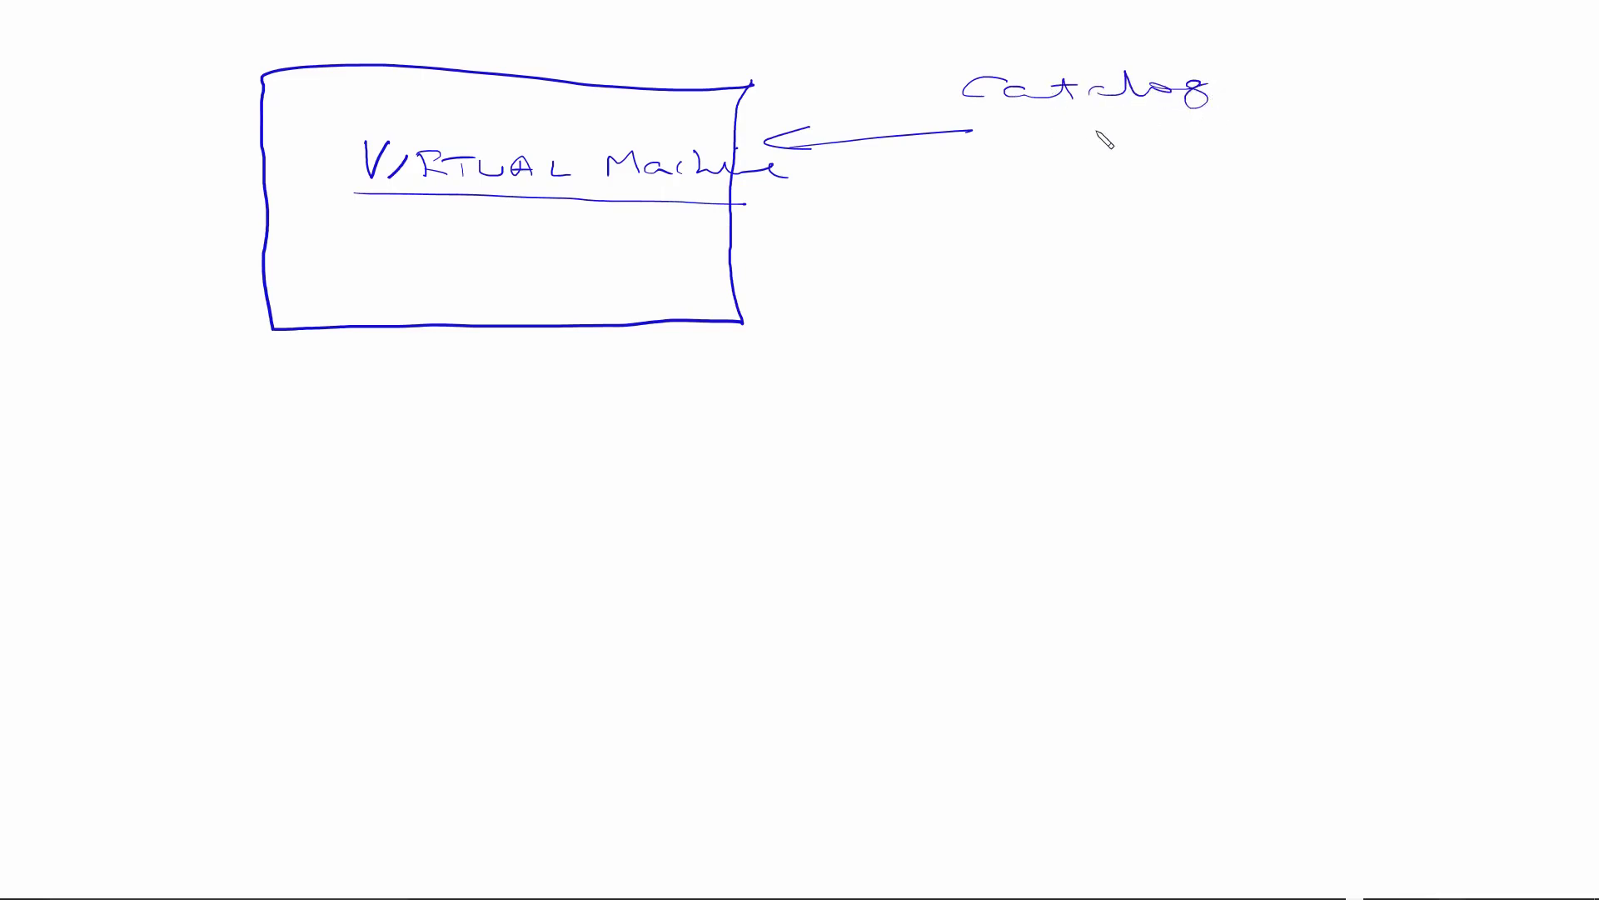
Step: Draw a branching arrow from Catalog and label it 'Prog. cat'
mouse_move(1106, 134)
left_mouse_down()
mouse_move(1122, 197)
mouse_move(1158, 193)
left_mouse_up()
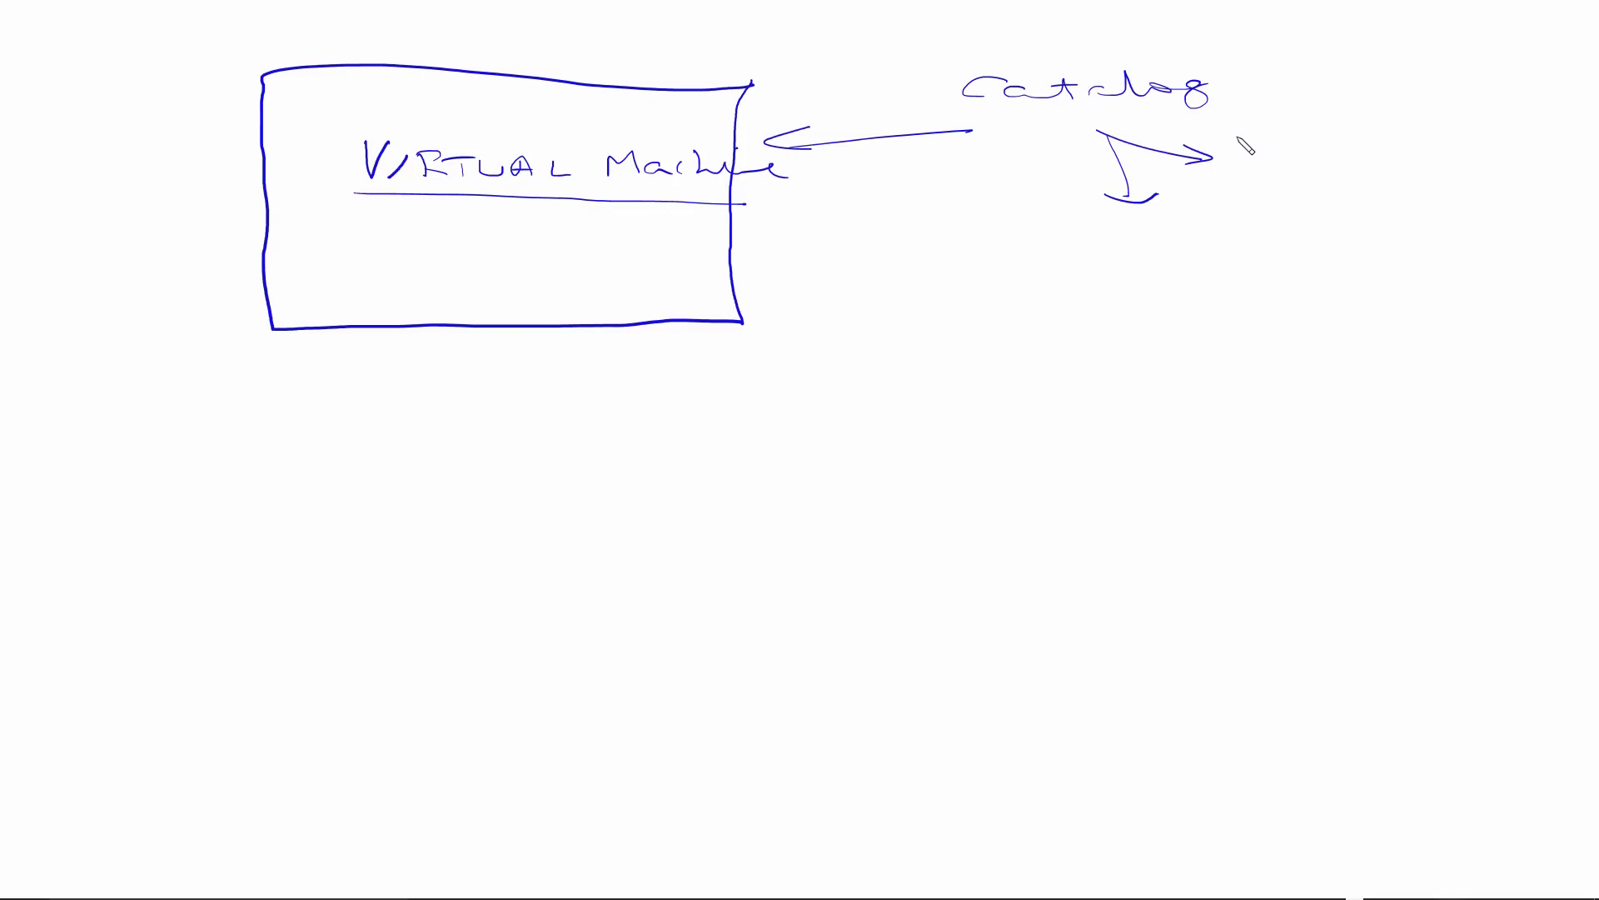
mouse_move(1246, 138)
left_mouse_down()
mouse_move(1337, 145)
mouse_move(1333, 167)
left_mouse_up()
left_click(1357, 147)
mouse_move(1420, 141)
left_mouse_down()
mouse_move(1499, 154)
mouse_move(1522, 130)
left_mouse_up()
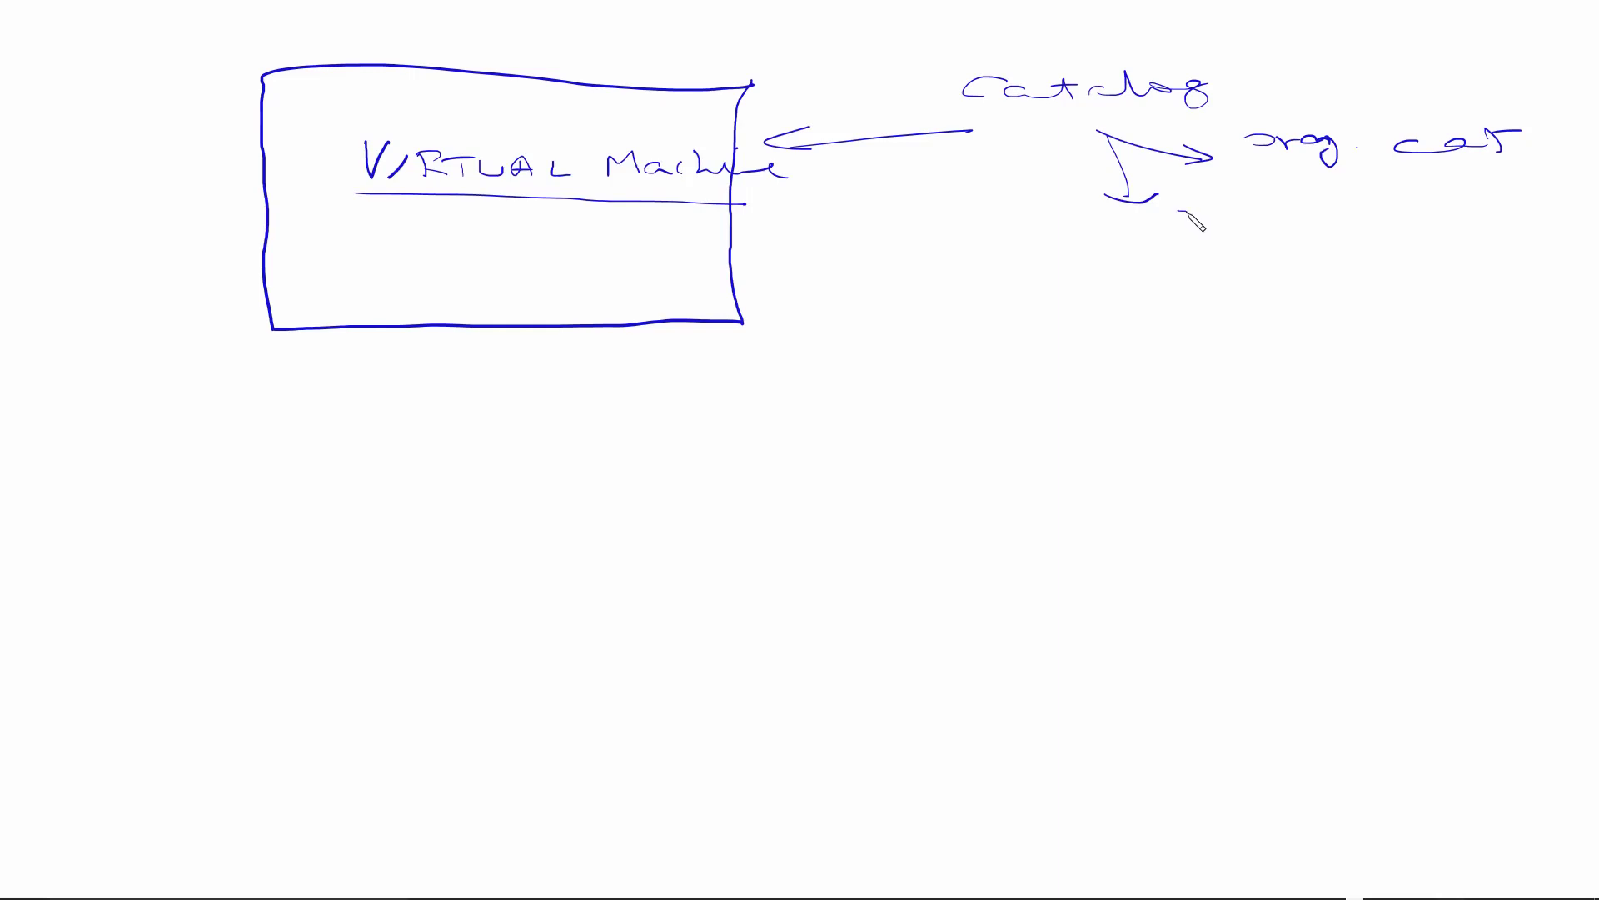
Step: Label the lower branch as another catalog '(public catalog)' and draw a line down from Catalog
mouse_move(1180, 212)
left_mouse_down()
mouse_move(1336, 221)
mouse_move(1374, 205)
mouse_move(1500, 213)
mouse_move(1504, 229)
left_mouse_up()
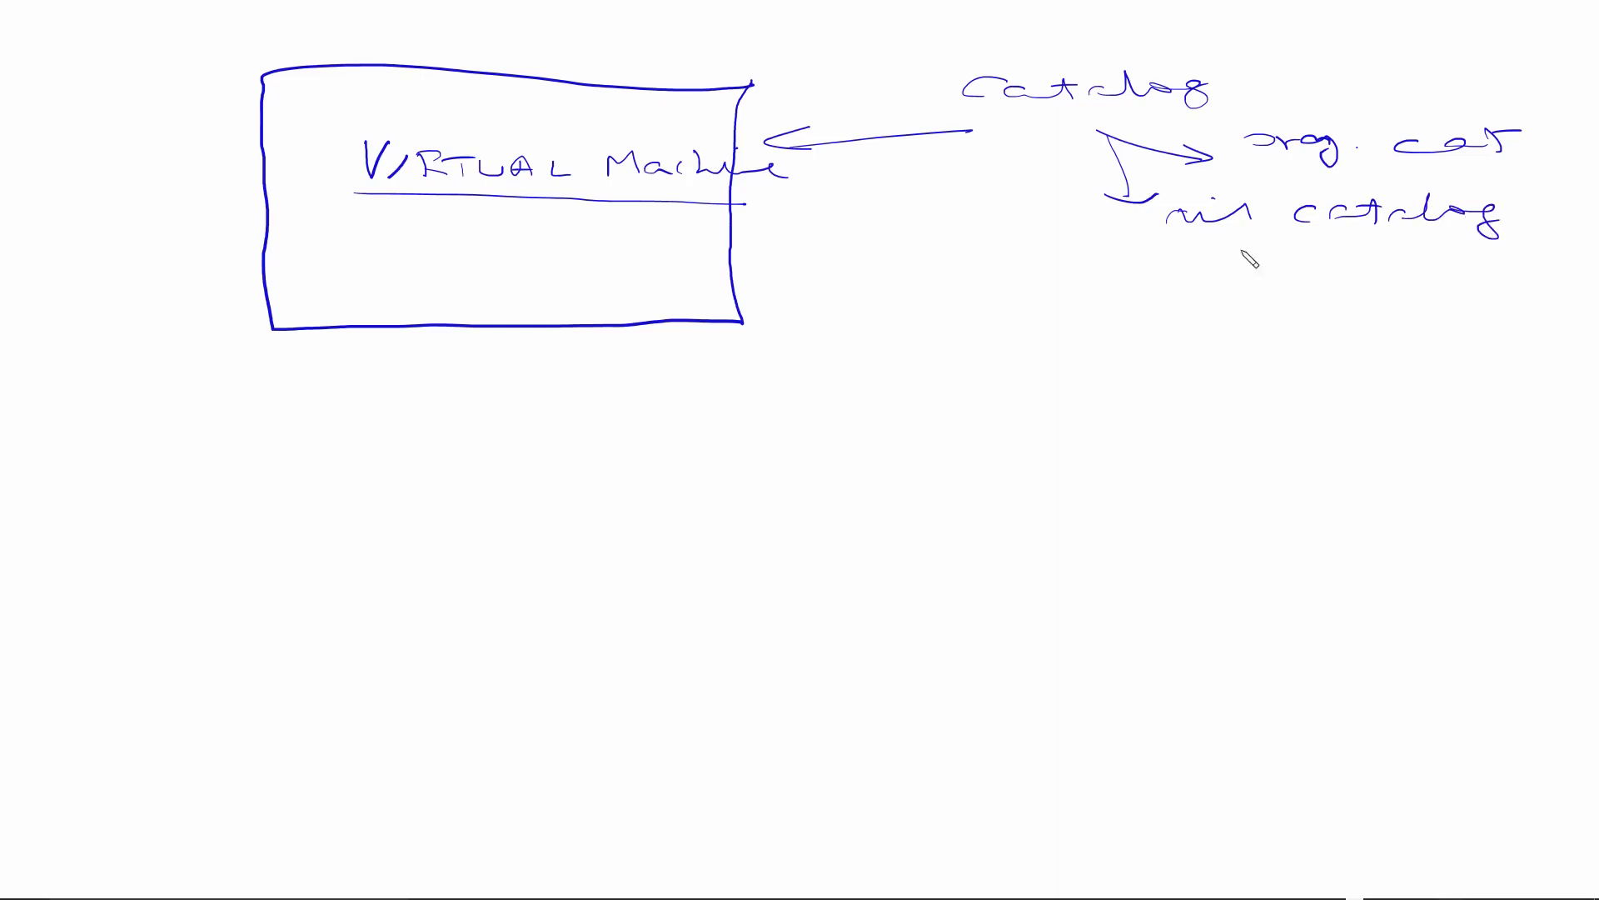
mouse_move(1153, 262)
left_mouse_down()
mouse_move(1158, 293)
mouse_move(1333, 267)
mouse_move(1338, 289)
mouse_move(1395, 291)
mouse_move(1343, 333)
mouse_move(1453, 318)
mouse_move(1517, 332)
left_mouse_up()
left_click_drag(1523, 282, 1542, 332)
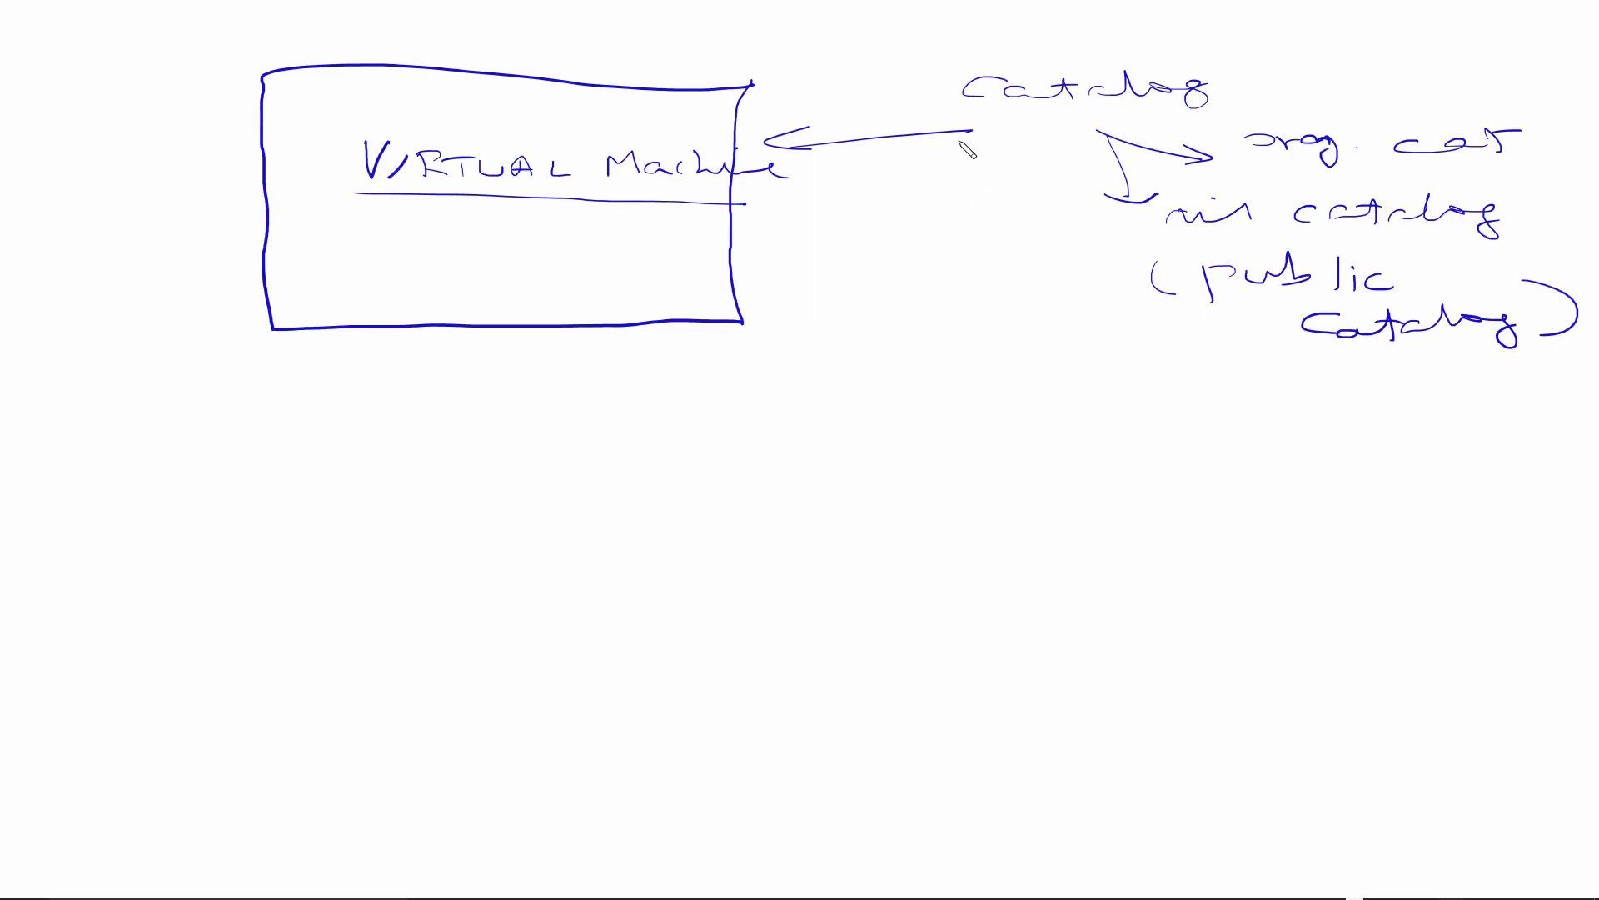
left_click_drag(960, 173, 978, 350)
mouse_move(994, 360)
left_mouse_down()
mouse_move(1001, 391)
mouse_move(1020, 383)
mouse_move(1006, 403)
mouse_move(1069, 400)
left_mouse_up()
Step: Write underlined 'Bitnami', add underlined 'pre-defined Template' below, and double-underline VIRTUAL Machine
left_click_drag(1058, 381, 1248, 396)
left_click_drag(1001, 420, 1280, 422)
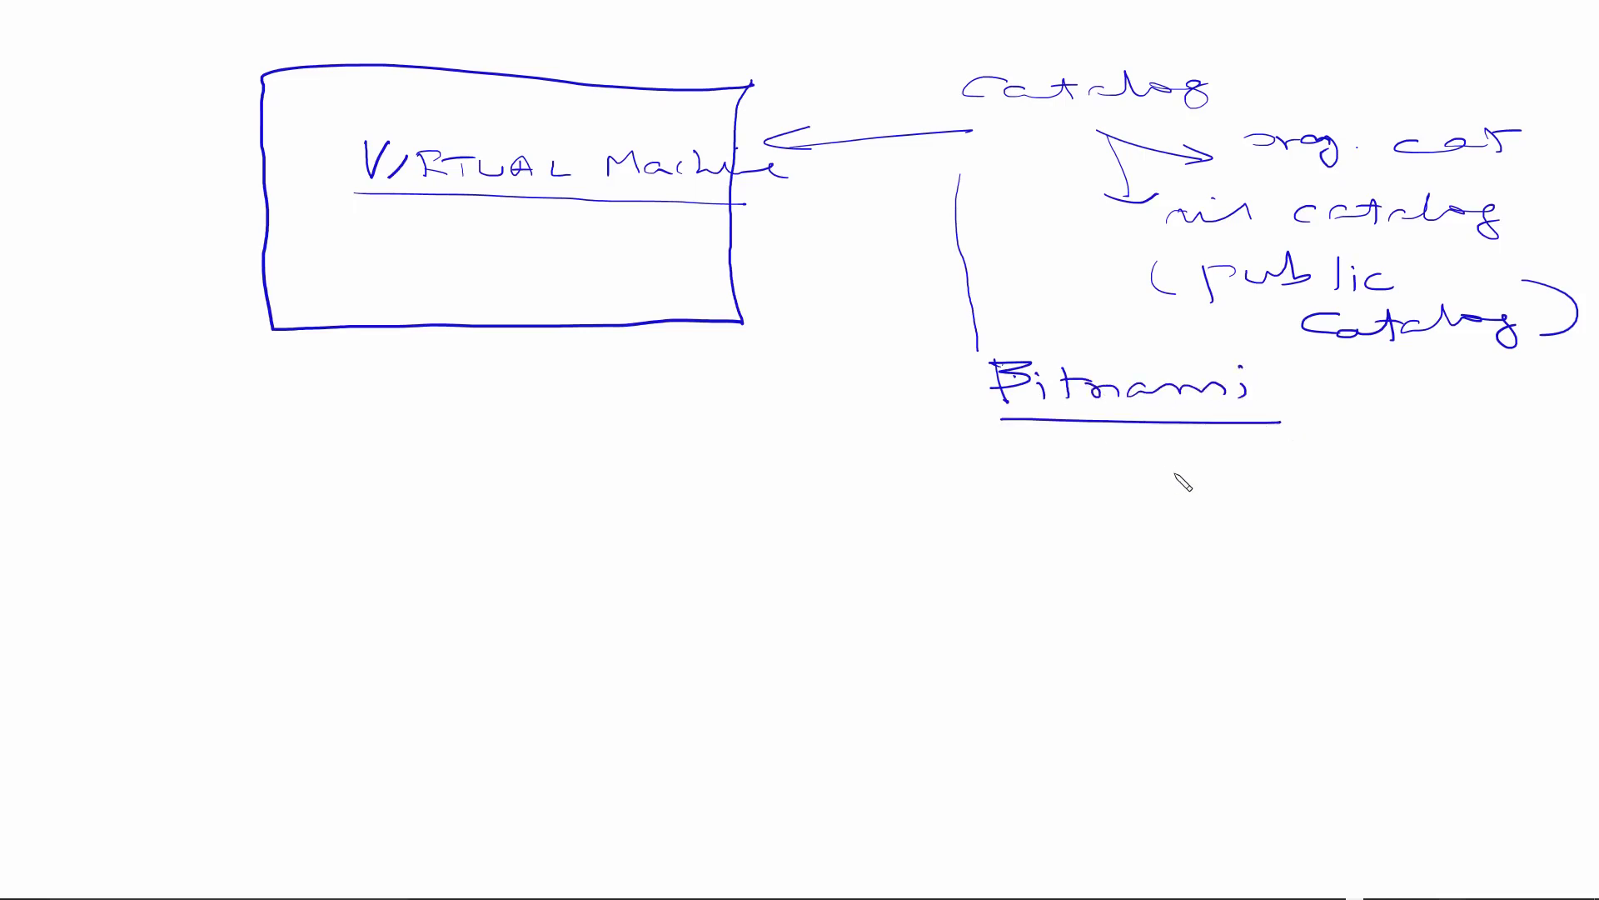
mouse_move(1082, 471)
left_mouse_down()
mouse_move(1077, 512)
mouse_move(1102, 491)
left_mouse_up()
left_click_drag(1116, 477, 1170, 497)
mouse_move(1202, 491)
left_mouse_down()
mouse_move(1324, 500)
mouse_move(1510, 465)
mouse_move(1509, 500)
left_mouse_up()
mouse_move(1238, 519)
left_mouse_down()
mouse_move(1205, 546)
mouse_move(1360, 556)
mouse_move(1558, 540)
left_mouse_up()
left_click_drag(1454, 527, 1496, 537)
left_click_drag(1245, 563, 1422, 570)
left_click_drag(1236, 533, 1291, 535)
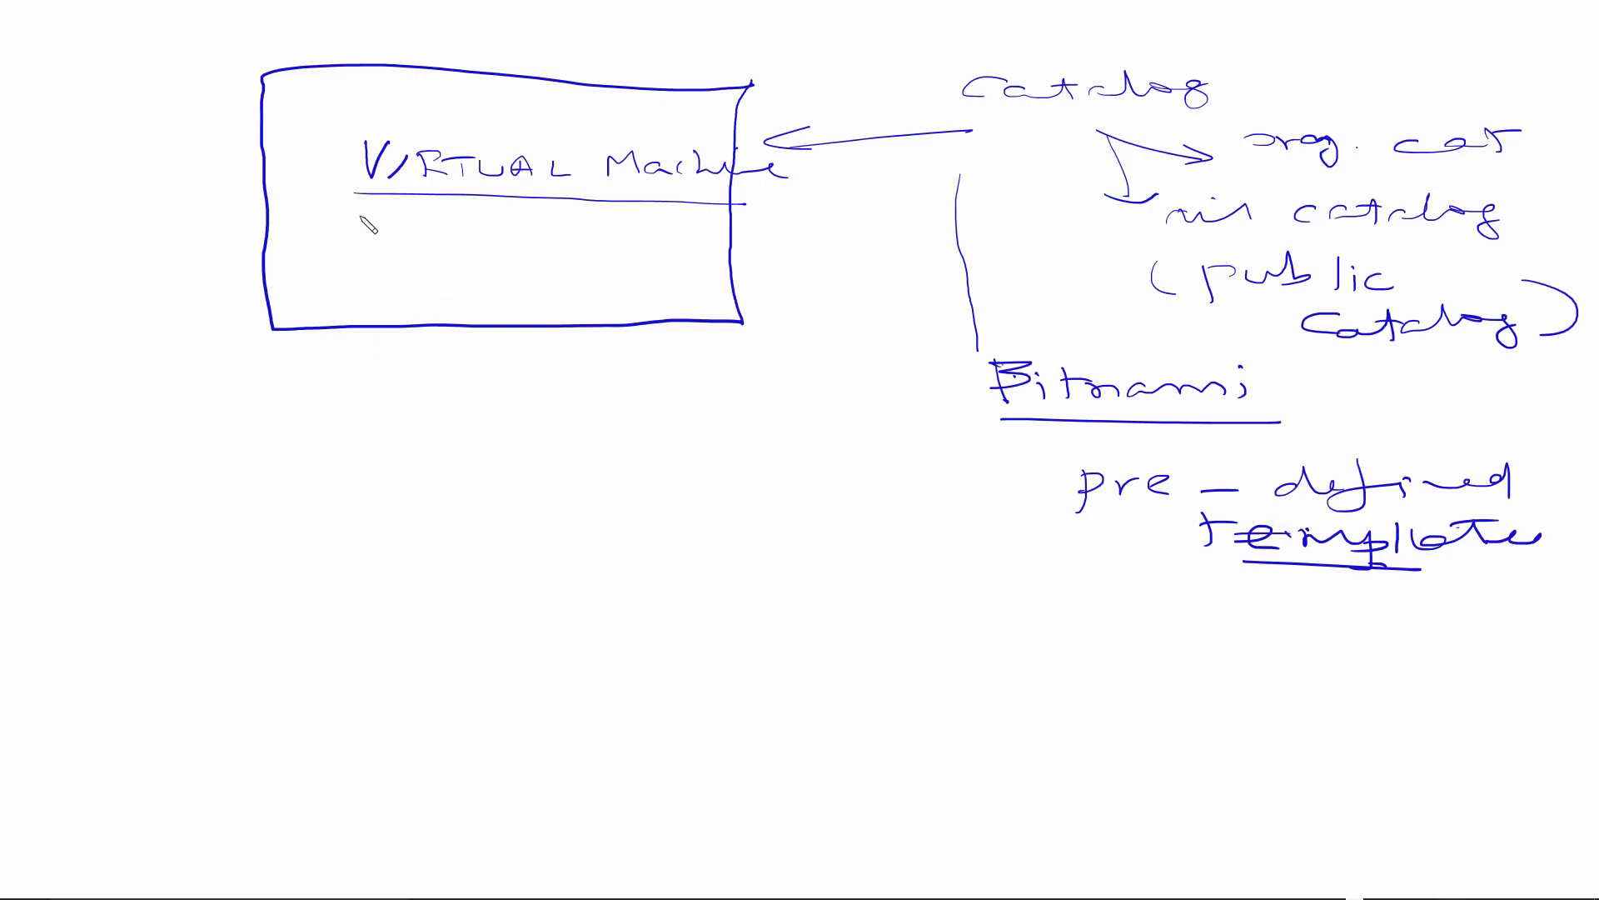
left_click_drag(341, 203, 748, 207)
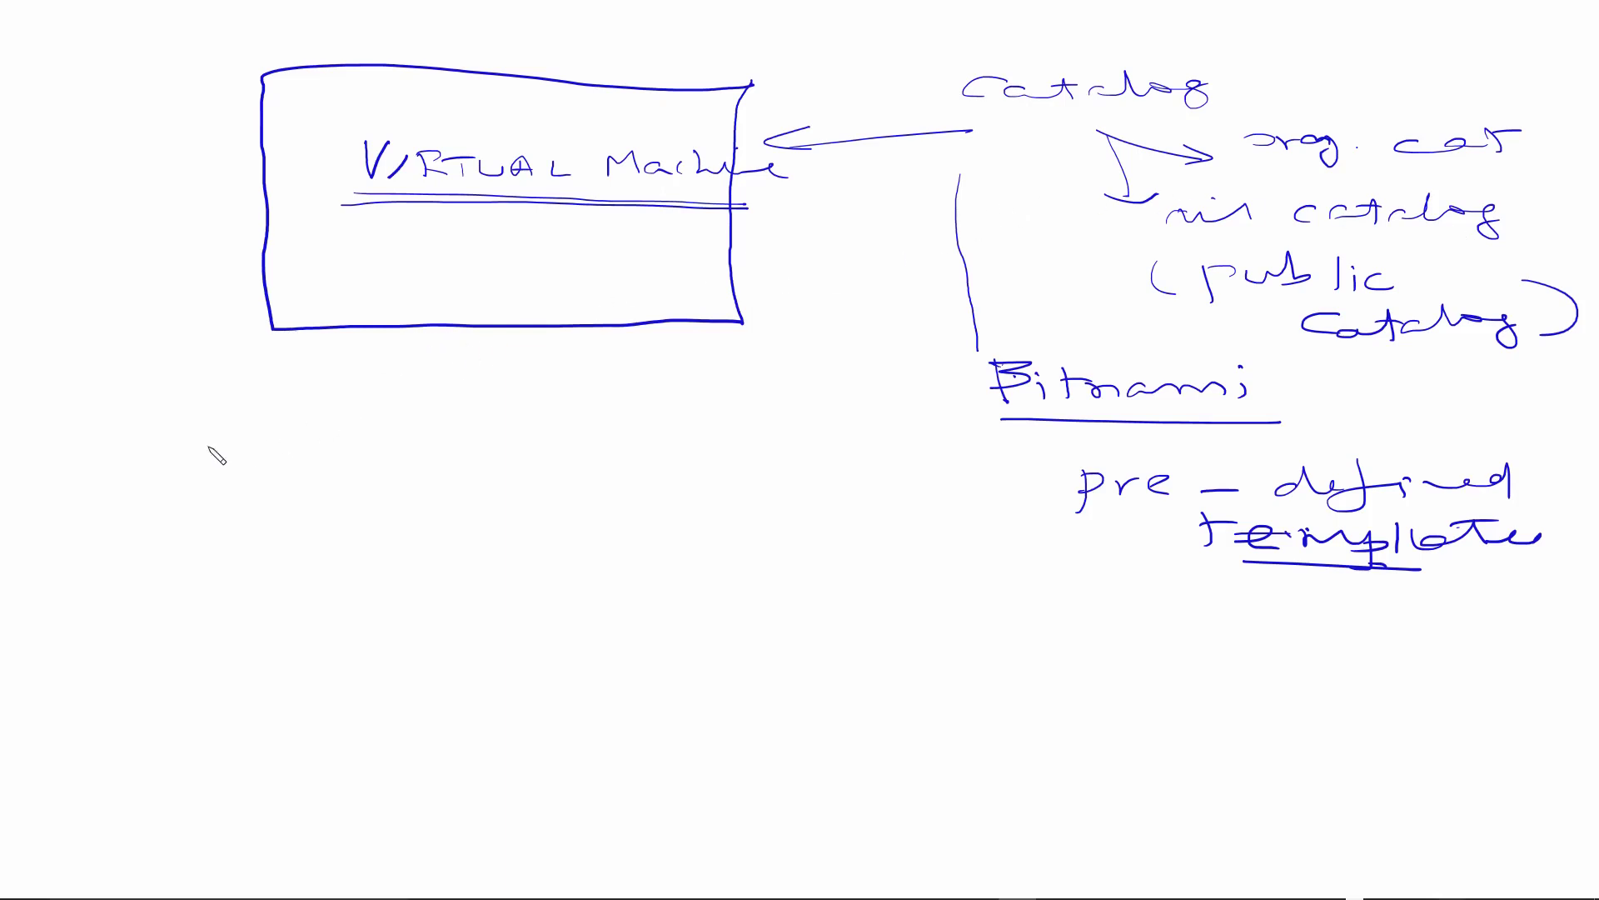
Step: In red, draw a circled 1 and write 'Implement VM' beside it
mouse_move(142, 415)
left_mouse_down()
mouse_move(138, 435)
mouse_move(175, 417)
mouse_move(158, 401)
left_mouse_up()
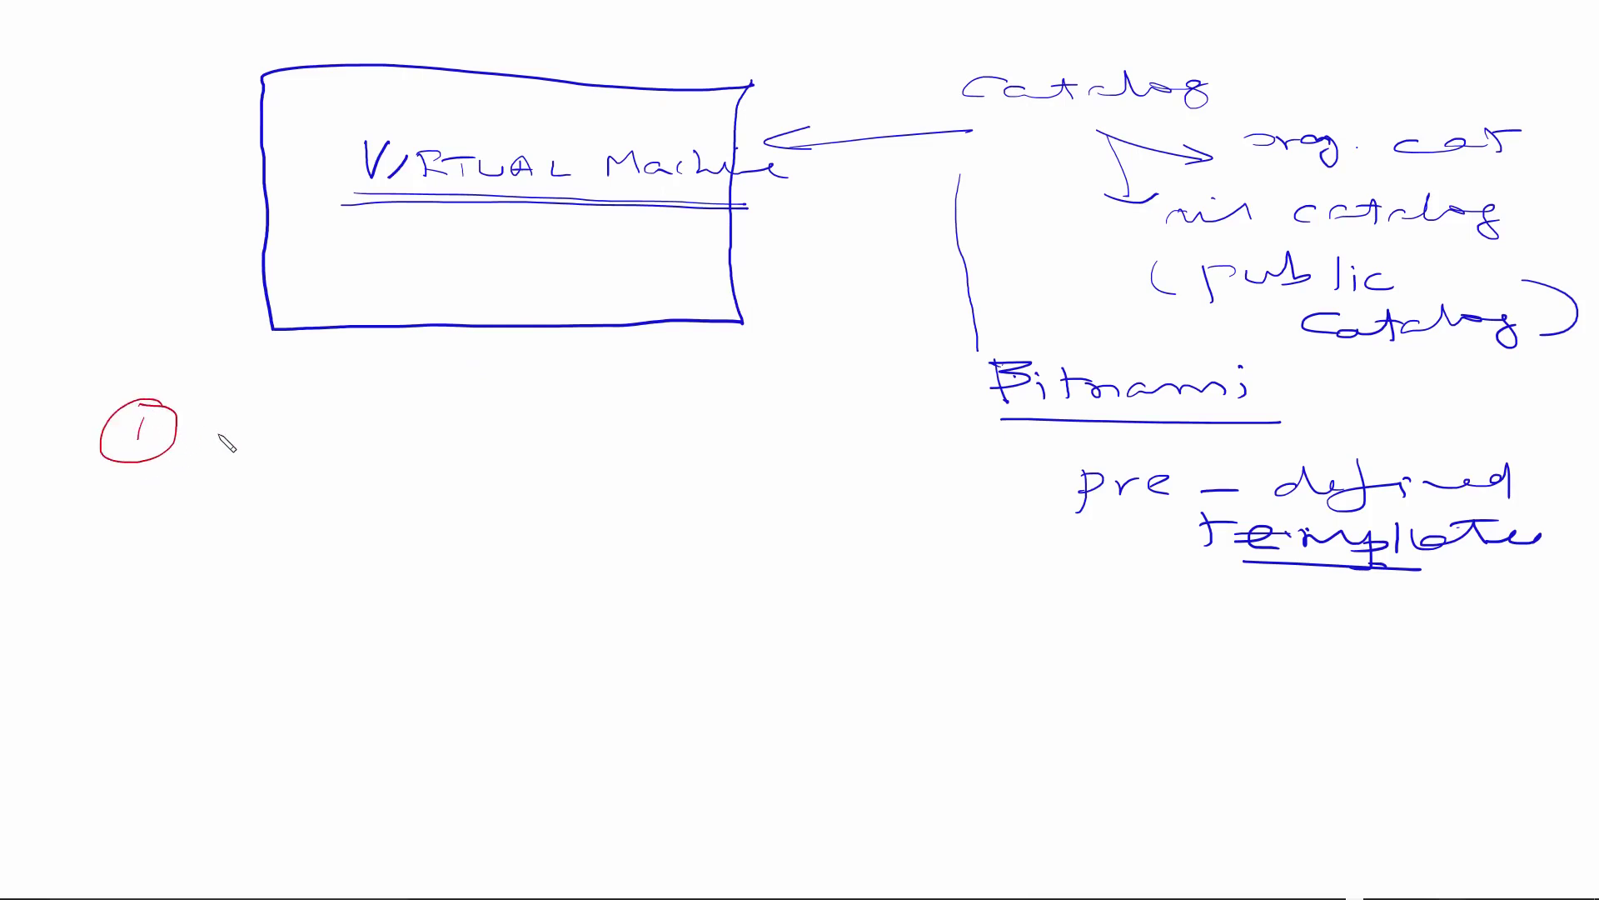
left_click_drag(266, 399, 263, 446)
left_click_drag(237, 393, 272, 389)
left_click_drag(228, 442, 271, 438)
mouse_move(296, 442)
left_mouse_down()
mouse_move(325, 427)
mouse_move(352, 446)
mouse_move(421, 407)
mouse_move(459, 429)
mouse_move(576, 426)
mouse_move(593, 407)
left_mouse_up()
mouse_move(631, 408)
left_mouse_down()
mouse_move(648, 433)
mouse_move(669, 403)
left_mouse_up()
left_click_drag(700, 429, 762, 429)
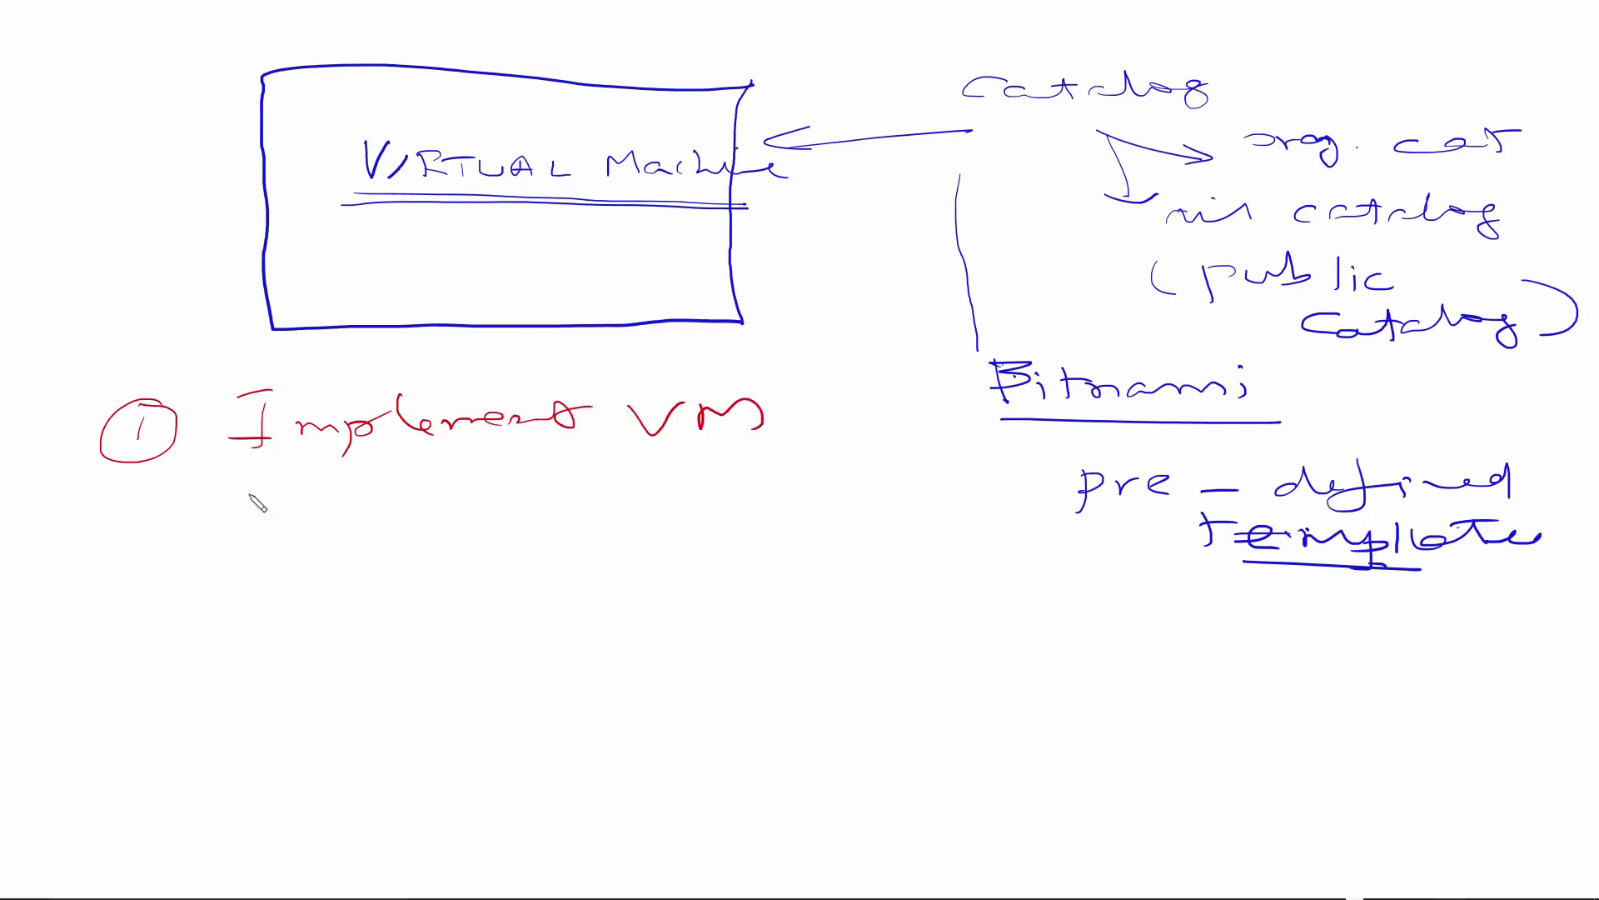
Step: Draw a circled 2 below and write 'Connect to' beside it
left_click_drag(105, 521, 140, 557)
mouse_move(150, 498)
left_mouse_down()
mouse_move(158, 563)
mouse_move(125, 498)
left_mouse_up()
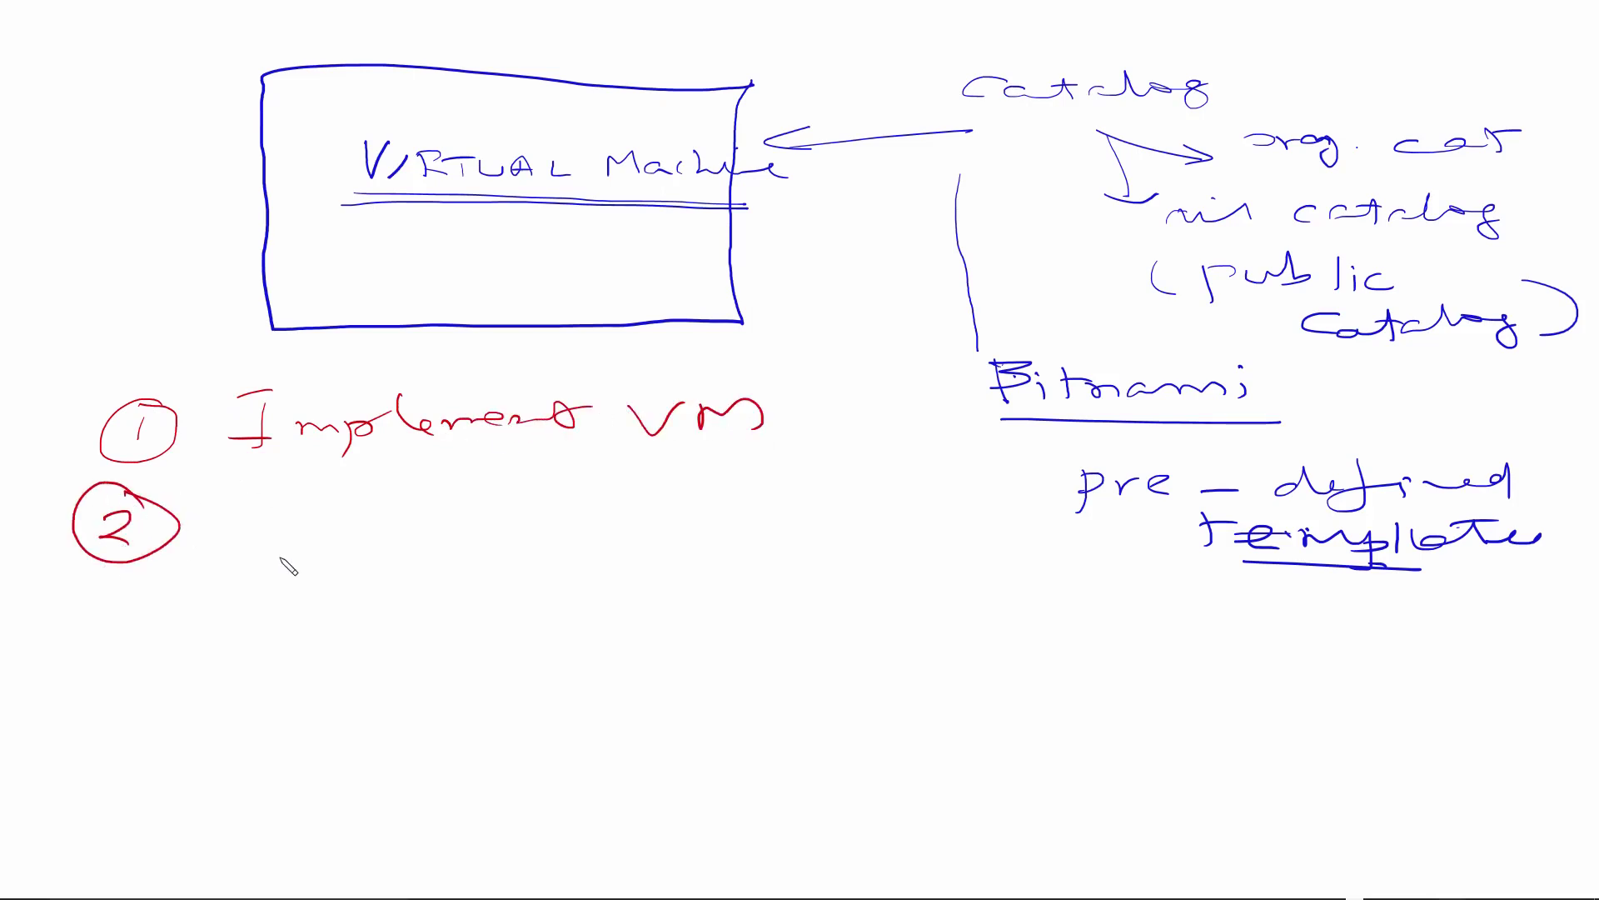
mouse_move(297, 505)
left_mouse_down()
mouse_move(386, 532)
mouse_move(605, 520)
left_mouse_up()
mouse_move(571, 510)
left_mouse_down()
mouse_move(572, 541)
mouse_move(707, 485)
left_mouse_up()
mouse_move(687, 489)
left_mouse_down()
mouse_move(681, 530)
mouse_move(766, 516)
mouse_move(832, 533)
mouse_move(958, 510)
mouse_move(942, 513)
left_mouse_up()
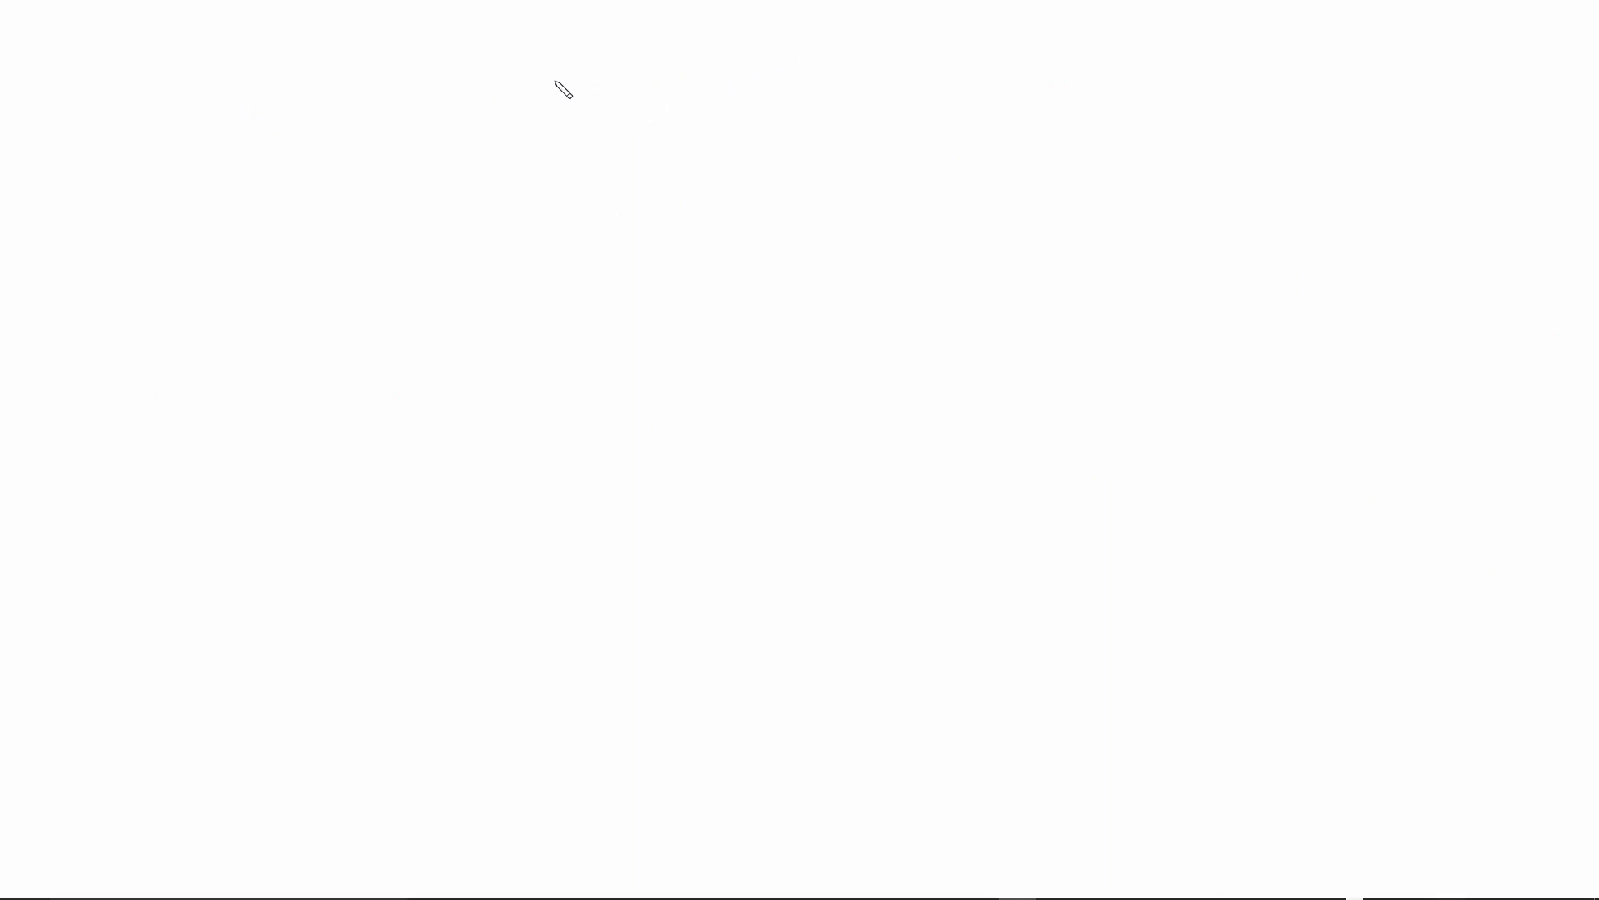
Step: Draw two red vertical dividers and write an underlined 'vsphere' heading at top left
mouse_move(555, 81)
left_mouse_down()
mouse_move(516, 265)
mouse_move(545, 449)
left_mouse_up()
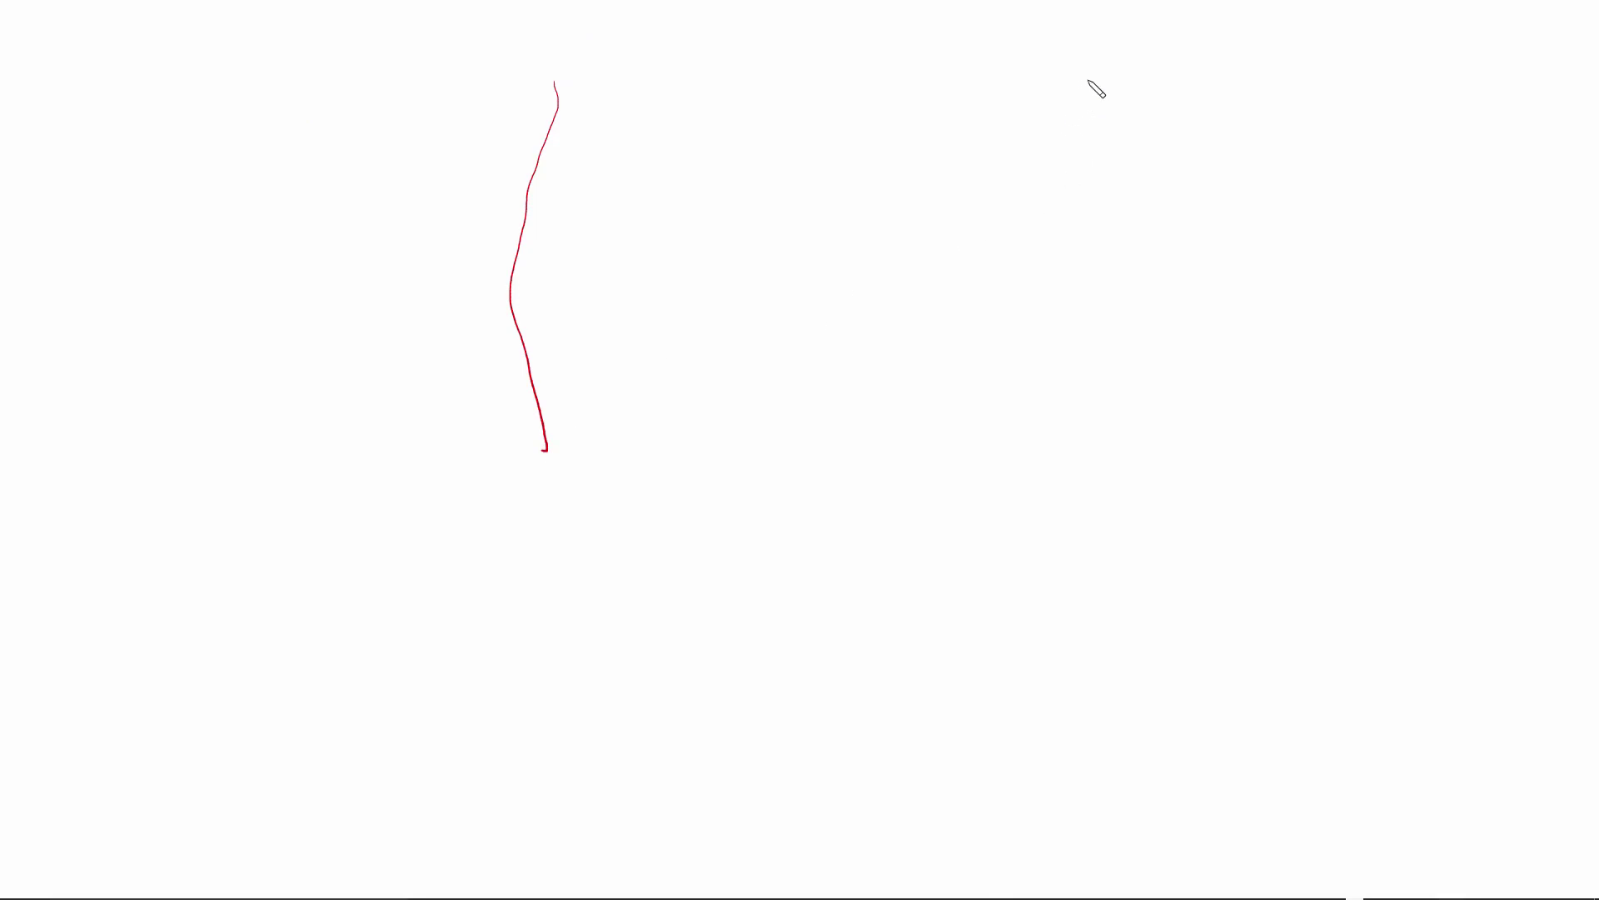
mouse_move(1087, 81)
left_mouse_down()
mouse_move(1071, 317)
mouse_move(1085, 429)
left_mouse_up()
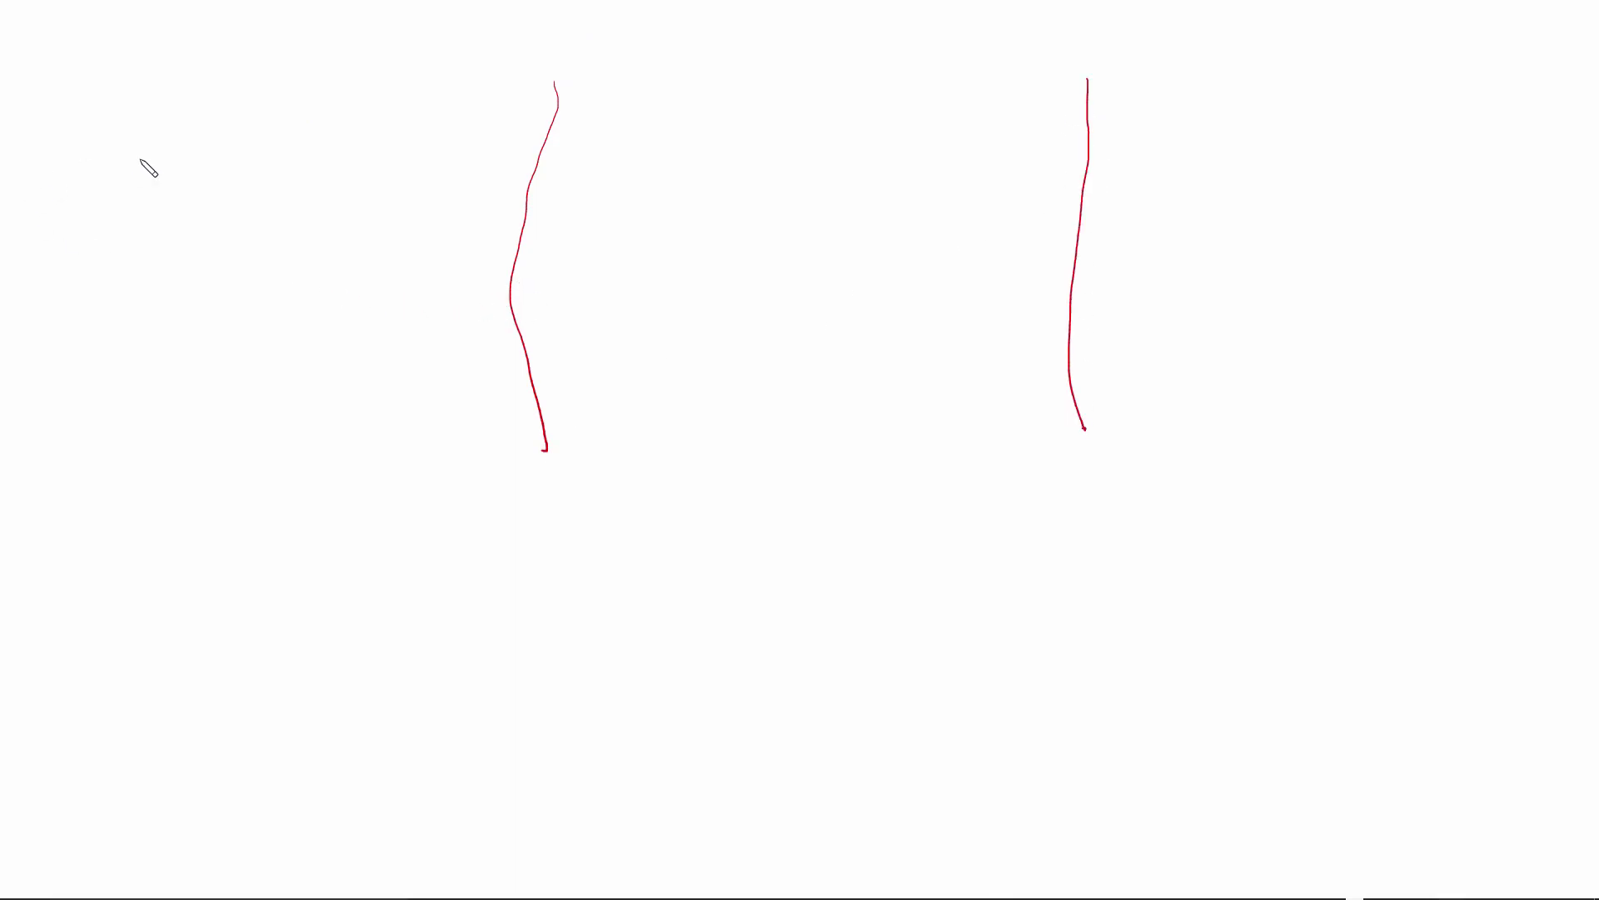
mouse_move(93, 138)
left_mouse_down()
mouse_move(207, 164)
mouse_move(183, 150)
left_mouse_up()
mouse_move(244, 113)
left_mouse_down()
mouse_move(249, 143)
mouse_move(379, 144)
left_mouse_up()
left_click_drag(83, 171, 379, 176)
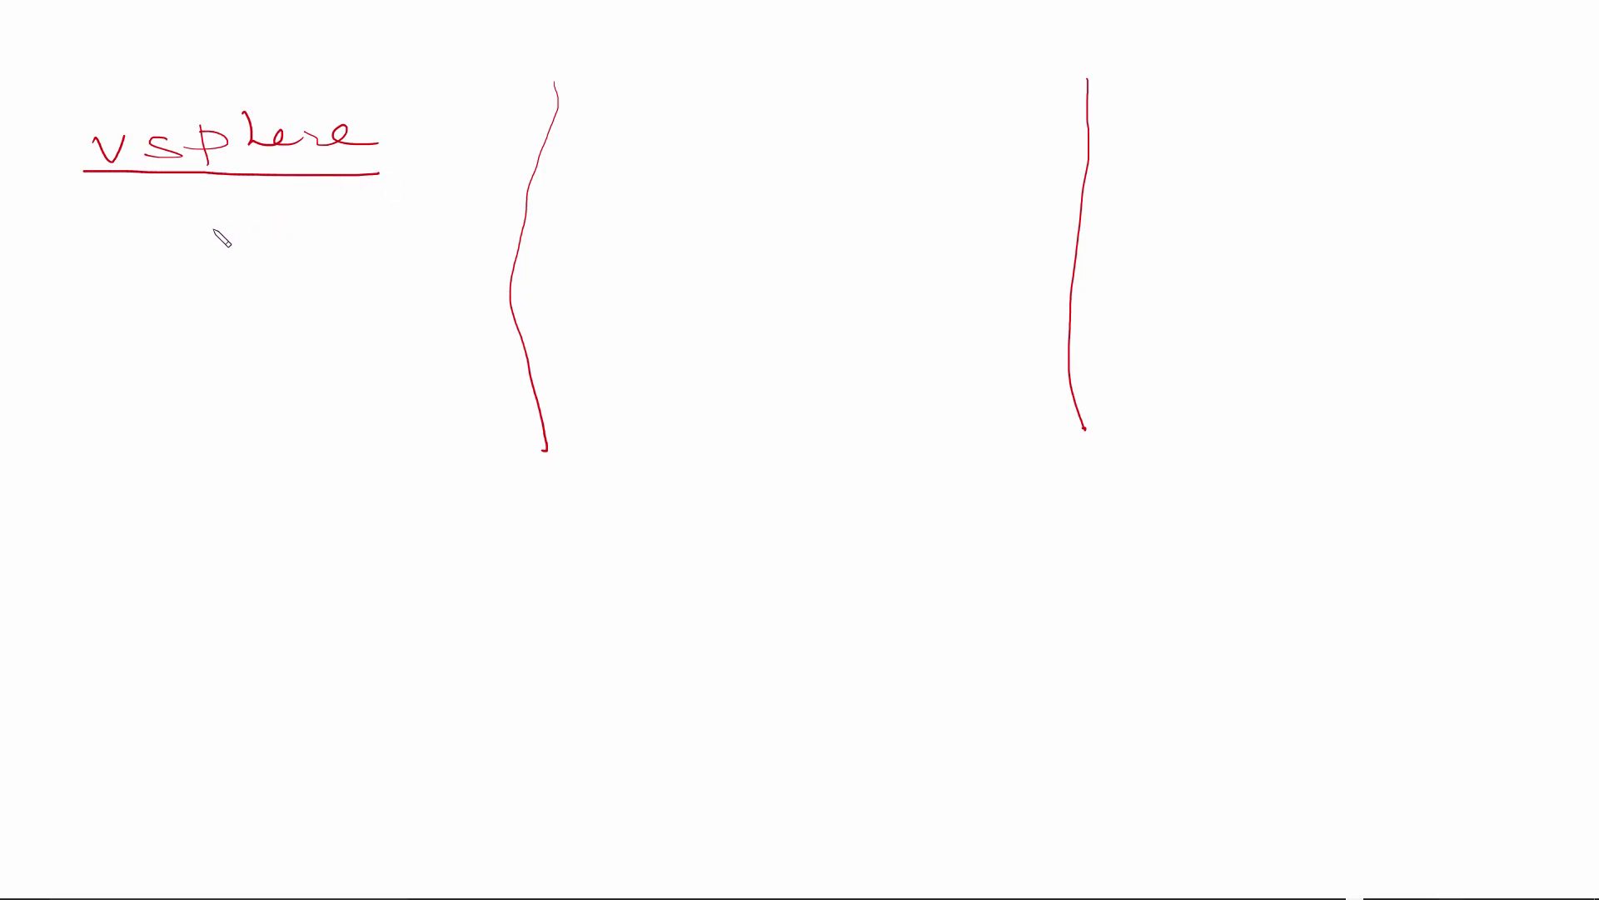
Step: List vCenter, clusters etc. and Storage under vSphere and begin a cloud outline around them
mouse_move(124, 243)
left_mouse_down()
mouse_move(139, 263)
mouse_move(170, 242)
left_mouse_up()
mouse_move(210, 217)
left_mouse_down()
mouse_move(228, 260)
mouse_move(276, 254)
left_mouse_up()
mouse_move(281, 221)
left_mouse_down()
mouse_move(263, 238)
mouse_move(339, 257)
mouse_move(352, 242)
left_mouse_up()
left_click_drag(135, 326, 140, 343)
mouse_move(147, 310)
left_mouse_down()
mouse_move(157, 342)
mouse_move(283, 341)
mouse_move(302, 327)
left_mouse_up()
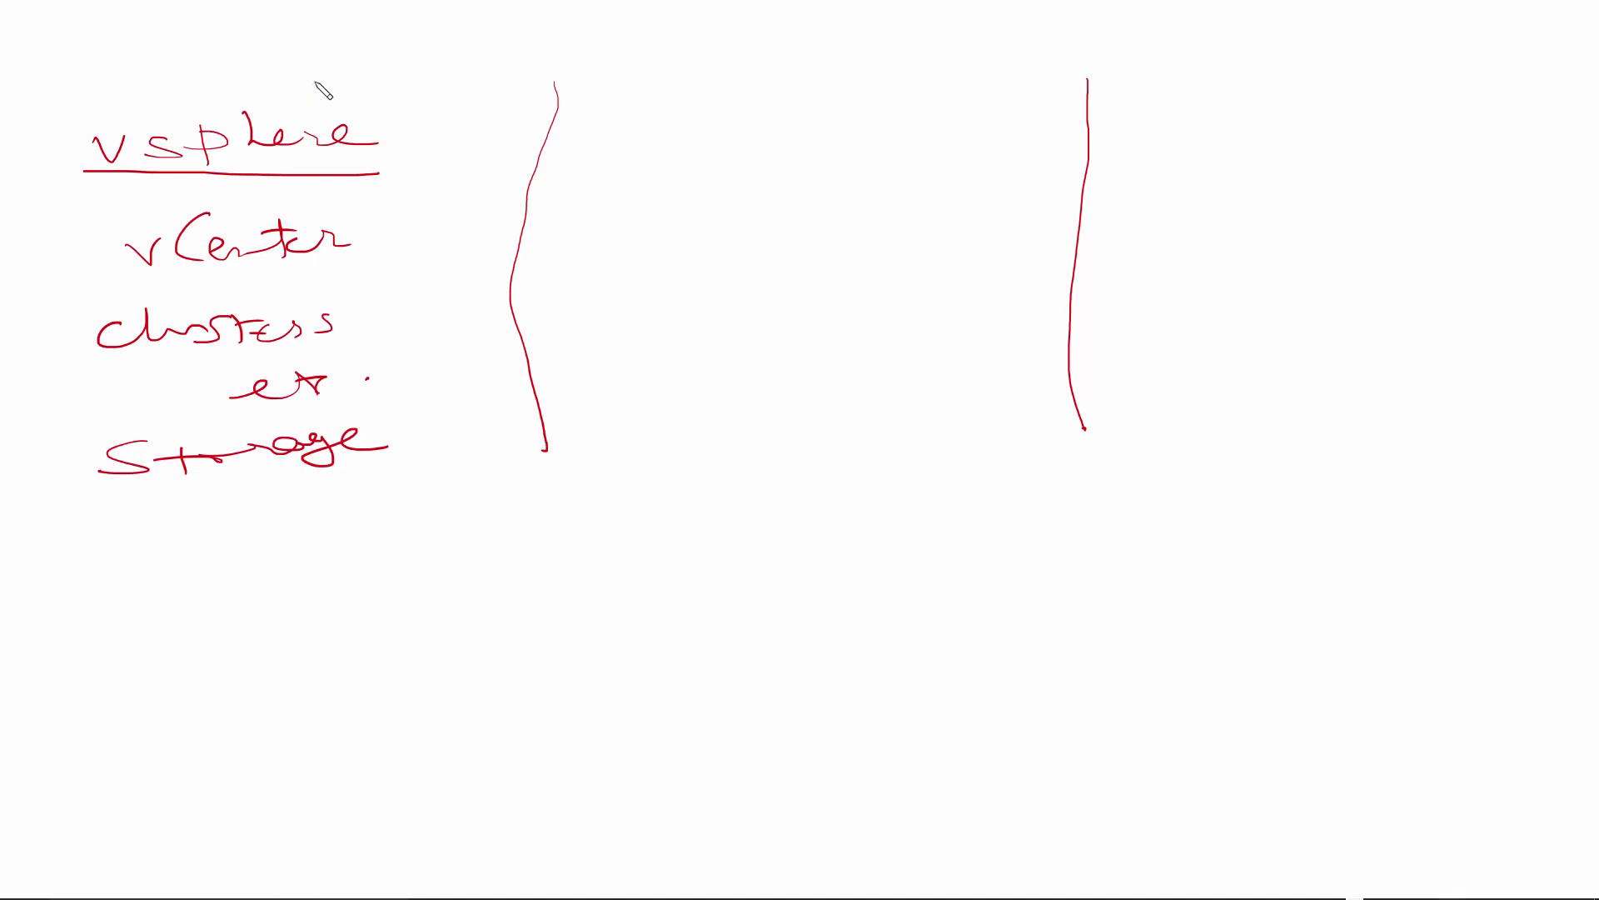
mouse_move(323, 81)
left_mouse_down()
mouse_move(162, 65)
mouse_move(52, 163)
mouse_move(39, 296)
mouse_move(104, 479)
mouse_move(408, 476)
mouse_move(391, 156)
mouse_move(331, 74)
left_mouse_up()
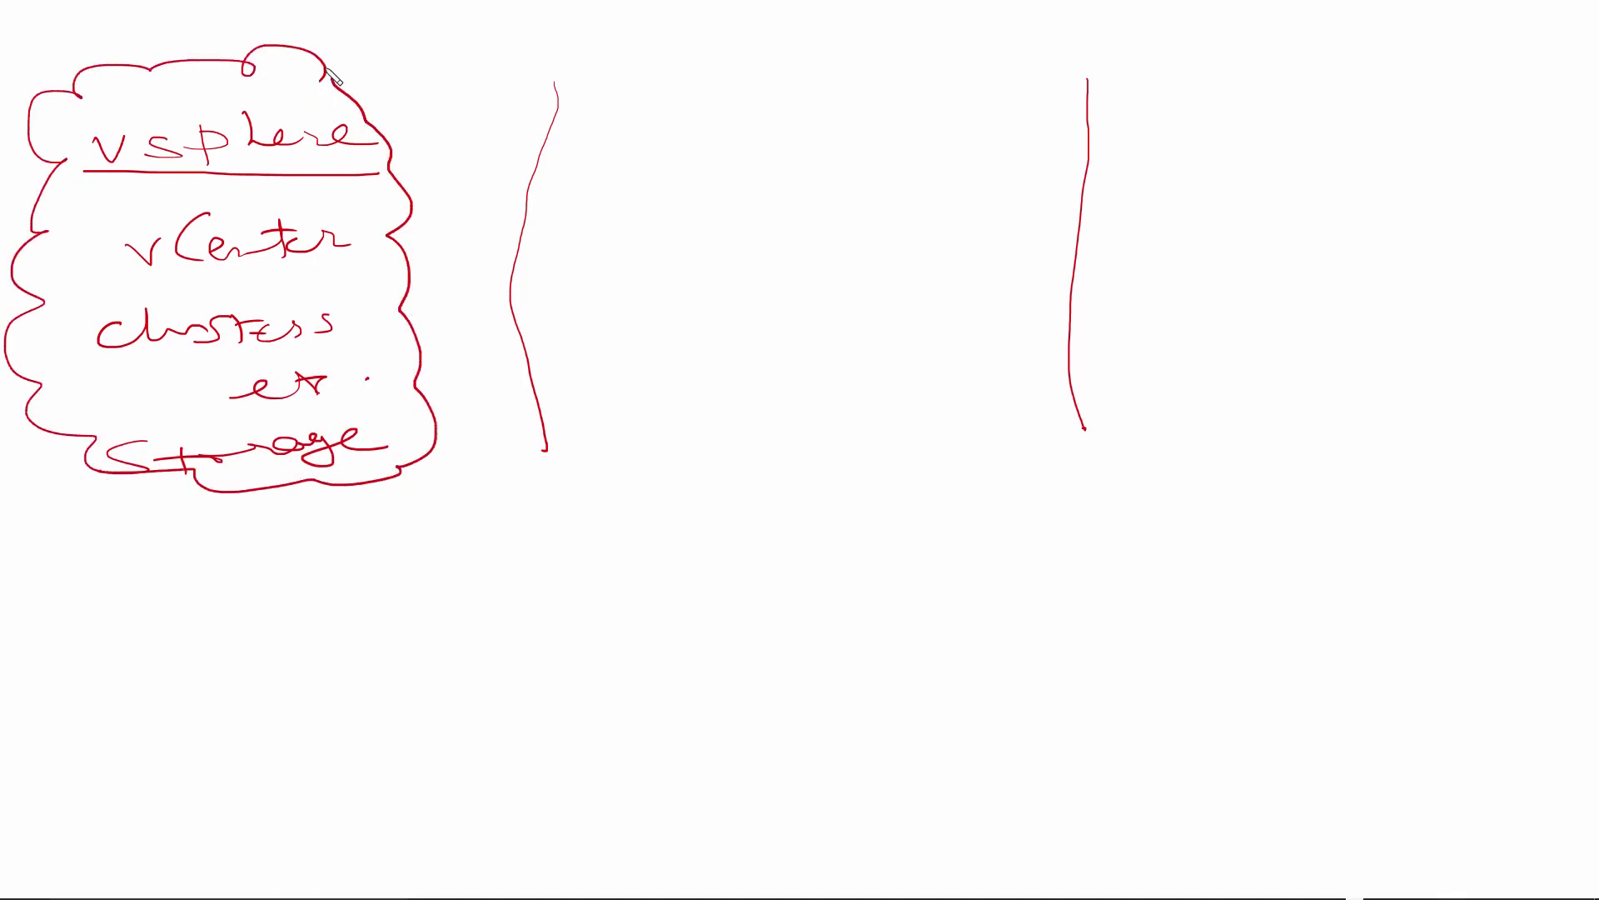
Step: Title the vSphere cloud 'vCloud AIR', head the middle column 'vCloud Director', and underline all headings
mouse_move(70, 16)
left_mouse_down()
mouse_move(87, 57)
mouse_move(111, 22)
mouse_move(166, 44)
mouse_move(421, 25)
mouse_move(426, 42)
left_mouse_up()
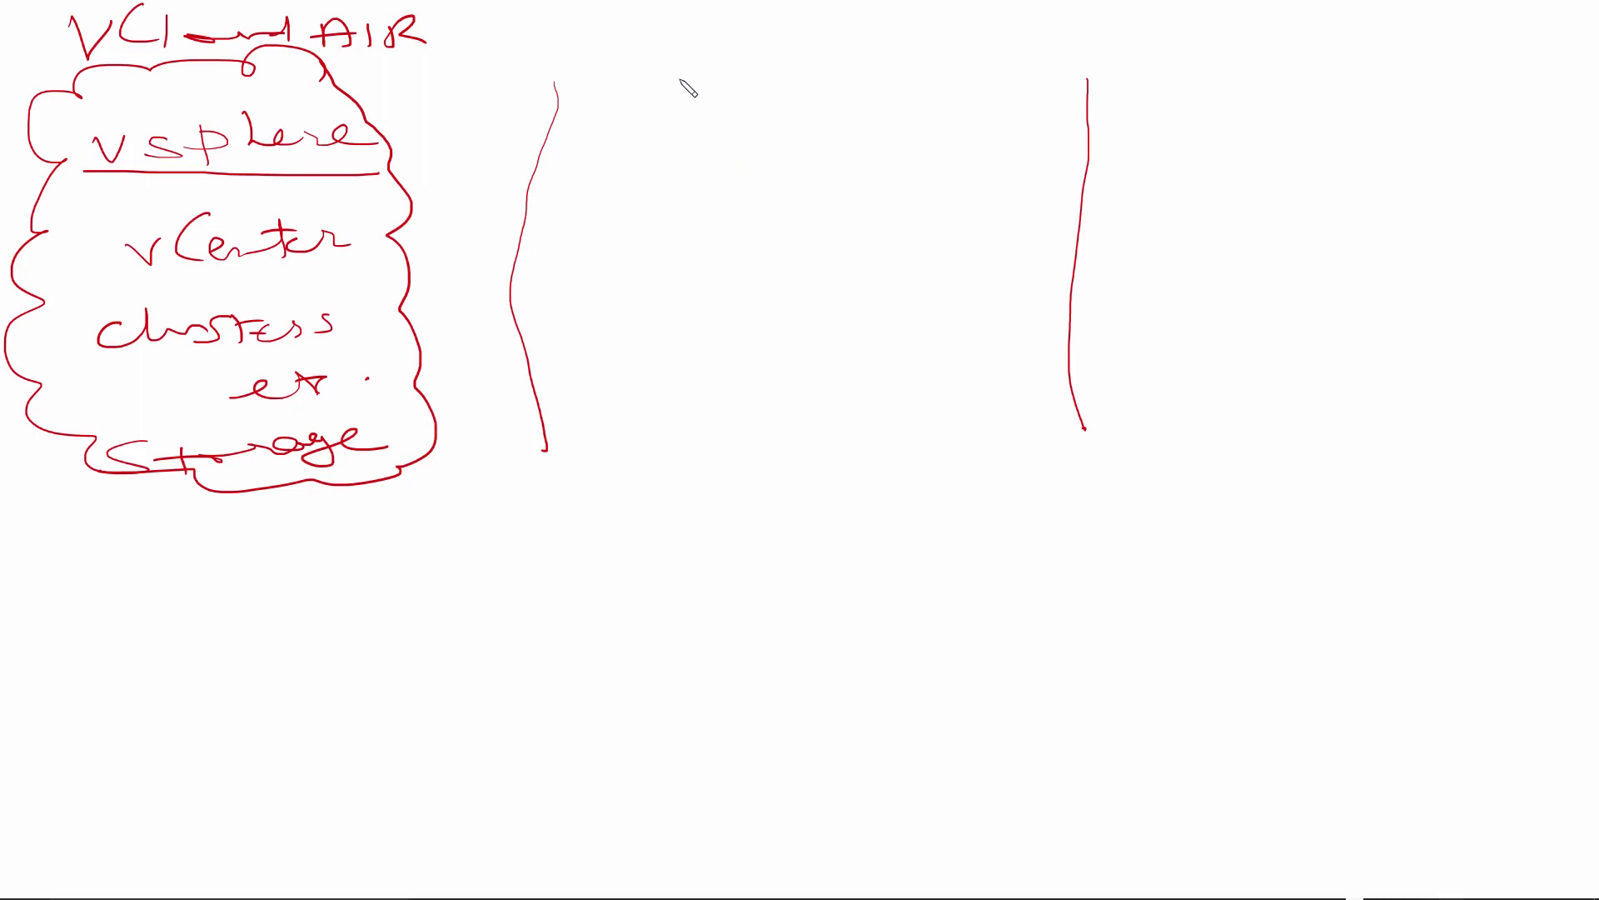
left_click_drag(644, 60, 743, 80)
mouse_move(760, 41)
left_mouse_down()
mouse_move(762, 65)
mouse_move(800, 75)
mouse_move(898, 68)
mouse_move(750, 117)
mouse_move(983, 98)
left_mouse_up()
left_click_drag(688, 86, 876, 86)
left_click_drag(775, 135, 975, 135)
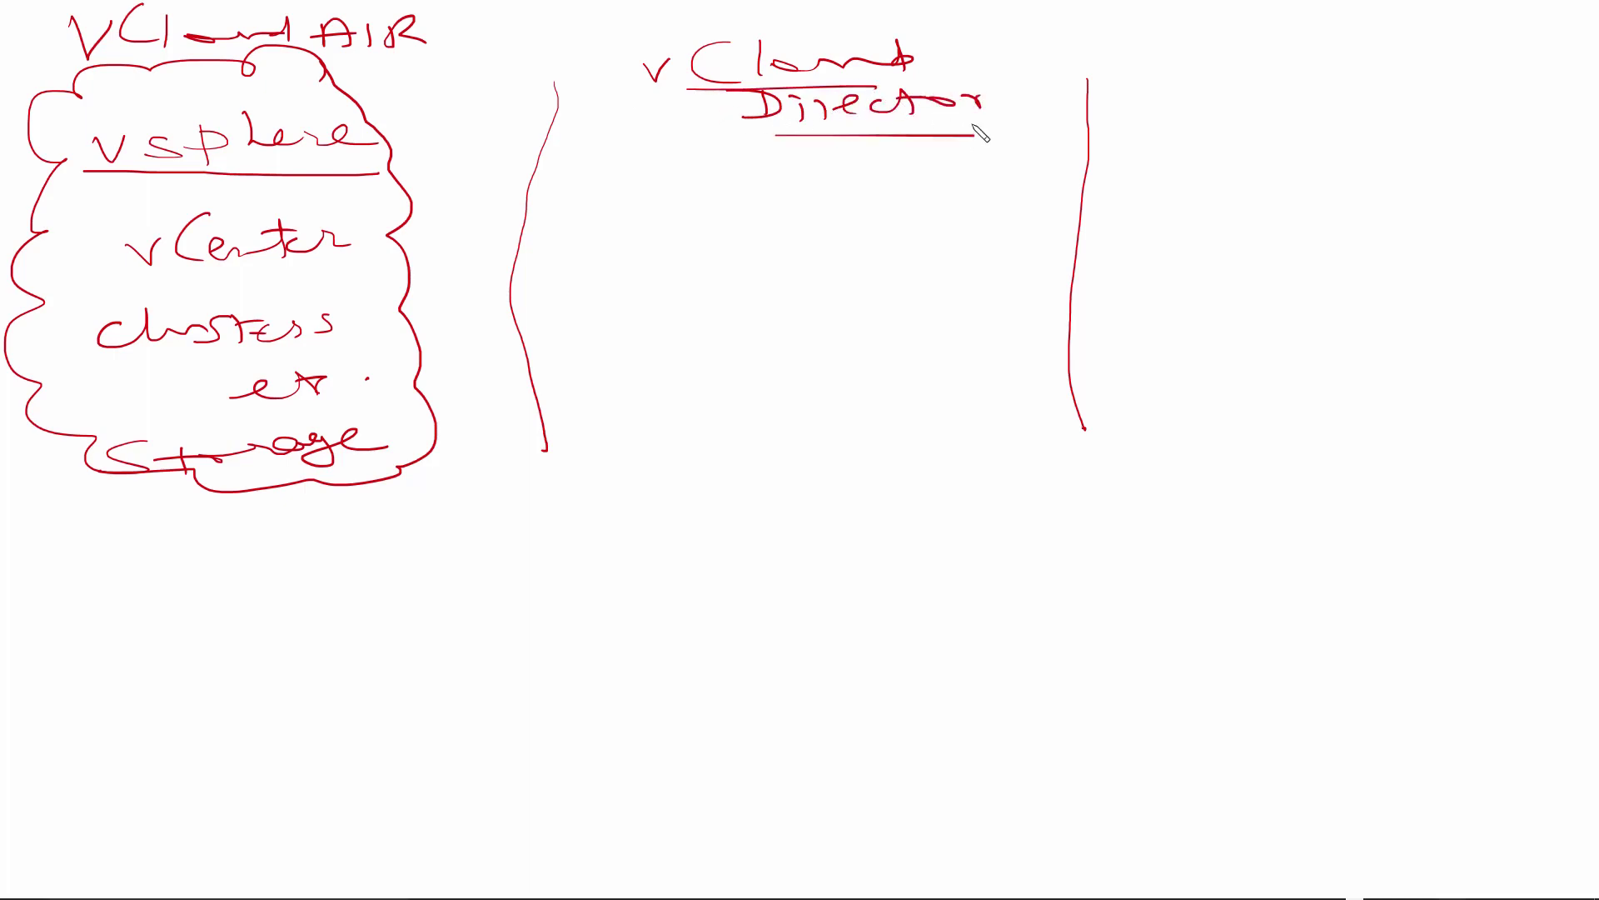
left_click_drag(166, 69, 433, 62)
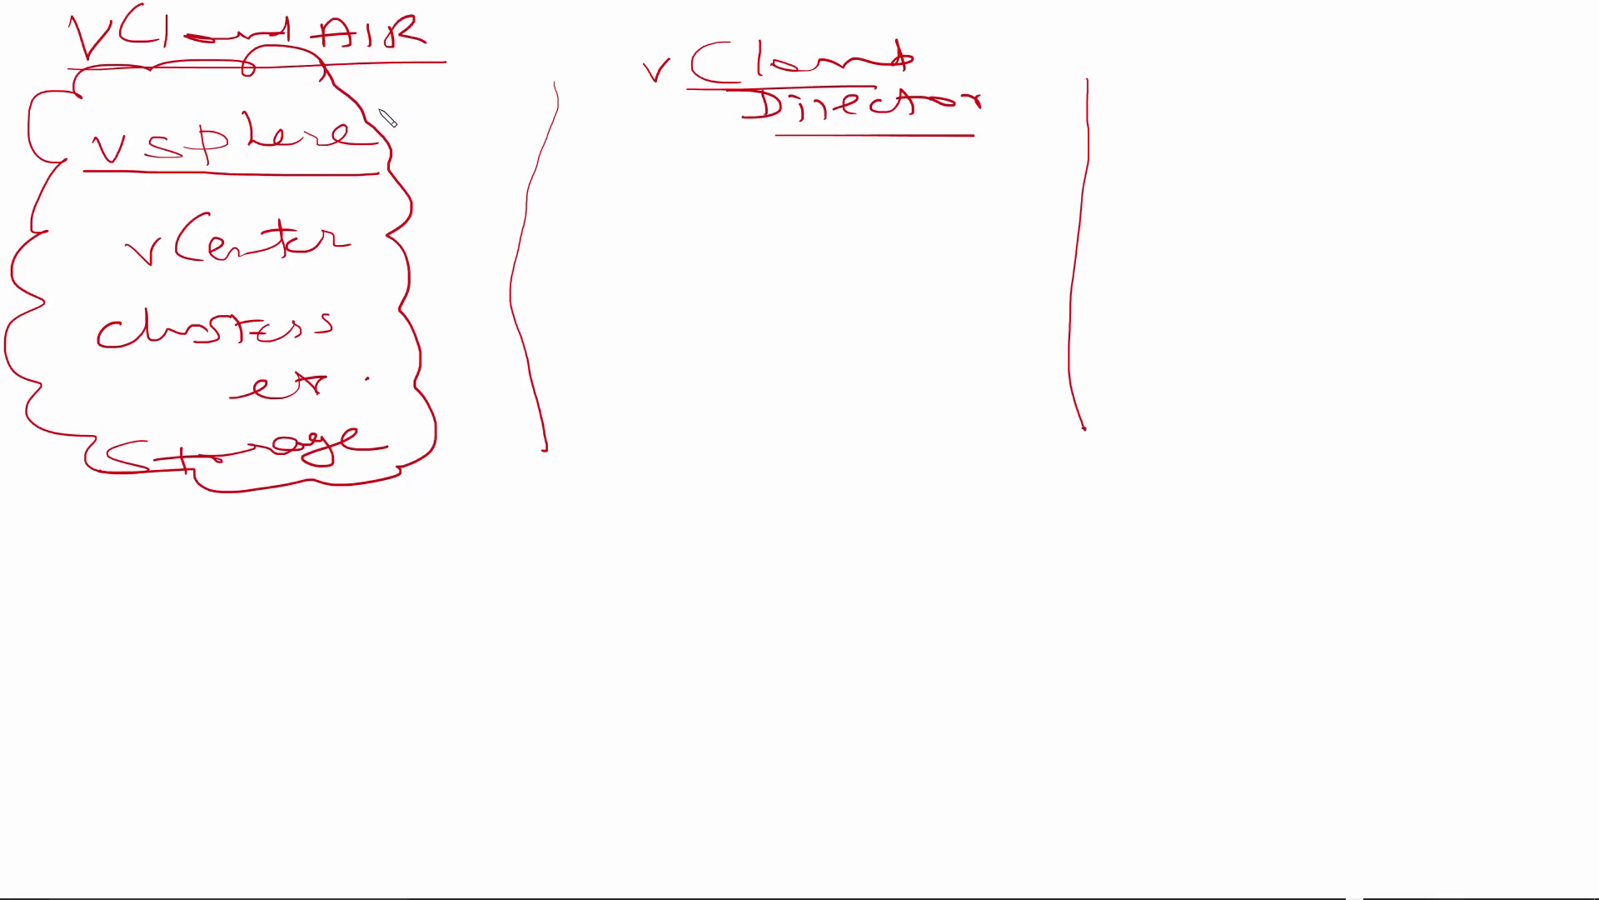
left_click_drag(102, 168, 314, 155)
Step: Draw a cloud listing organisational, virtual DC, networks and gateways, and start a right-column 'vCloud' heading
mouse_move(679, 207)
left_mouse_down()
mouse_move(677, 384)
mouse_move(911, 249)
mouse_move(702, 208)
mouse_move(733, 196)
left_mouse_up()
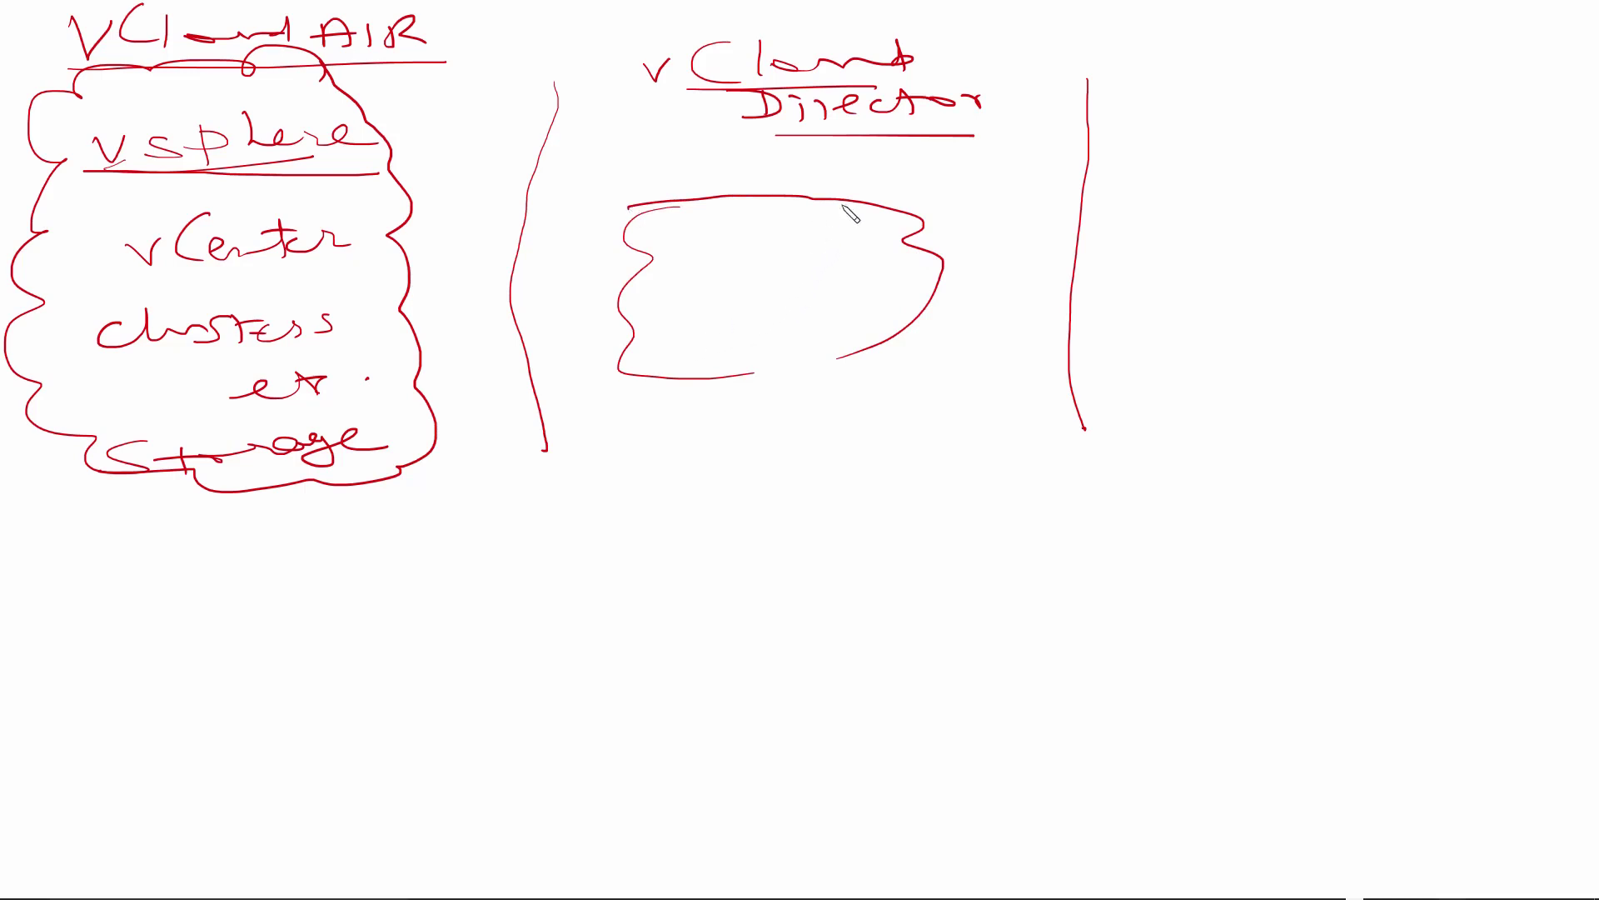
mouse_move(681, 246)
left_mouse_down()
mouse_move(858, 221)
mouse_move(849, 254)
mouse_move(929, 218)
mouse_move(1017, 221)
mouse_move(1041, 202)
left_mouse_up()
left_click_drag(658, 289, 948, 281)
mouse_move(655, 352)
left_mouse_down()
mouse_move(858, 336)
mouse_move(889, 316)
mouse_move(931, 337)
left_mouse_up()
mouse_move(704, 380)
left_mouse_down()
mouse_move(691, 409)
mouse_move(949, 379)
left_mouse_up()
left_click_drag(987, 363, 970, 376)
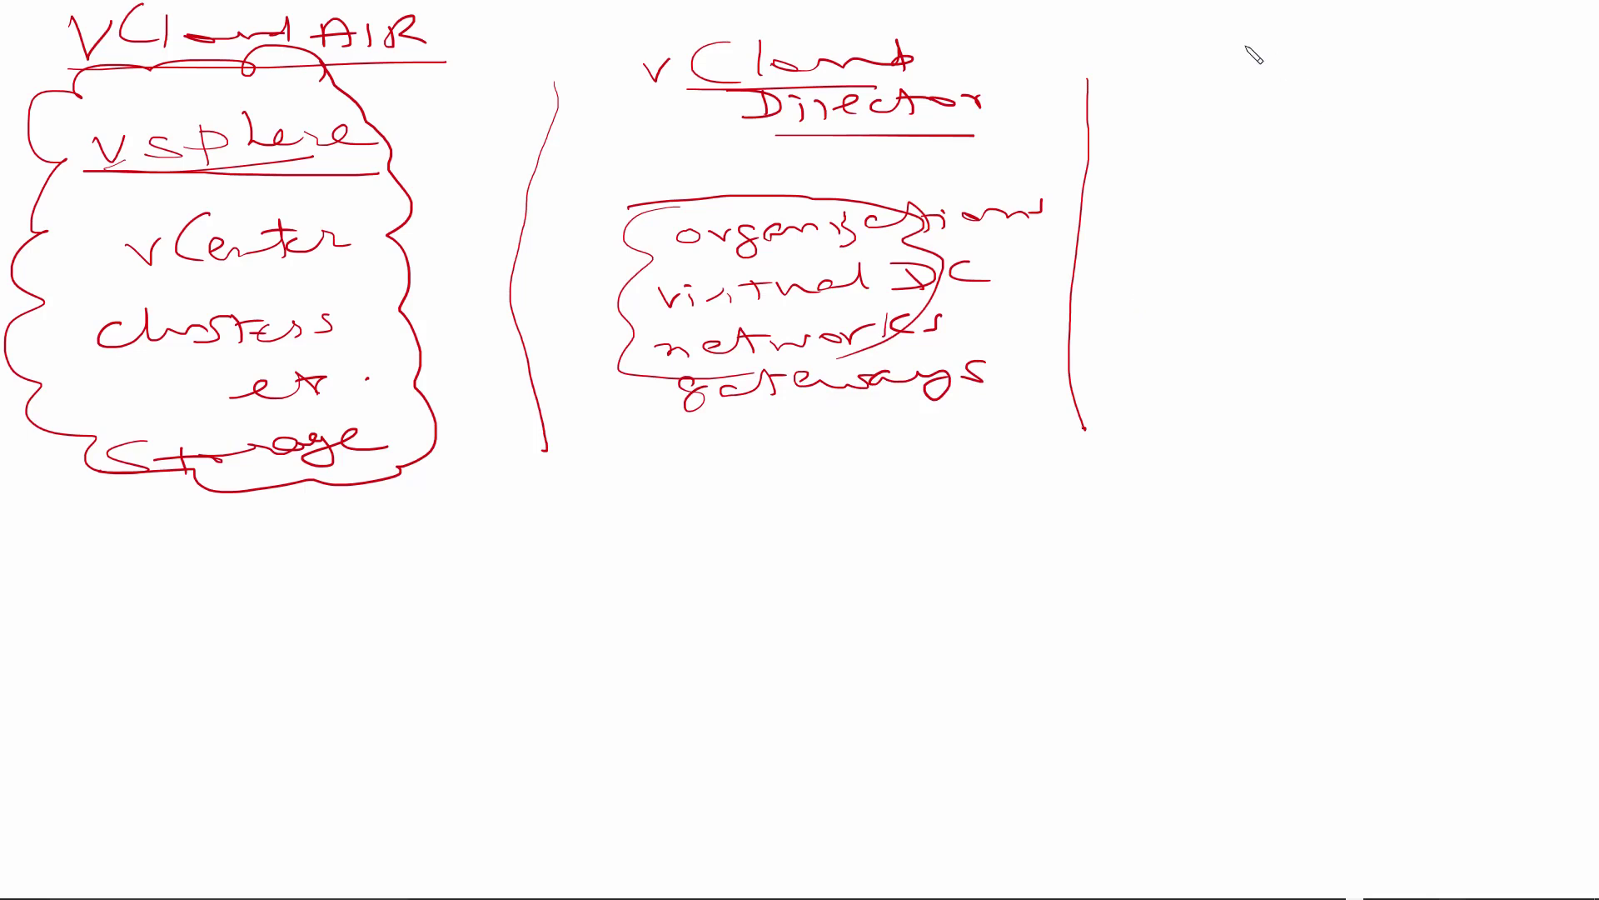
mouse_move(1245, 46)
left_mouse_down()
mouse_move(1453, 63)
mouse_move(1567, 50)
left_mouse_up()
Step: Complete the right heading as underlined 'vCloud AIR interface'
left_click_drag(1344, 81, 1519, 80)
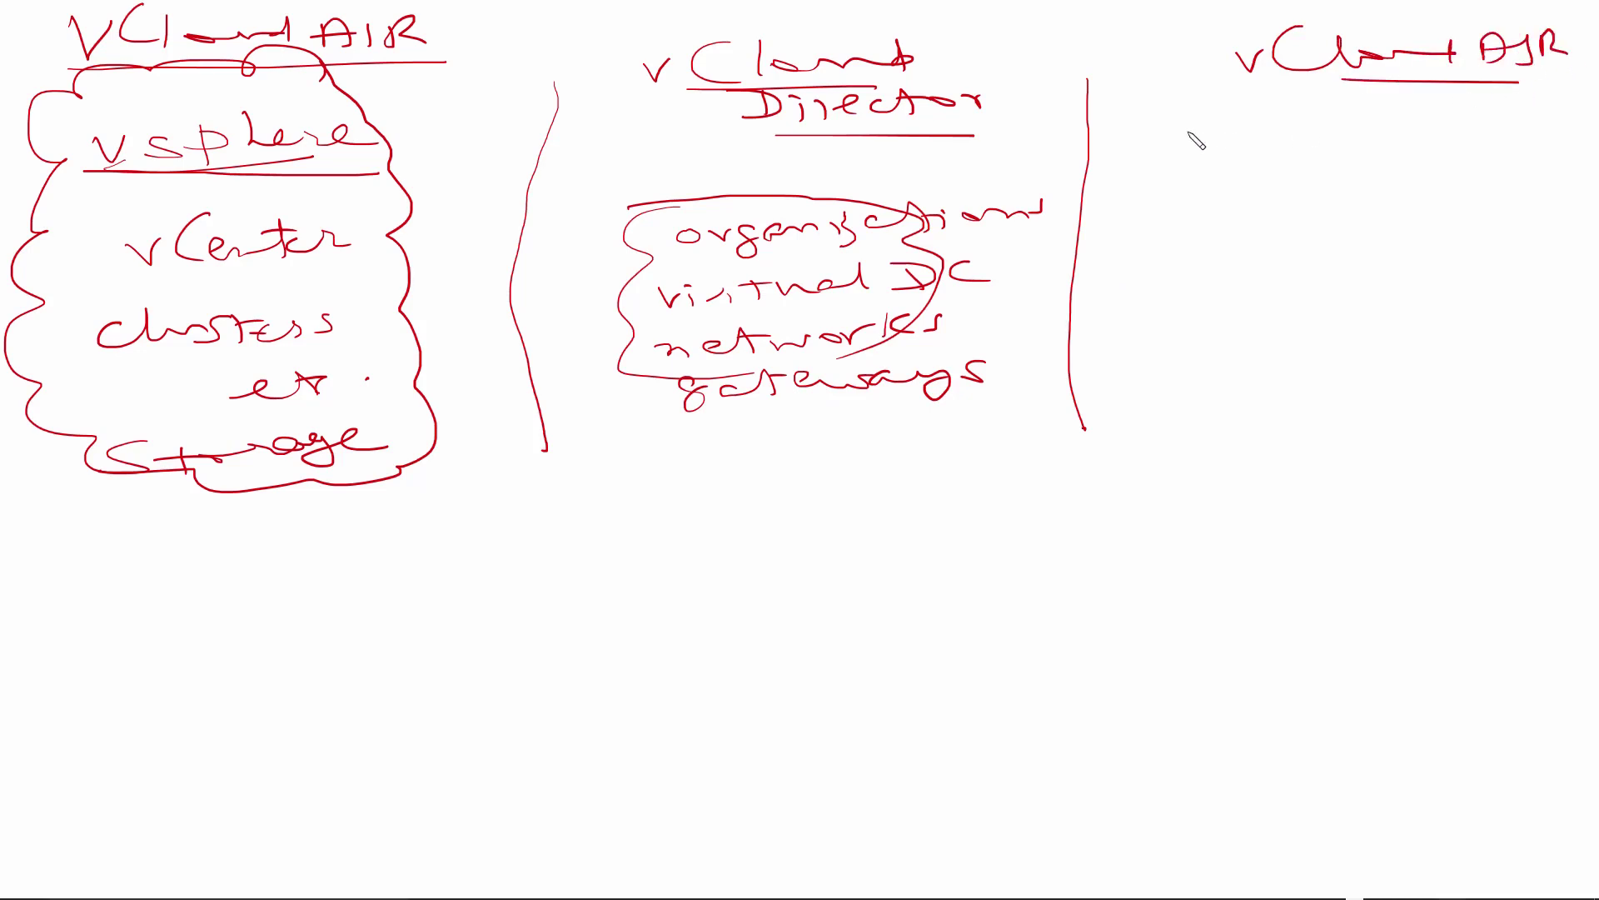
mouse_move(1198, 125)
left_mouse_down()
mouse_move(1253, 140)
mouse_move(1462, 129)
left_mouse_up()
left_click_drag(1266, 155, 1405, 156)
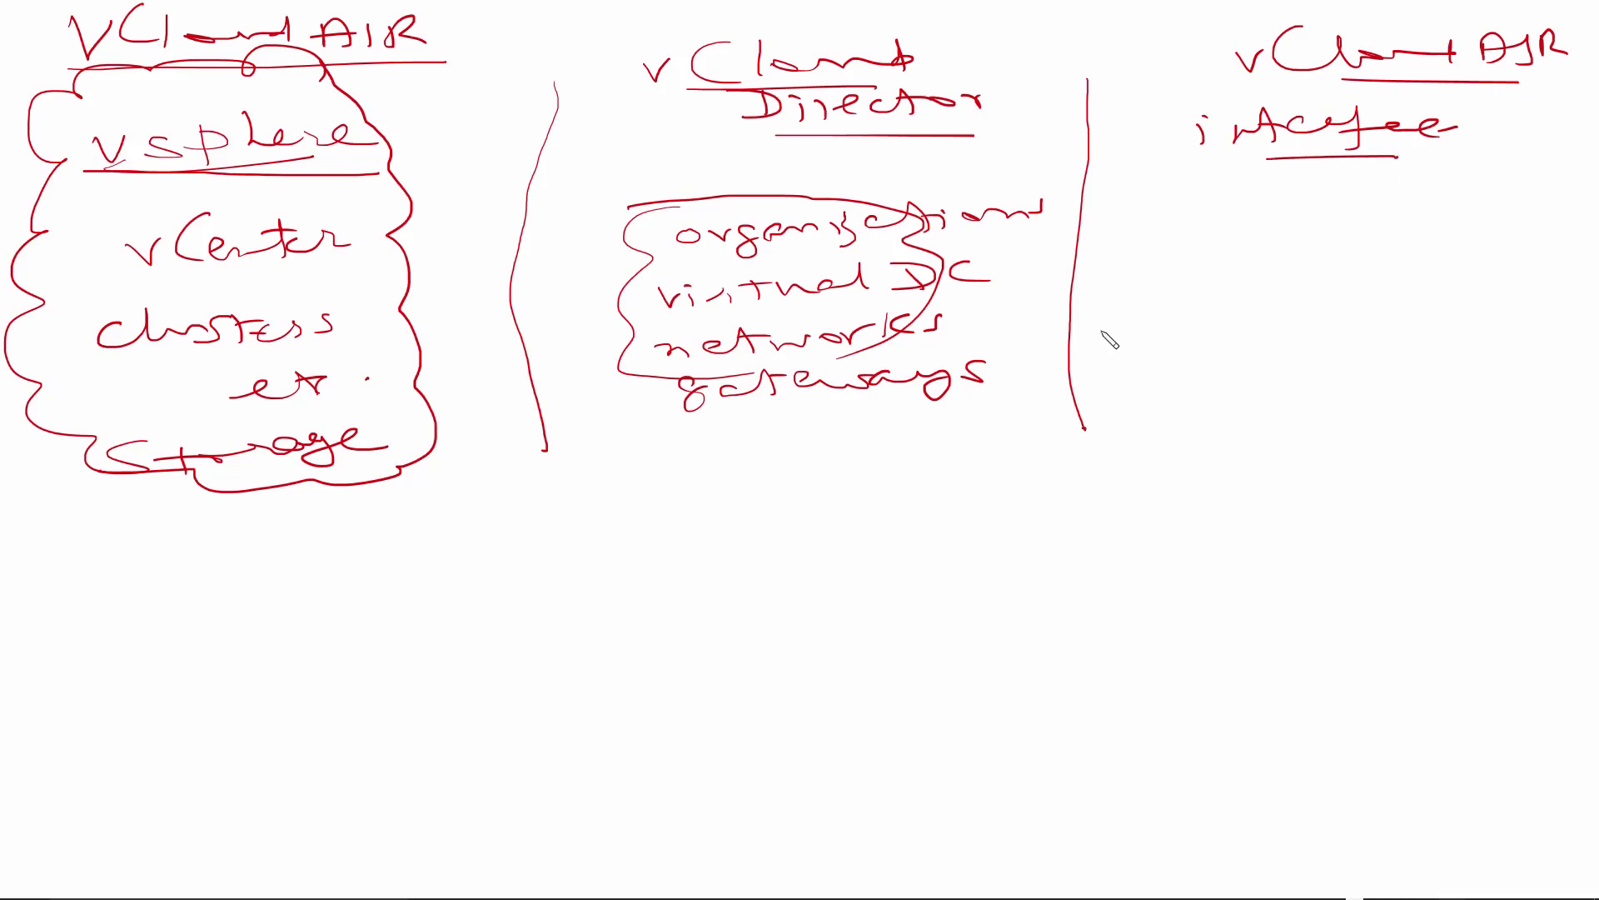
Step: List orgn., vDC and networks beneath the right-column heading
mouse_move(1200, 247)
left_mouse_down()
mouse_move(1241, 249)
mouse_move(1258, 272)
mouse_move(1312, 261)
left_mouse_up()
left_click(1329, 257)
mouse_move(1207, 315)
left_mouse_down()
mouse_move(1241, 305)
mouse_move(1272, 321)
left_mouse_up()
mouse_move(1259, 301)
left_mouse_down()
mouse_move(1271, 321)
mouse_move(1360, 317)
left_mouse_up()
left_click_drag(1220, 375, 1508, 365)
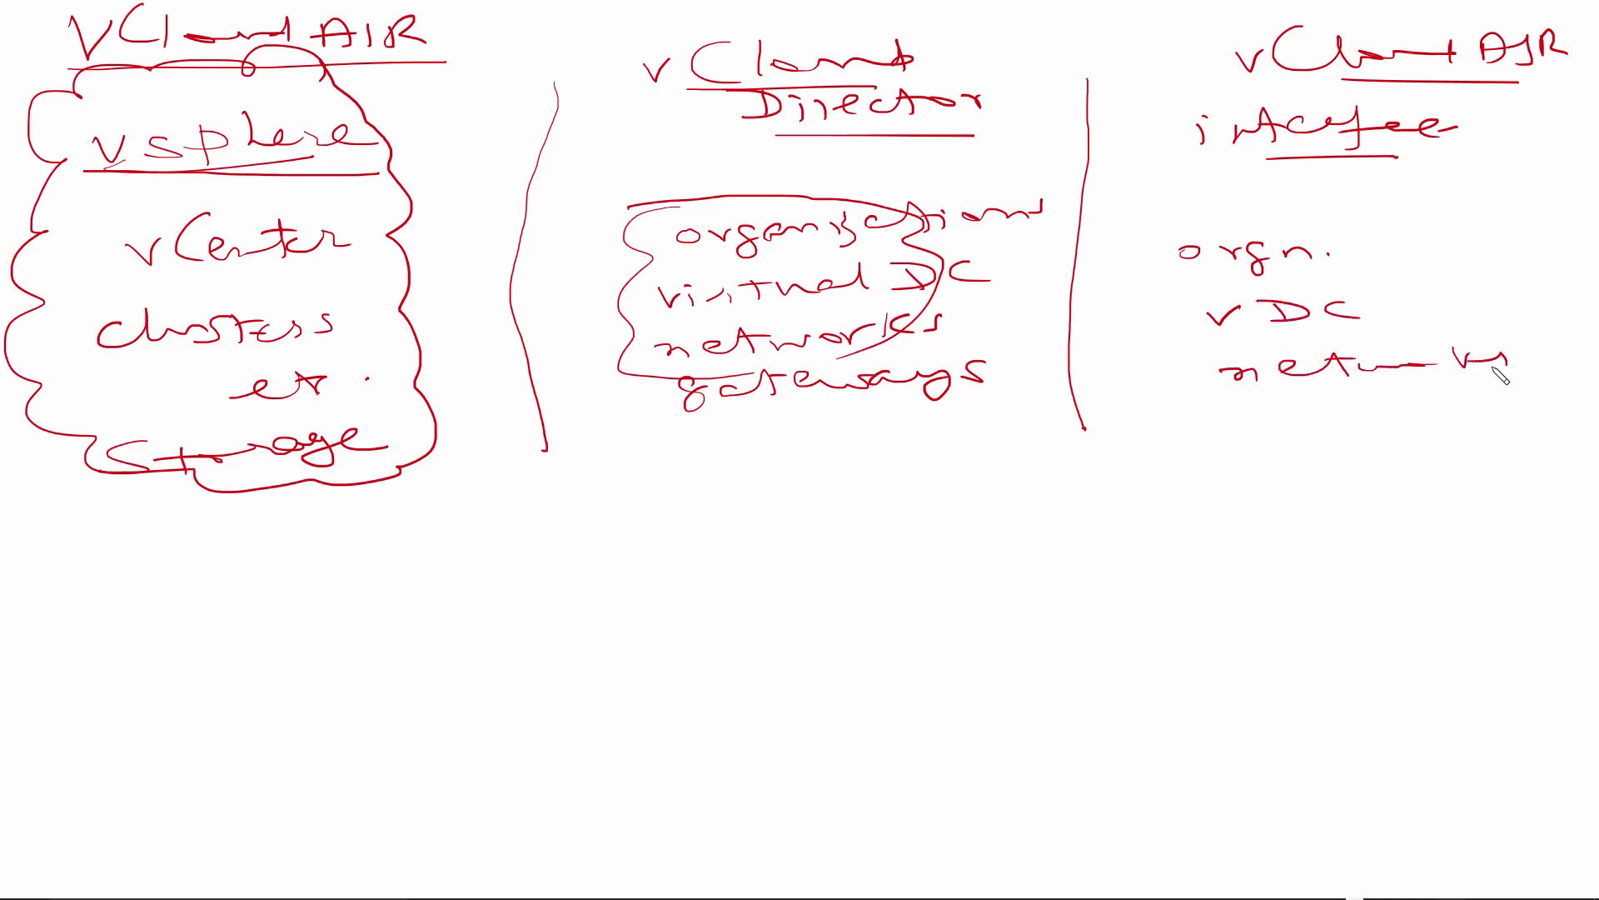
mouse_move(1268, 414)
left_mouse_down()
mouse_move(1259, 427)
mouse_move(1547, 420)
mouse_move(1568, 404)
left_mouse_up()
Step: Underline vDC, networks and gateways on the right and link virtual DC and gateways across the divider
left_click_drag(1216, 290, 1300, 290)
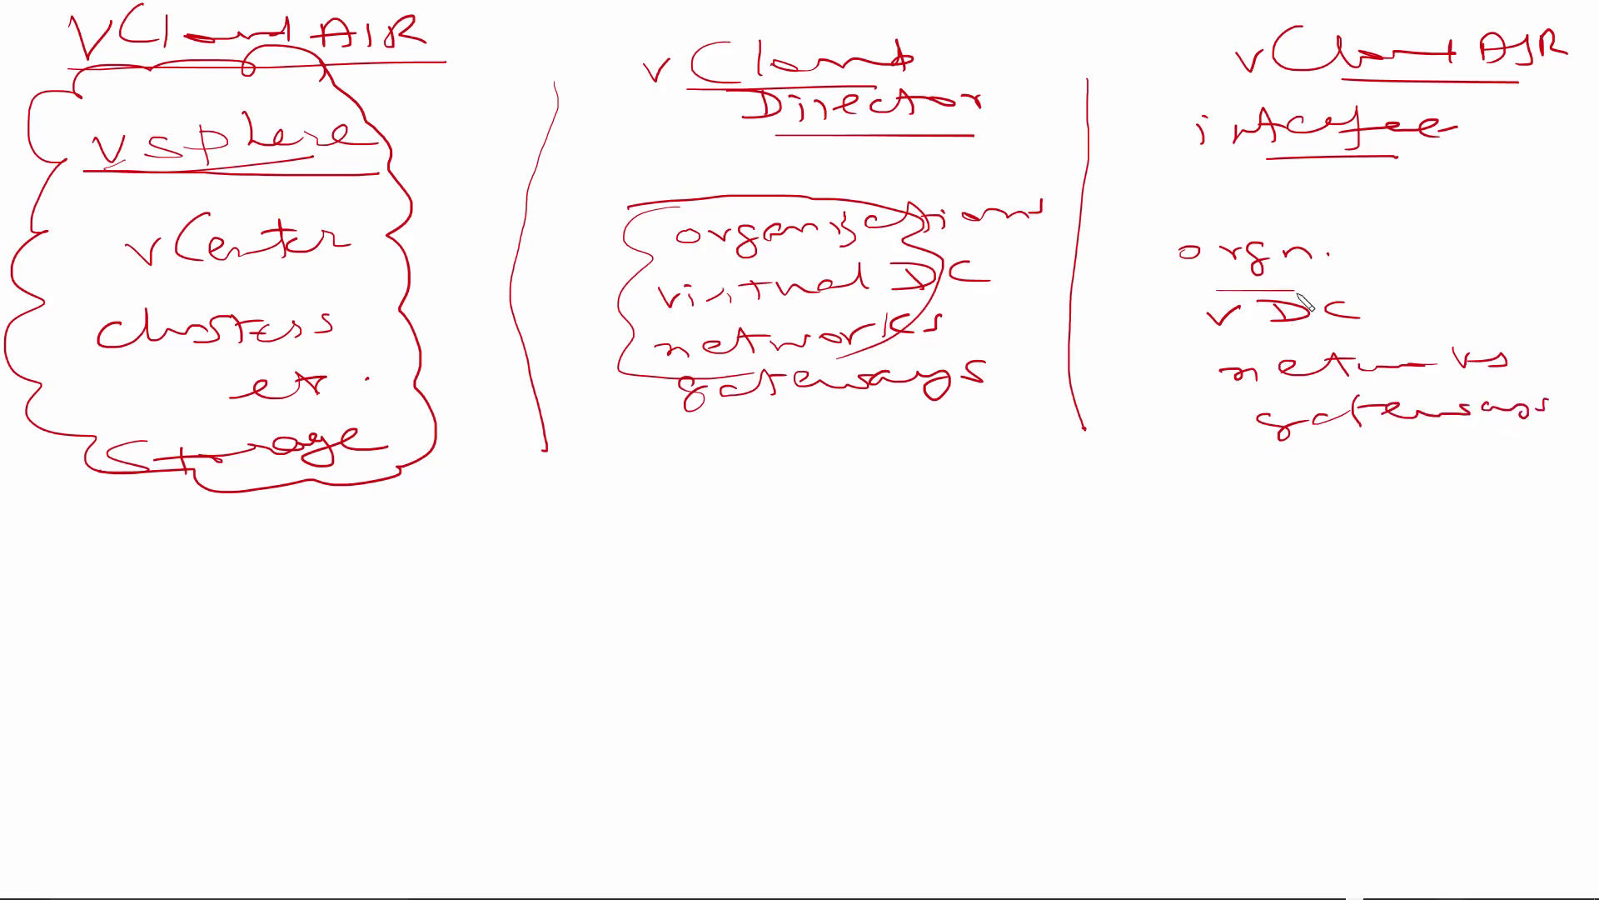
mouse_move(1221, 331)
left_mouse_down()
mouse_move(1325, 332)
mouse_move(1379, 378)
left_mouse_up()
left_click_drag(1319, 433, 1368, 432)
left_click_drag(1101, 263, 1160, 267)
left_click_drag(989, 293, 1106, 308)
left_click_drag(984, 366, 1096, 358)
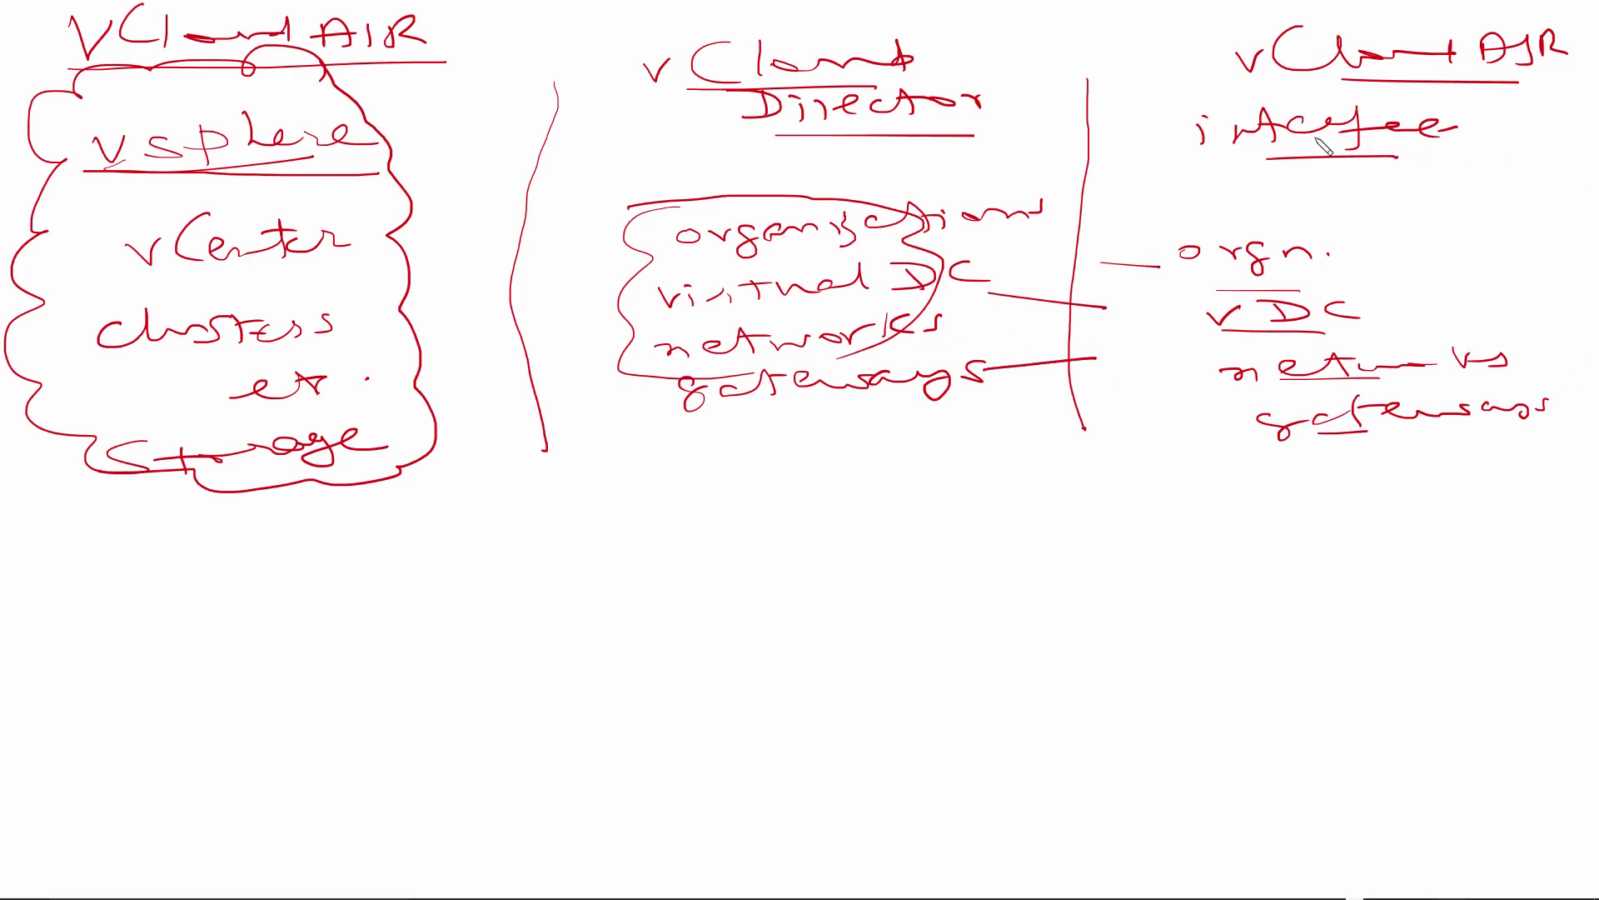
Step: Circle the vCloud AIR interface heading and add a circled 'interface' under vCloud Director
mouse_move(1491, 131)
left_mouse_down()
mouse_move(1362, 39)
mouse_move(1216, 179)
mouse_move(1586, 134)
mouse_move(1458, 65)
left_mouse_up()
mouse_move(844, 146)
left_mouse_down()
mouse_move(924, 160)
mouse_move(1087, 146)
left_mouse_up()
left_click_drag(1021, 36, 1112, 111)
mouse_move(958, 12)
left_mouse_down()
mouse_move(721, 151)
mouse_move(1087, 149)
mouse_move(1112, 100)
left_mouse_up()
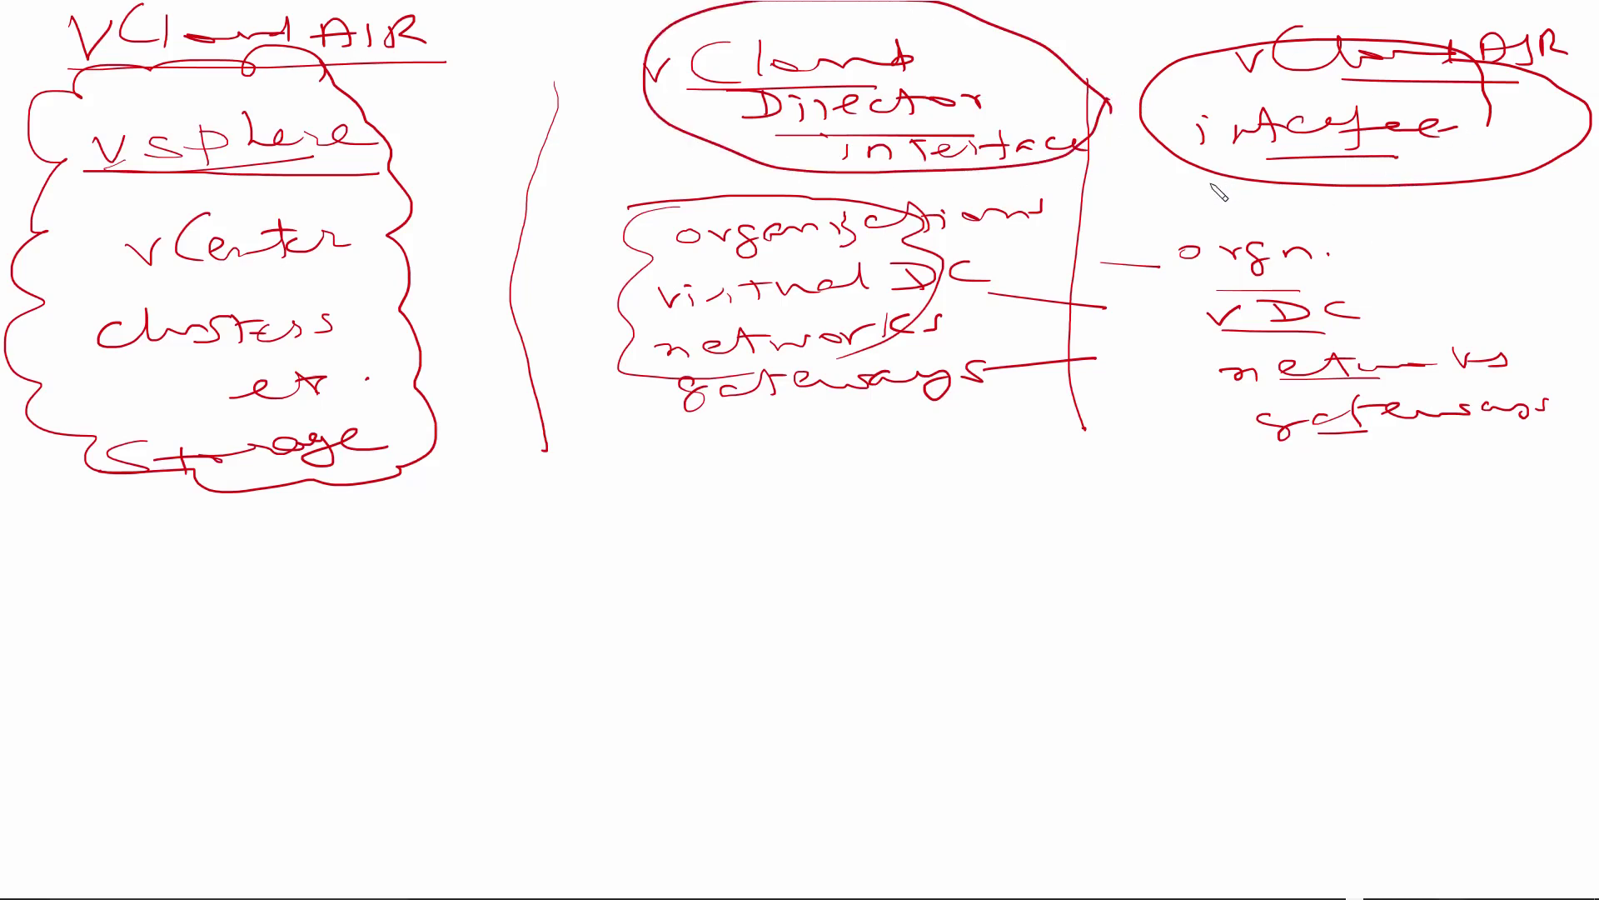
Step: Add a 'REST API' arrow from vCloud AIR to vCloud Director, underline virtual DC, and write 'vm vApp' under gateways
mouse_move(1245, 178)
left_mouse_down()
mouse_move(1074, 196)
mouse_move(1174, 190)
mouse_move(1217, 167)
mouse_move(1224, 185)
left_mouse_up()
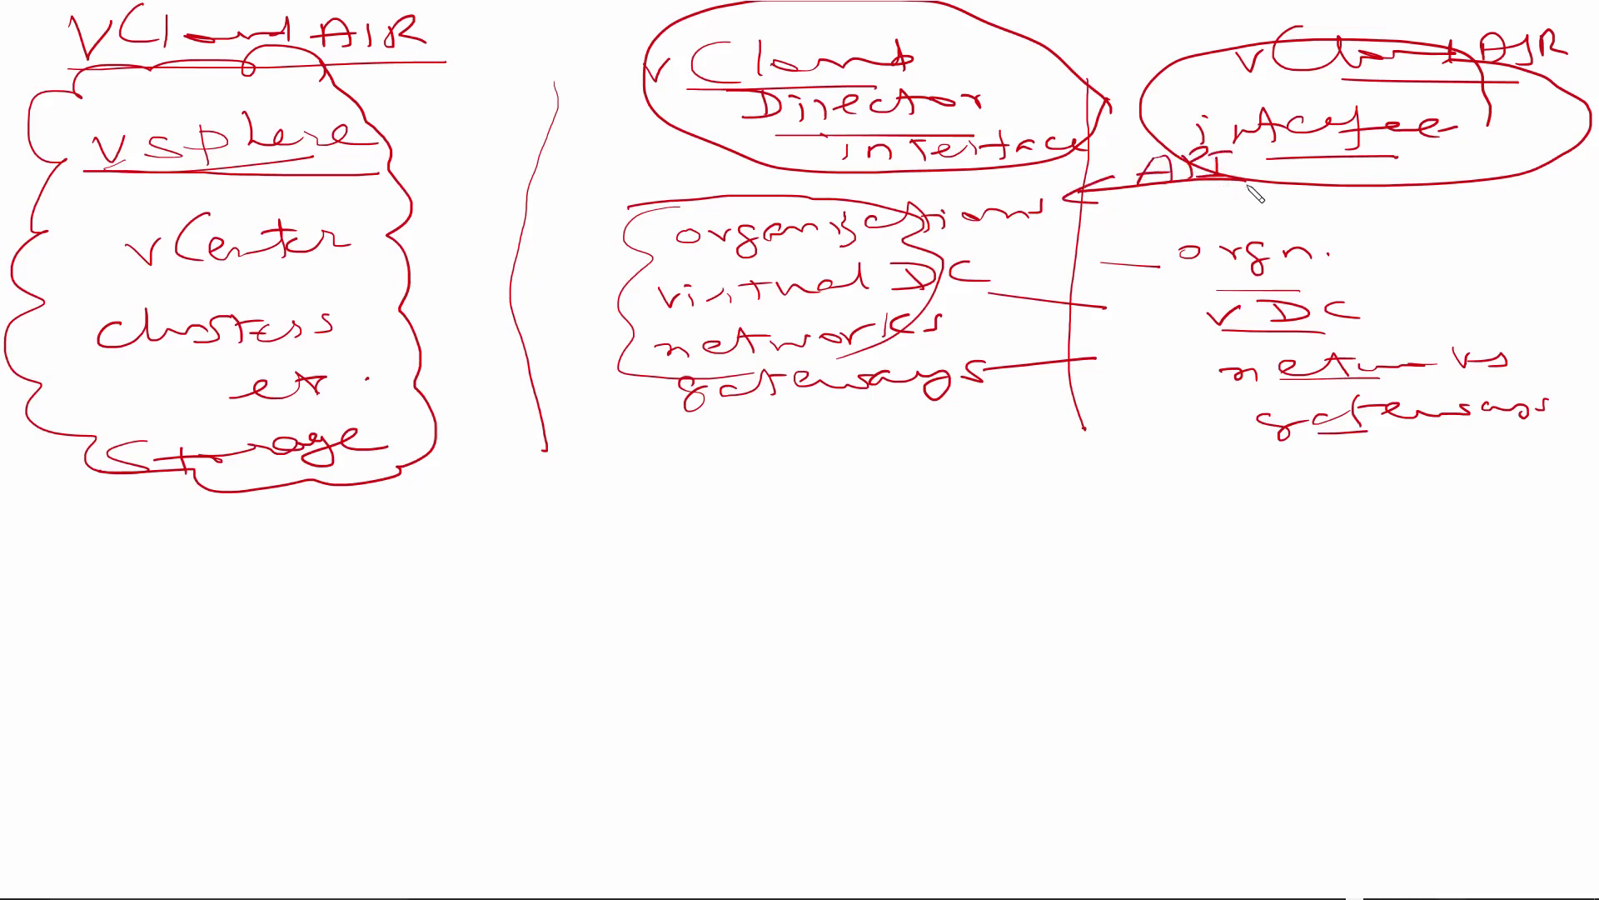
left_click_drag(1249, 186, 1576, 184)
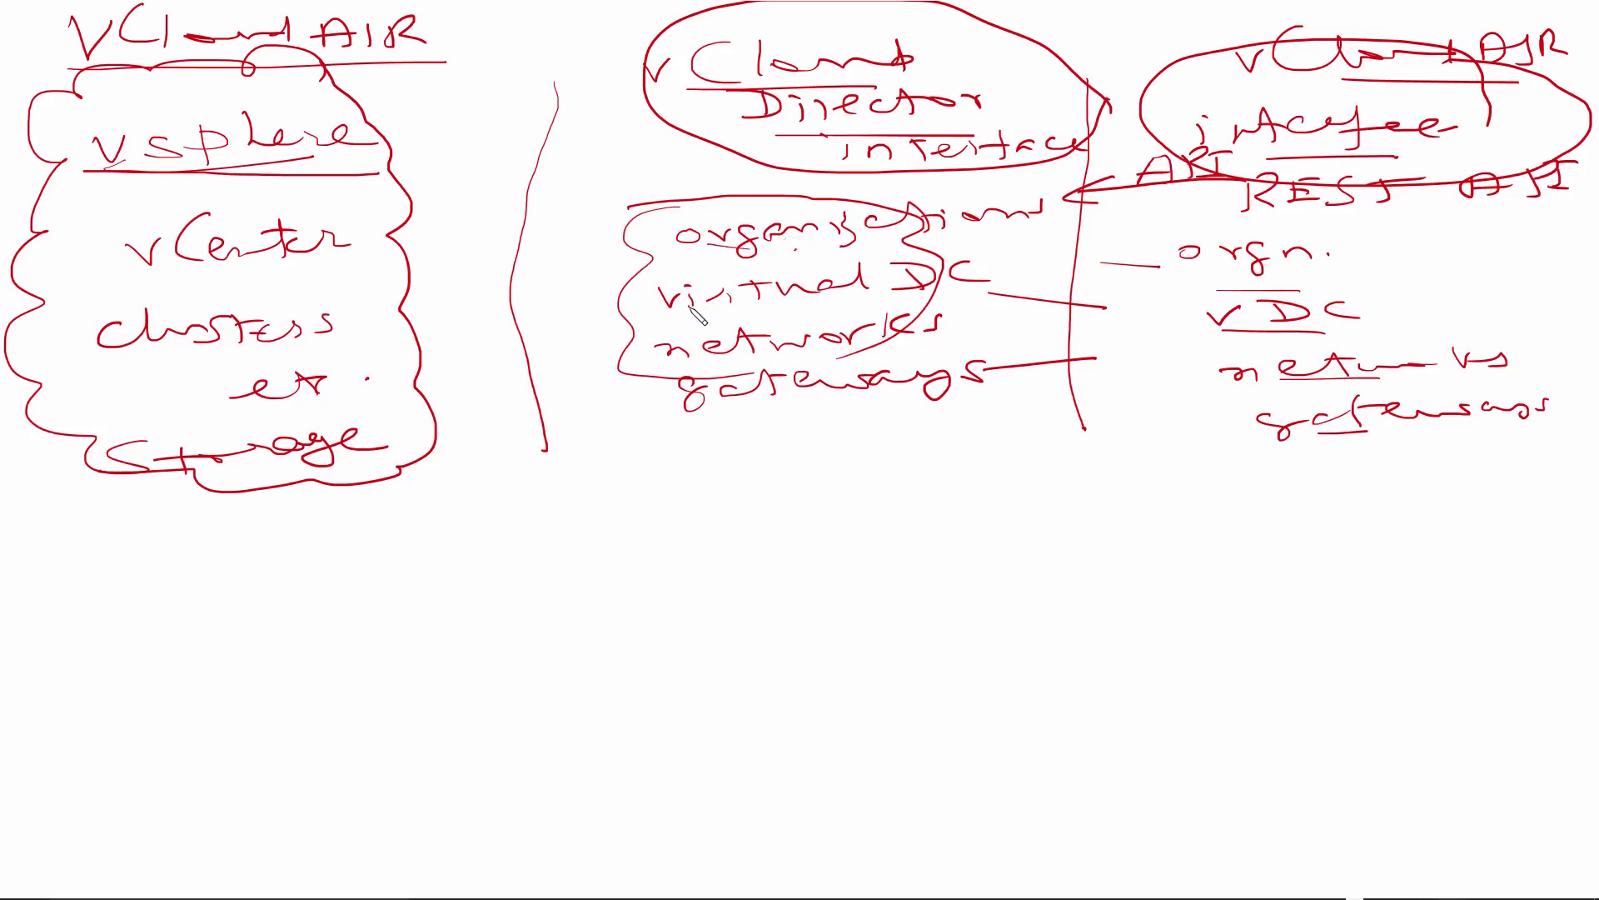
left_click_drag(684, 305, 759, 309)
mouse_move(754, 419)
left_mouse_down()
mouse_move(981, 405)
mouse_move(979, 437)
mouse_move(1009, 427)
left_mouse_up()
mouse_move(1002, 402)
left_mouse_down()
mouse_move(947, 392)
mouse_move(955, 422)
left_mouse_up()
left_click_drag(923, 416, 950, 413)
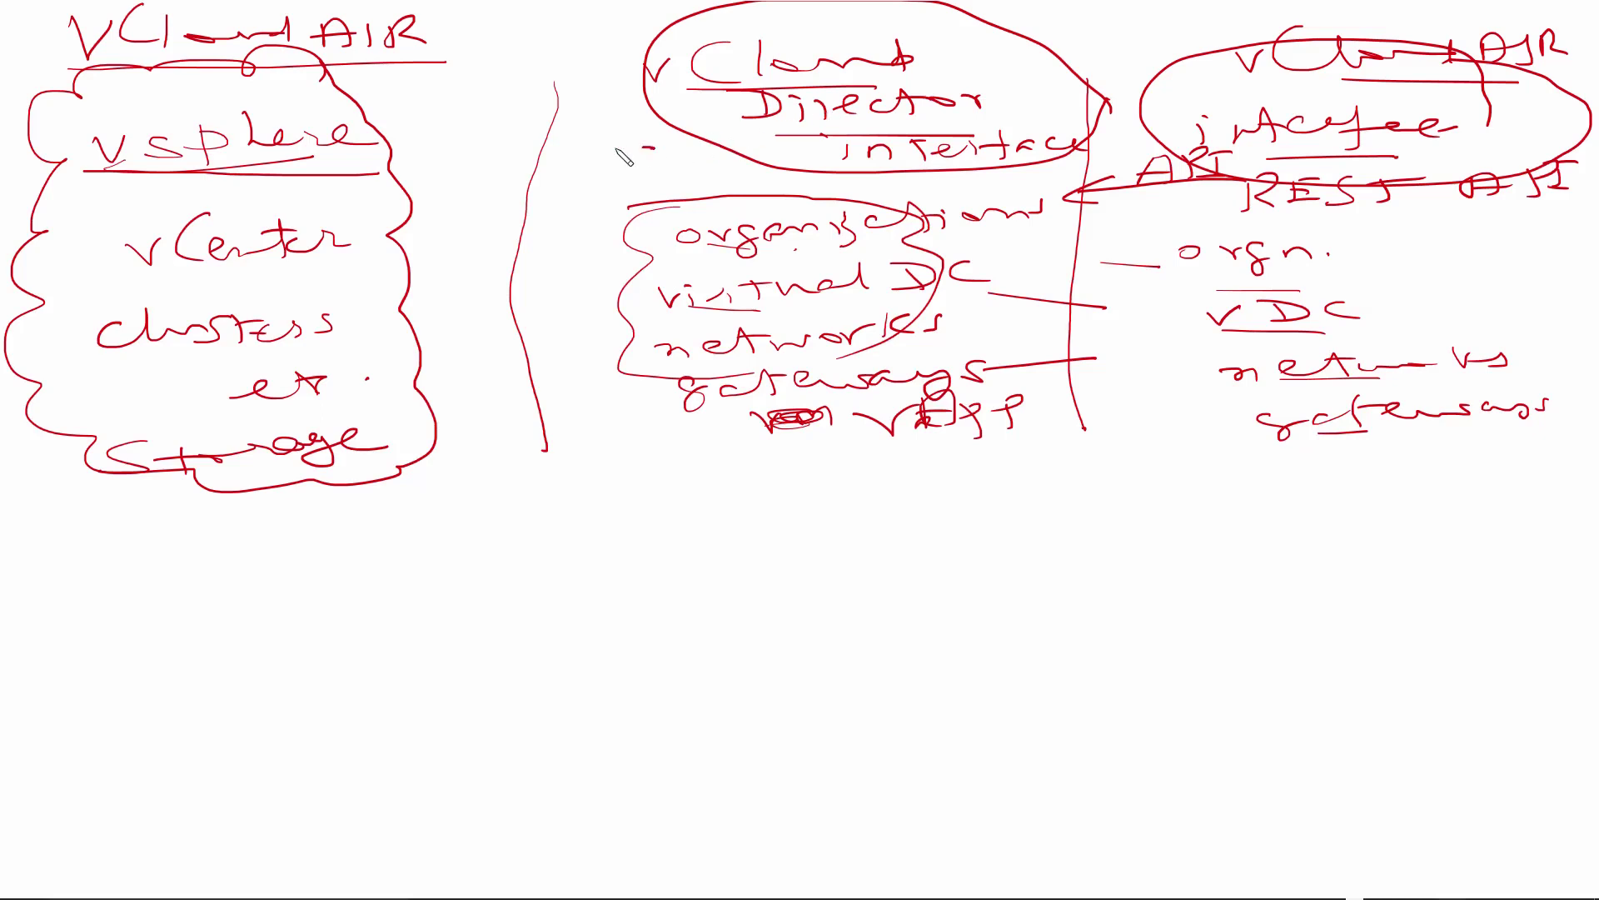
Step: Draw a double-headed arrow labelled 'API' between vCloud Director and the vSphere box
mouse_move(654, 148)
left_mouse_down()
mouse_move(427, 156)
mouse_move(484, 171)
mouse_move(658, 155)
left_mouse_up()
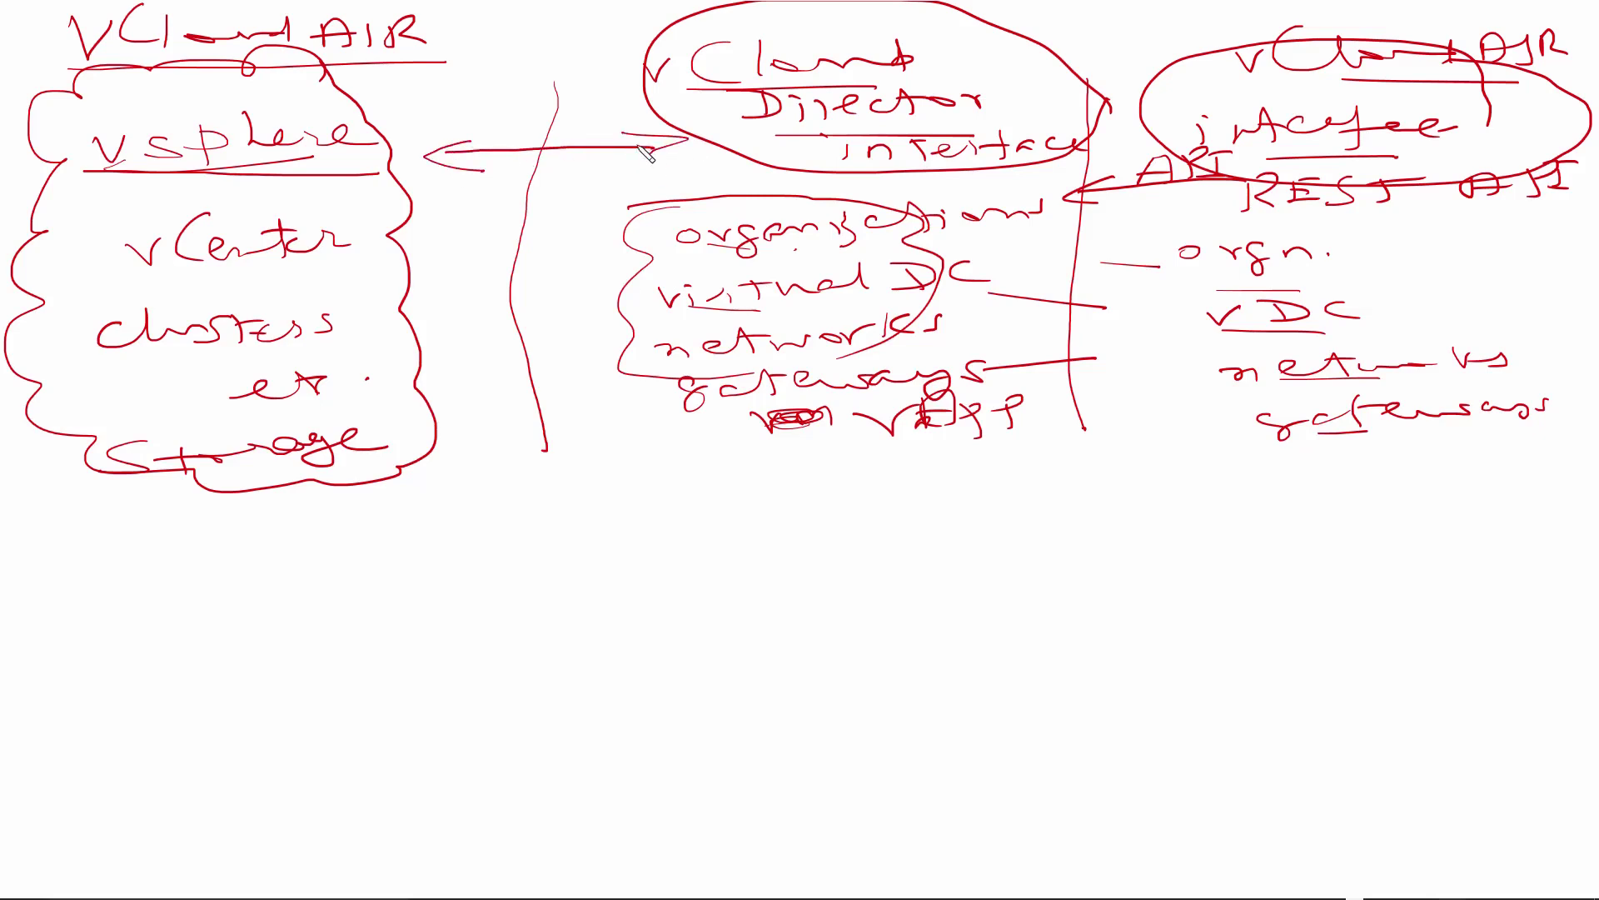
mouse_move(518, 126)
left_mouse_down()
mouse_move(559, 117)
mouse_move(557, 99)
left_mouse_up()
mouse_move(583, 94)
left_mouse_down()
mouse_move(586, 110)
mouse_move(615, 108)
left_mouse_up()
mouse_move(600, 79)
left_mouse_down()
mouse_move(629, 75)
mouse_move(635, 104)
left_mouse_up()
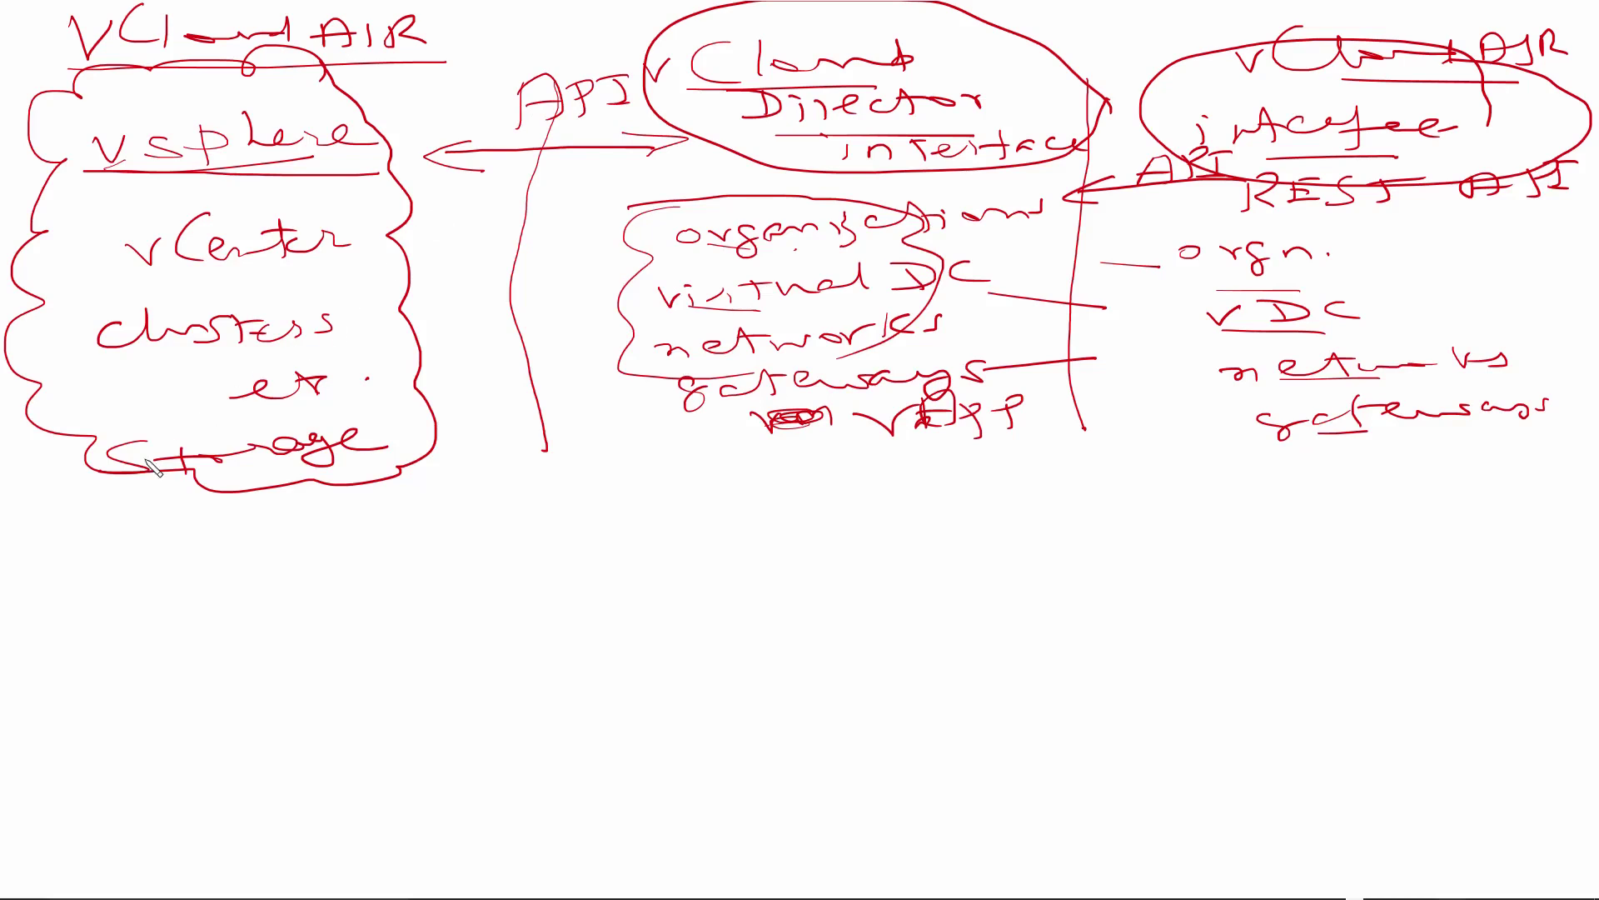
Step: Write 'Distributed' beneath the vSphere cloud
mouse_move(81, 512)
left_mouse_down()
mouse_move(74, 562)
mouse_move(133, 554)
left_mouse_up()
mouse_move(158, 533)
left_mouse_down()
mouse_move(191, 530)
mouse_move(148, 552)
left_mouse_up()
mouse_move(225, 520)
left_mouse_down()
mouse_move(222, 554)
mouse_move(241, 533)
left_mouse_up()
left_click_drag(246, 553, 273, 539)
mouse_move(283, 540)
left_mouse_down()
mouse_move(306, 554)
mouse_move(478, 523)
mouse_move(472, 537)
left_mouse_up()
left_click_drag(391, 524, 441, 521)
Step: Write 'Switch' under it, underline both words, and extend both column dividers downward
mouse_move(158, 596)
left_mouse_down()
mouse_move(117, 616)
mouse_move(188, 633)
left_mouse_up()
left_click_drag(193, 623, 230, 637)
left_click_drag(243, 623, 283, 626)
left_click_drag(272, 608, 315, 605)
mouse_move(346, 606)
left_mouse_down()
mouse_move(333, 620)
mouse_move(400, 616)
left_mouse_up()
left_click_drag(217, 662, 308, 662)
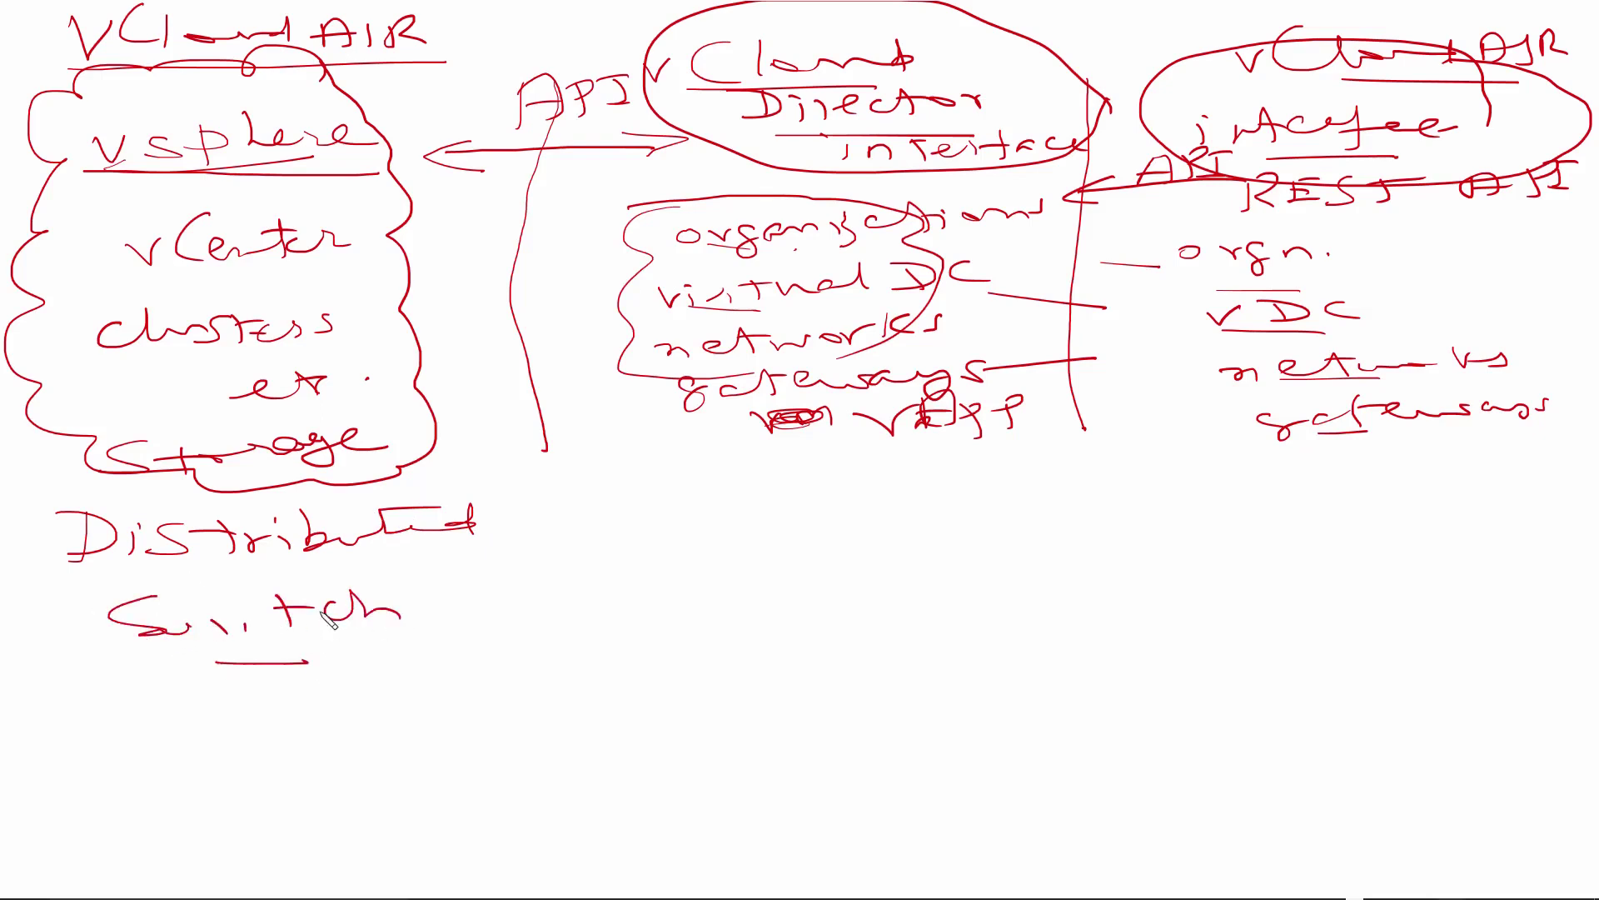
left_click_drag(293, 574, 384, 573)
left_click_drag(546, 481, 573, 604)
left_click_drag(1079, 454, 1057, 547)
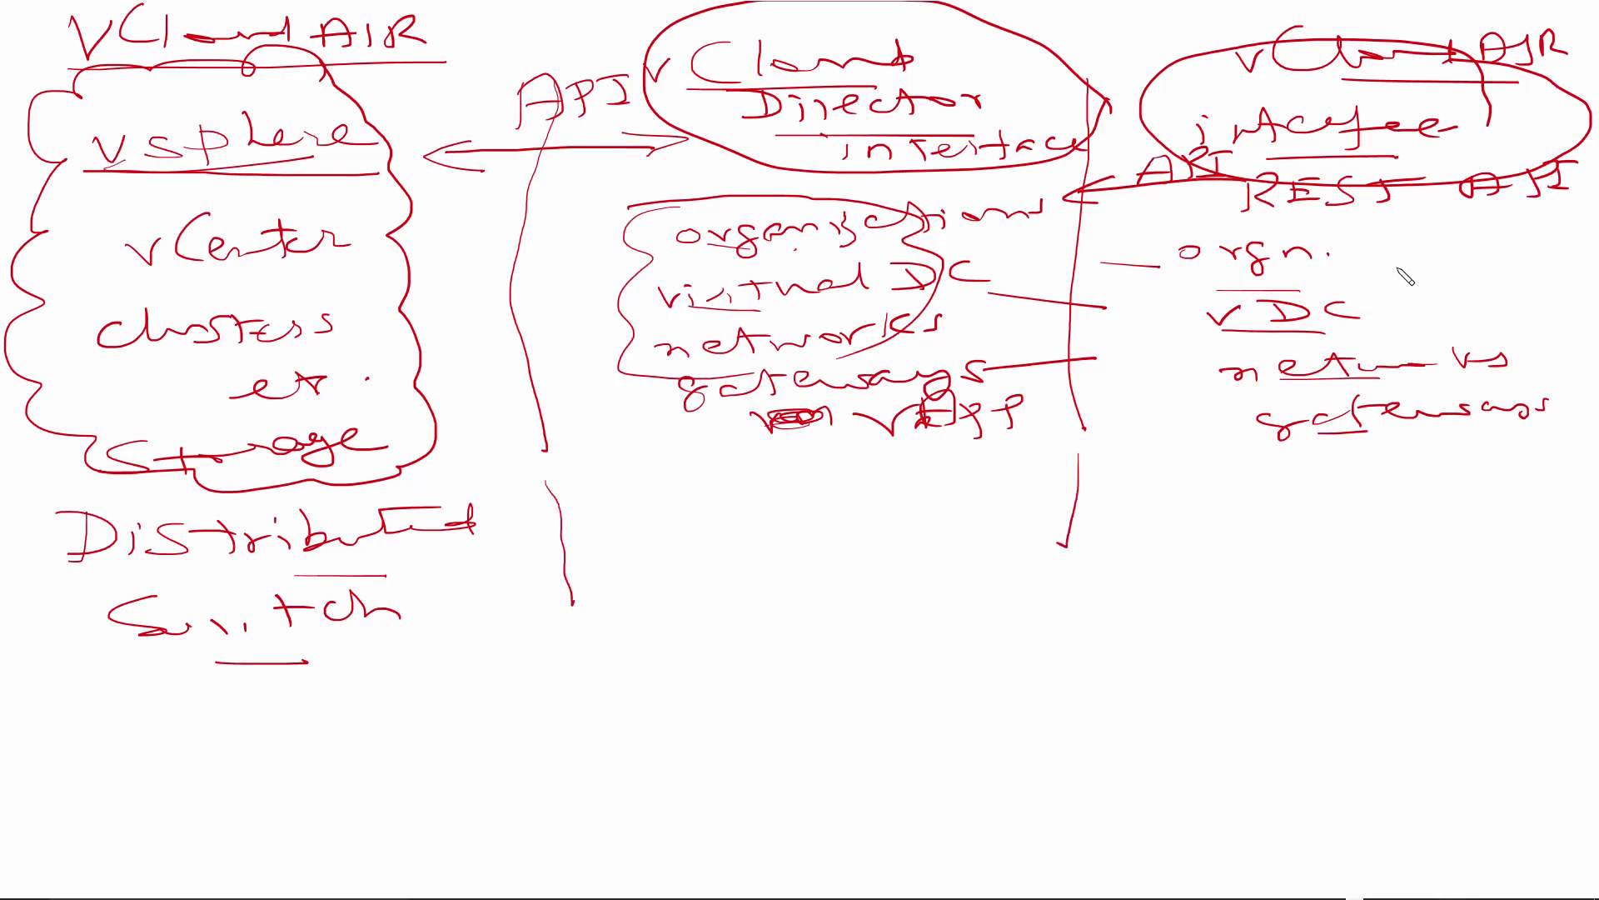
Step: Write 'NEW VM' beside vDC in the vCloud AIR column and circle it
mouse_move(1384, 287)
left_mouse_down()
mouse_move(1465, 256)
mouse_move(1466, 288)
mouse_move(1556, 248)
mouse_move(1522, 276)
left_mouse_up()
mouse_move(1392, 319)
left_mouse_down()
mouse_move(1420, 339)
mouse_move(1449, 308)
left_mouse_up()
mouse_move(1466, 333)
left_mouse_down()
mouse_move(1491, 315)
mouse_move(1540, 333)
mouse_move(1340, 289)
mouse_move(1509, 328)
left_mouse_up()
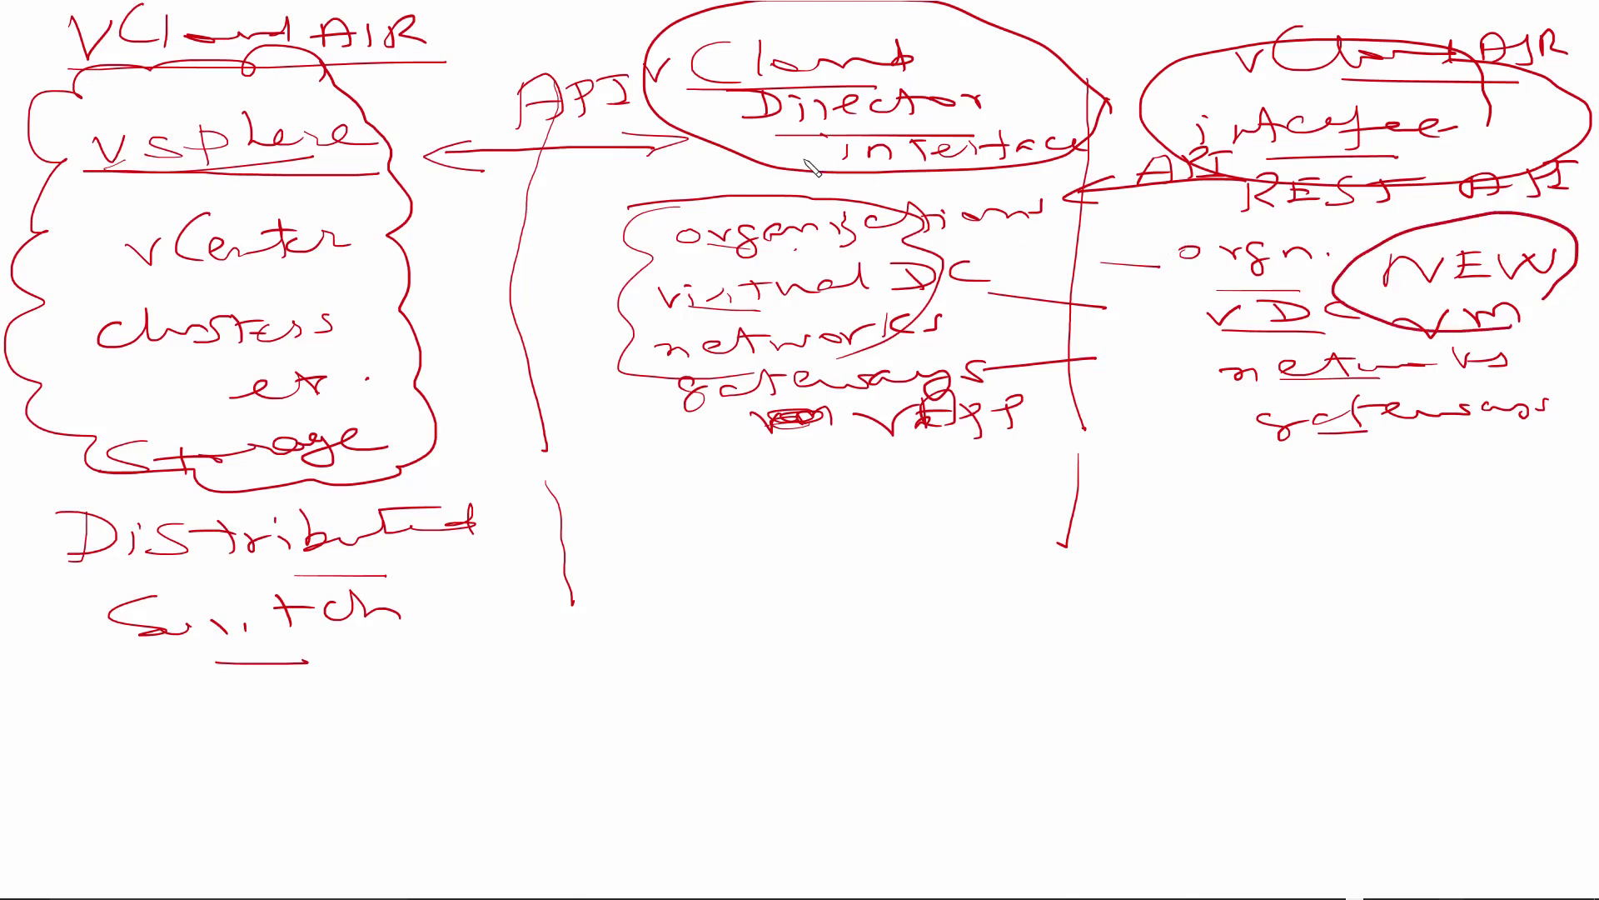
Step: Add a dash beside REST API and write a note above the API arrow
left_click_drag(1163, 202, 1215, 202)
mouse_move(428, 77)
left_mouse_down()
mouse_move(392, 103)
mouse_move(533, 54)
mouse_move(562, 75)
left_mouse_up()
left_click_drag(448, 107, 533, 110)
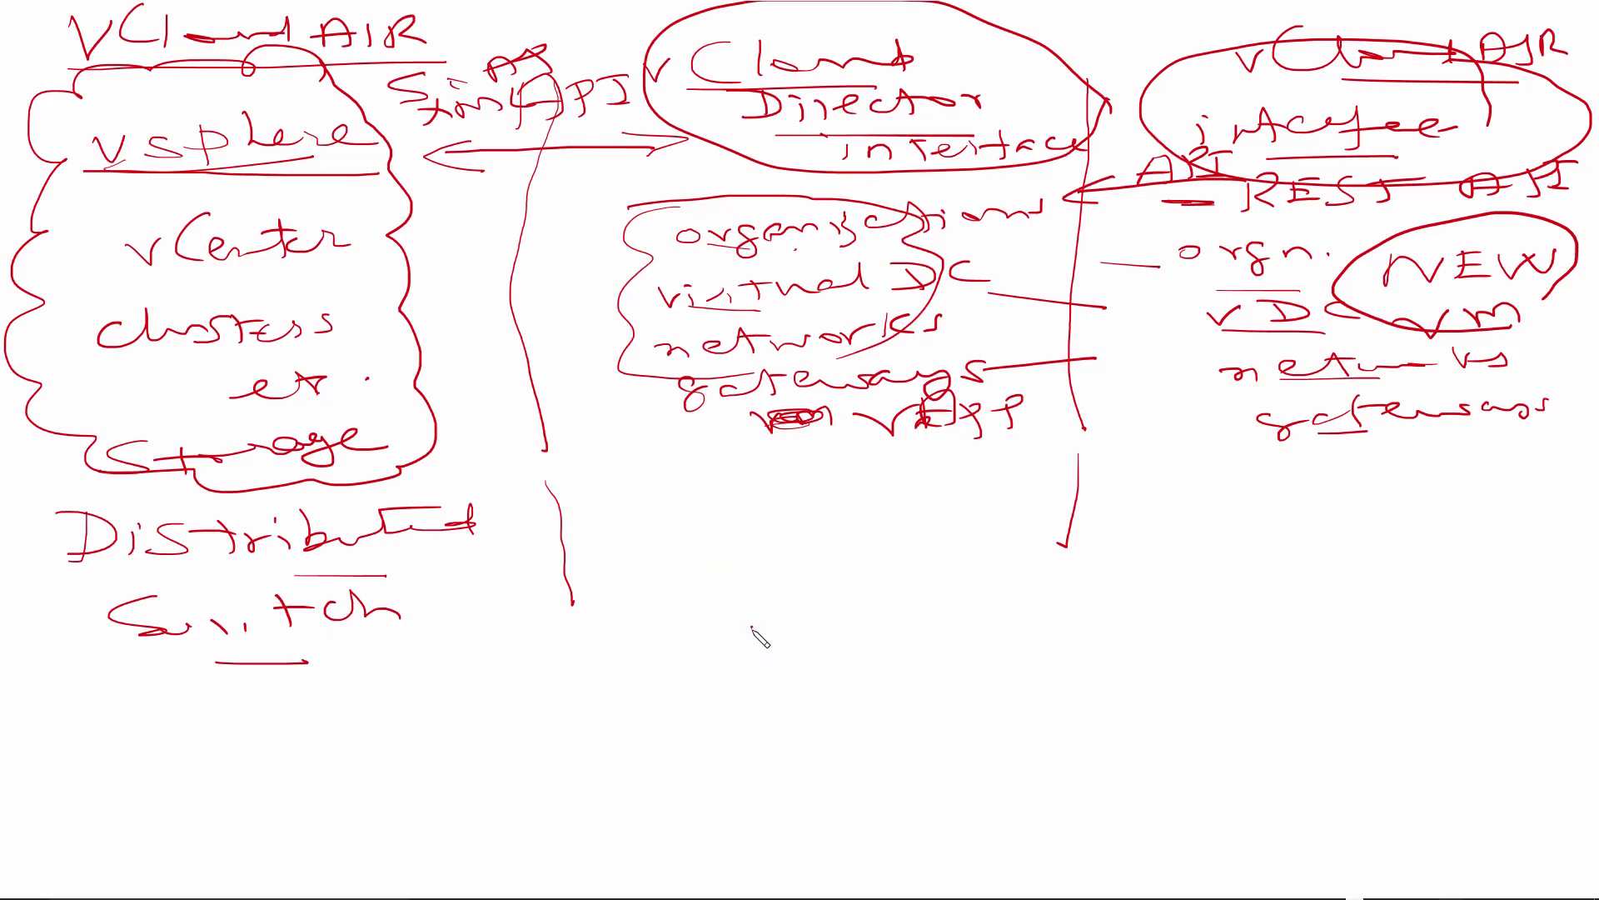
Step: Write 'vSphere' at the bottom of the middle column and draw a box around it
left_click_drag(753, 626, 780, 626)
mouse_move(850, 585)
left_mouse_down()
mouse_move(847, 621)
mouse_move(810, 632)
mouse_move(1043, 608)
left_mouse_up()
left_click_drag(793, 683, 1073, 658)
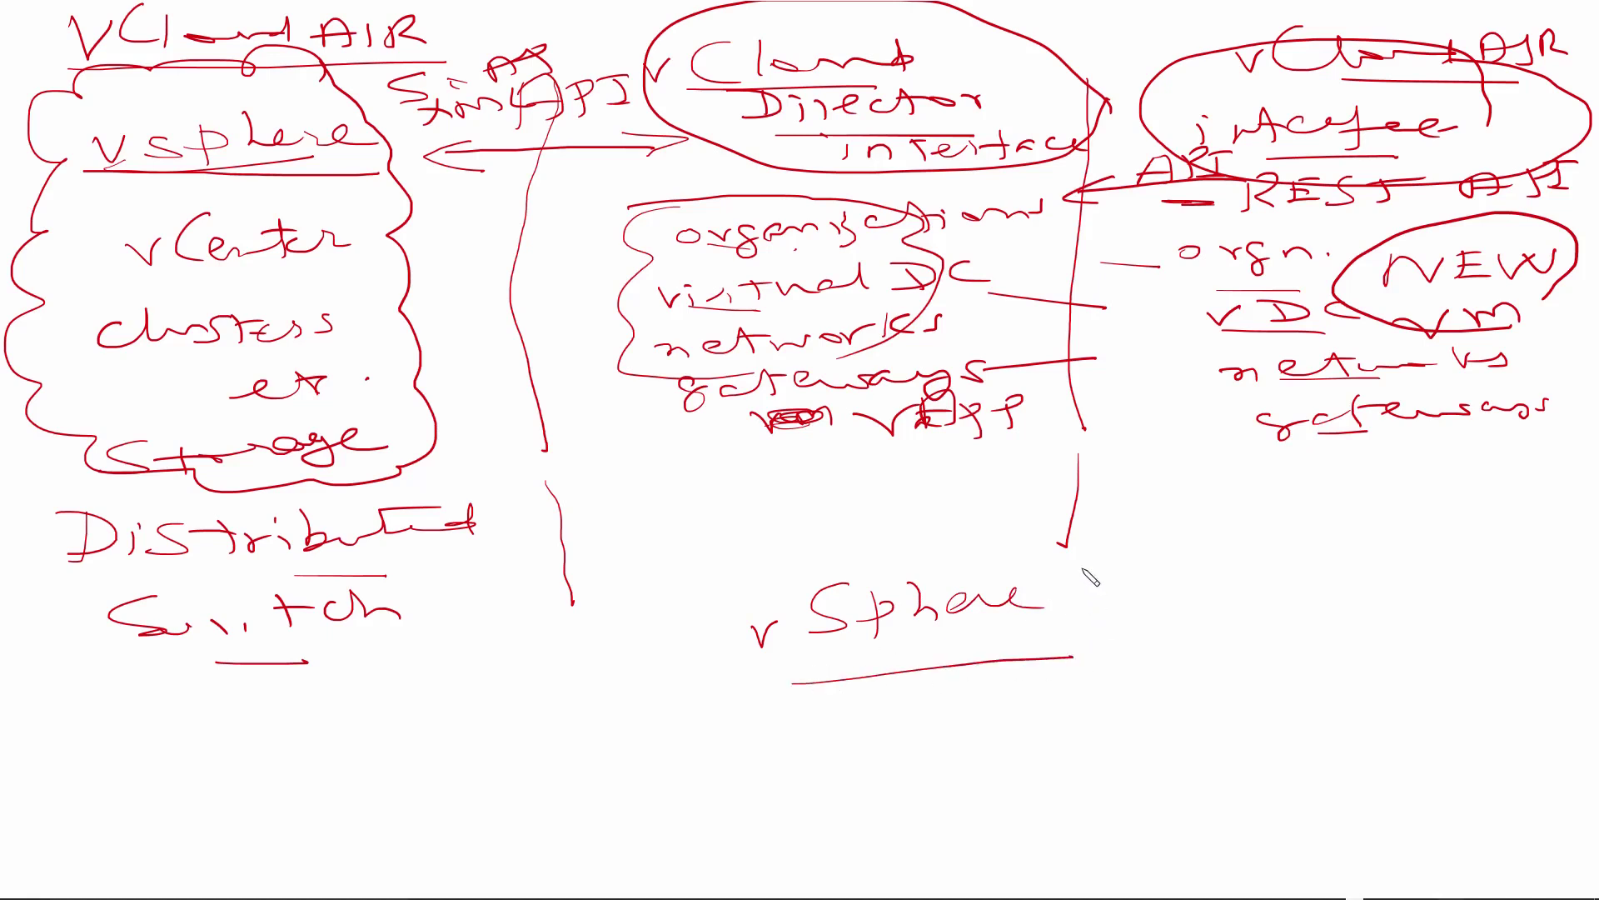
left_click_drag(1073, 574, 1085, 633)
mouse_move(1092, 541)
left_mouse_down()
mouse_move(744, 564)
mouse_move(866, 681)
left_mouse_up()
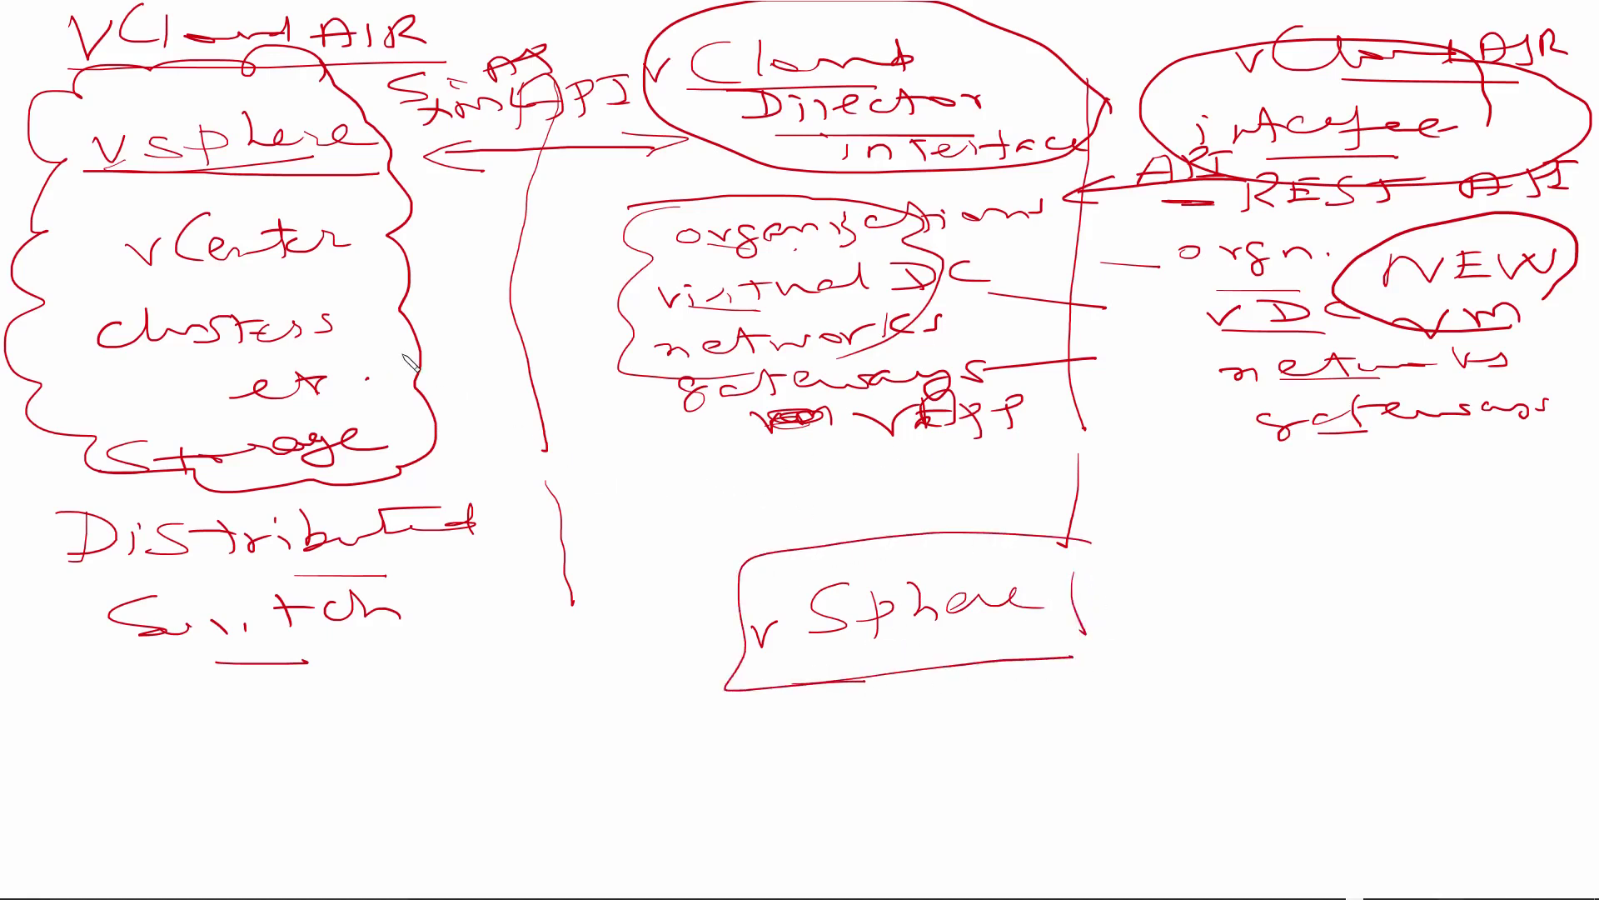
Step: Label 'Physical' below Distributed Switch and 'Logical' above the vSphere box
left_click_drag(154, 718, 155, 781)
mouse_move(107, 708)
left_mouse_down()
mouse_move(140, 740)
mouse_move(227, 746)
mouse_move(516, 666)
mouse_move(542, 676)
left_mouse_up()
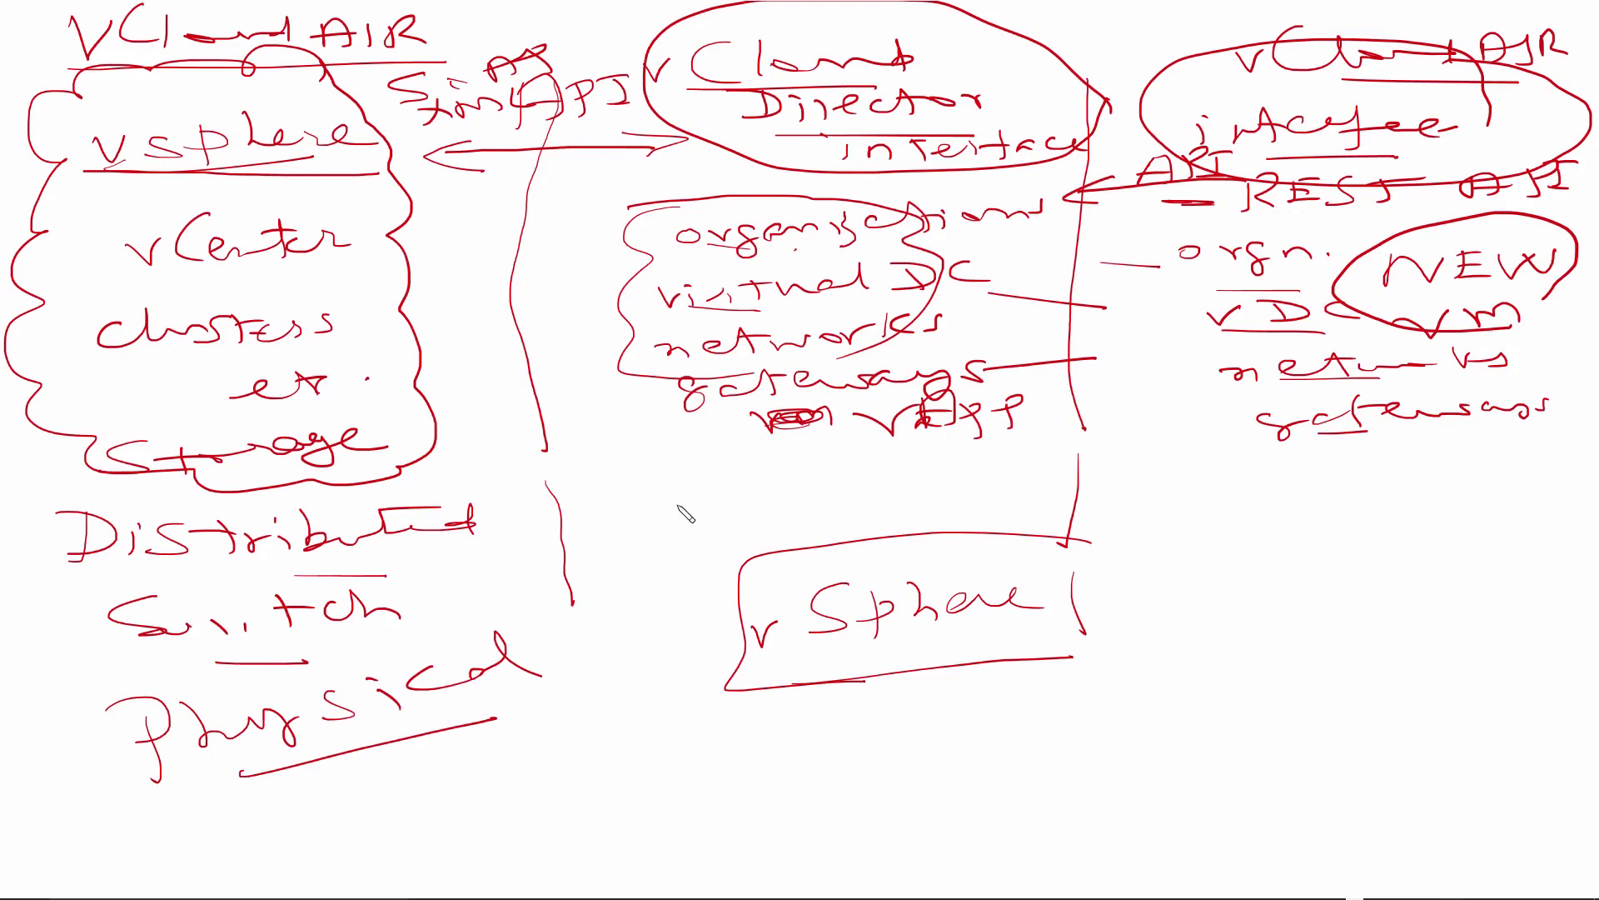
mouse_move(693, 465)
left_mouse_down()
mouse_move(718, 520)
mouse_move(799, 489)
mouse_move(925, 479)
mouse_move(858, 516)
mouse_move(942, 492)
mouse_move(1082, 500)
mouse_move(1108, 454)
mouse_move(1141, 483)
mouse_move(1250, 479)
left_mouse_up()
Step: Label the logical layer 'IaaS – Infra. as a Service'
left_click_drag(1137, 513, 1270, 505)
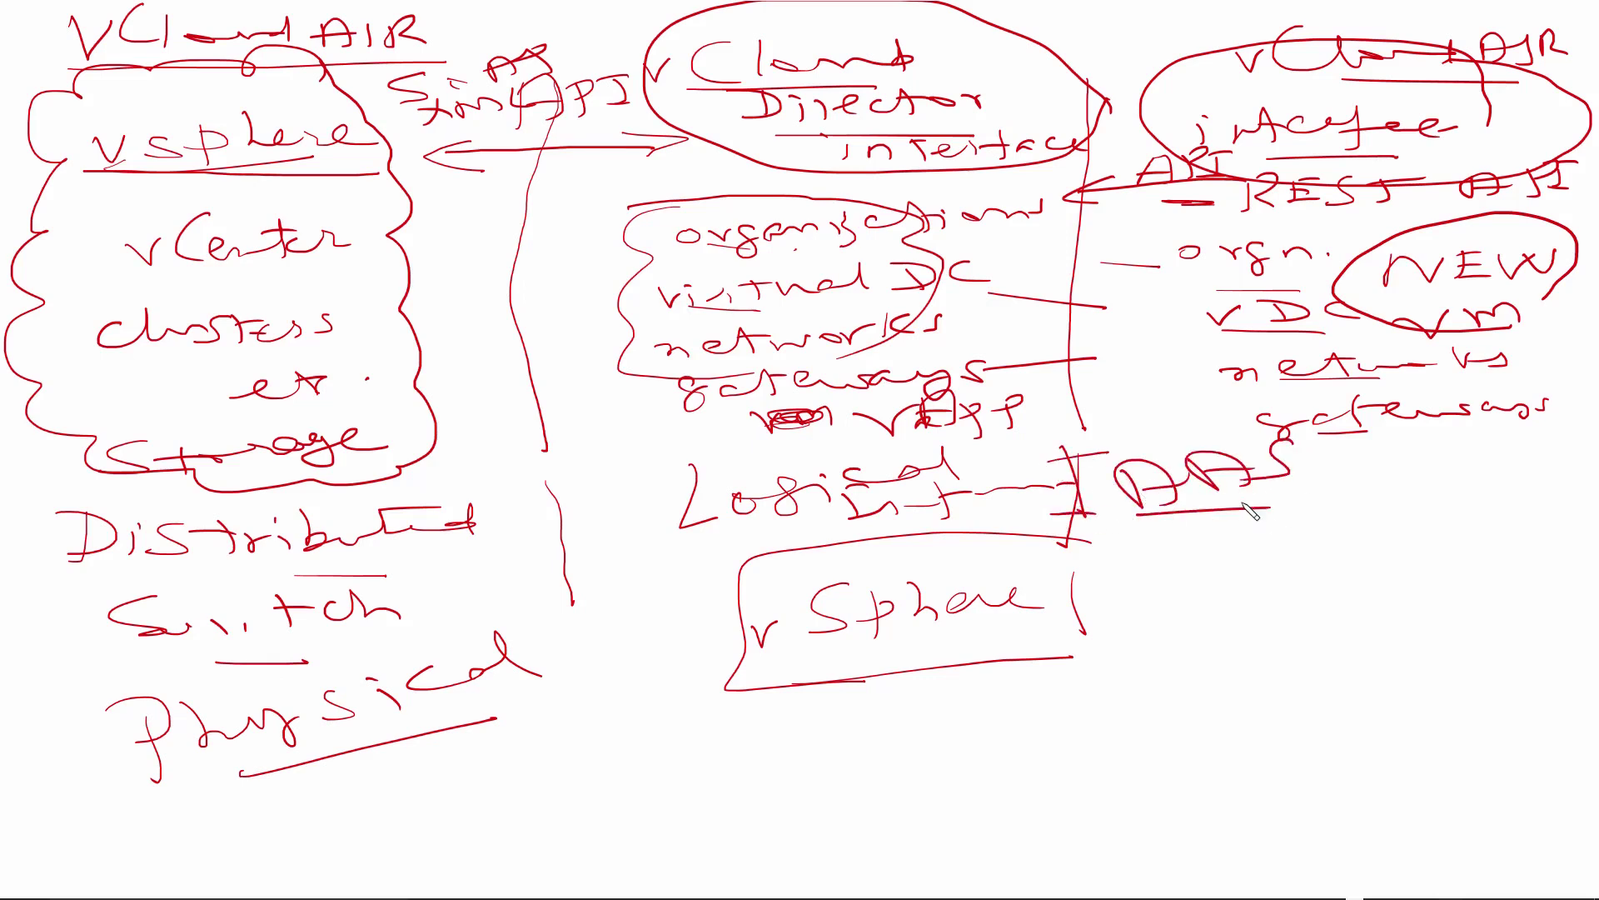
left_click_drag(1131, 552, 1159, 552)
mouse_move(1143, 554)
left_mouse_down()
mouse_move(1143, 587)
mouse_move(1168, 583)
left_mouse_up()
mouse_move(1184, 579)
left_mouse_down()
mouse_move(1222, 555)
mouse_move(1344, 570)
mouse_move(1495, 525)
left_mouse_up()
mouse_move(1187, 656)
left_mouse_down()
mouse_move(1258, 648)
mouse_move(1306, 618)
mouse_move(1376, 626)
mouse_move(1439, 594)
mouse_move(1521, 613)
left_mouse_up()
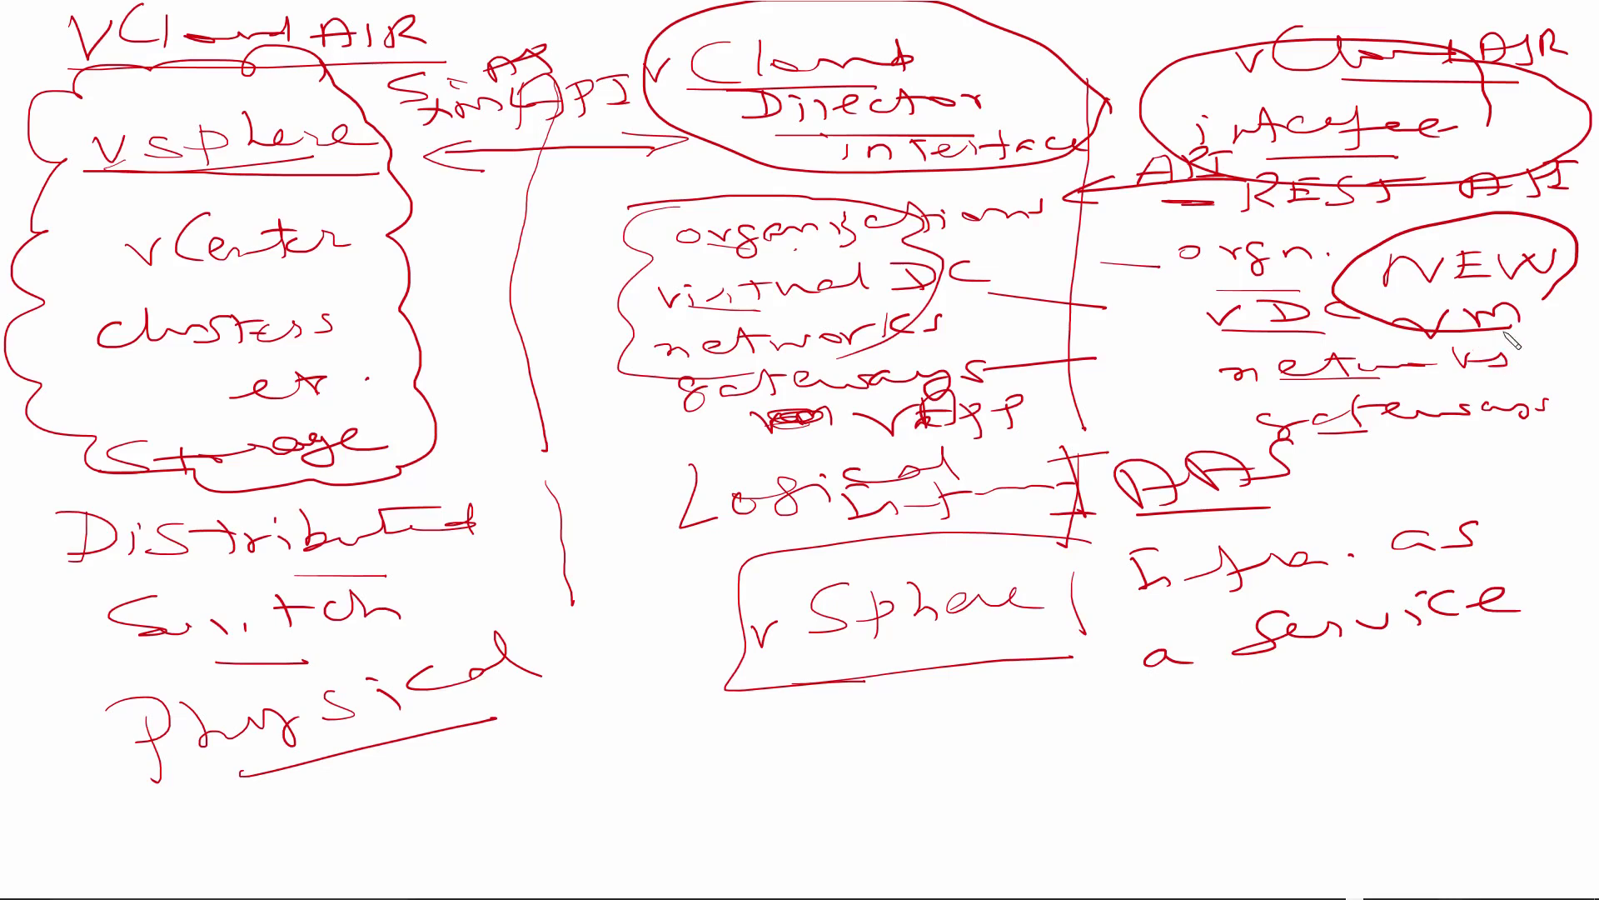
Step: Underline the vCloud AIR heading and write 'portal' above it
left_click_drag(1366, 96, 1499, 98)
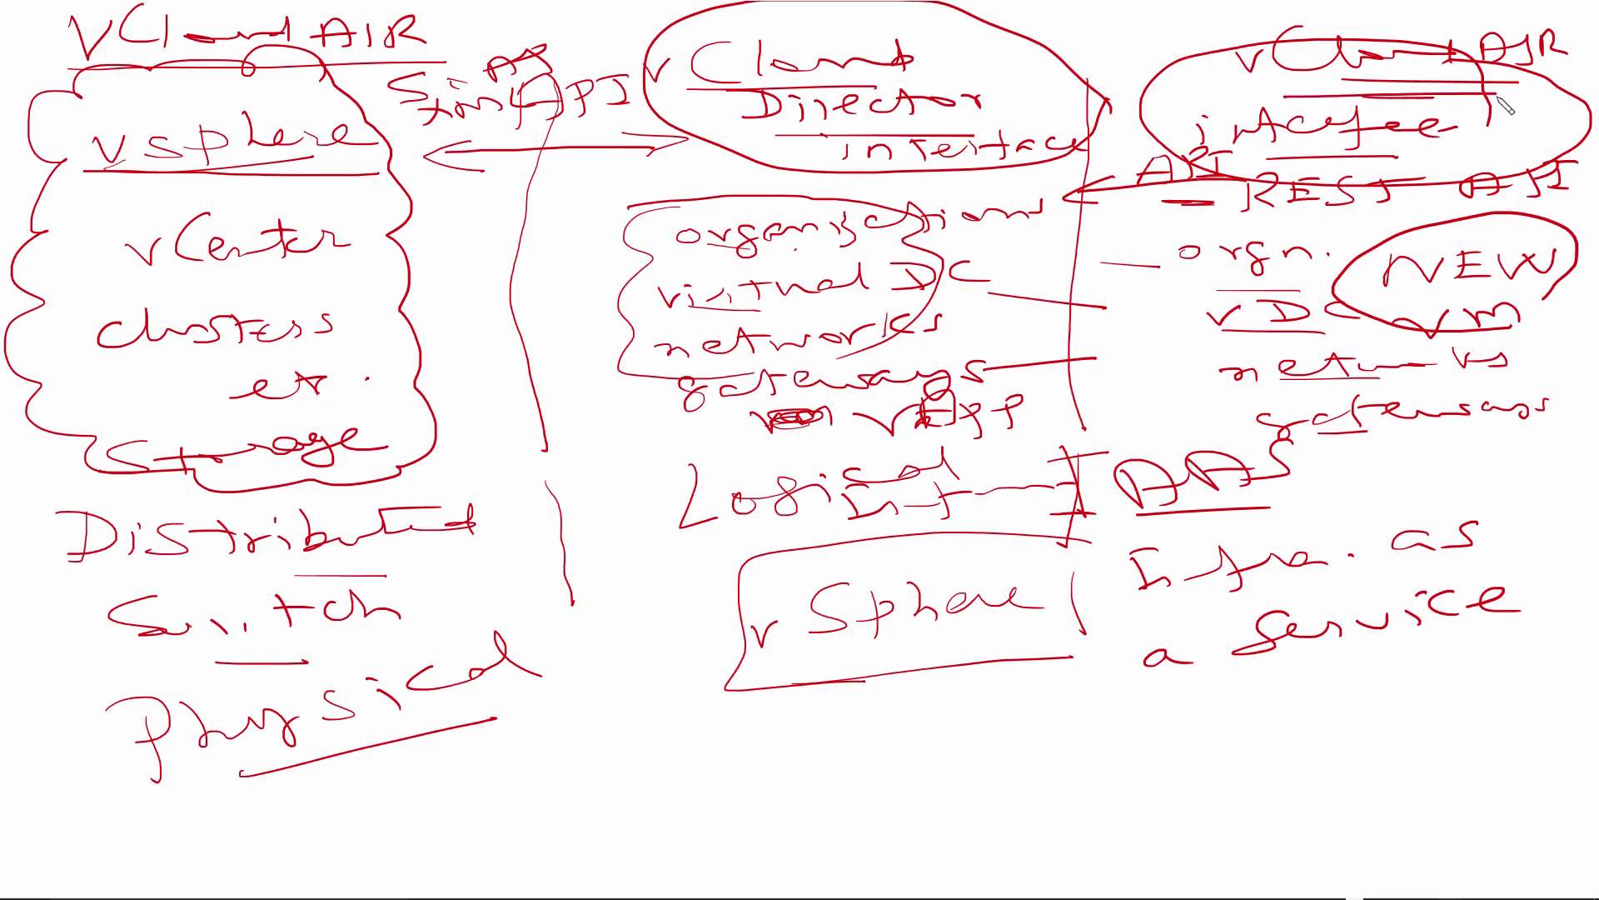
left_click_drag(1164, 27, 1366, 41)
left_click_drag(1189, 54, 1337, 55)
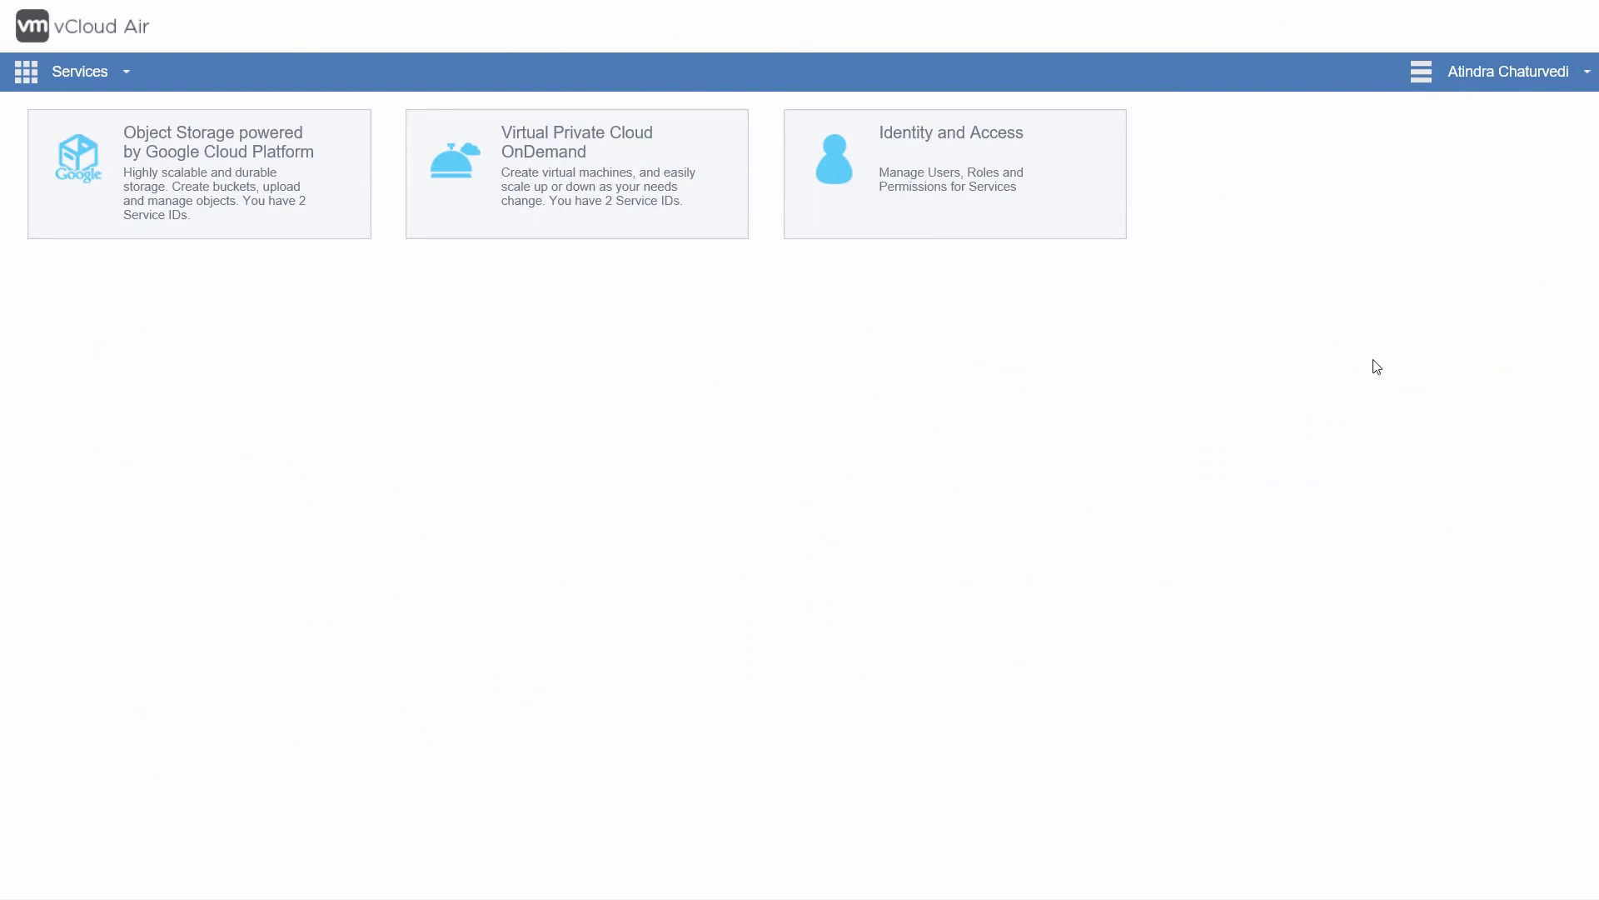
Step: Open the second Virtual Private Cloud OnDemand service ID and list INE-VDC-2's virtual machines
left_click(671, 233)
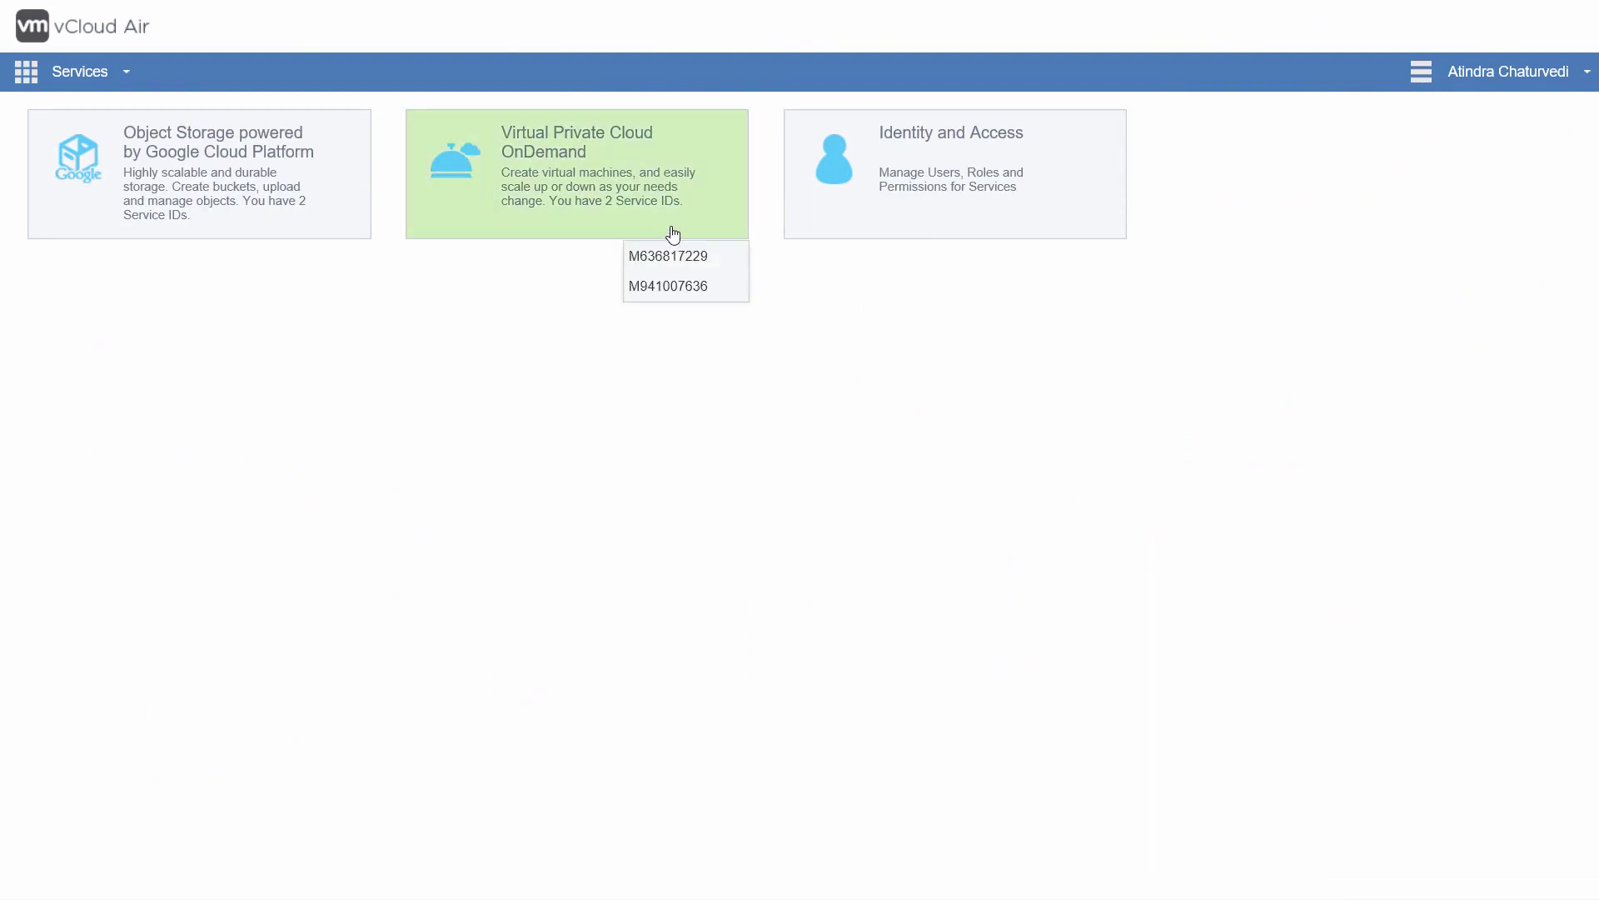
left_click(665, 286)
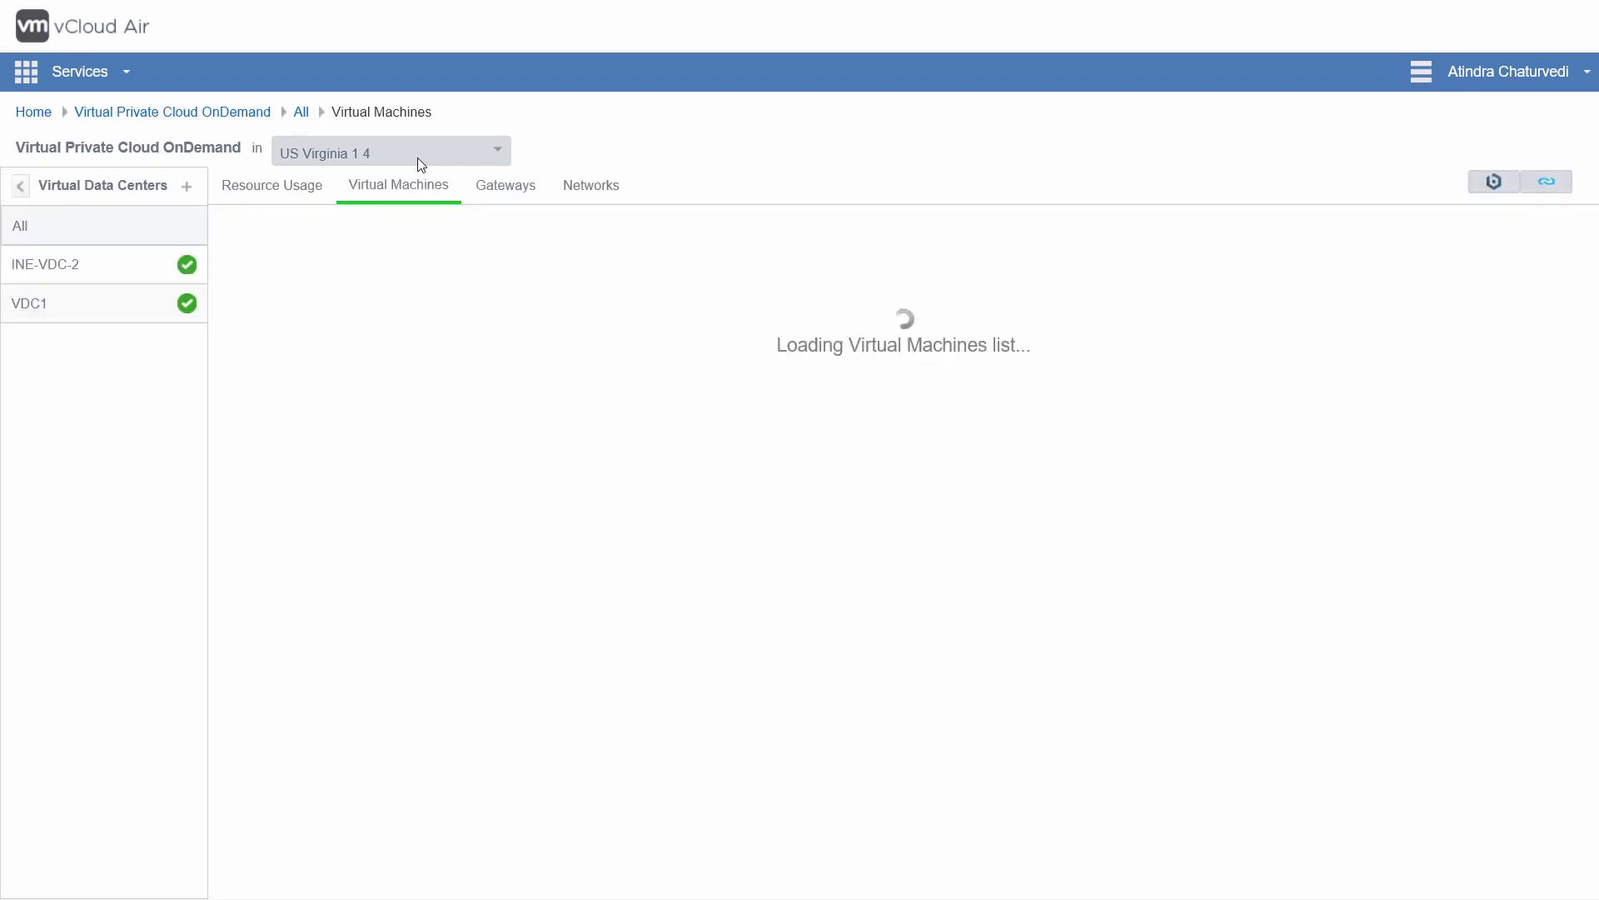
left_click(56, 263)
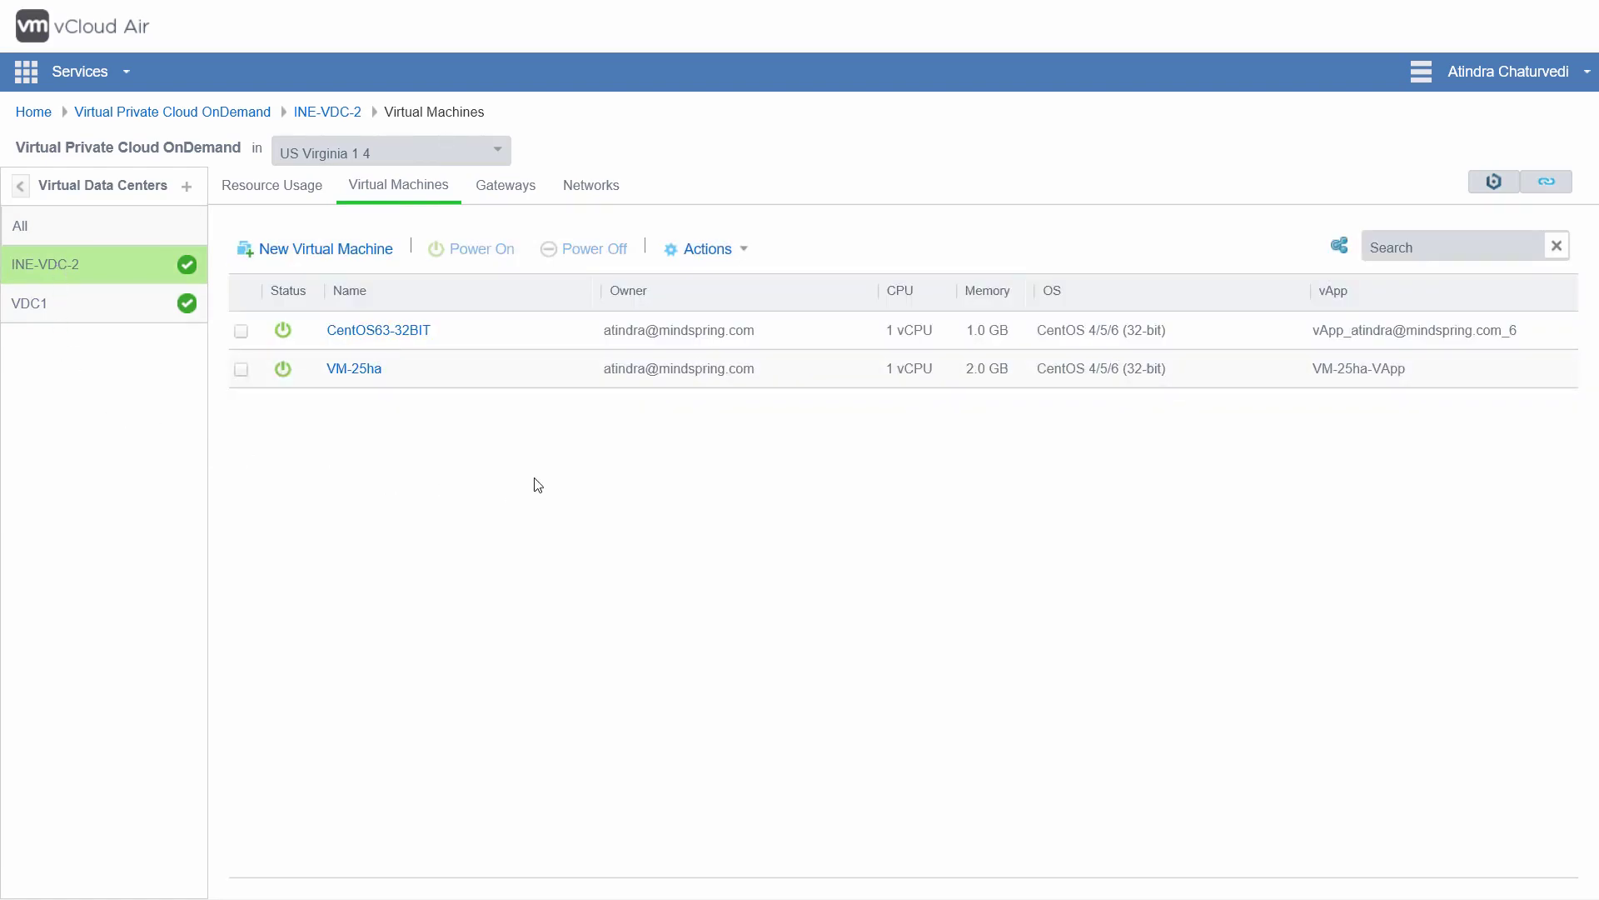
Step: Review CentOS63-32BIT's settings and networks, then start a New Virtual Machine on INE-VDC-2
left_click(407, 331)
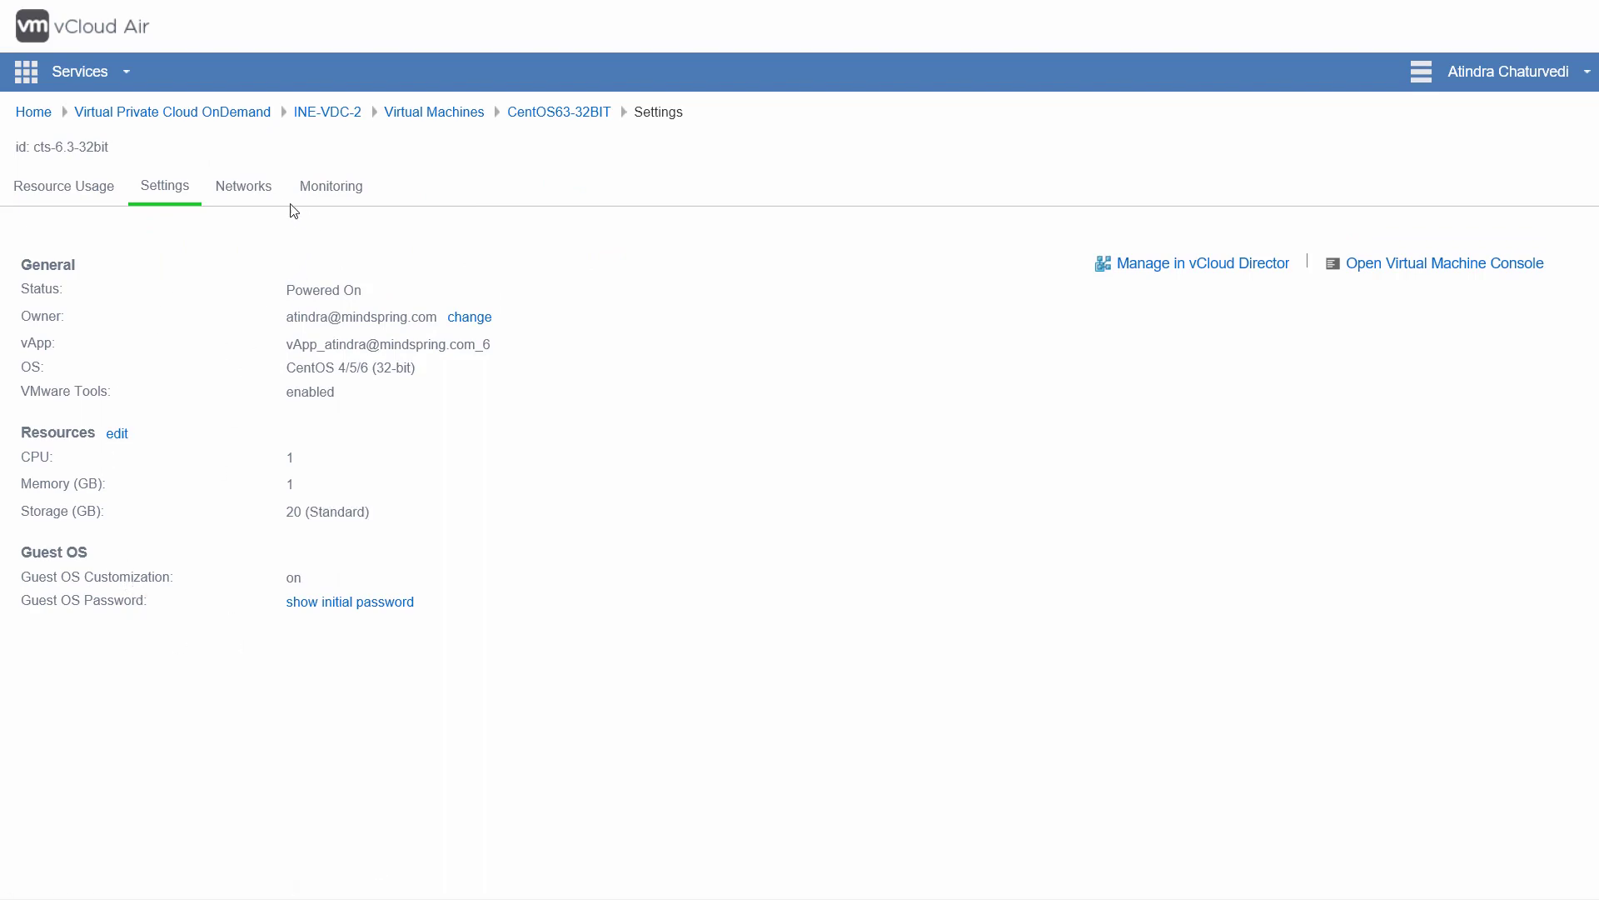
left_click(249, 191)
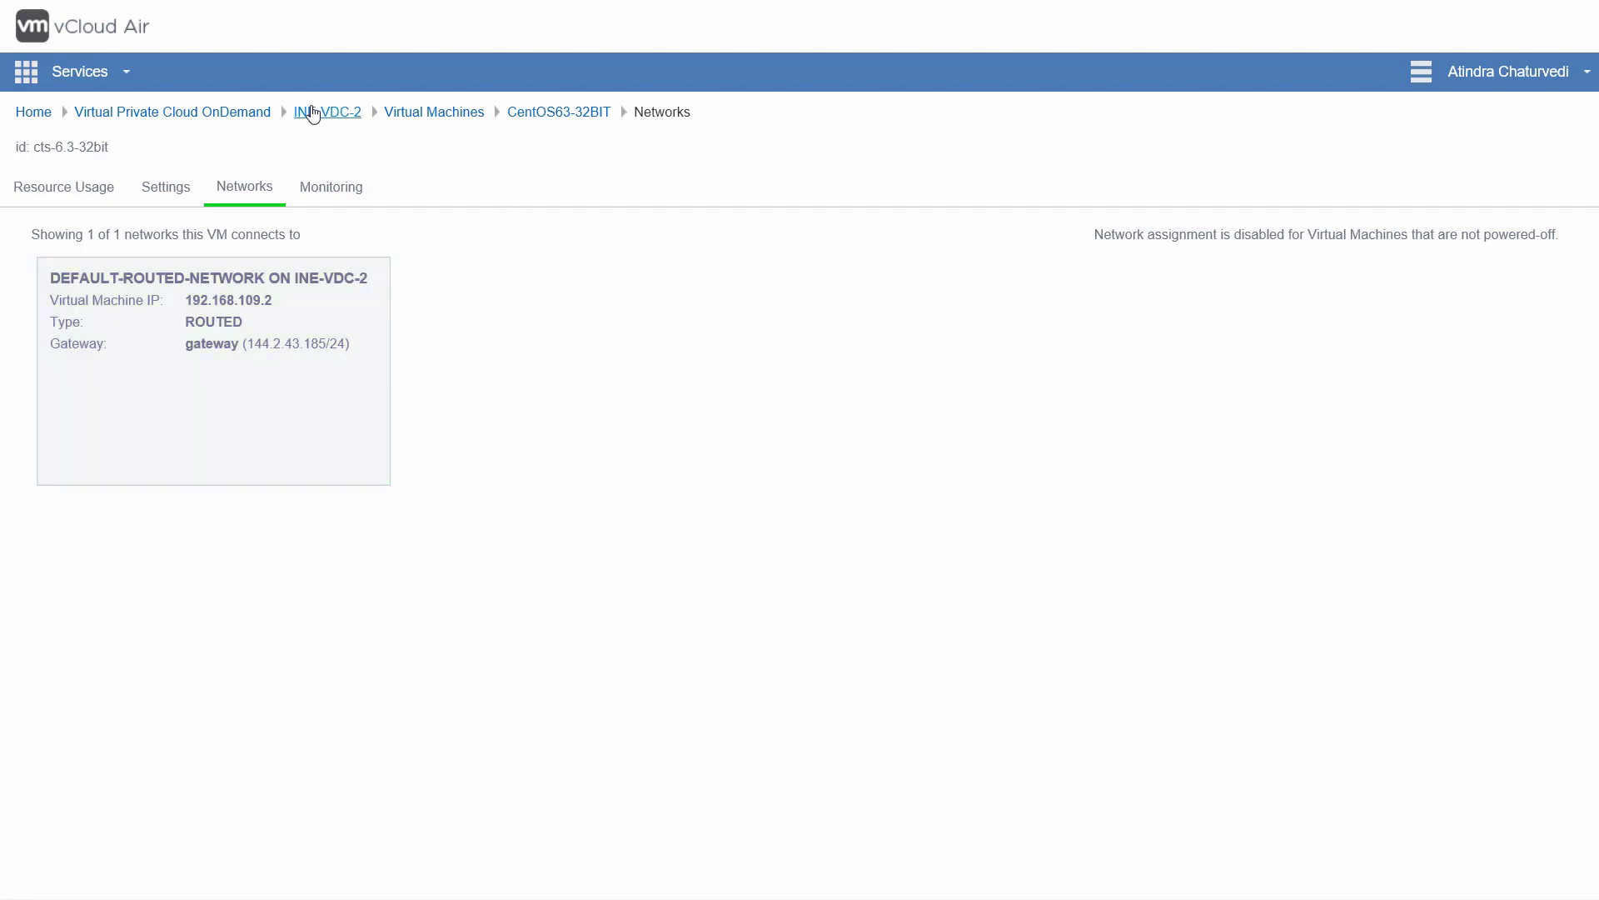
left_click(313, 115)
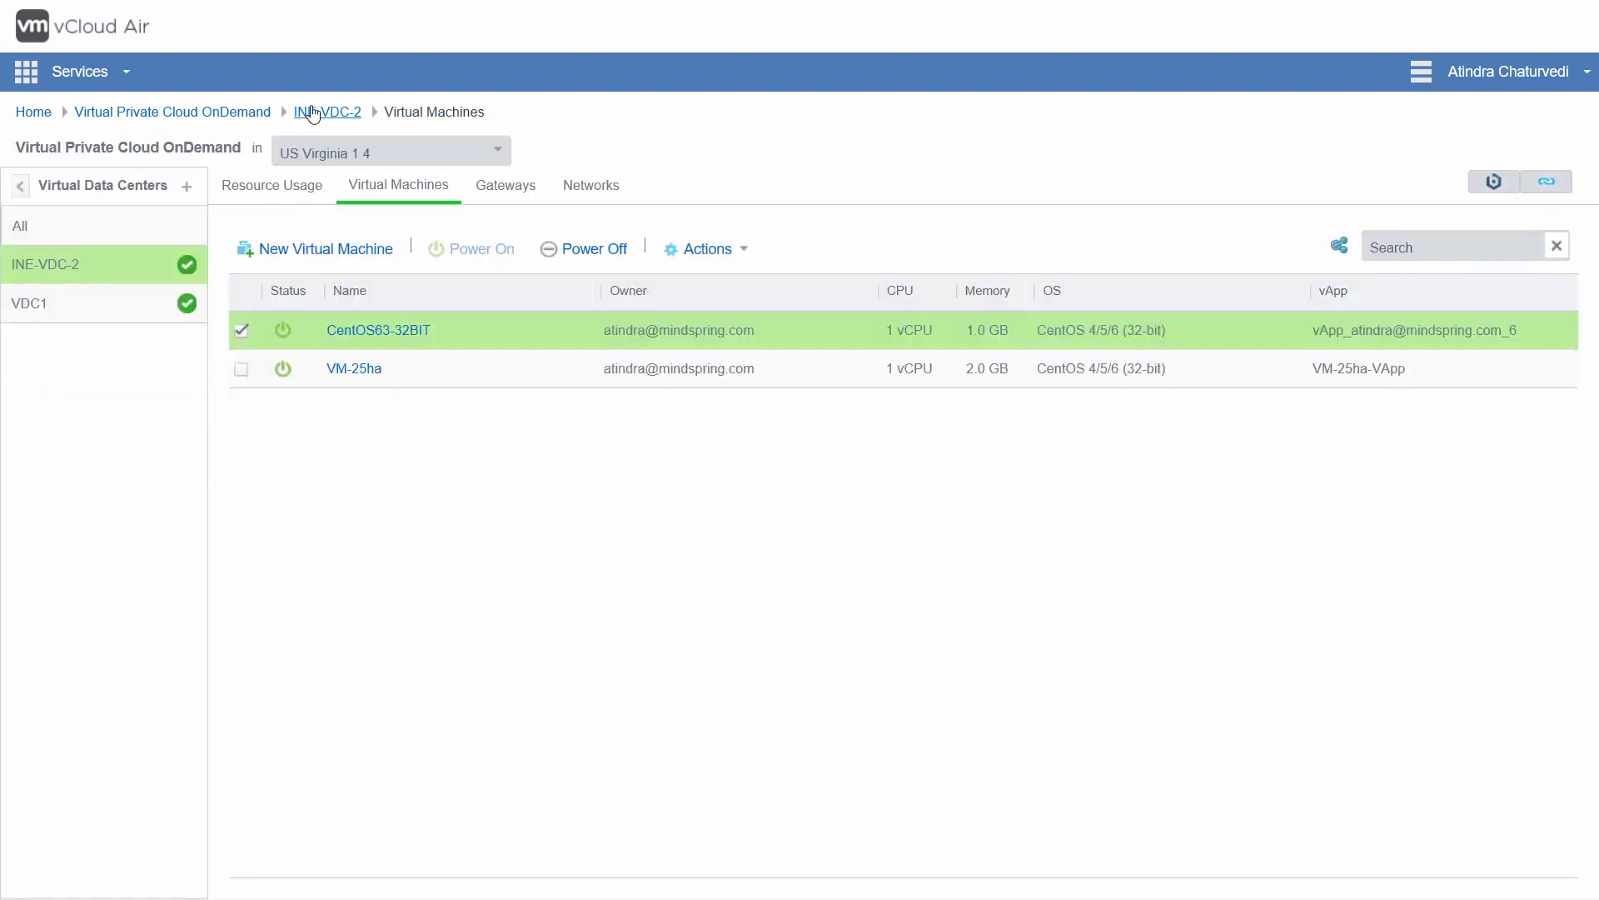
left_click(349, 258)
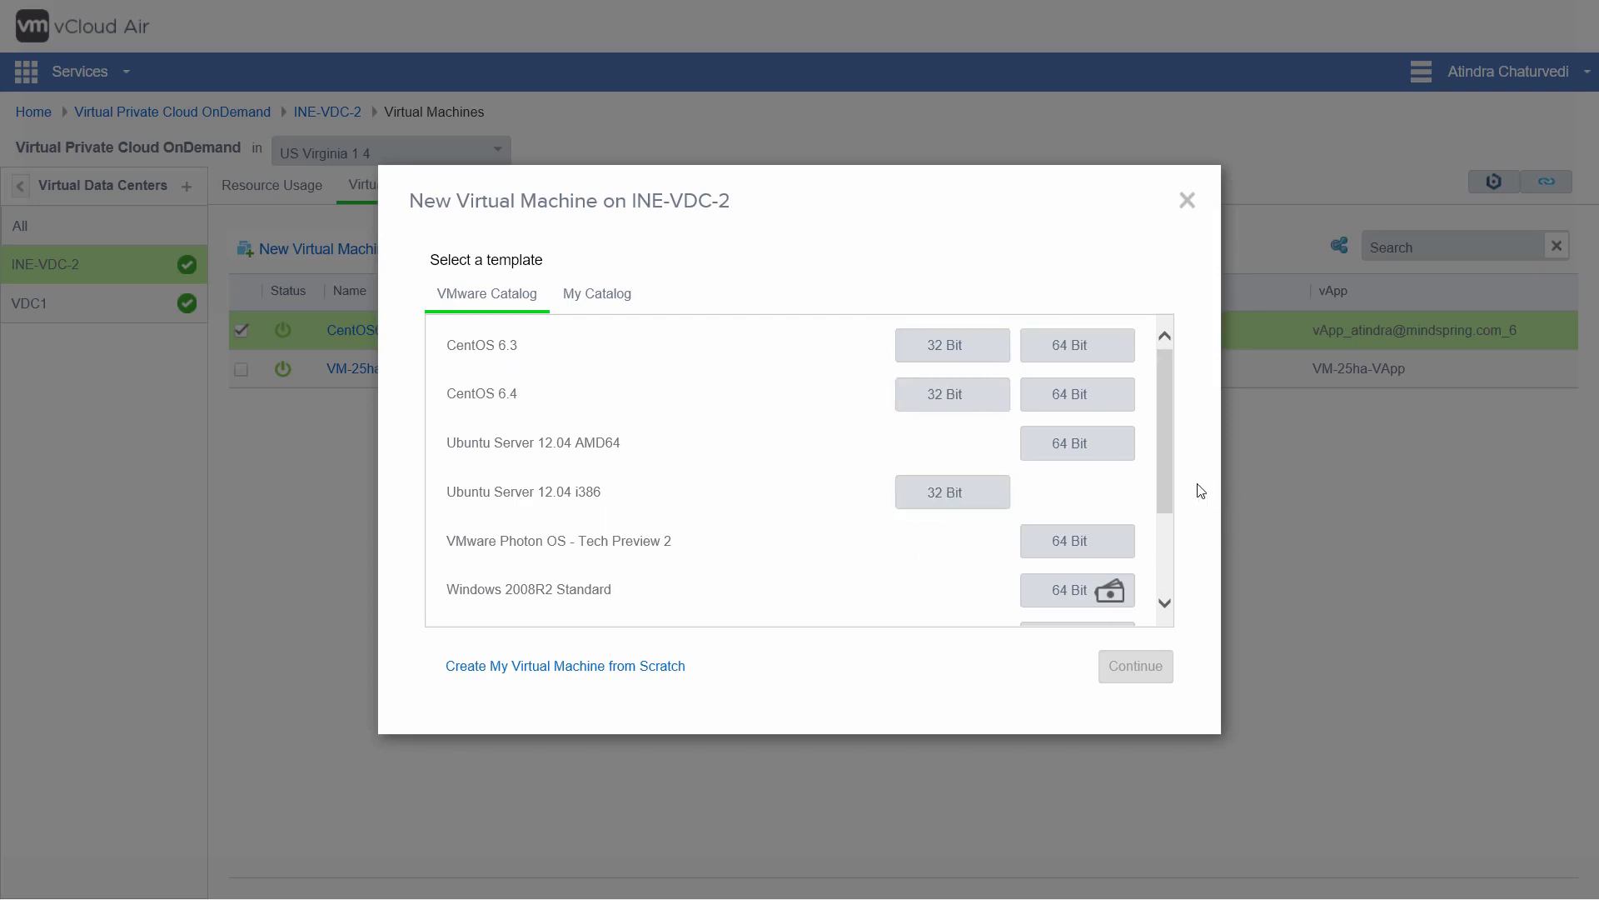
left_click_drag(1166, 526, 1174, 592)
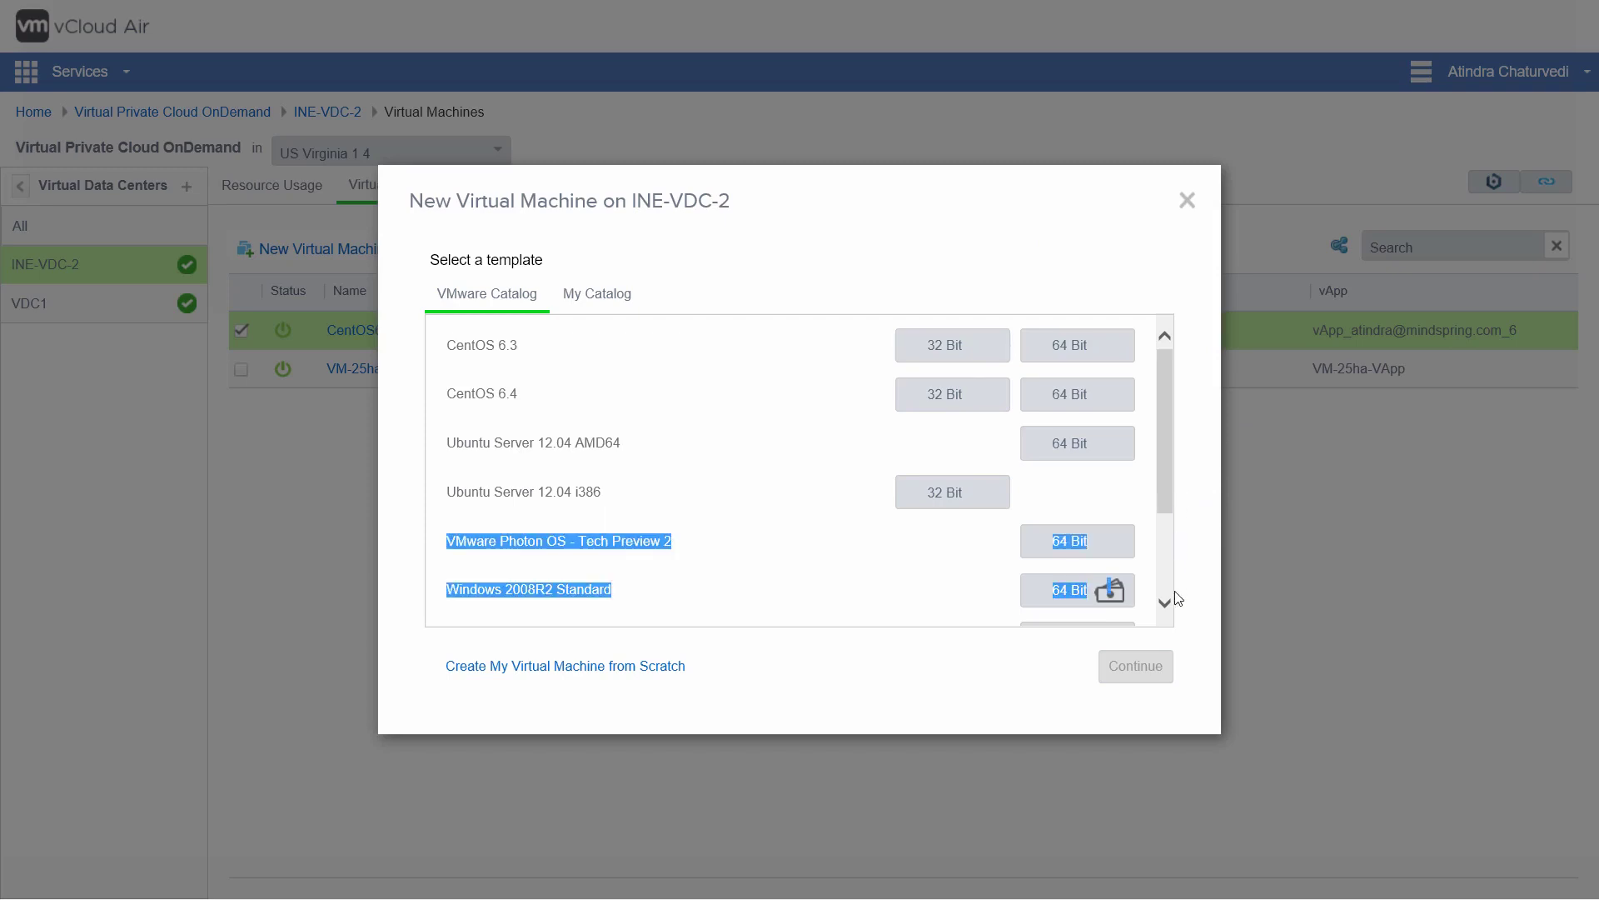
left_click(1149, 481)
left_click_drag(1158, 465, 1166, 546)
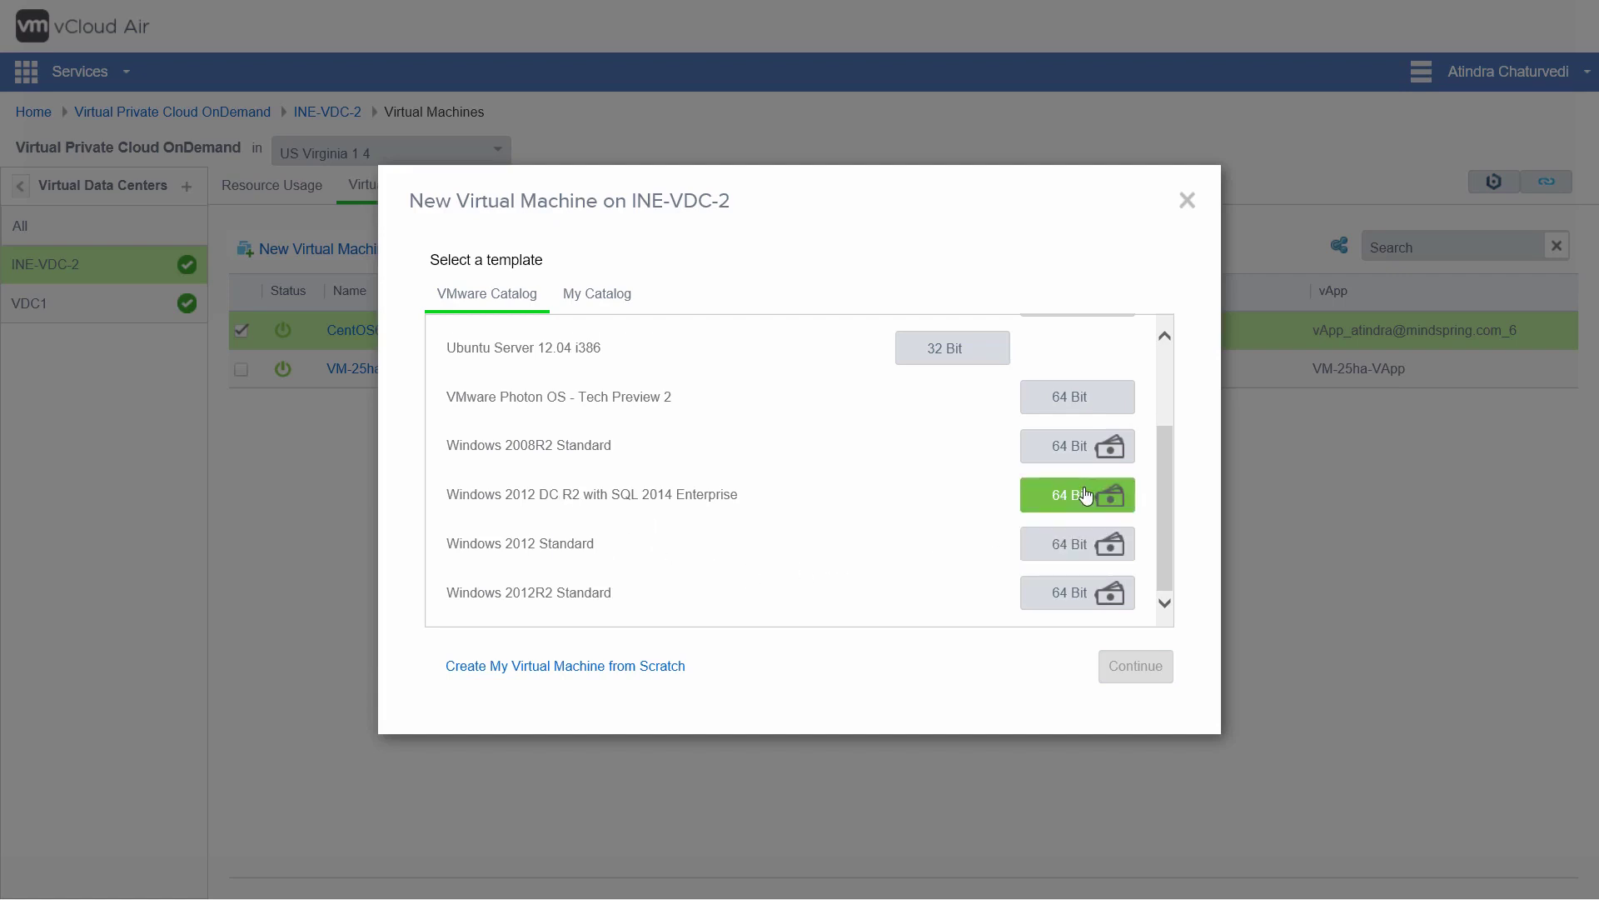
mouse_move(1114, 500)
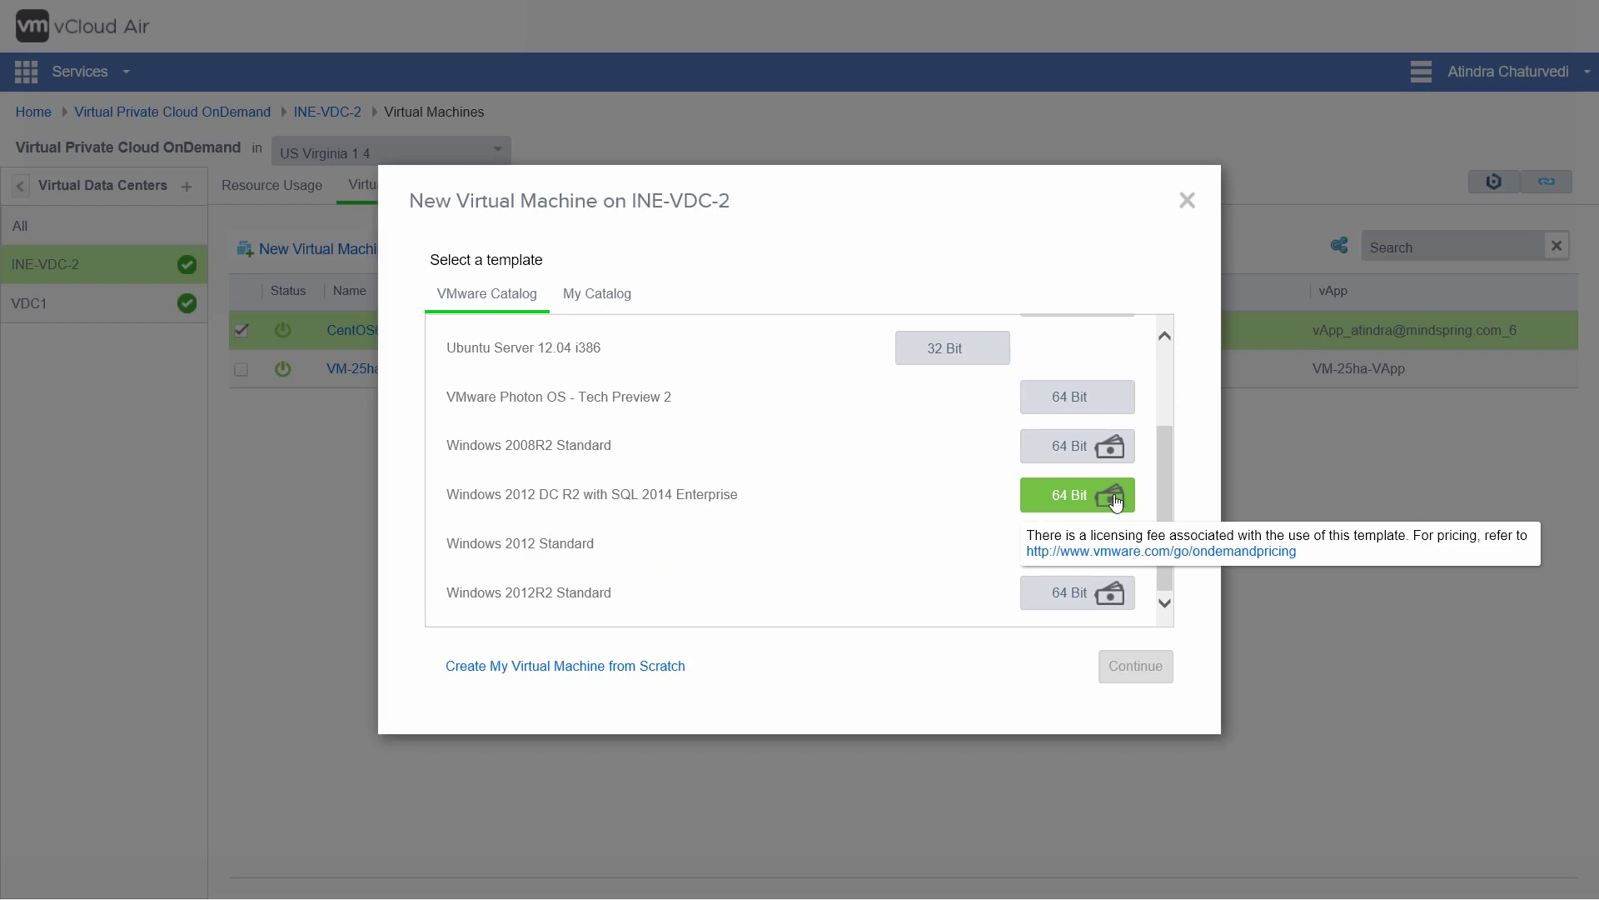
left_click_drag(1166, 449, 1182, 361)
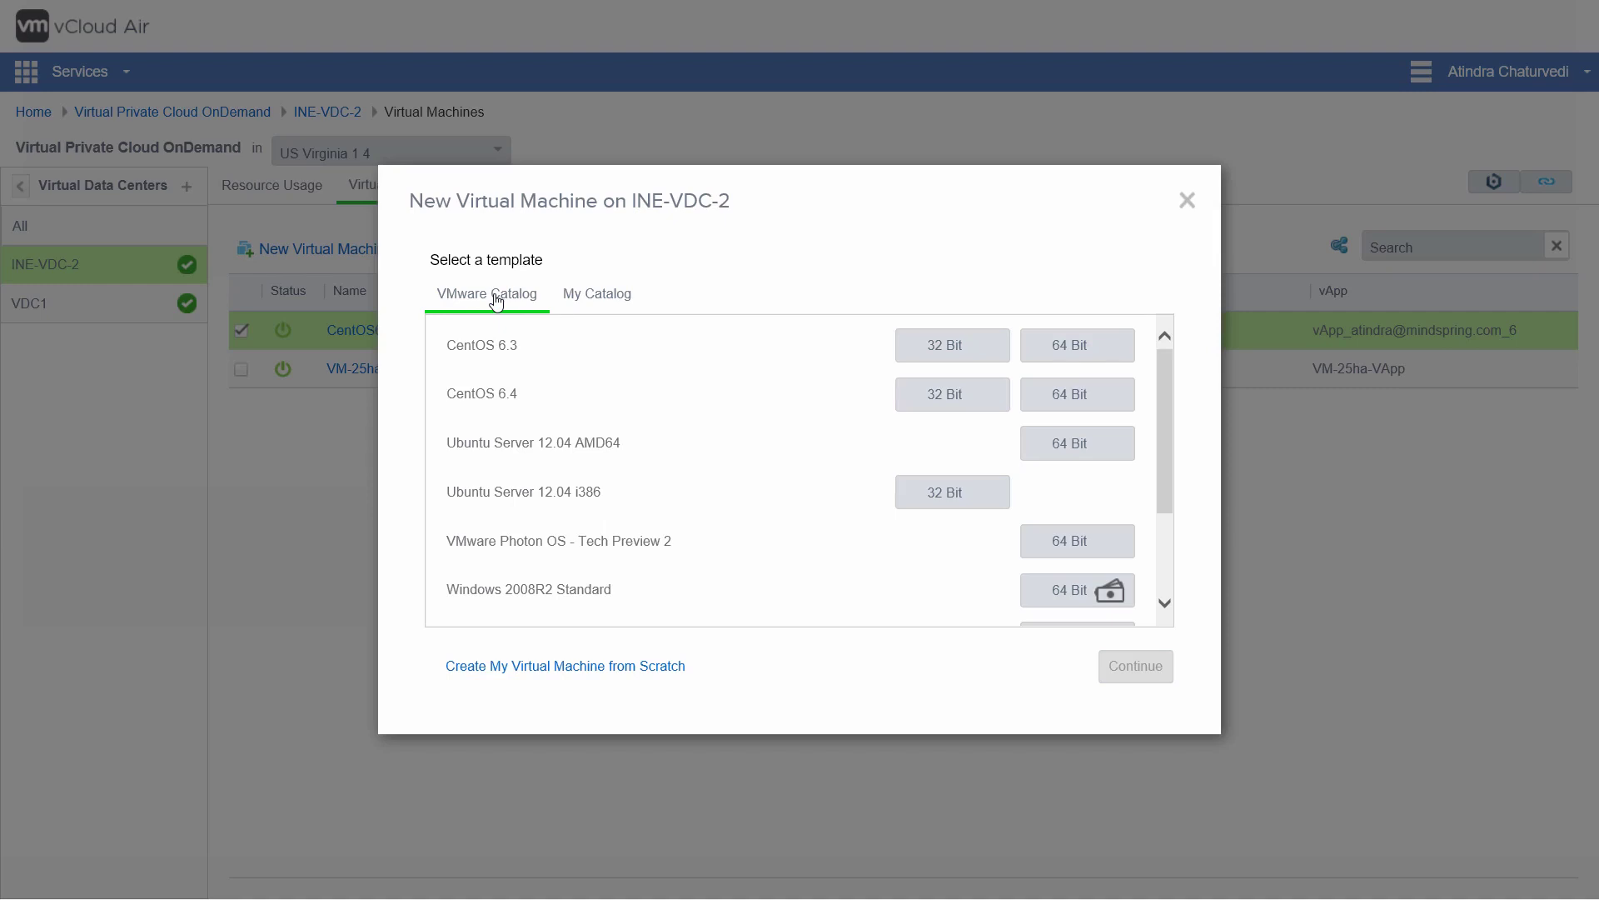
Step: Browse My Catalog, then pick the CentOS 6.3 32 Bit template from VMware Catalog
left_click(618, 306)
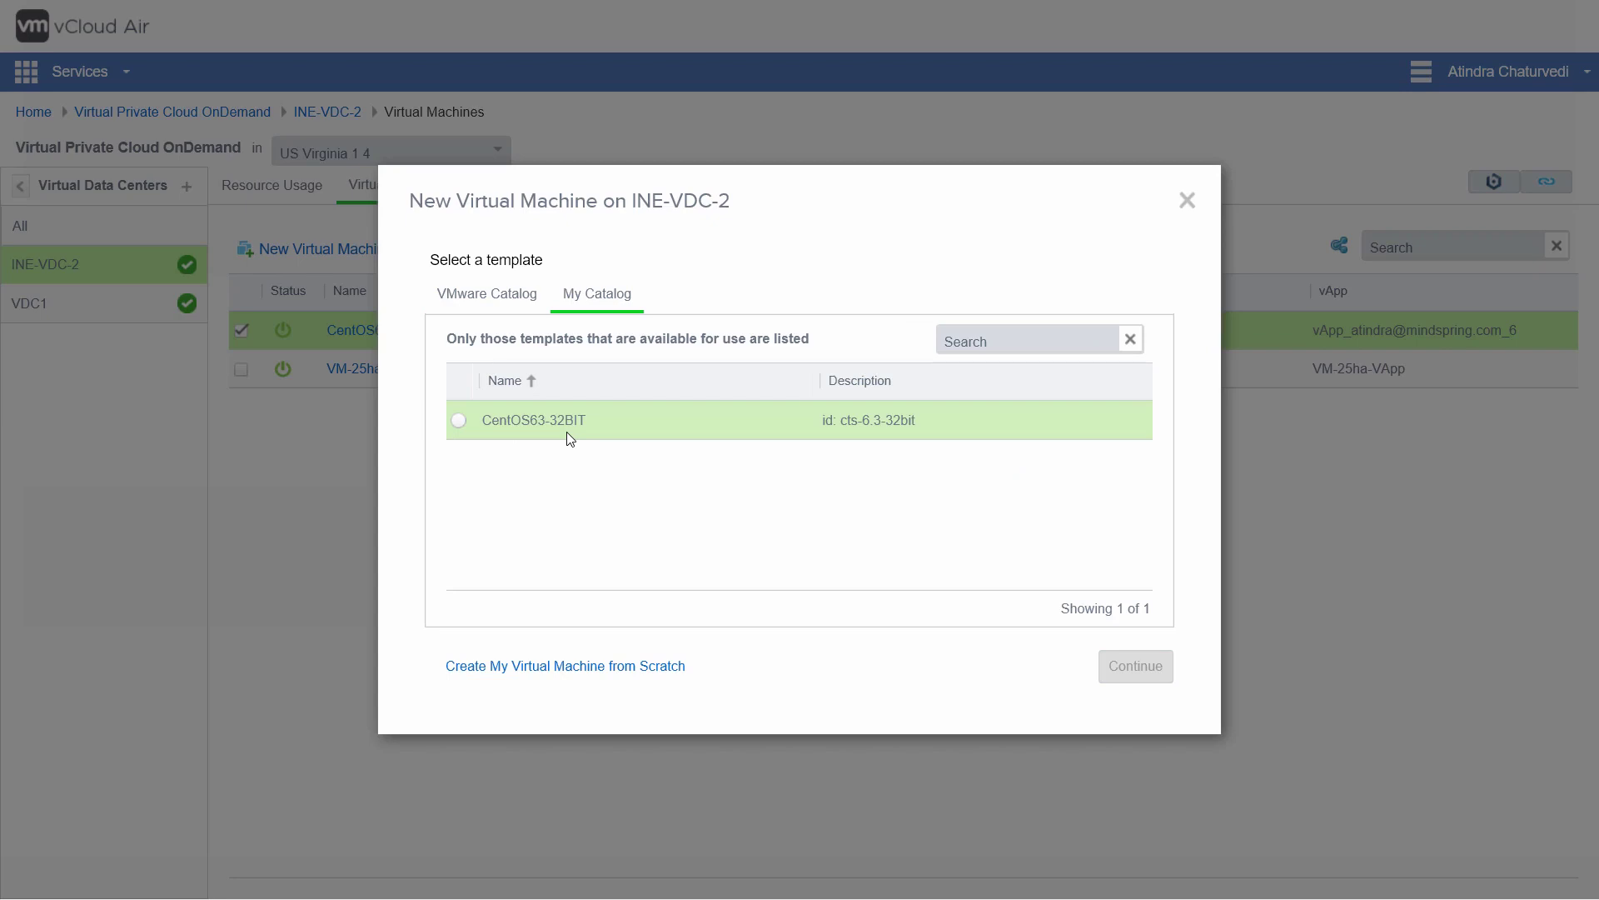
left_click(485, 306)
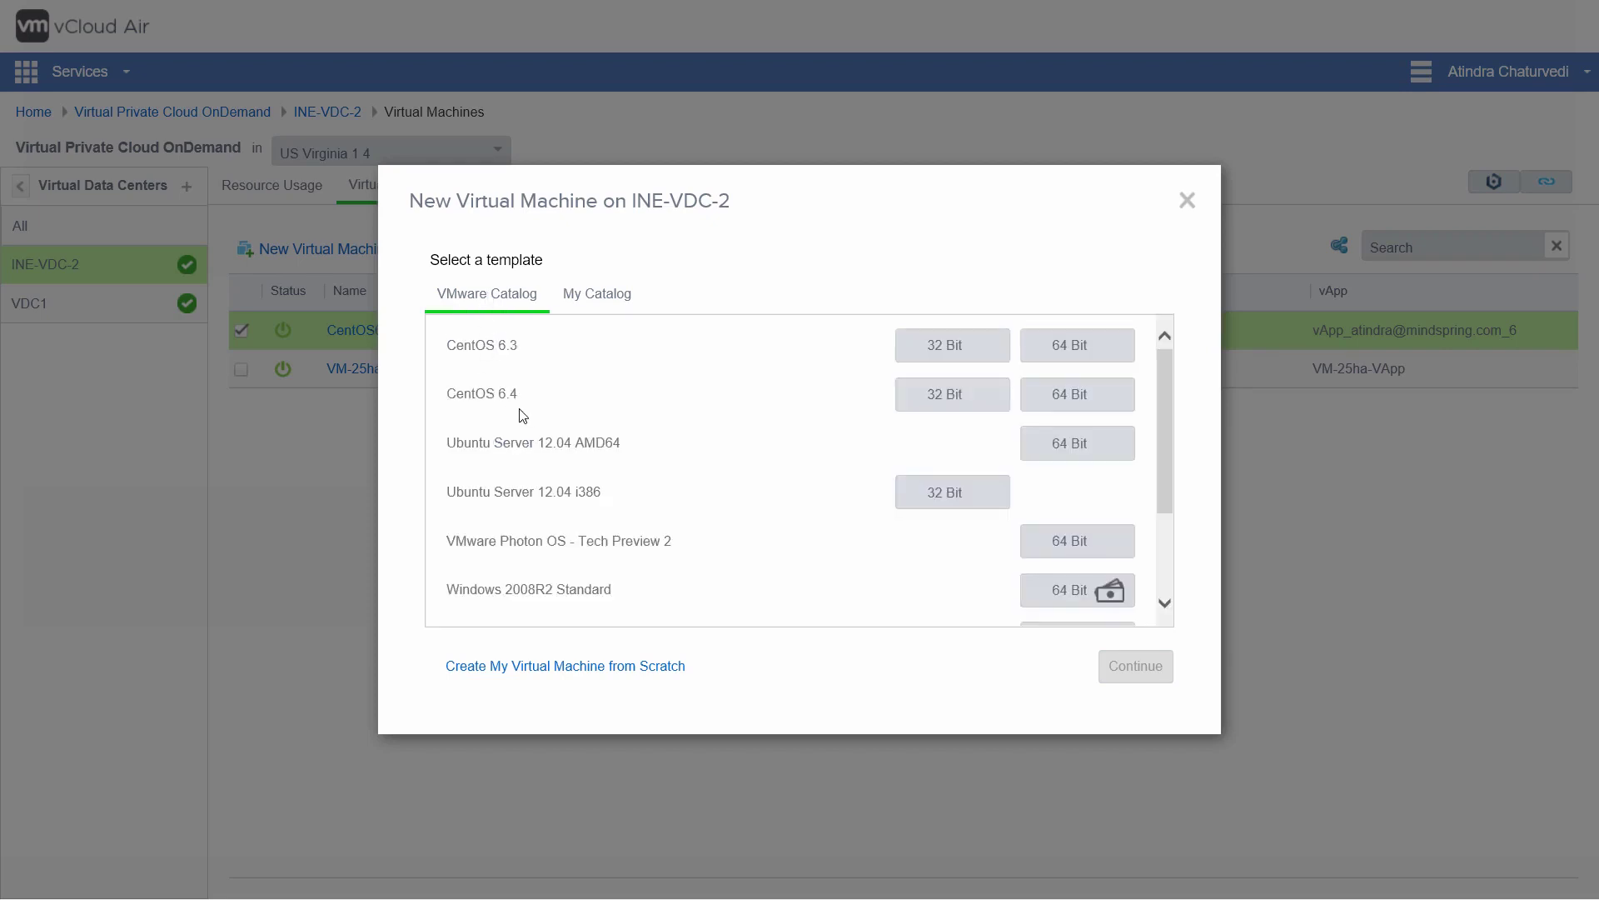
left_click(958, 347)
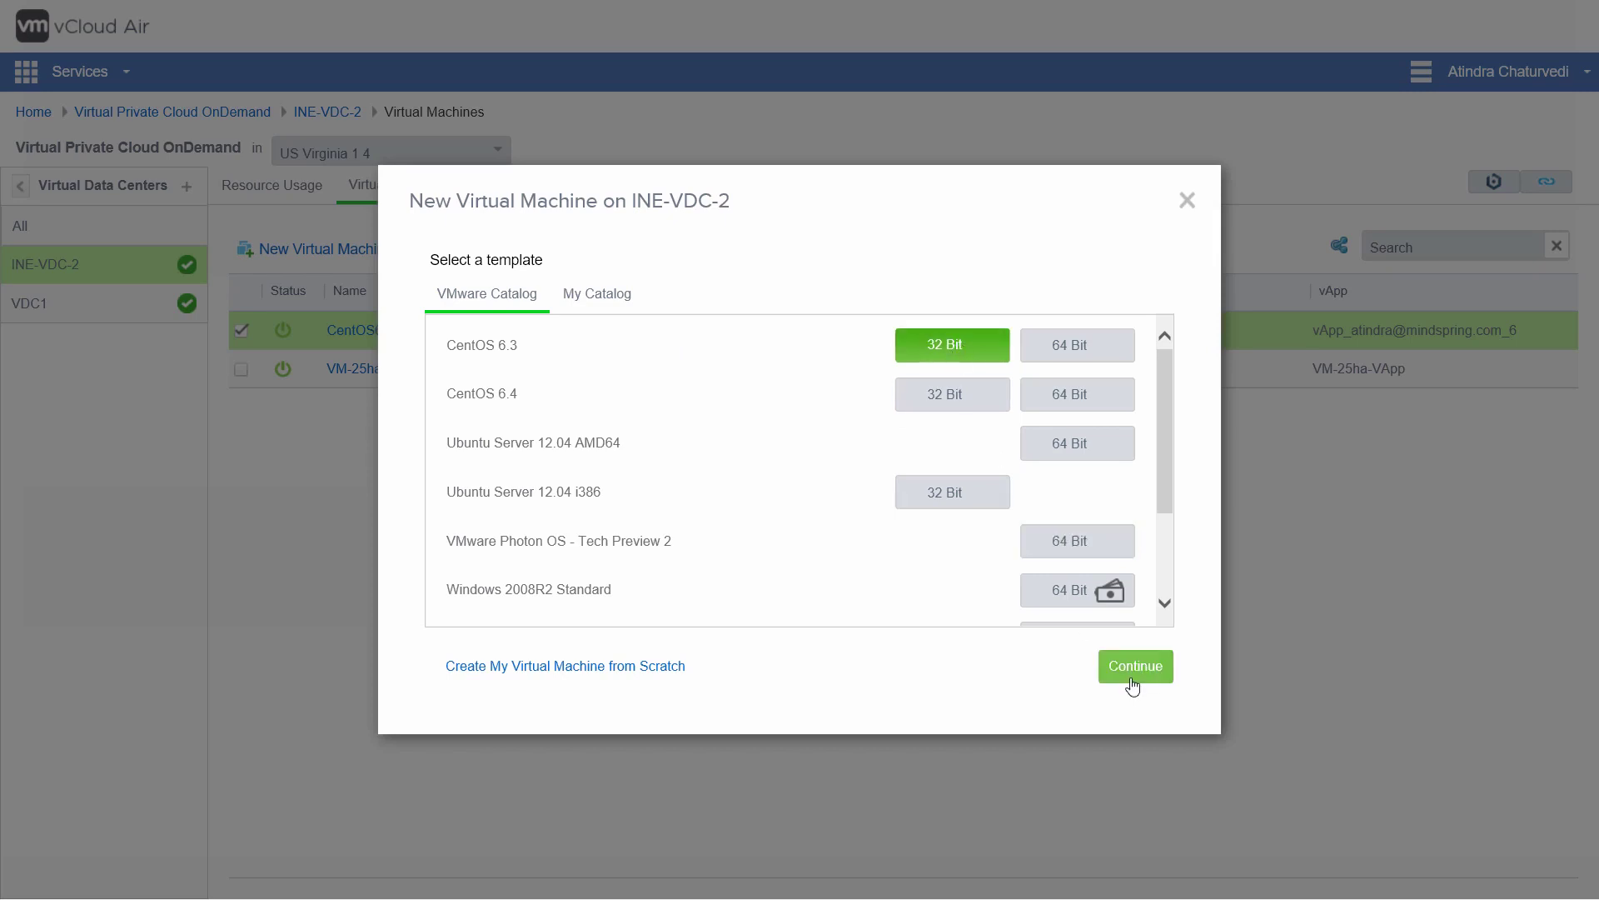
Step: Give the new VM Standard storage and the INE network, with power-on after creation disabled
left_click(1143, 671)
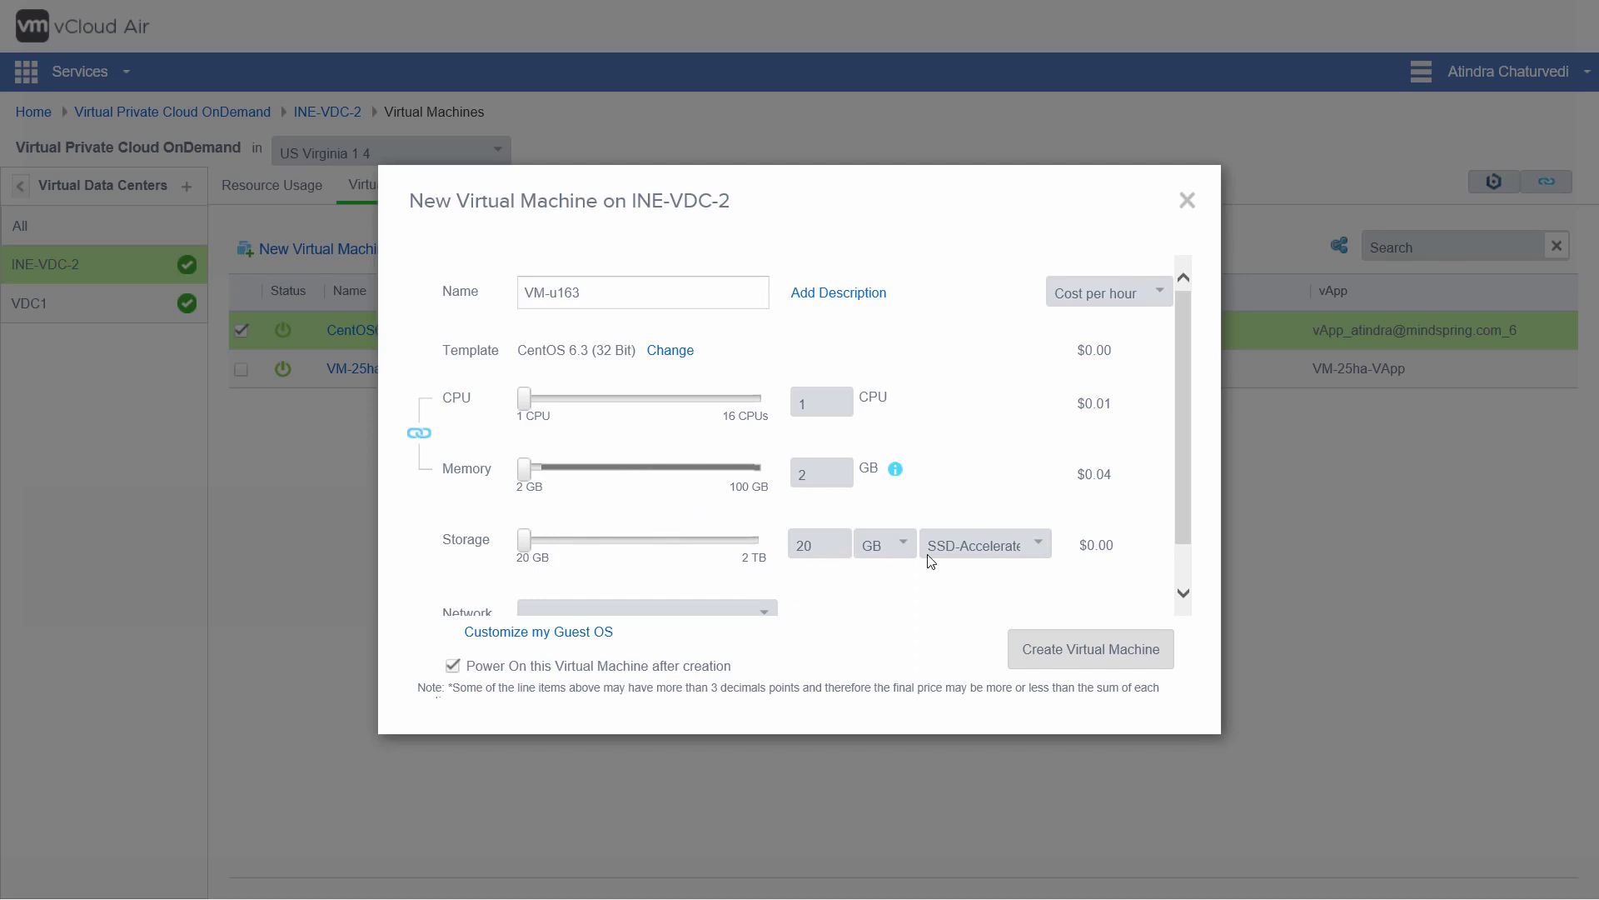
left_click(1039, 546)
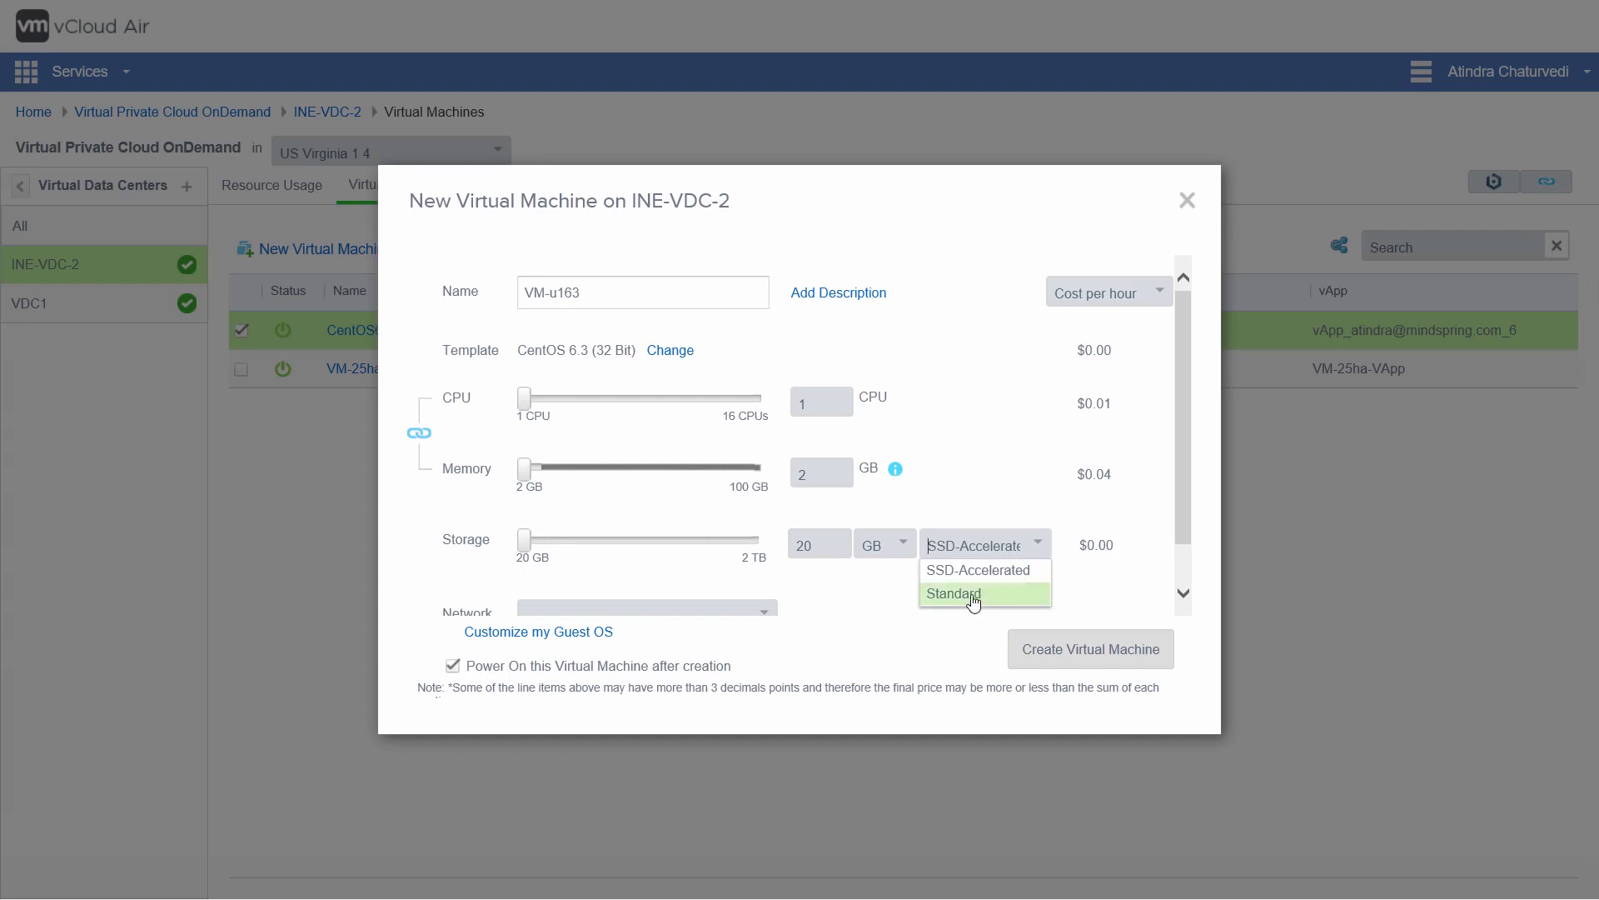
left_click(973, 594)
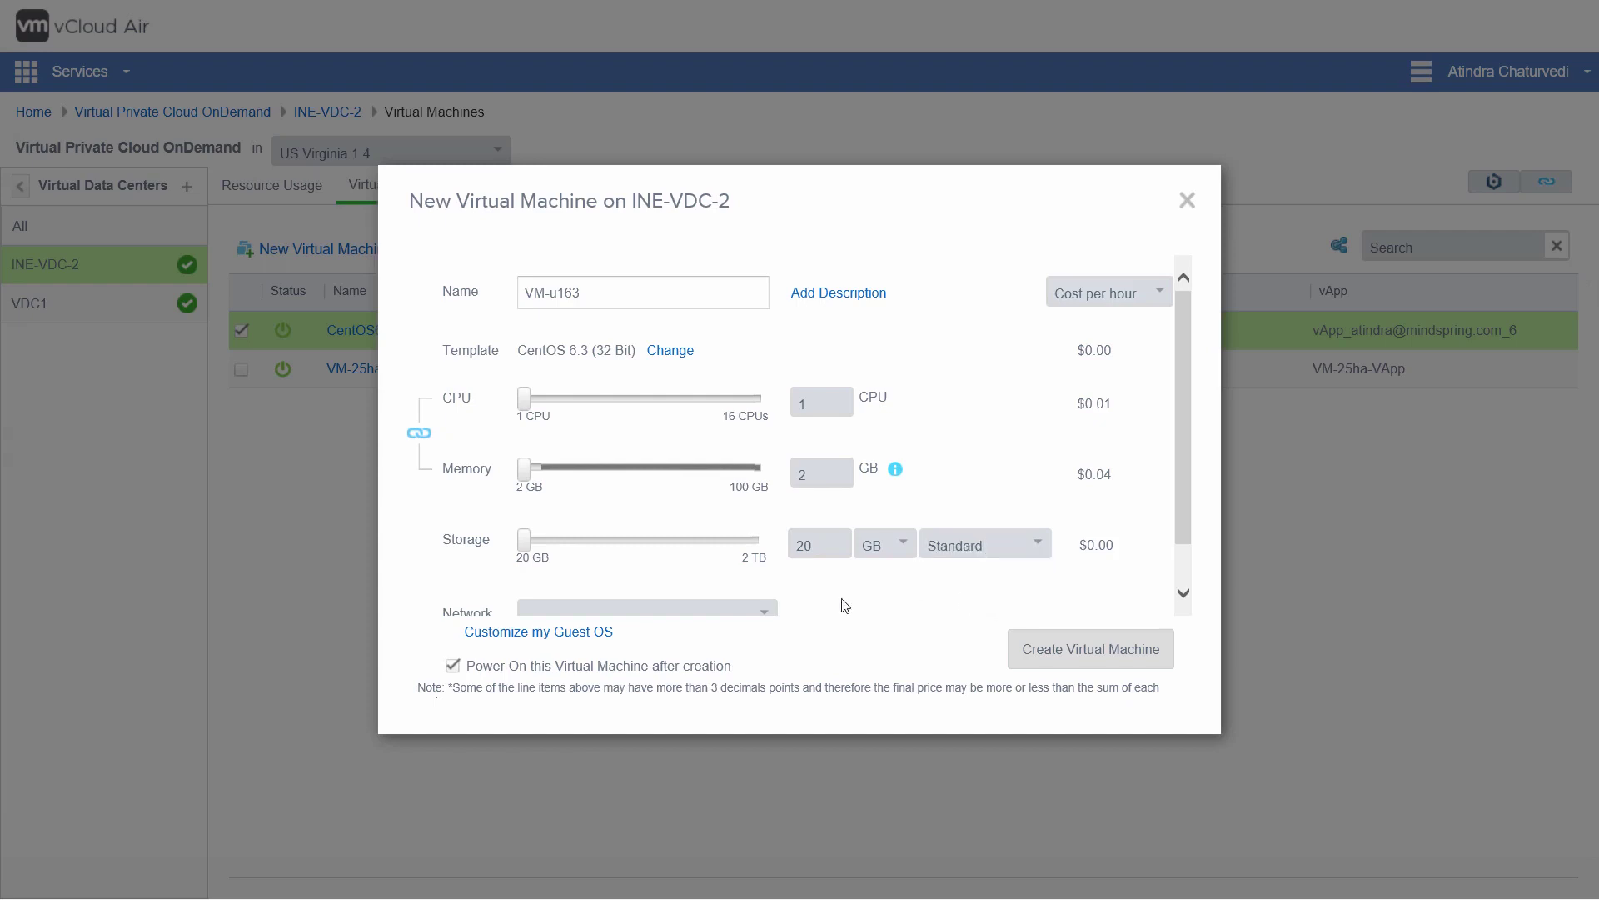
left_click(763, 621)
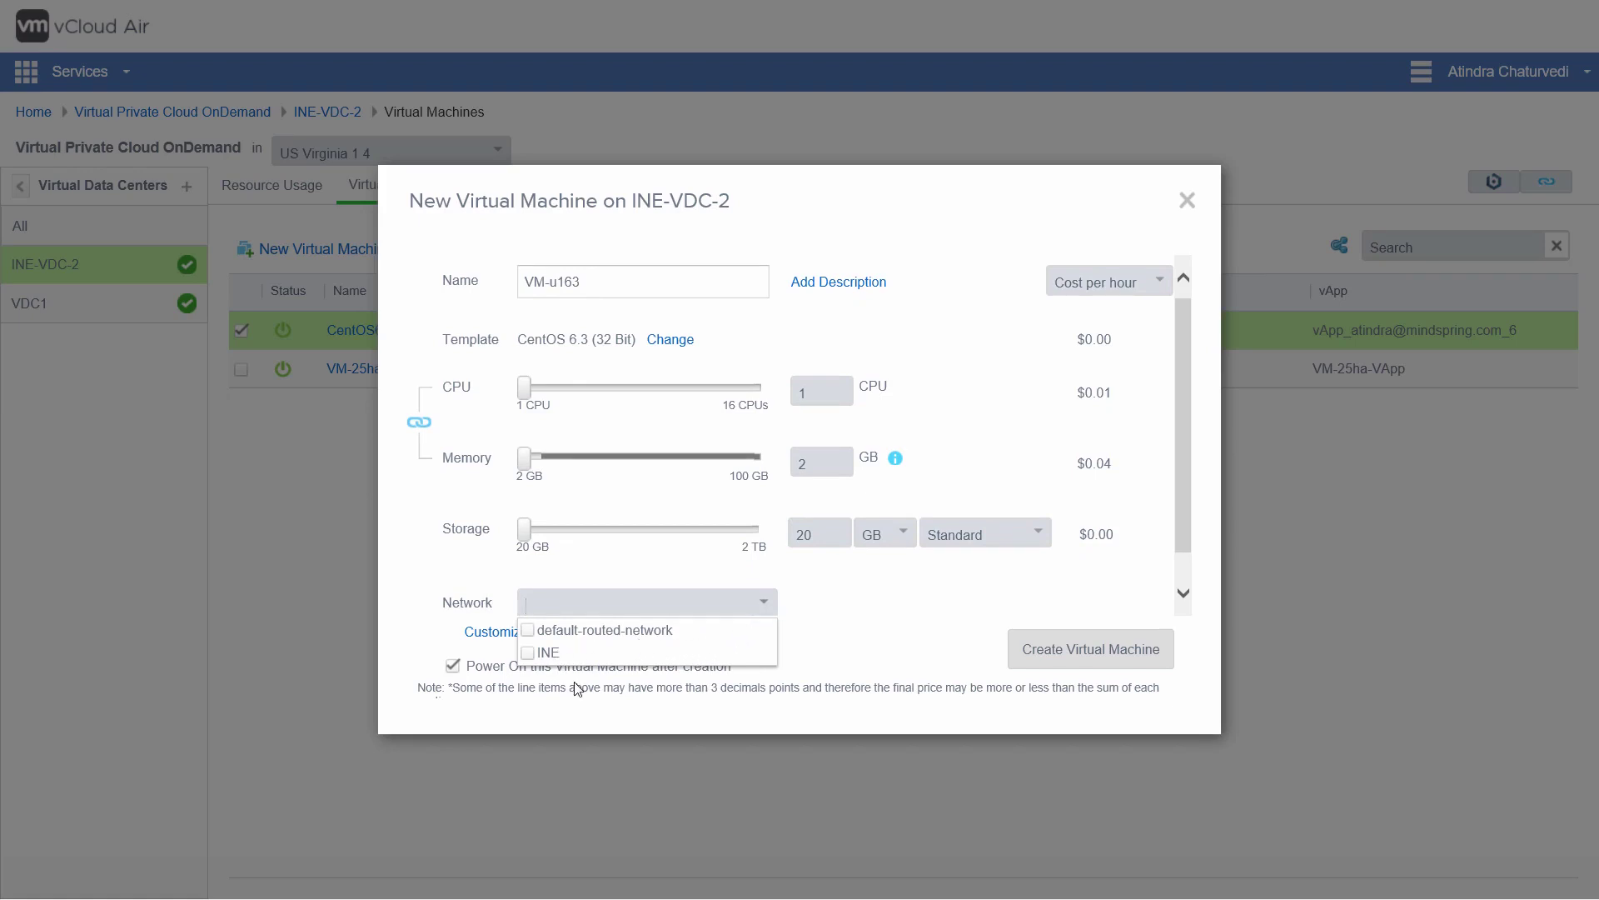
type("INE")
left_click(944, 641)
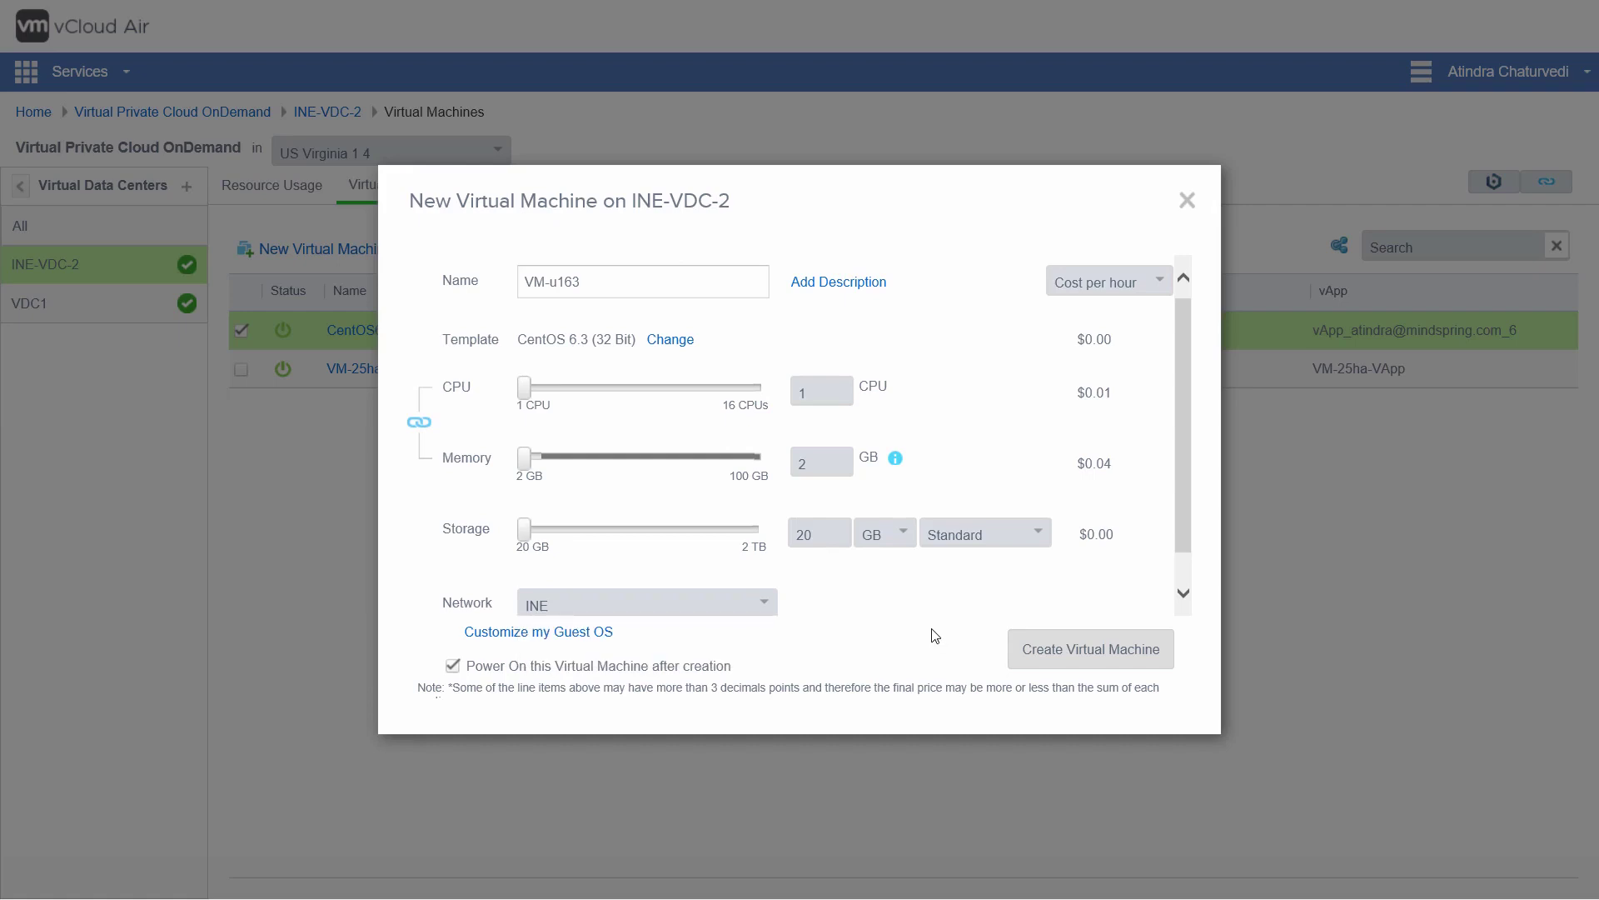
left_click(451, 666)
Step: Name the VM INE-Demo-1, describe it as 'This is the INE Demo machine for the Air Course', and create it
triple_click(589, 287)
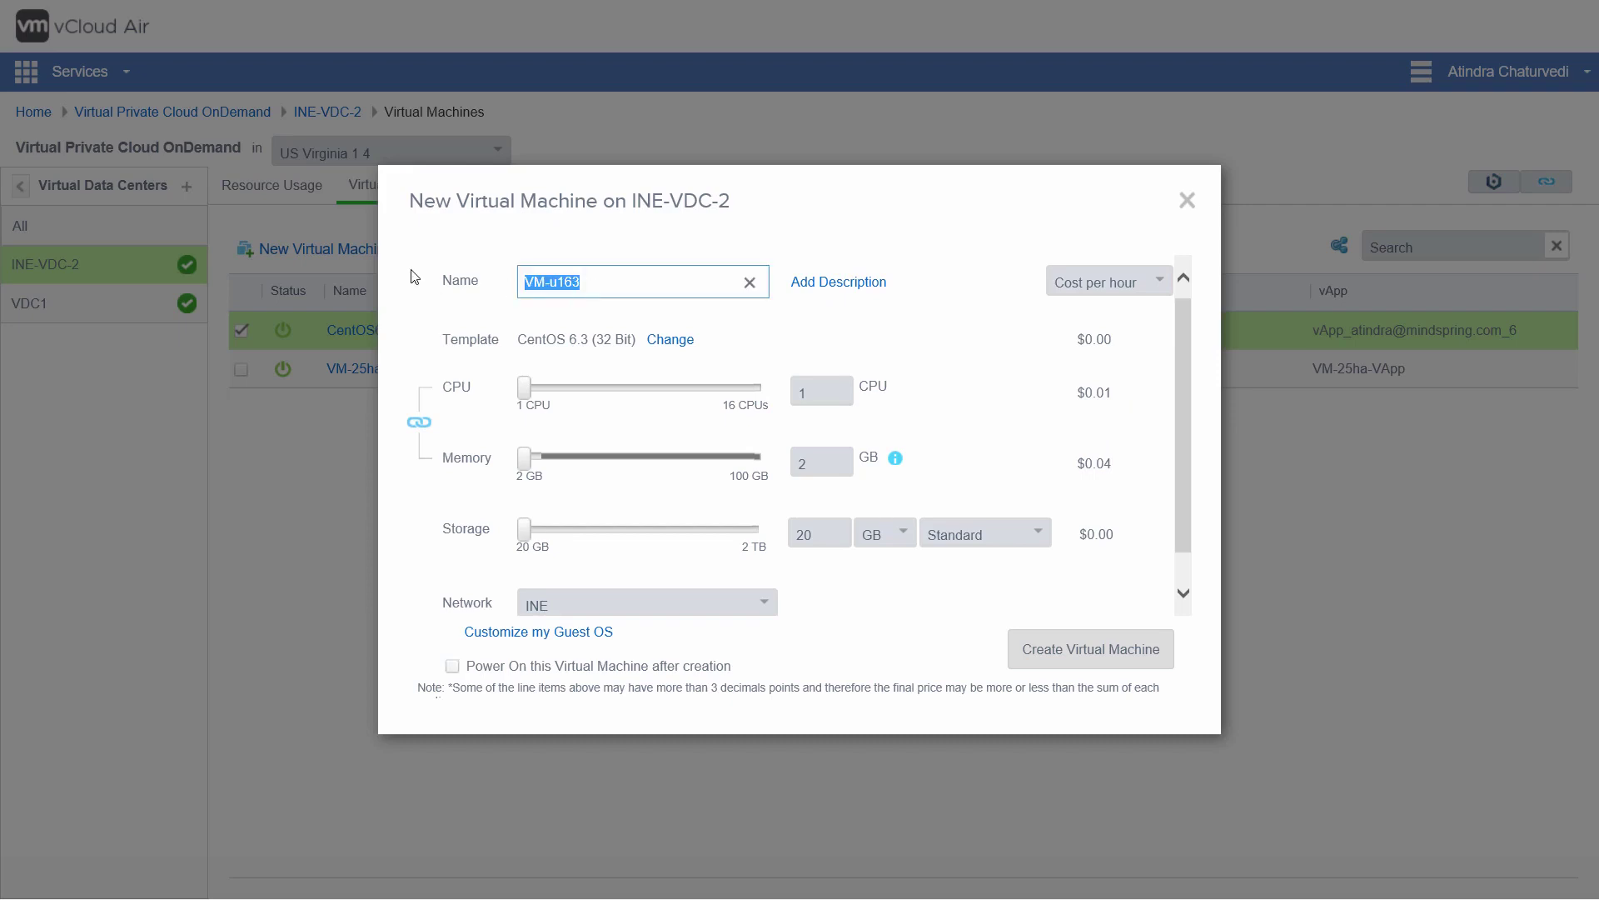
type("INE-Demo-1")
left_click(829, 283)
left_click(534, 342)
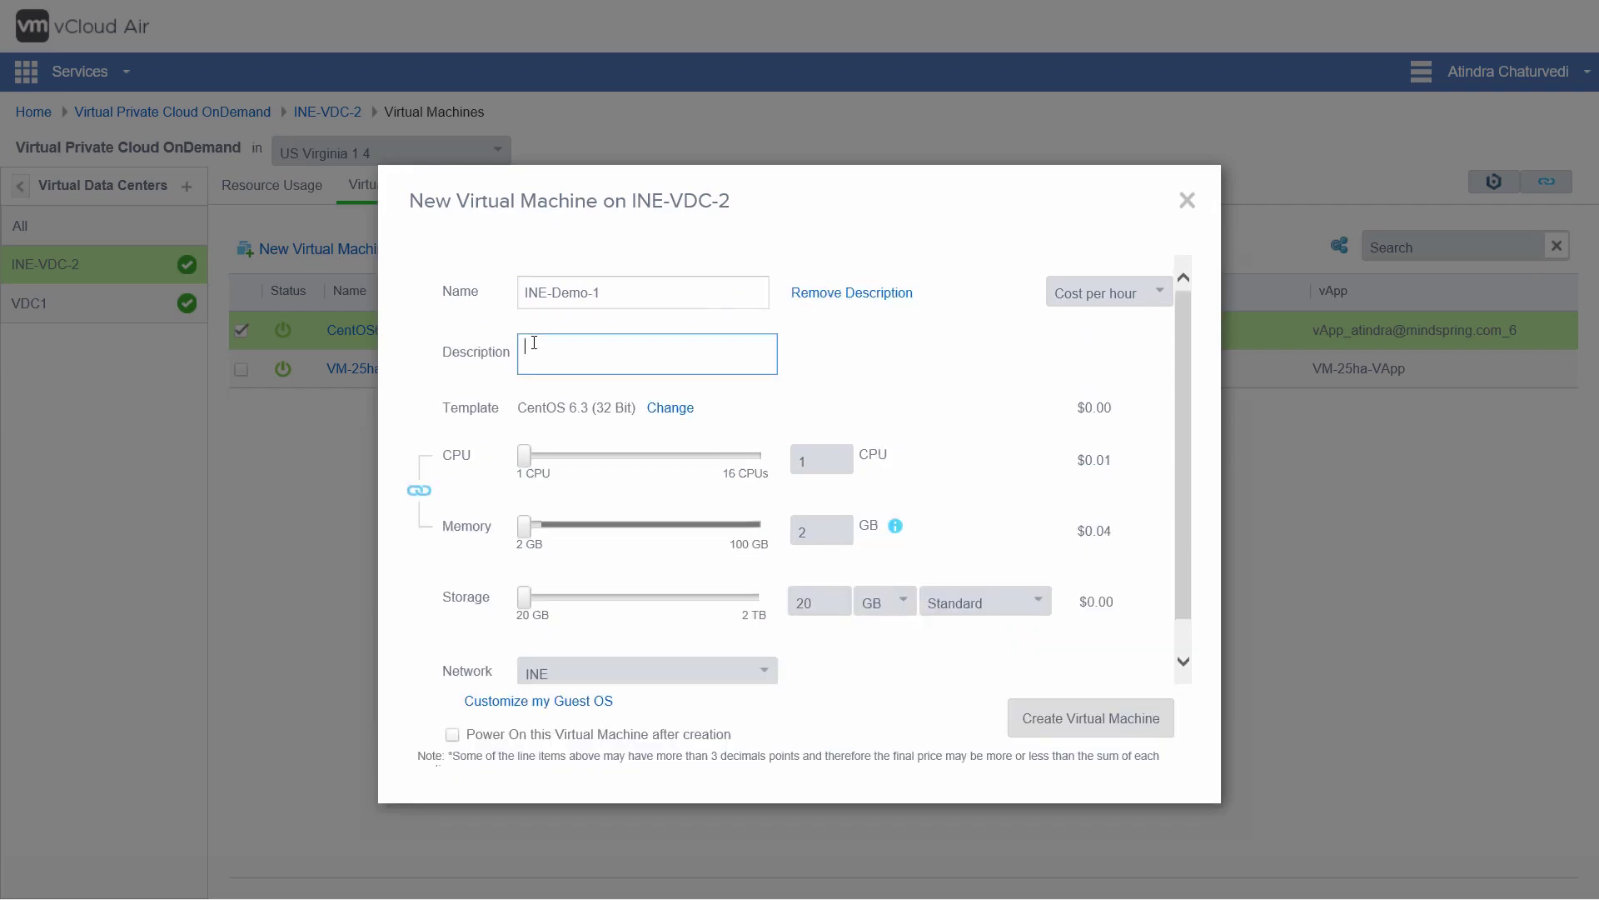
type("This is the INE Demo machine for the ")
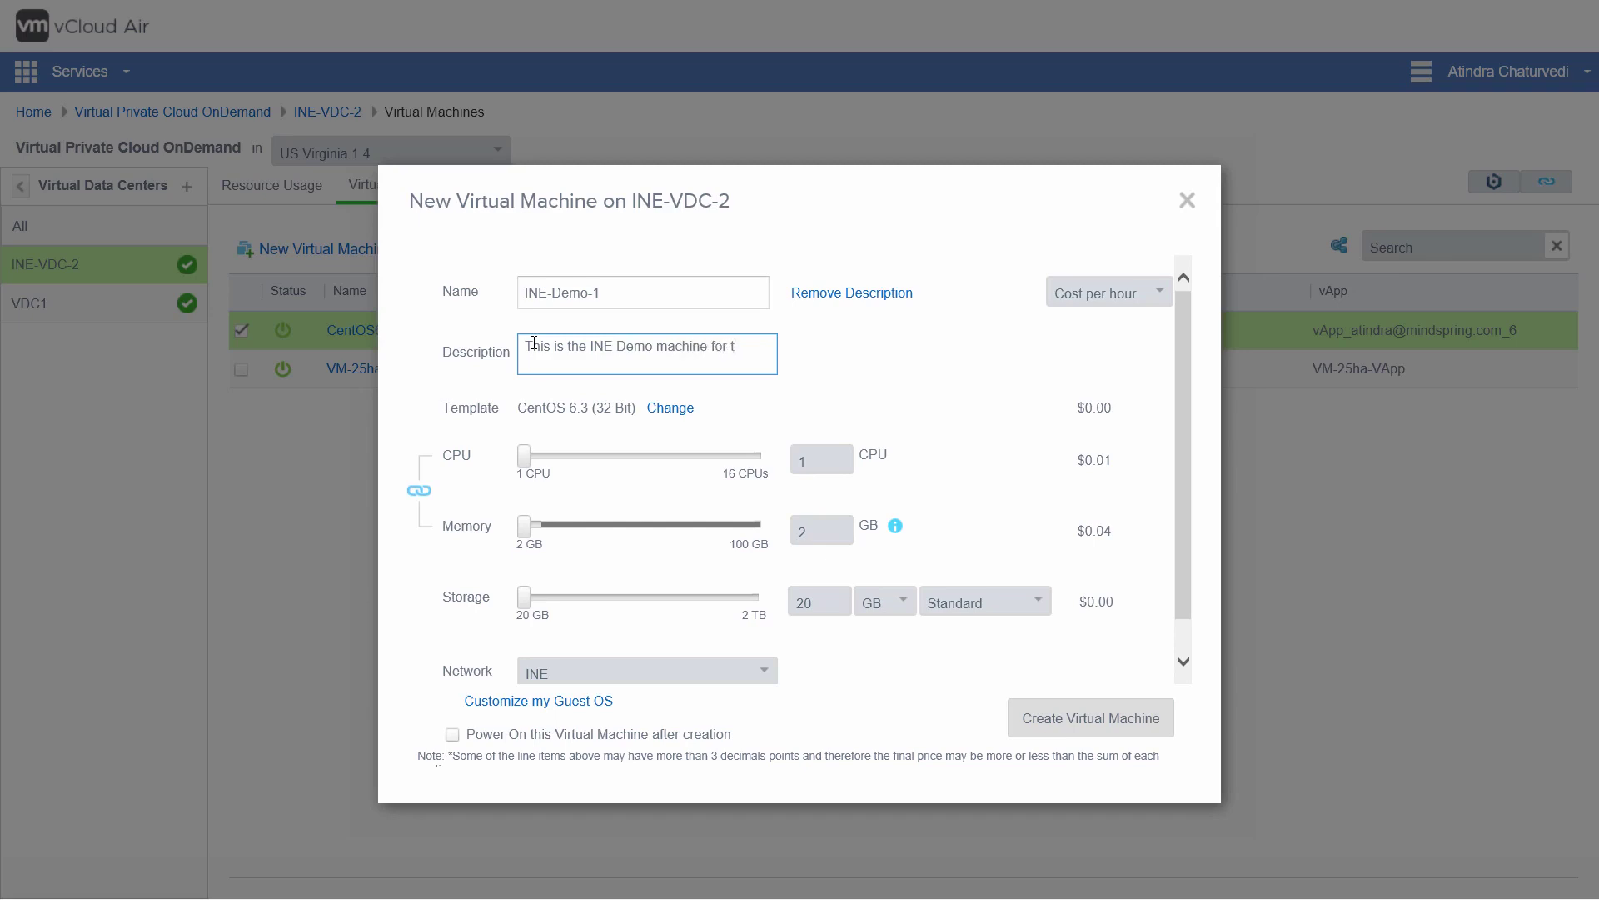
type("Air Course")
left_click(1092, 723)
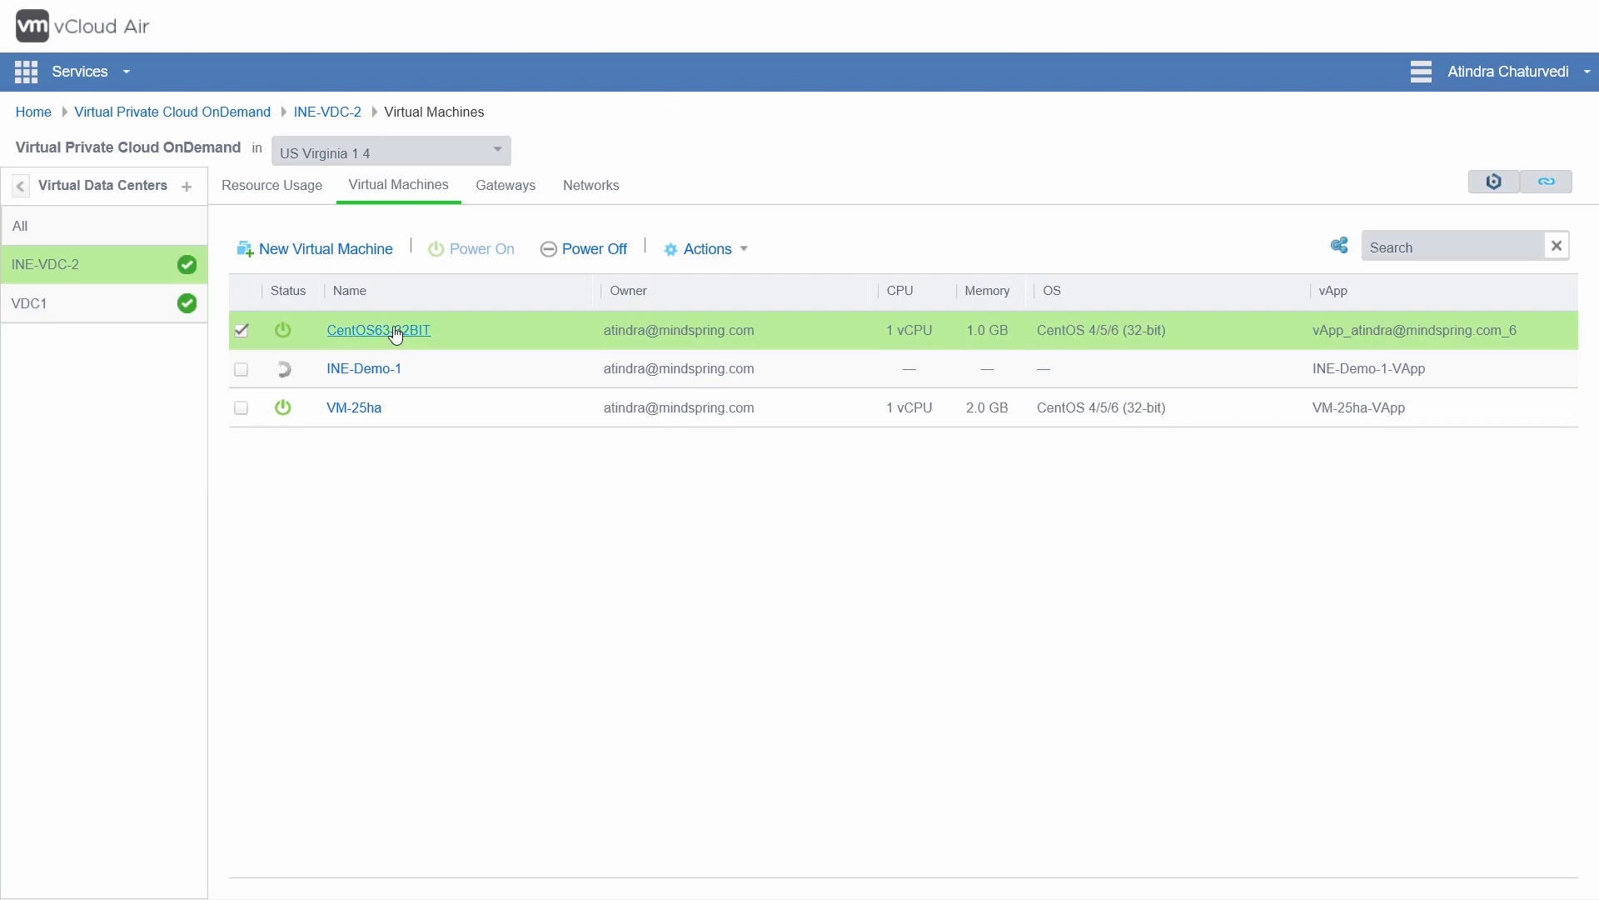
Step: Open CentOS63-32BIT's Networks tab to see its 192.168.109.2 address and gateway
left_click(396, 331)
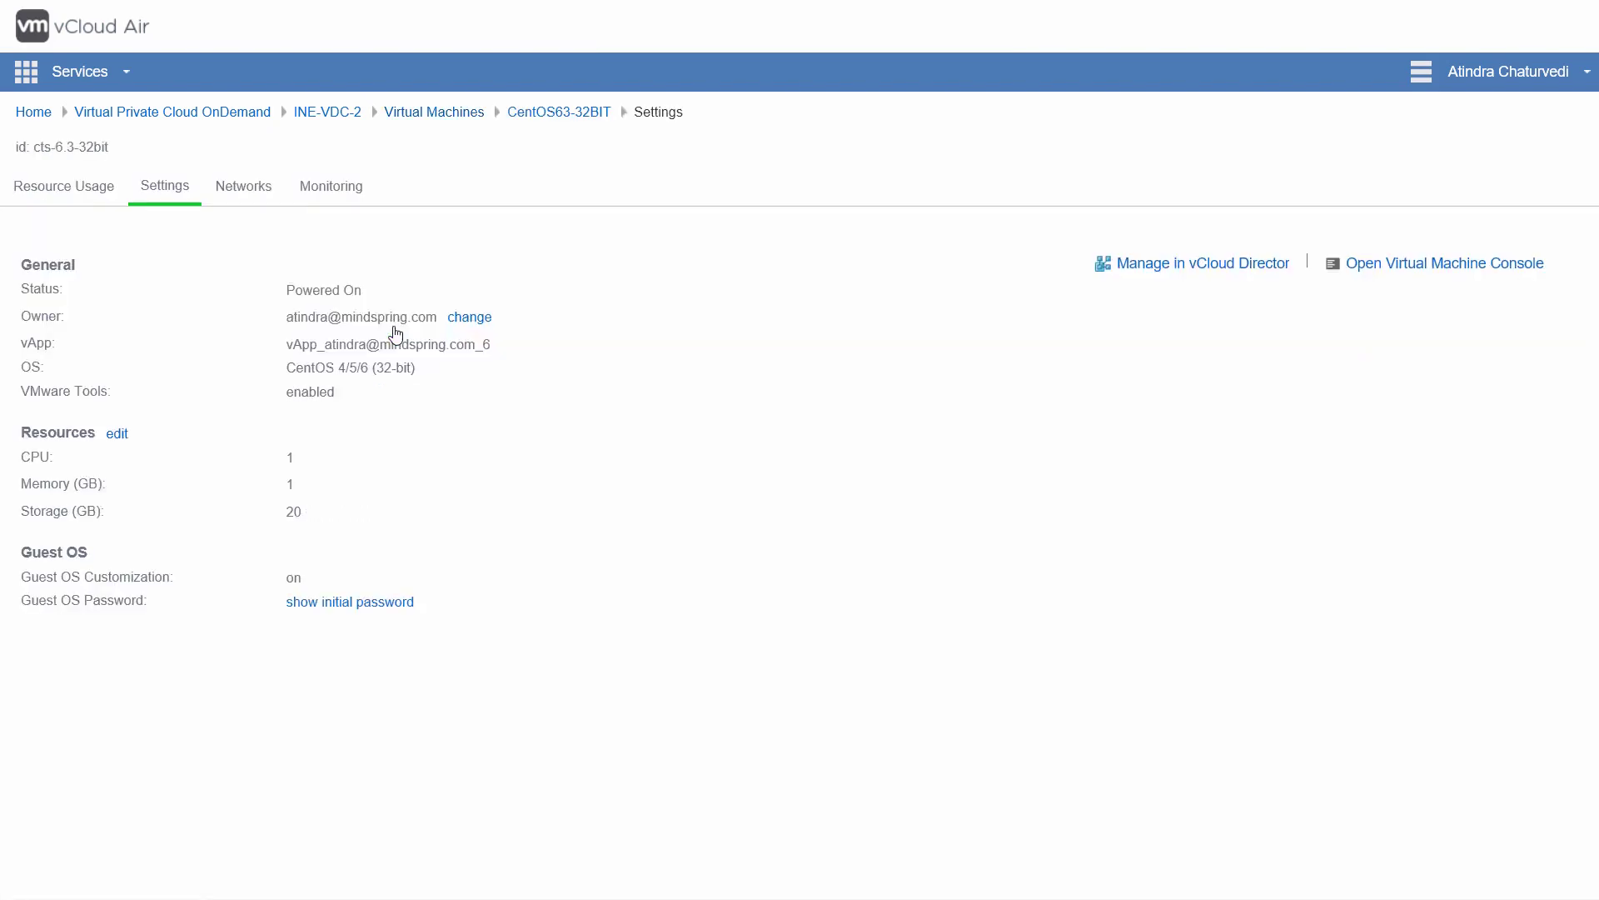
left_click(248, 191)
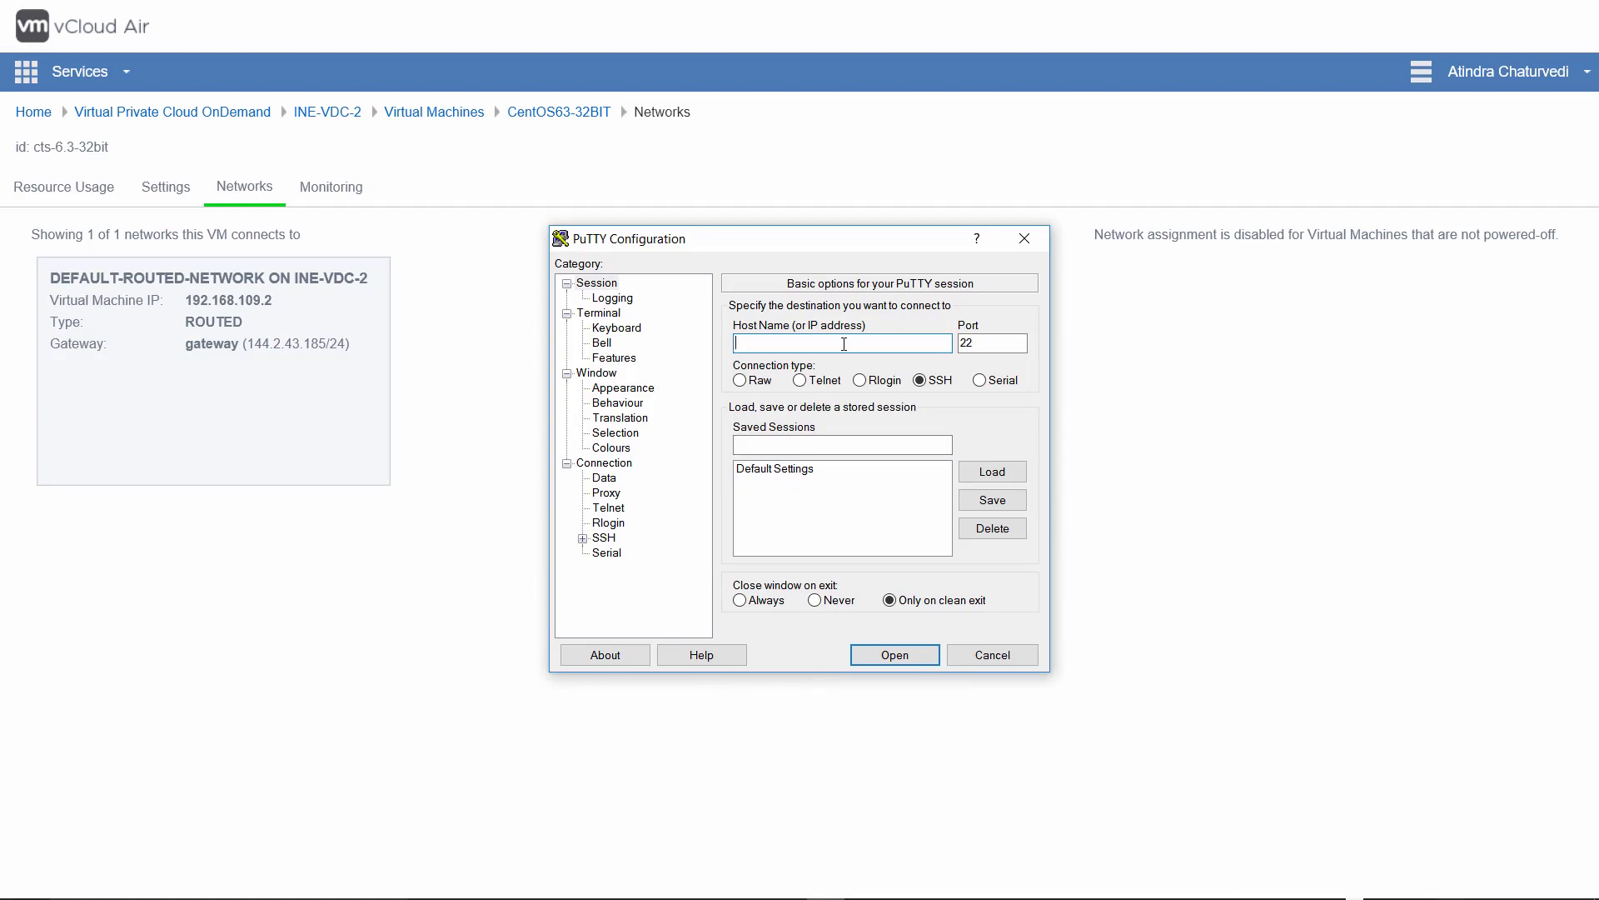
Step: Connect PuTTY over SSH to 144.2.43.185 and centre the terminal window
type("144.2.43.185")
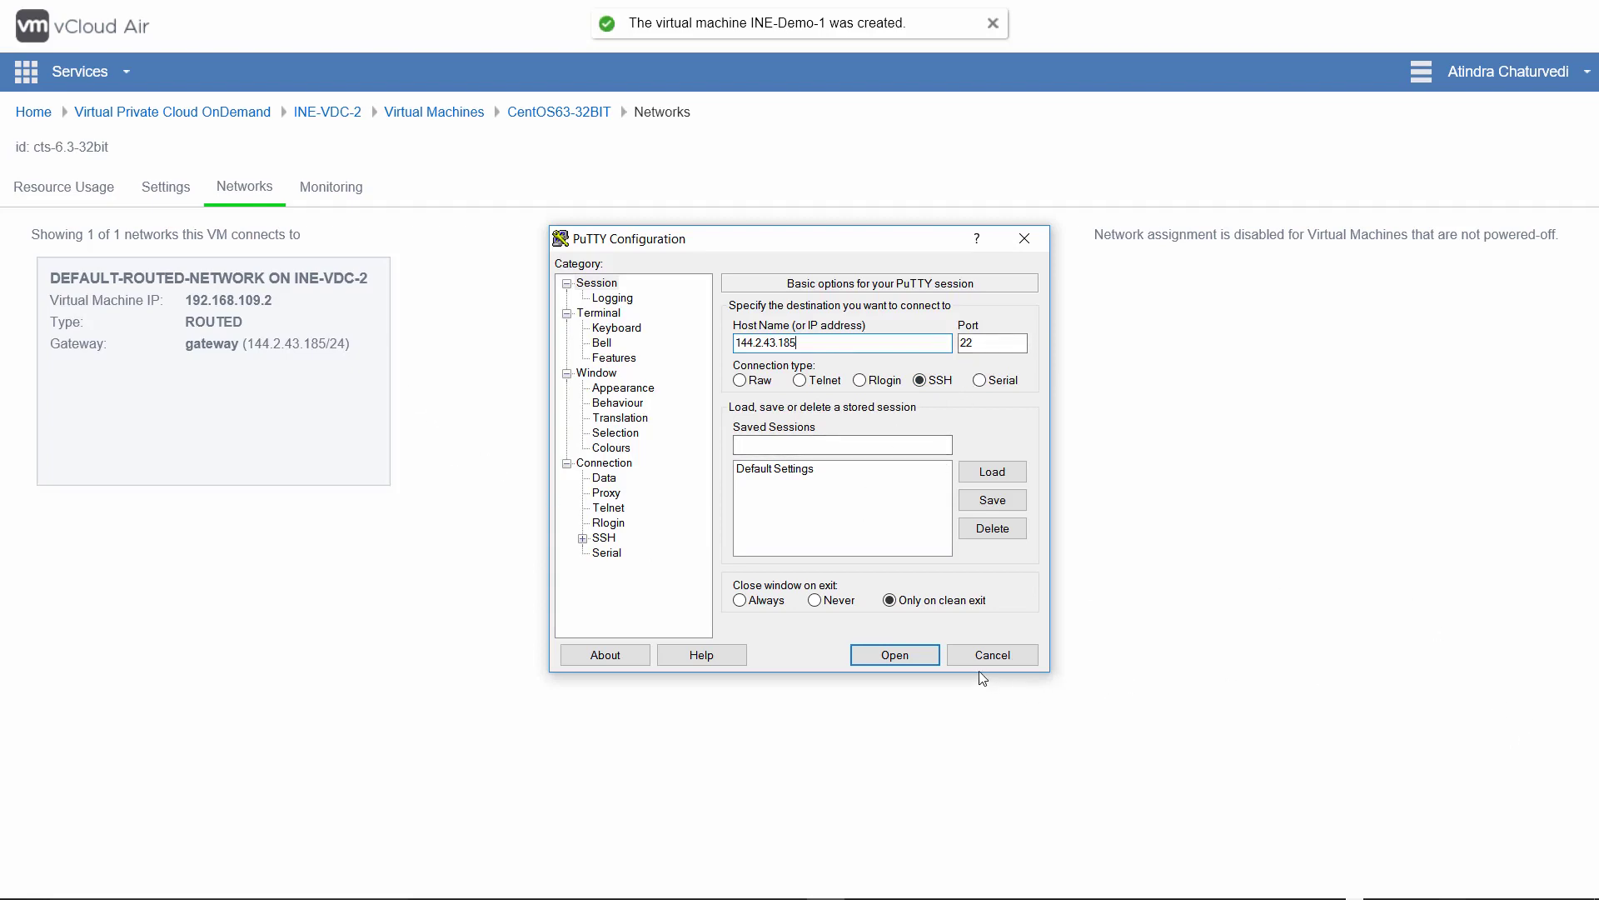
left_click(898, 653)
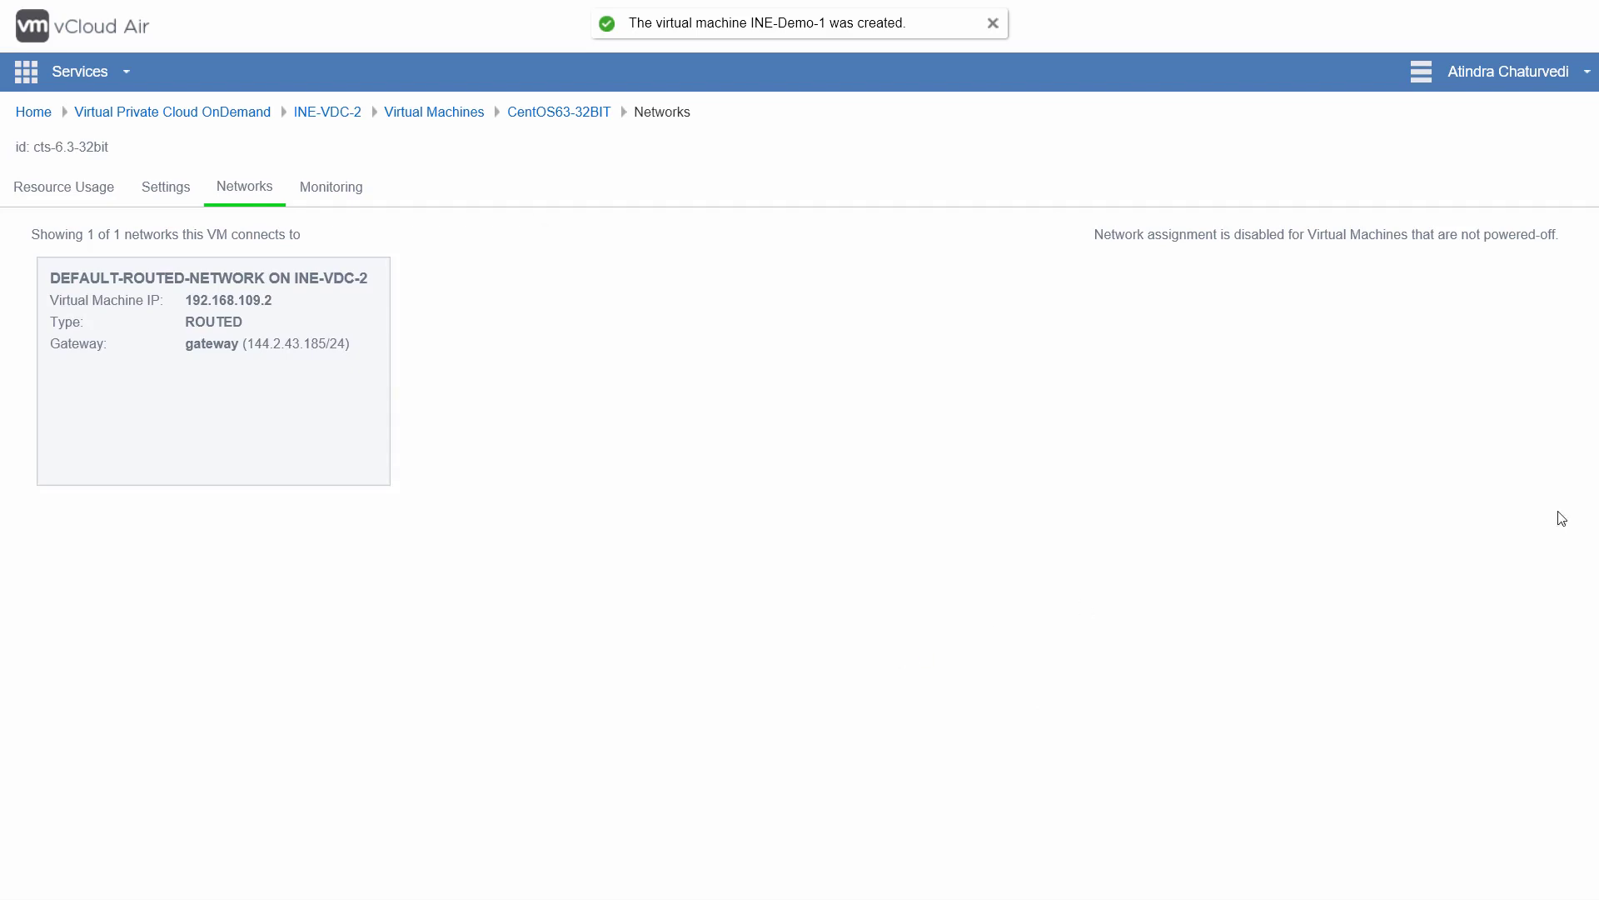
left_click_drag(1396, 264, 838, 334)
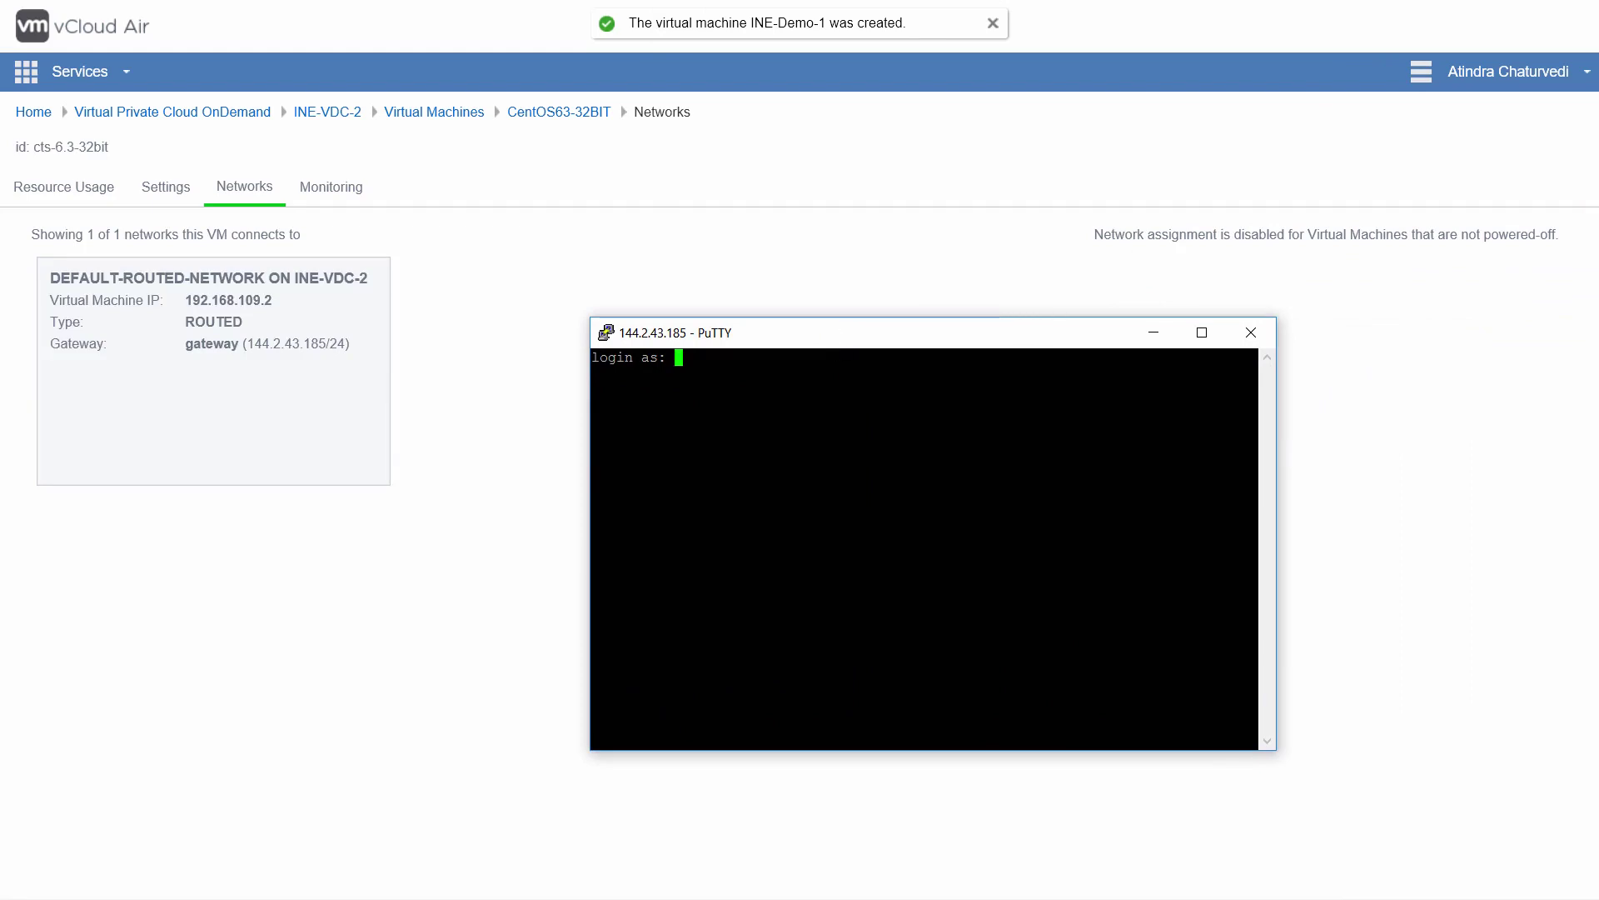
Step: Log in as root with the account password and run hostname to confirm INE-NJ-VM-1
type("root")
key("Return")
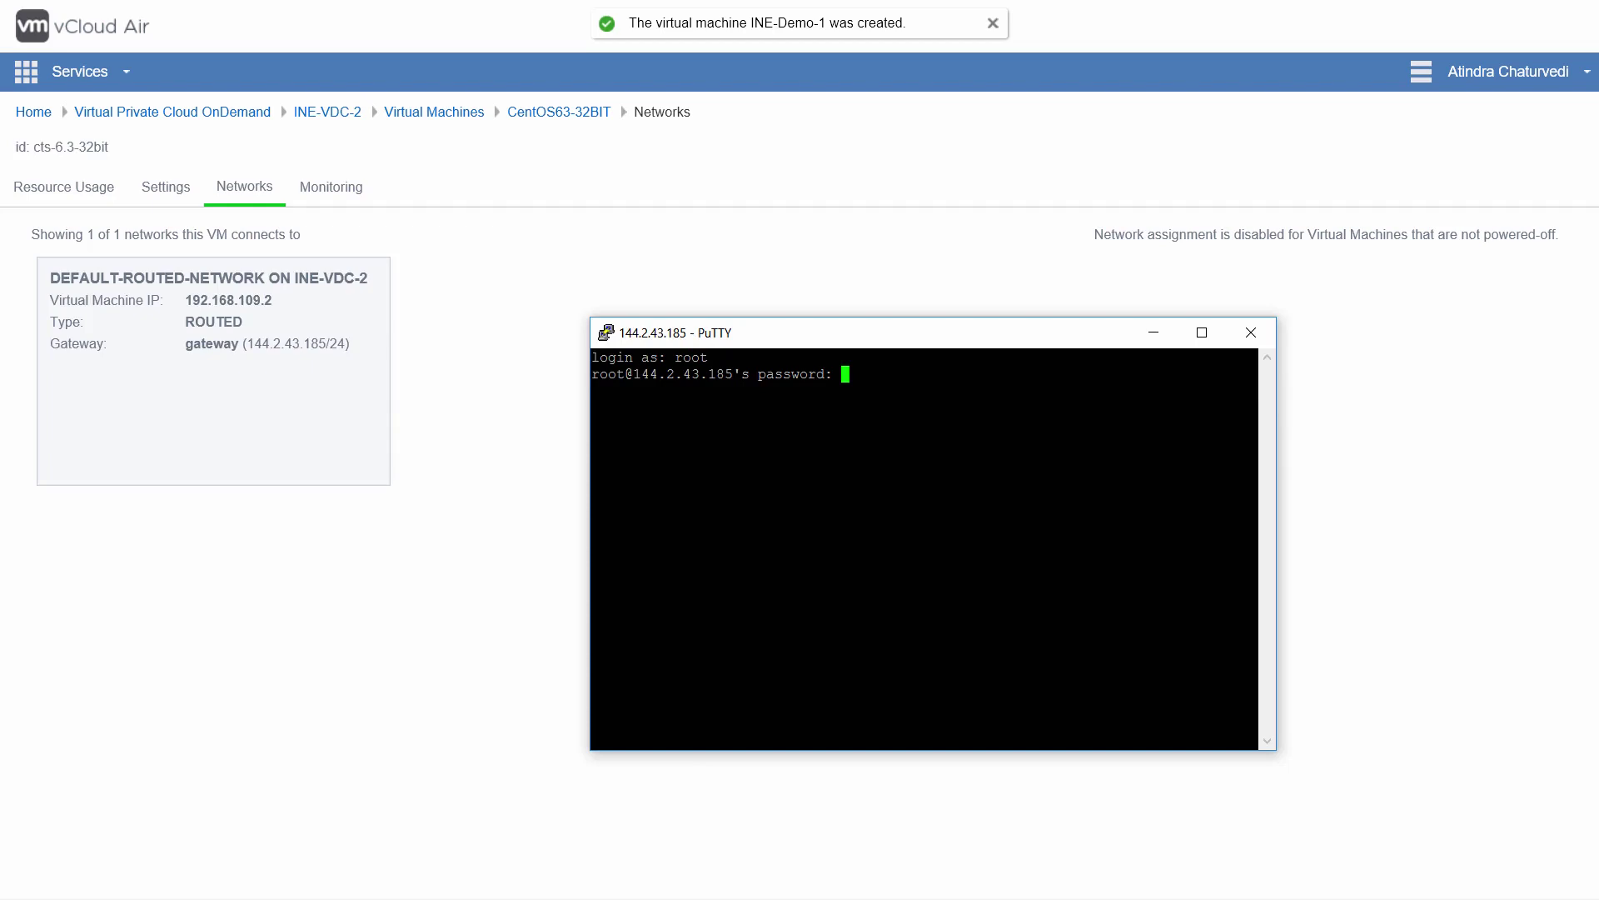
key("Return")
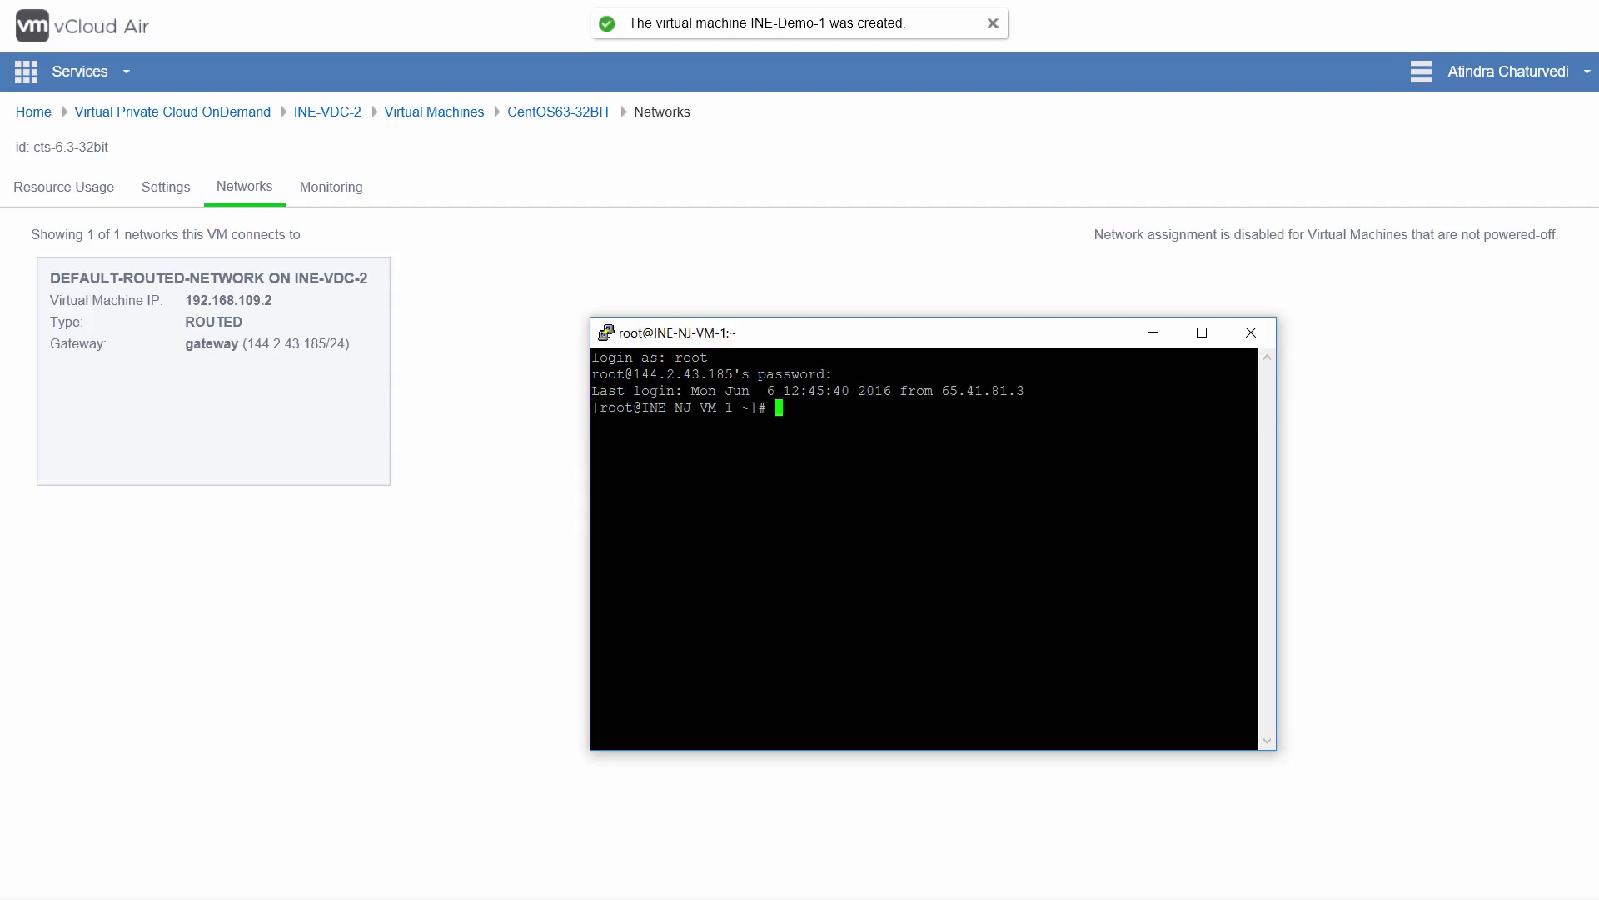
type("hostname")
key("Return")
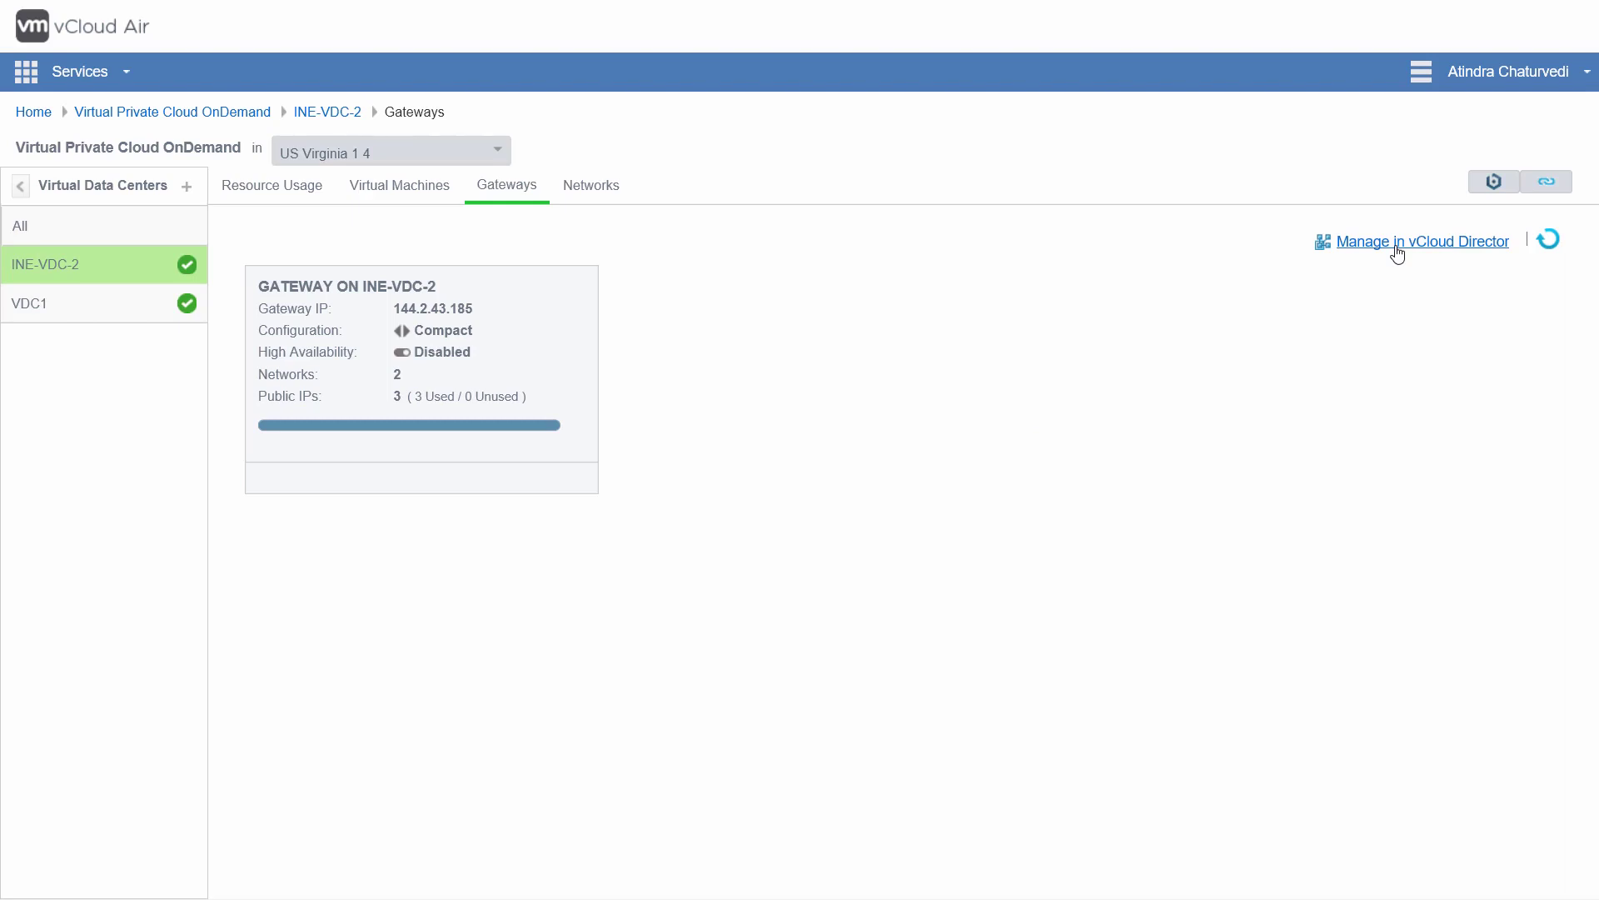
Step: Switch to the vCloud Director tab listing INE-VDC-2's edge gateway 'gateway'
left_click(1395, 250)
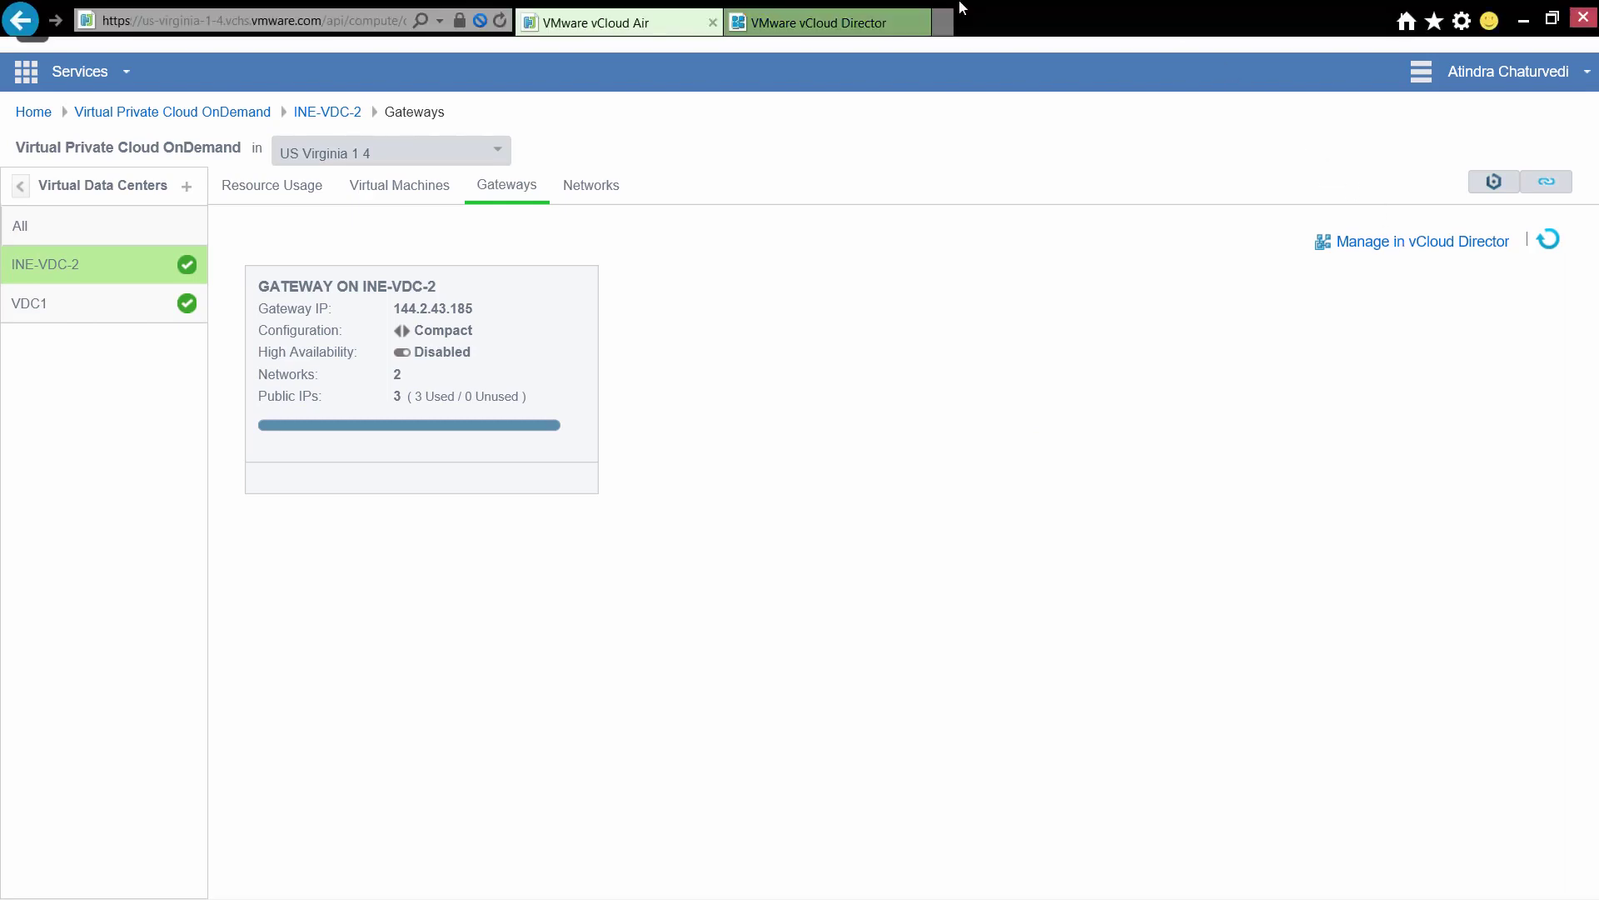
left_click(865, 24)
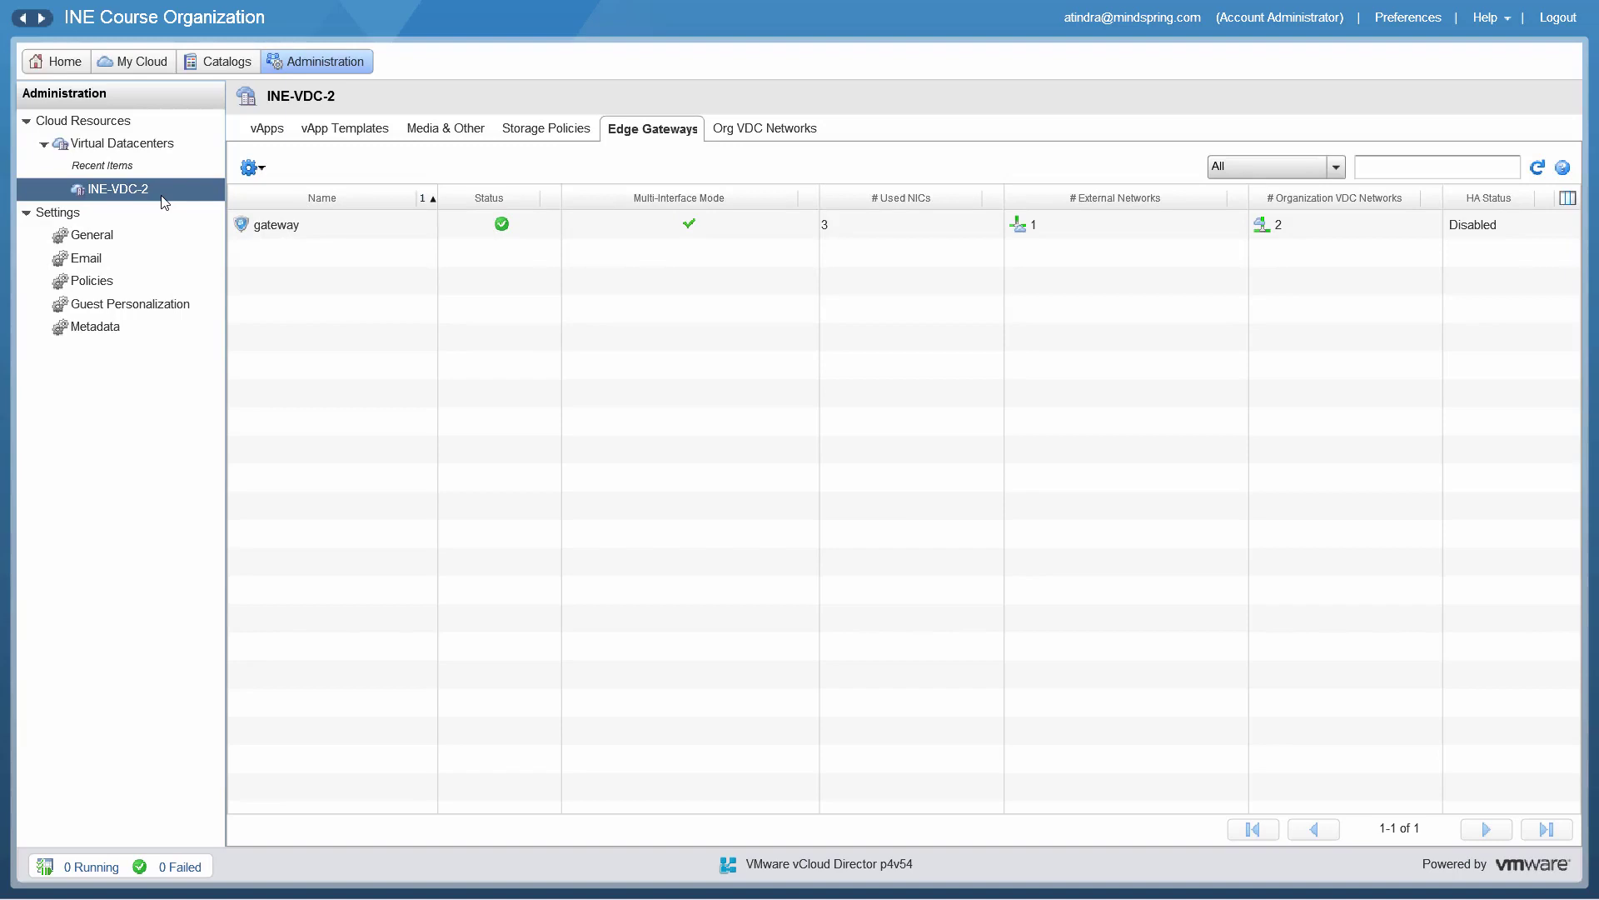
Step: Open Edge Gateway Services for the 'gateway' edge gateway from its Actions menu
left_click(283, 230)
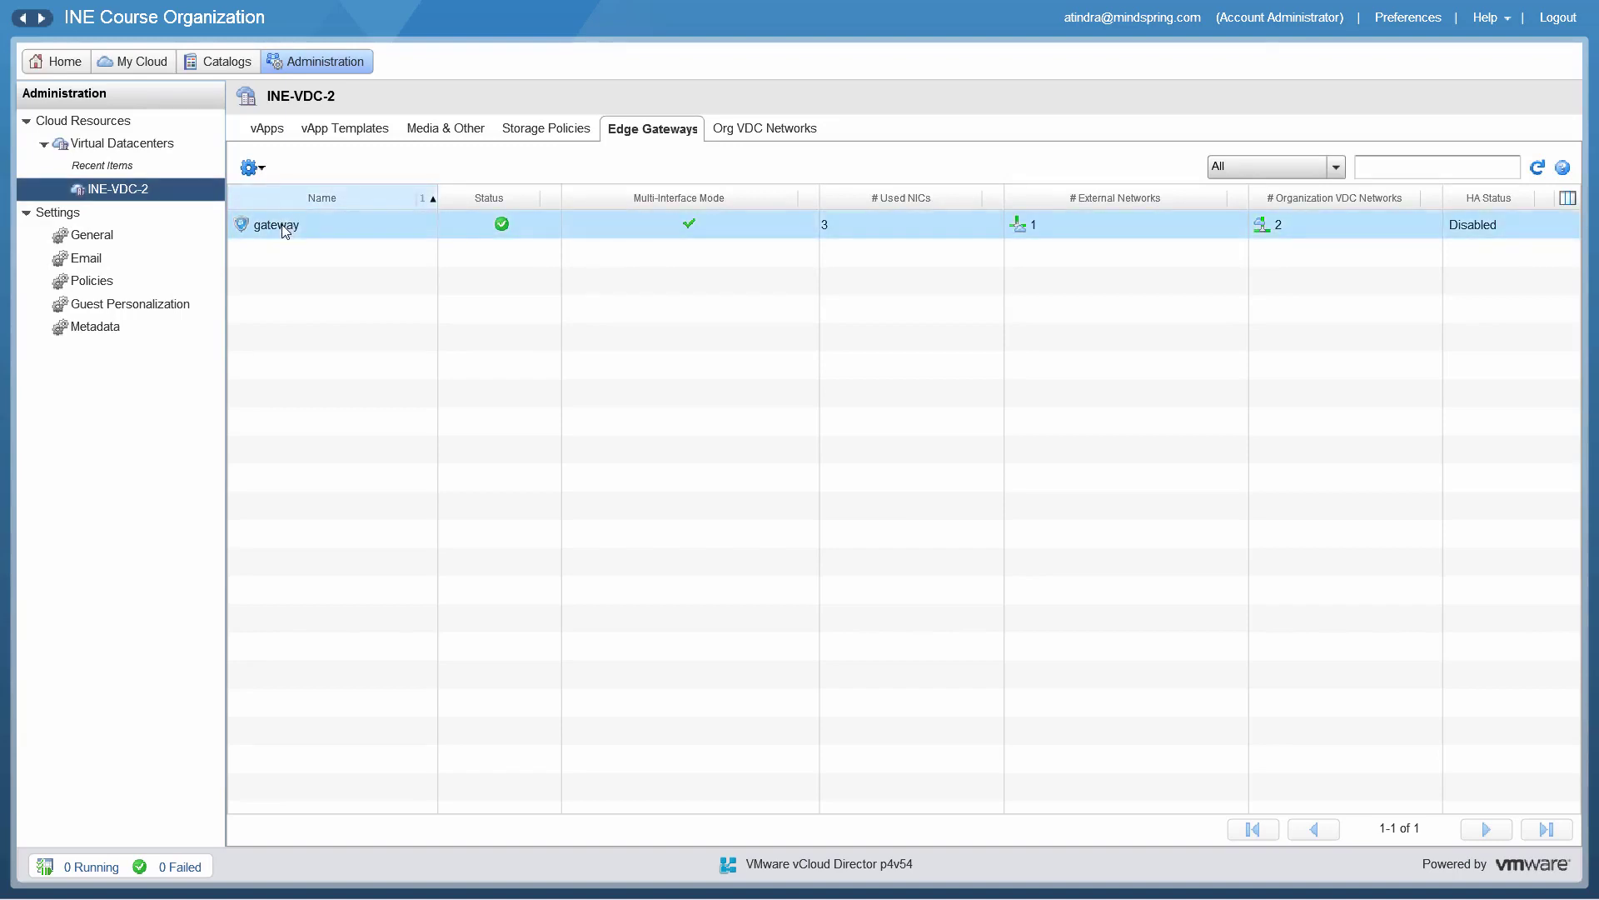
left_click(252, 168)
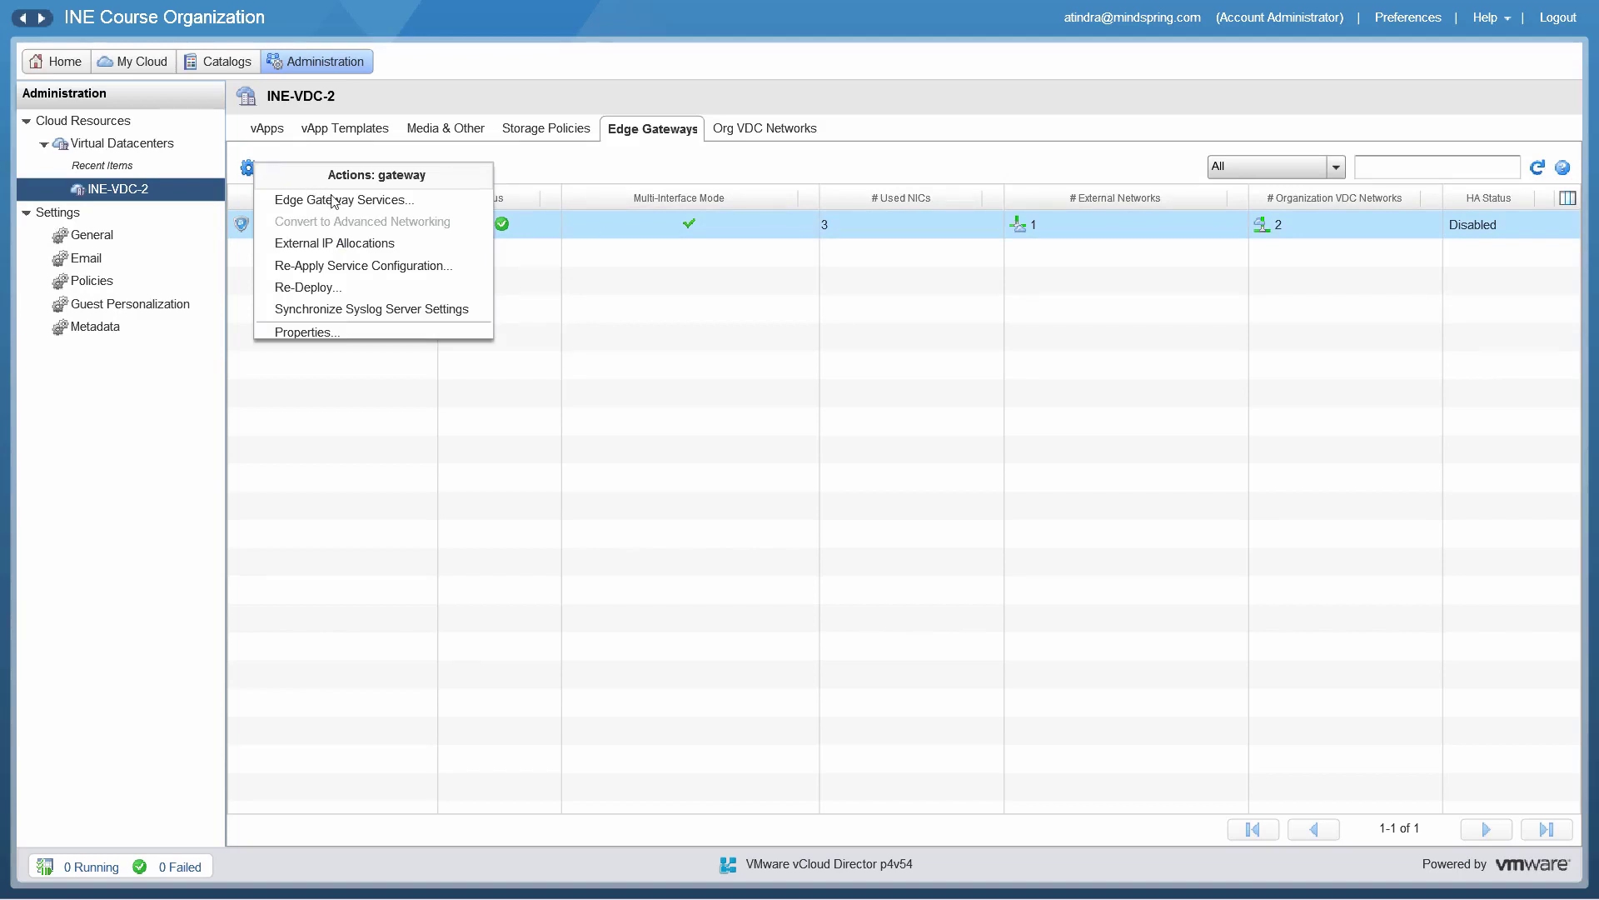
left_click(364, 202)
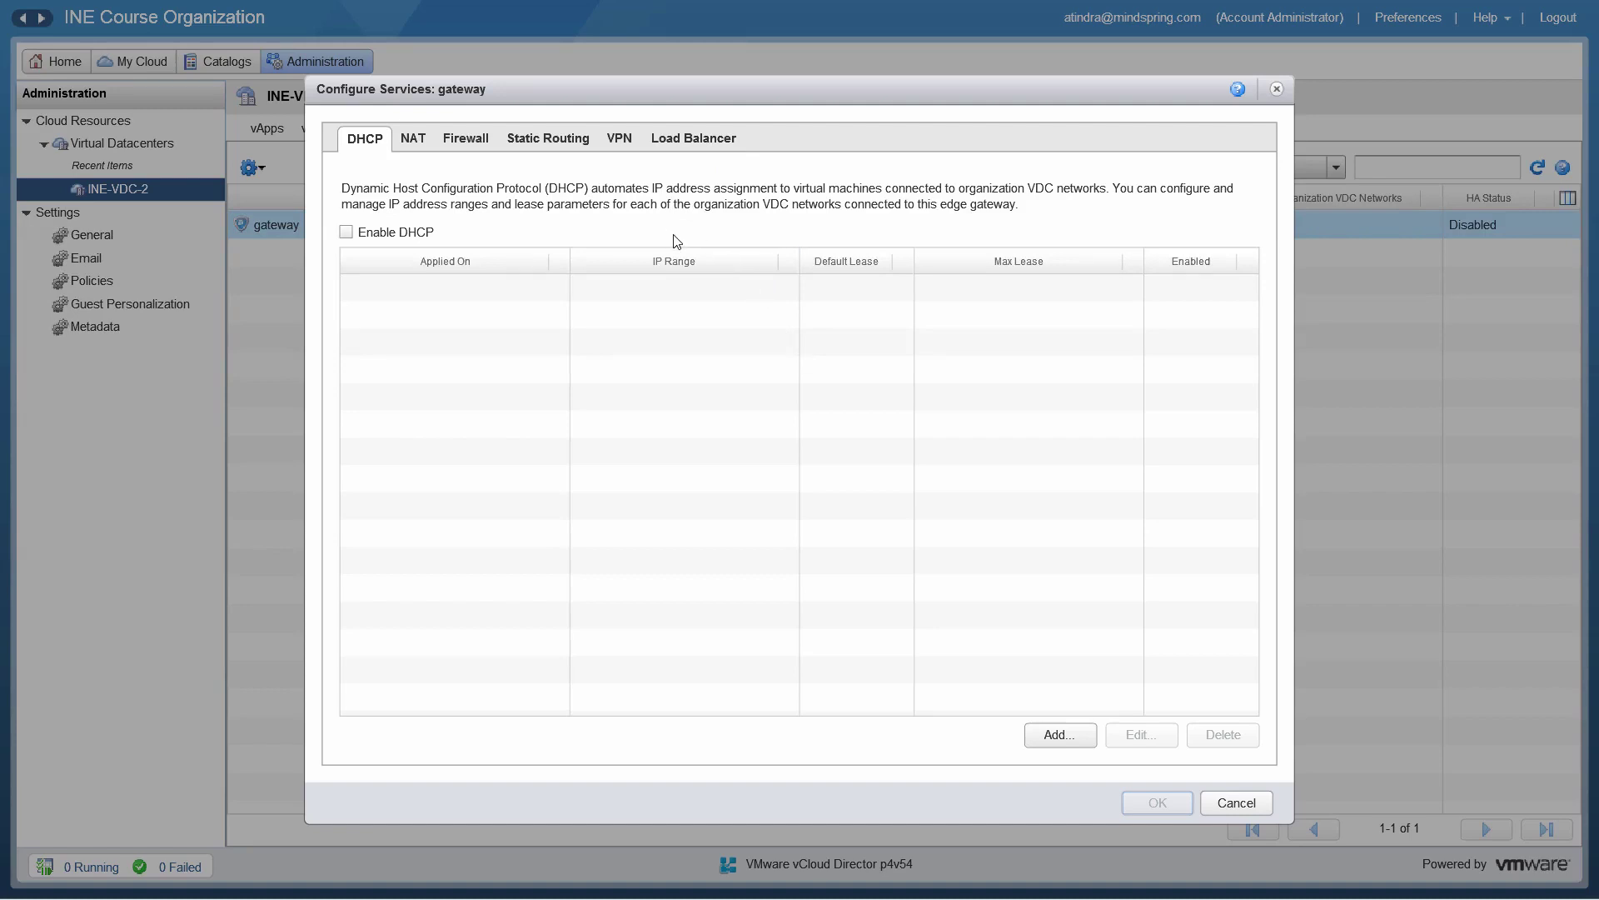
Step: Show the Firewall settings: firewall enabled, default Deny, and the single 'All' rule
left_click(473, 140)
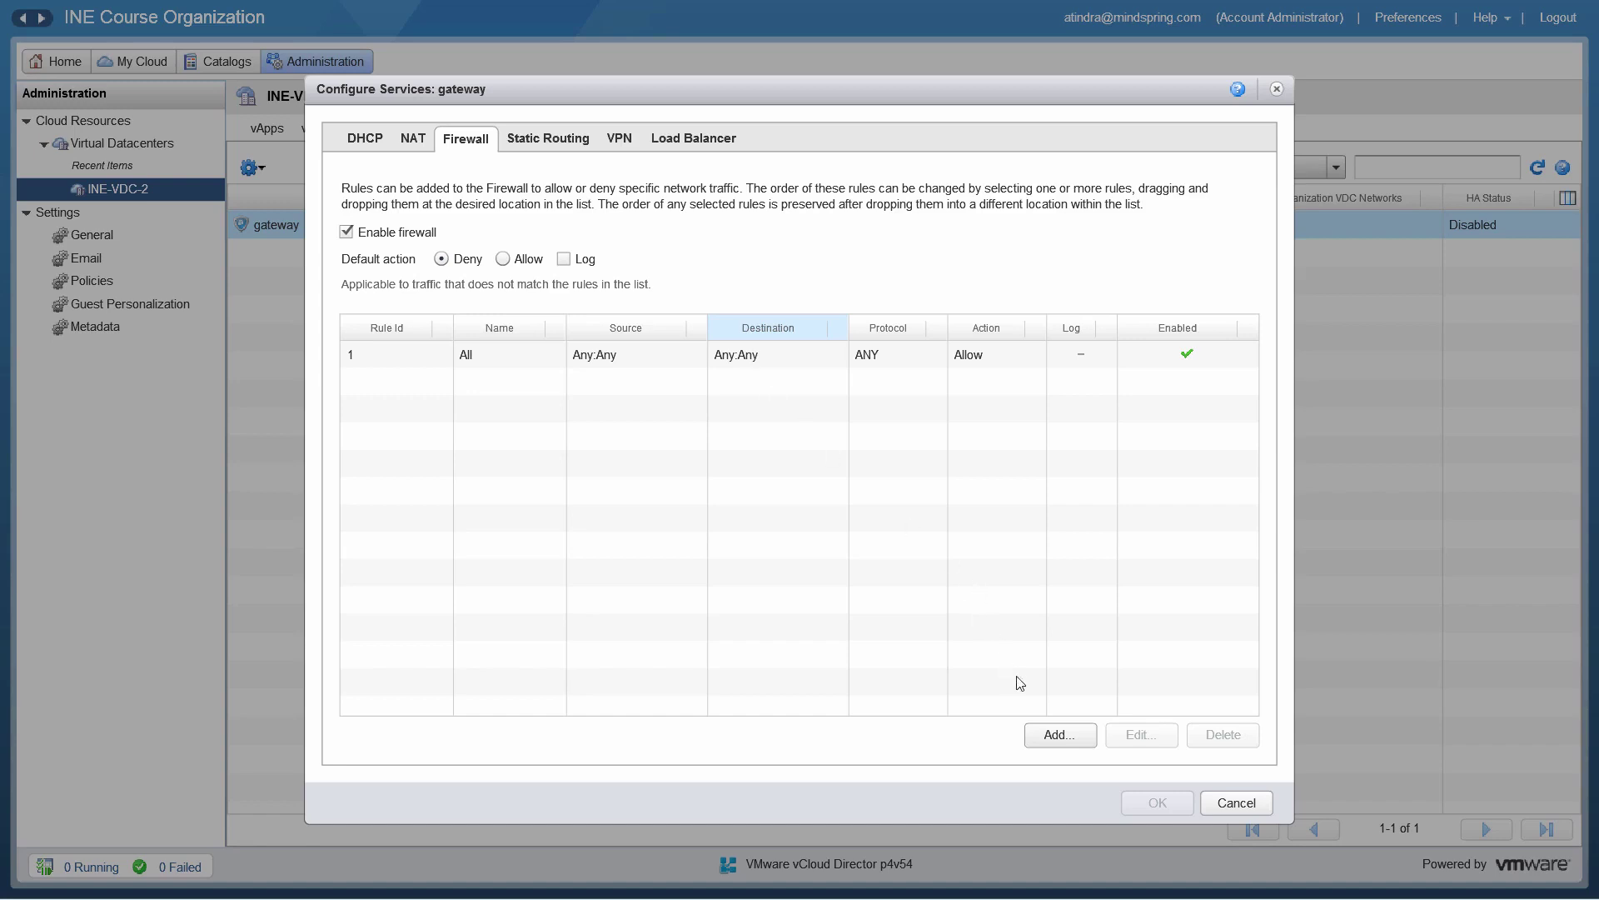
Step: Start a new firewall rule named Pass-Port-22 with source any and source port SSH (22)
left_click(1056, 735)
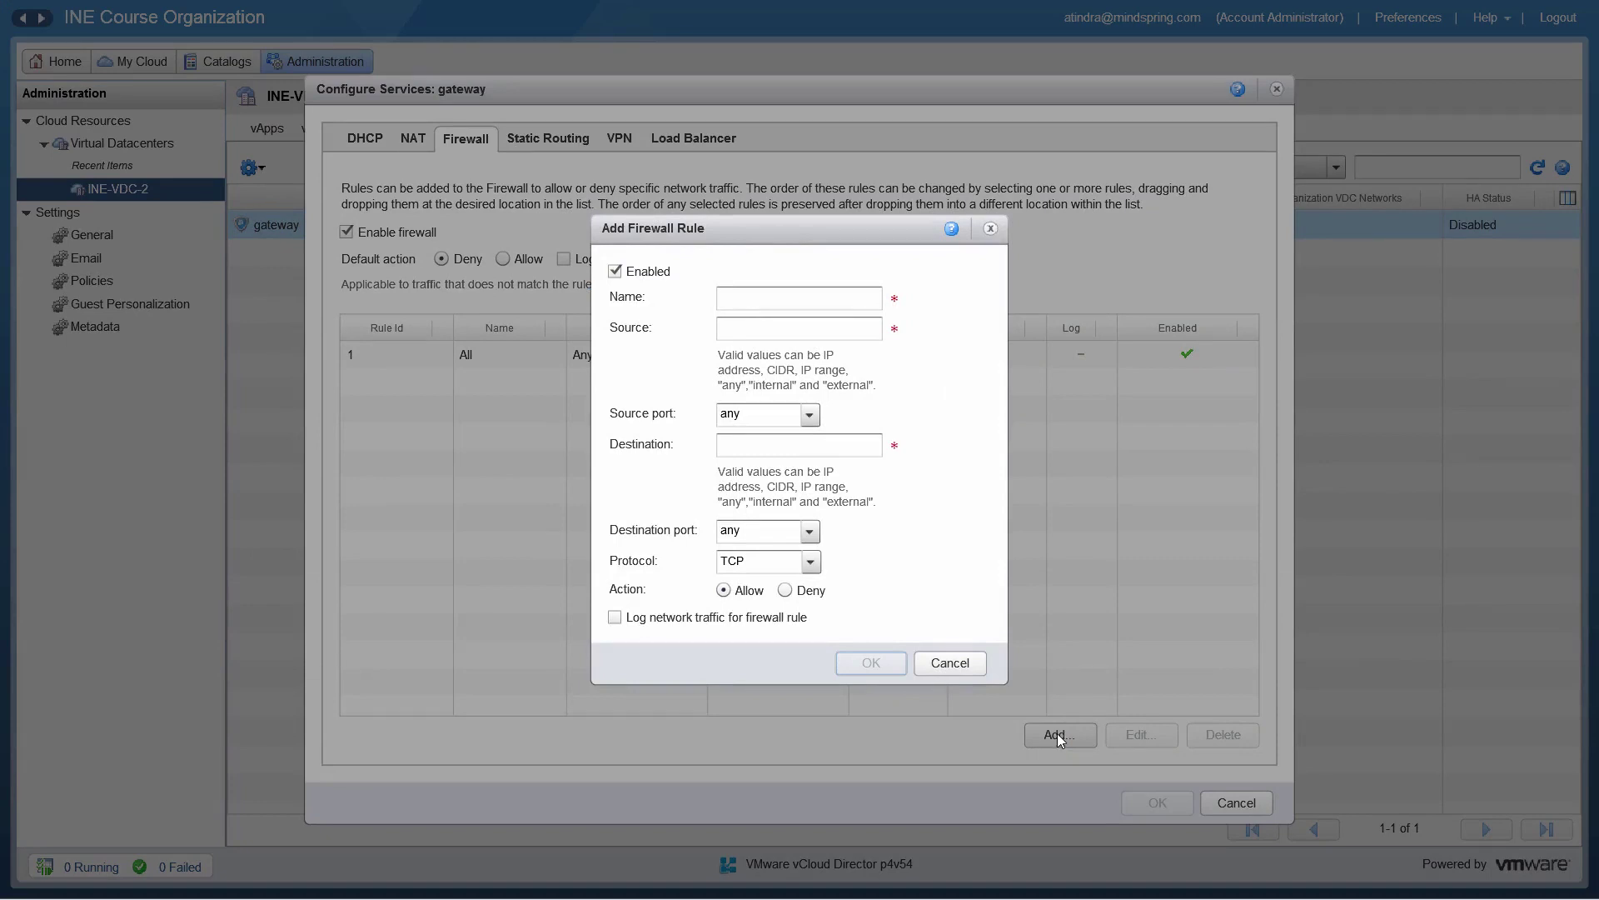
left_click(758, 300)
type("Pas")
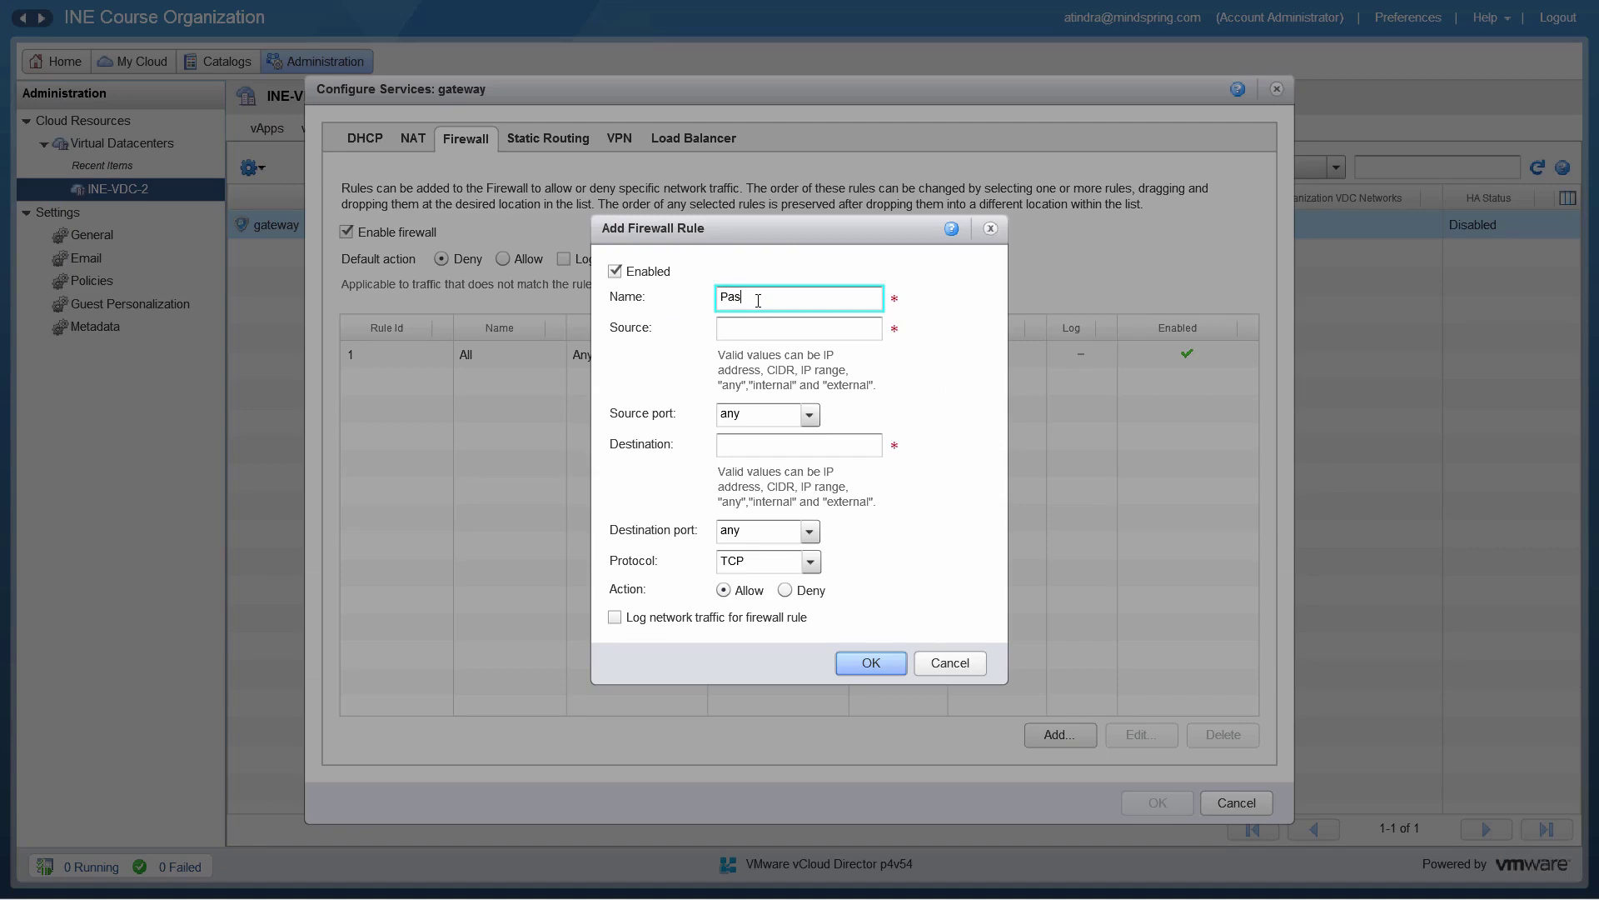
type("s-Port-22")
left_click(810, 329)
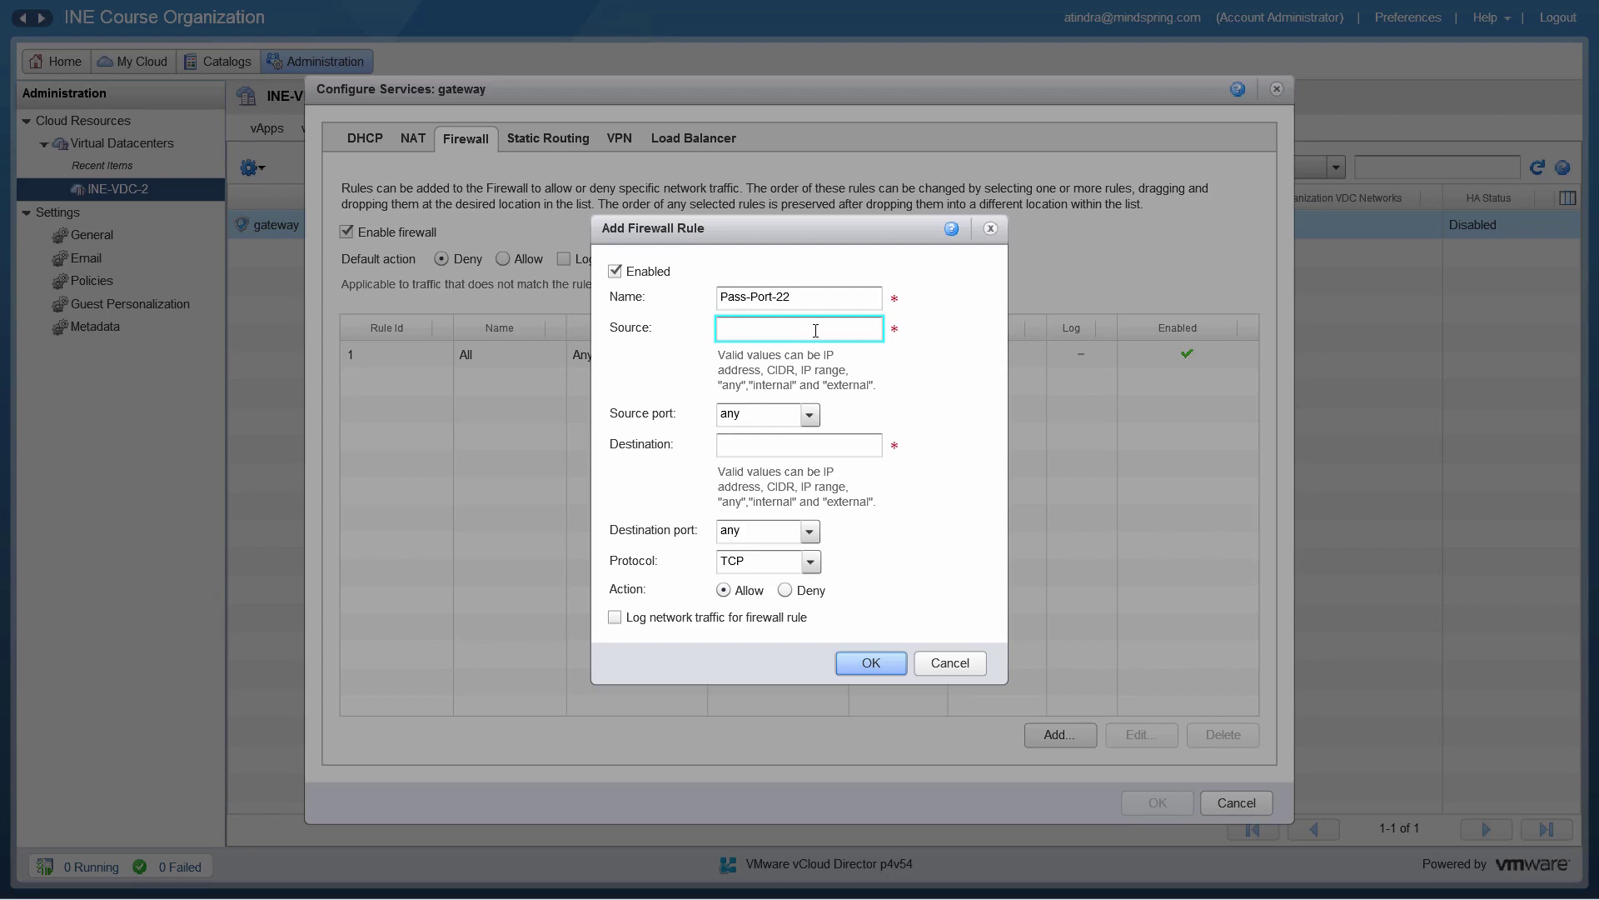
type("any")
left_click(809, 416)
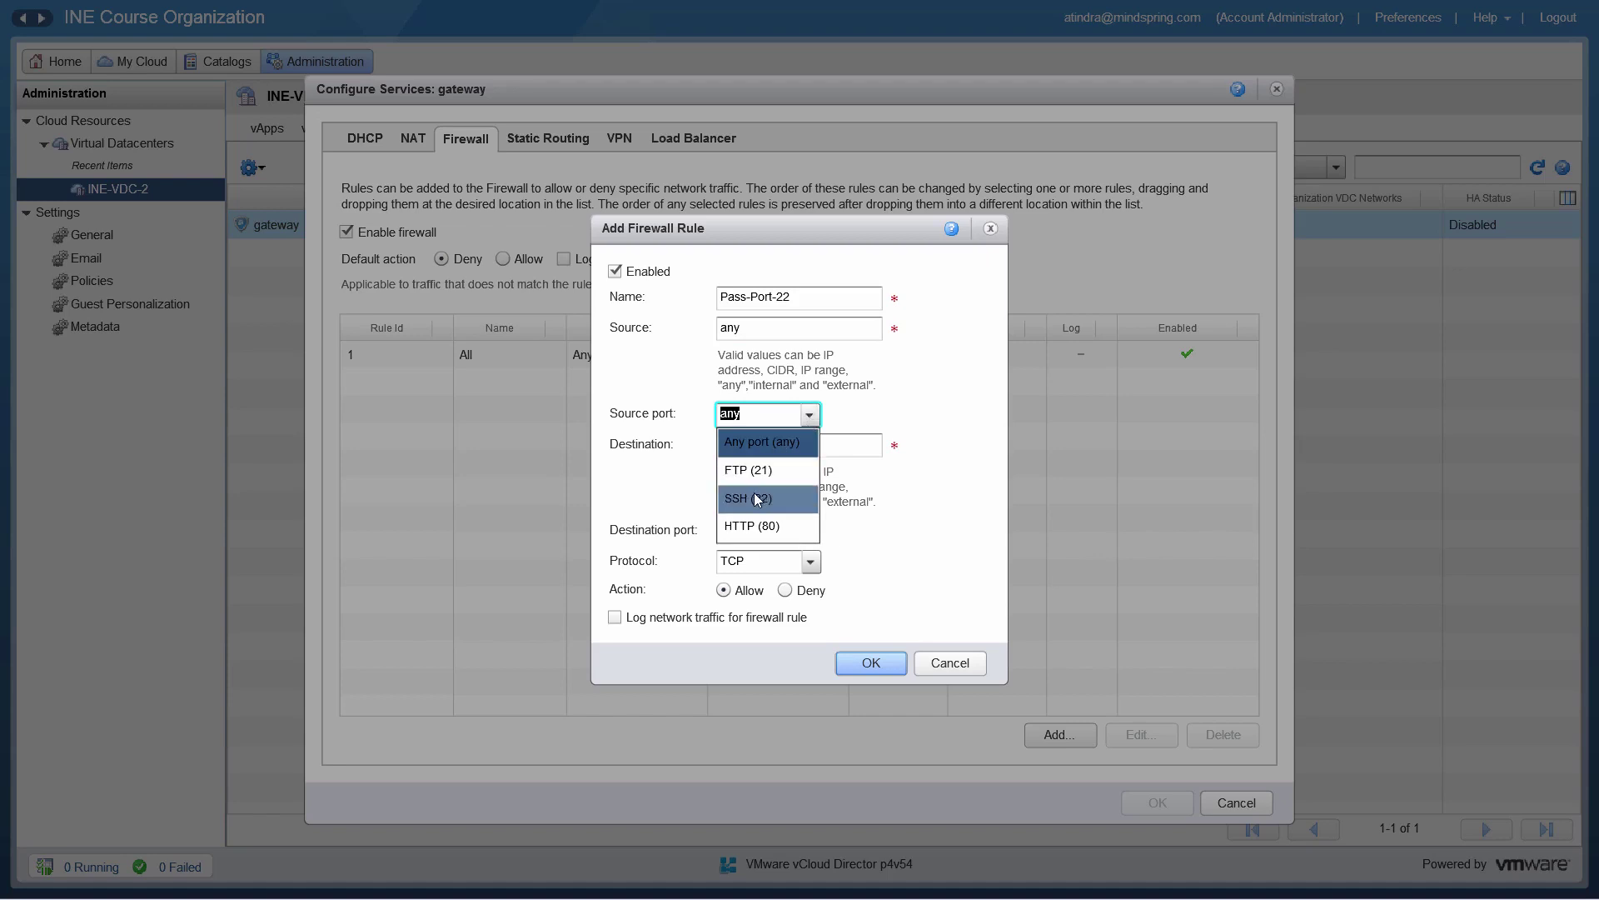
left_click(755, 498)
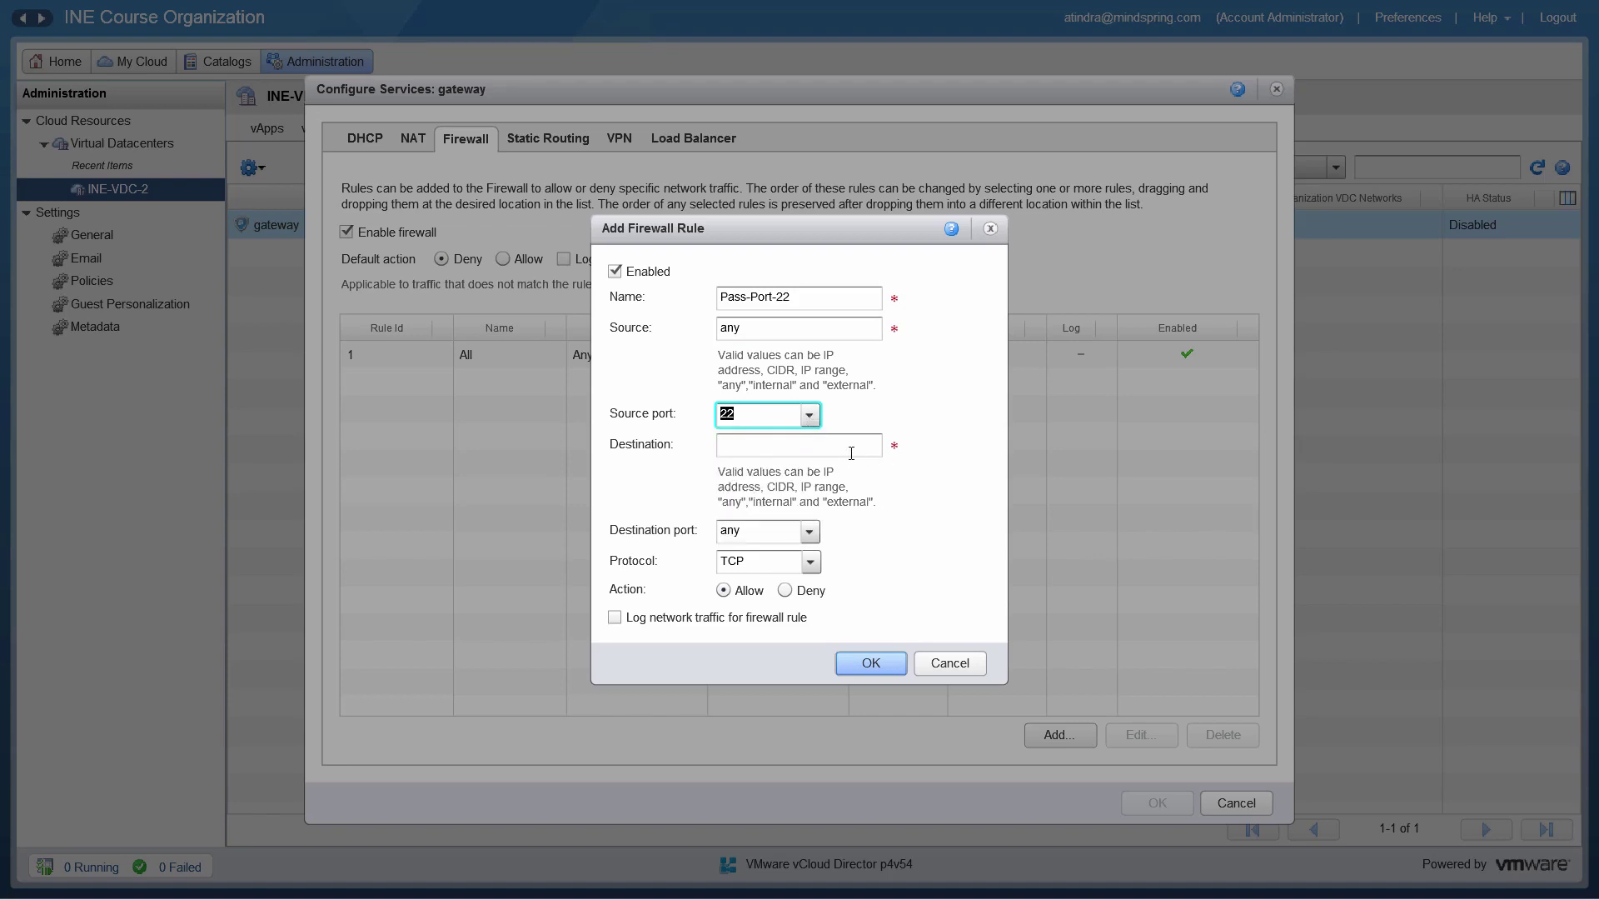
Step: Set destination internal with port SSH (22), enable logging, and add the rule
left_click(841, 444)
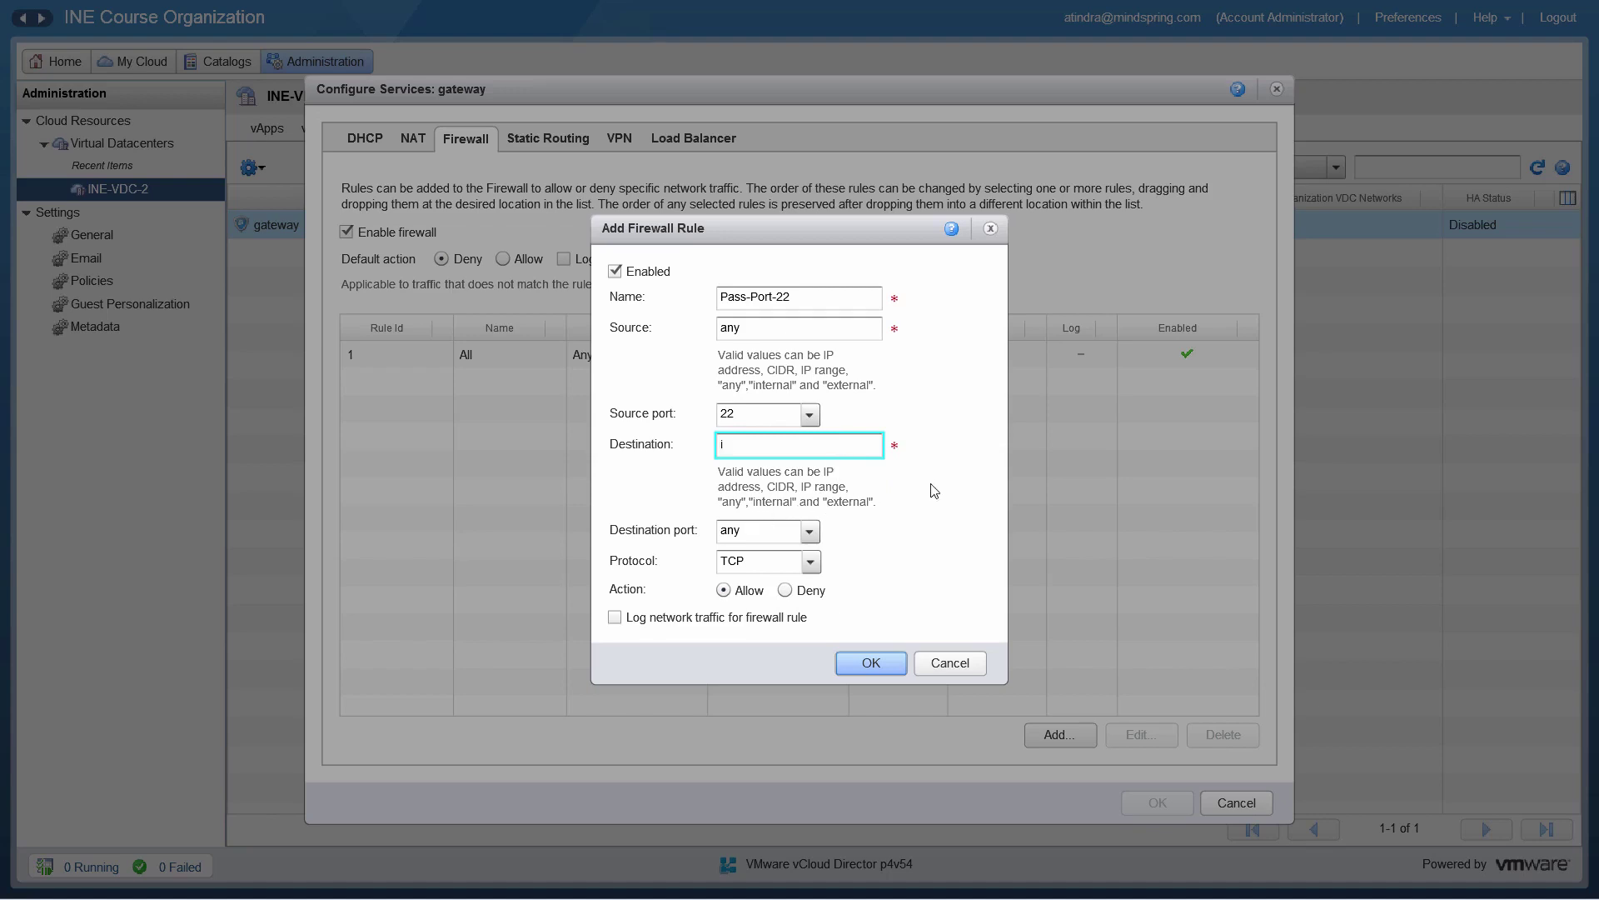
type("nternal")
left_click(812, 533)
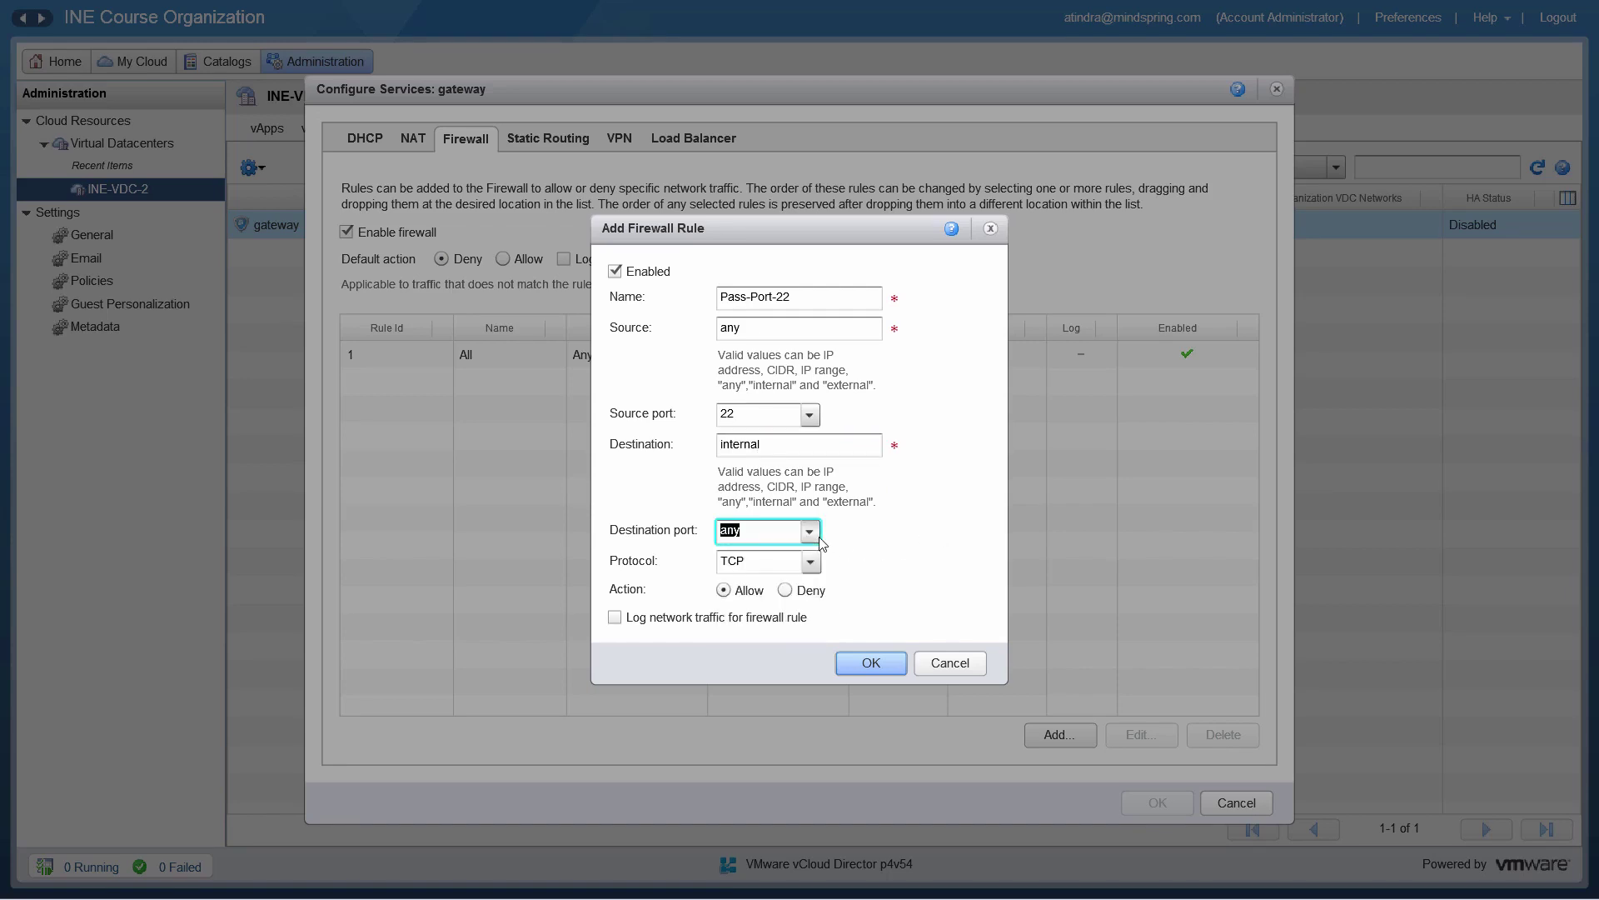
left_click(811, 534)
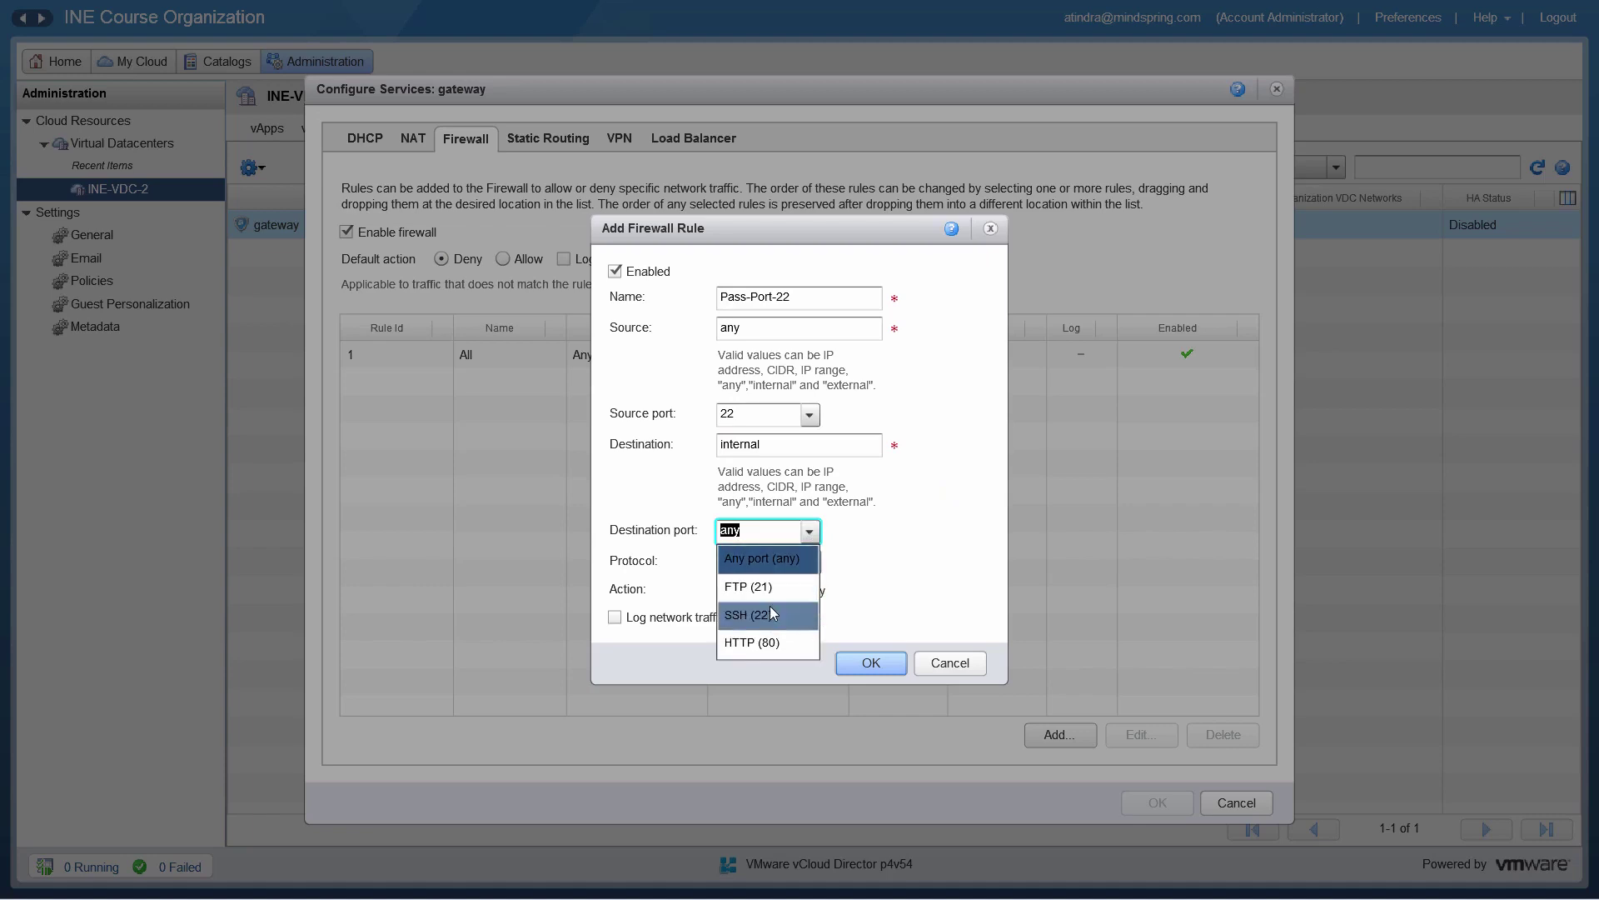
left_click(769, 611)
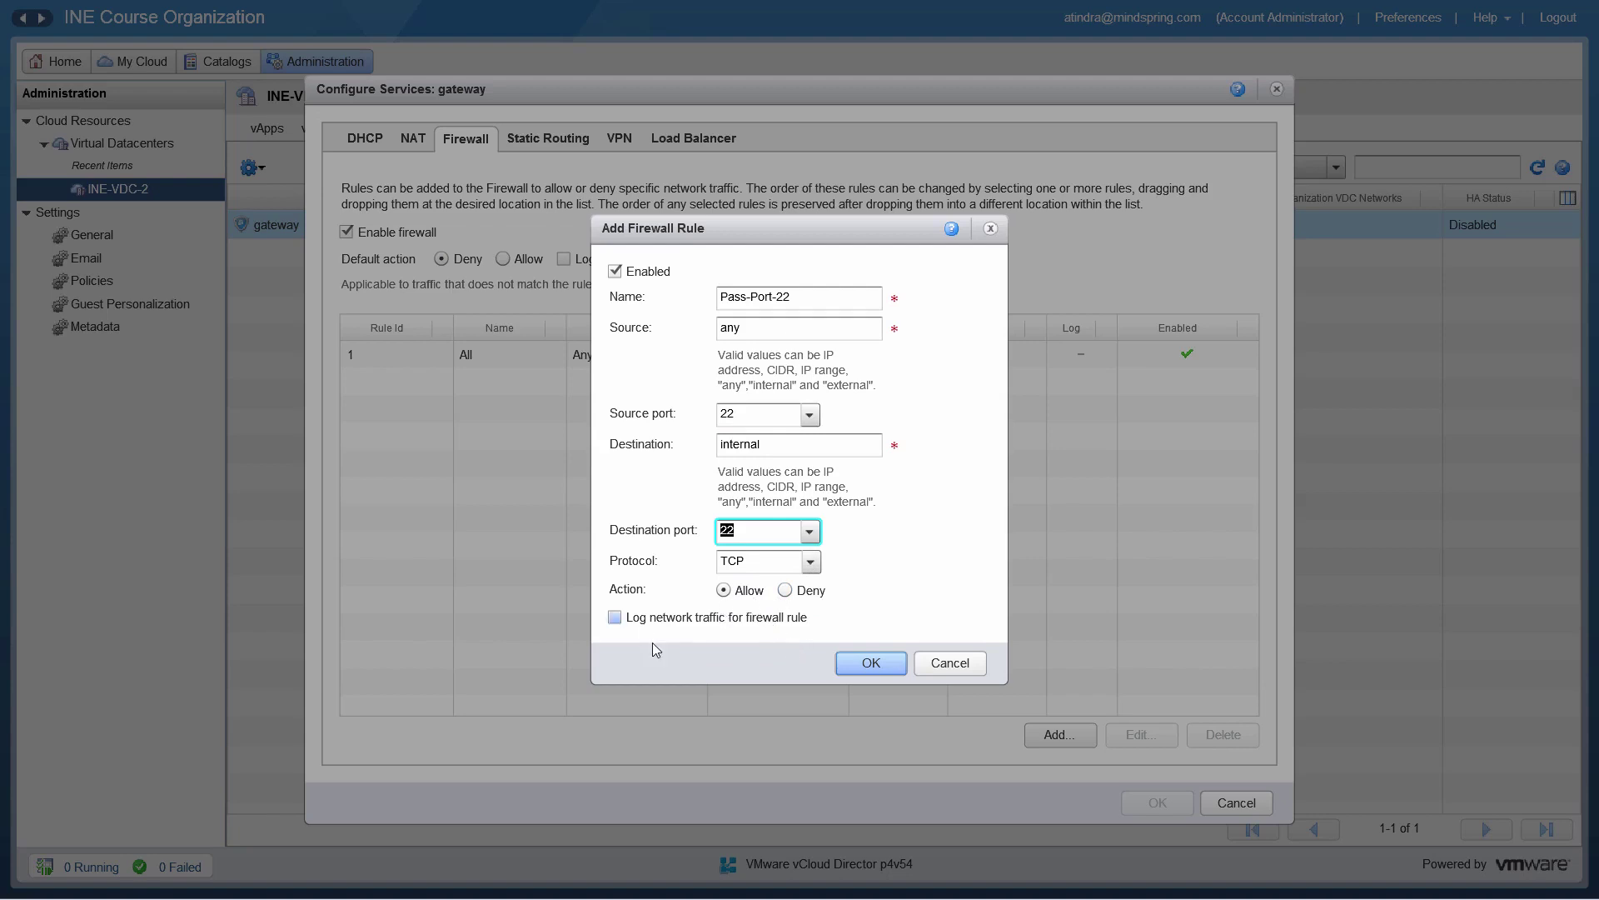
left_click(617, 618)
left_click(877, 663)
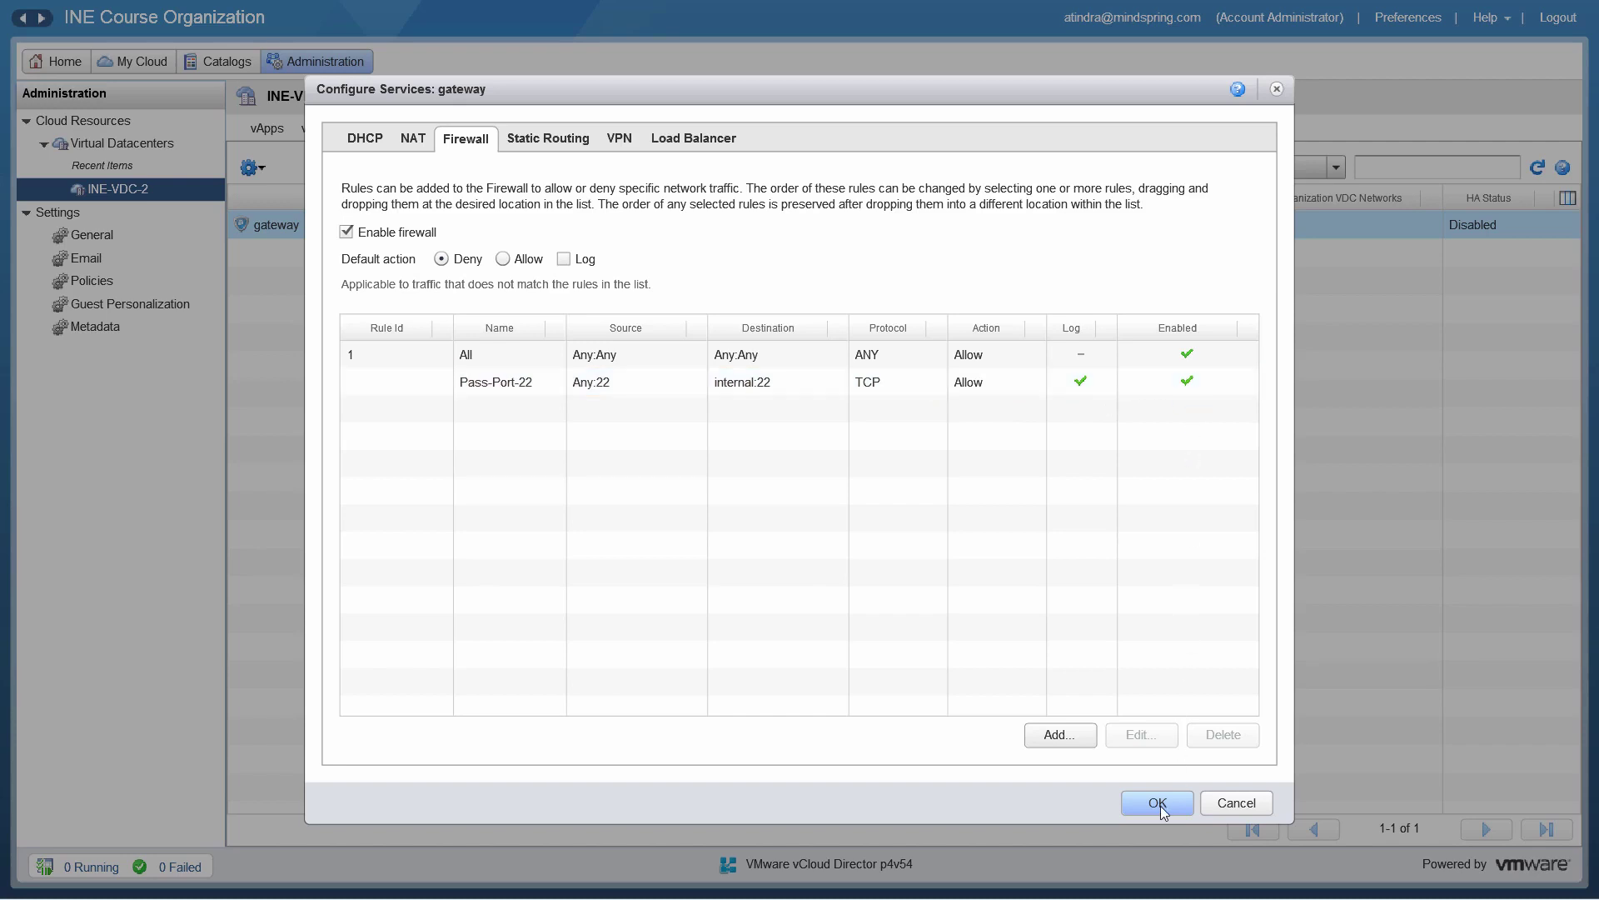
Step: Disable the Pass-Port-22 rule and apply the gateway's service changes
left_click(1188, 382)
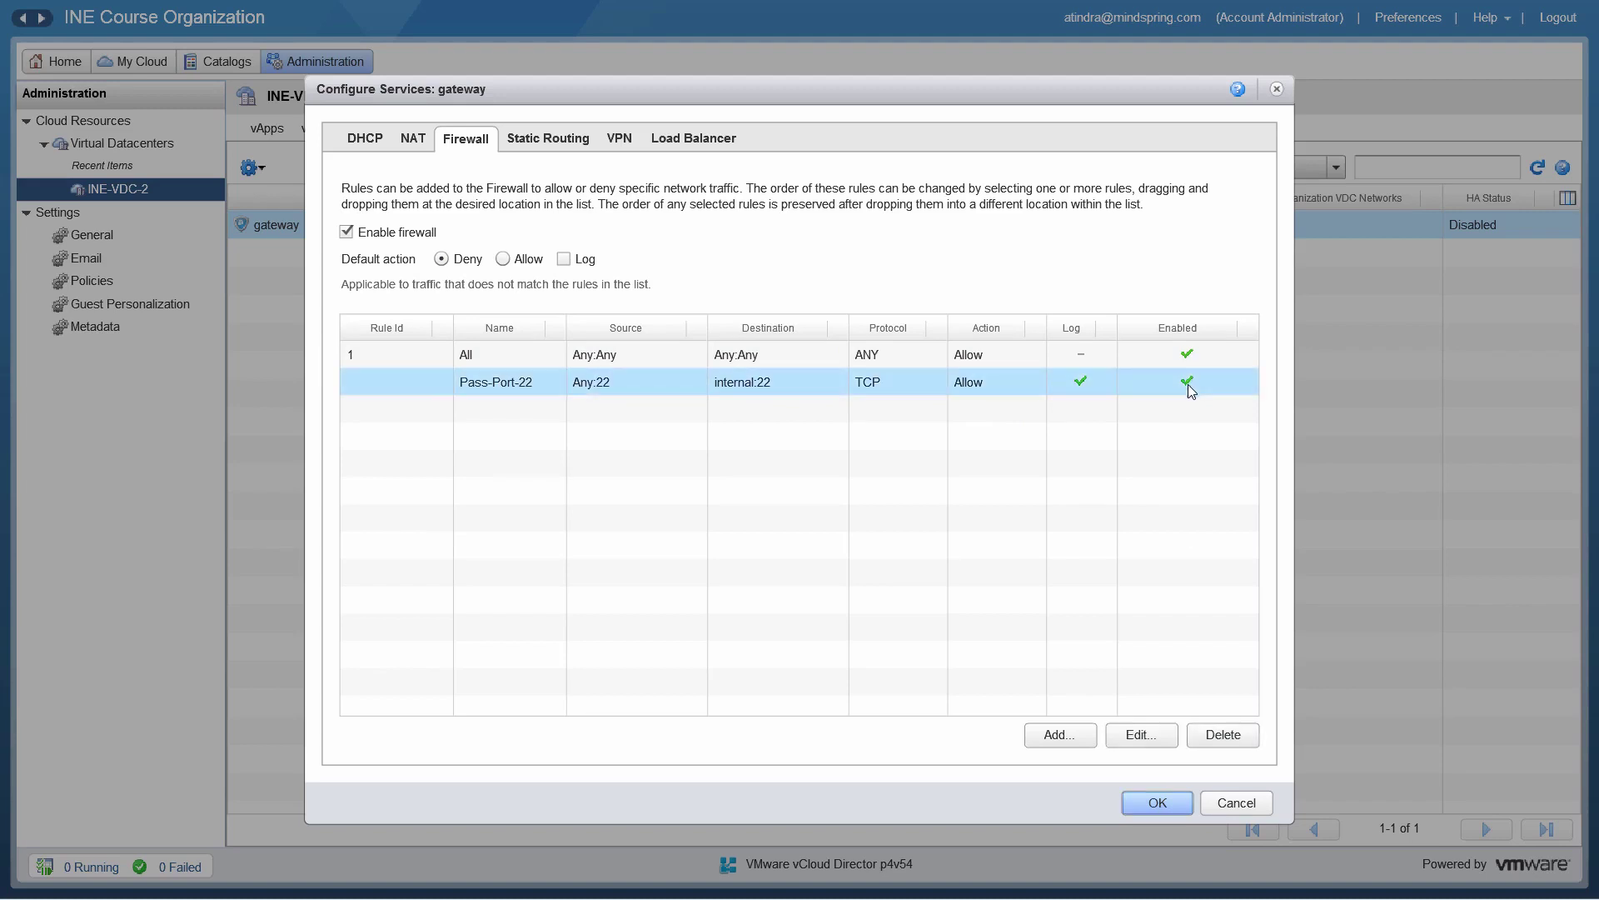
left_click(1138, 739)
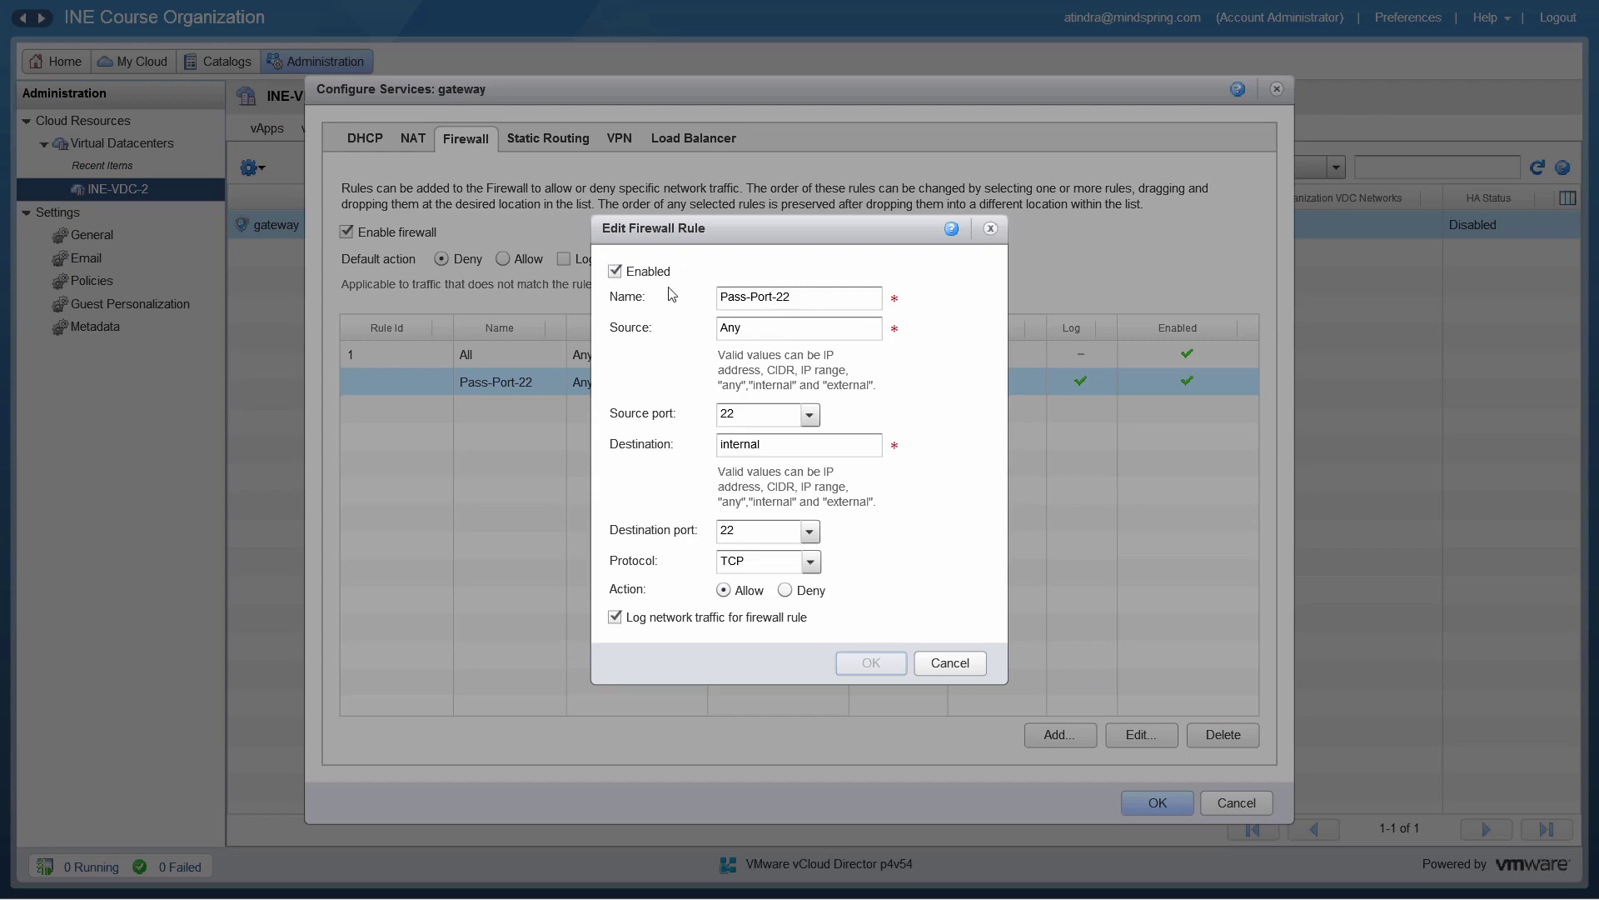
left_click(614, 270)
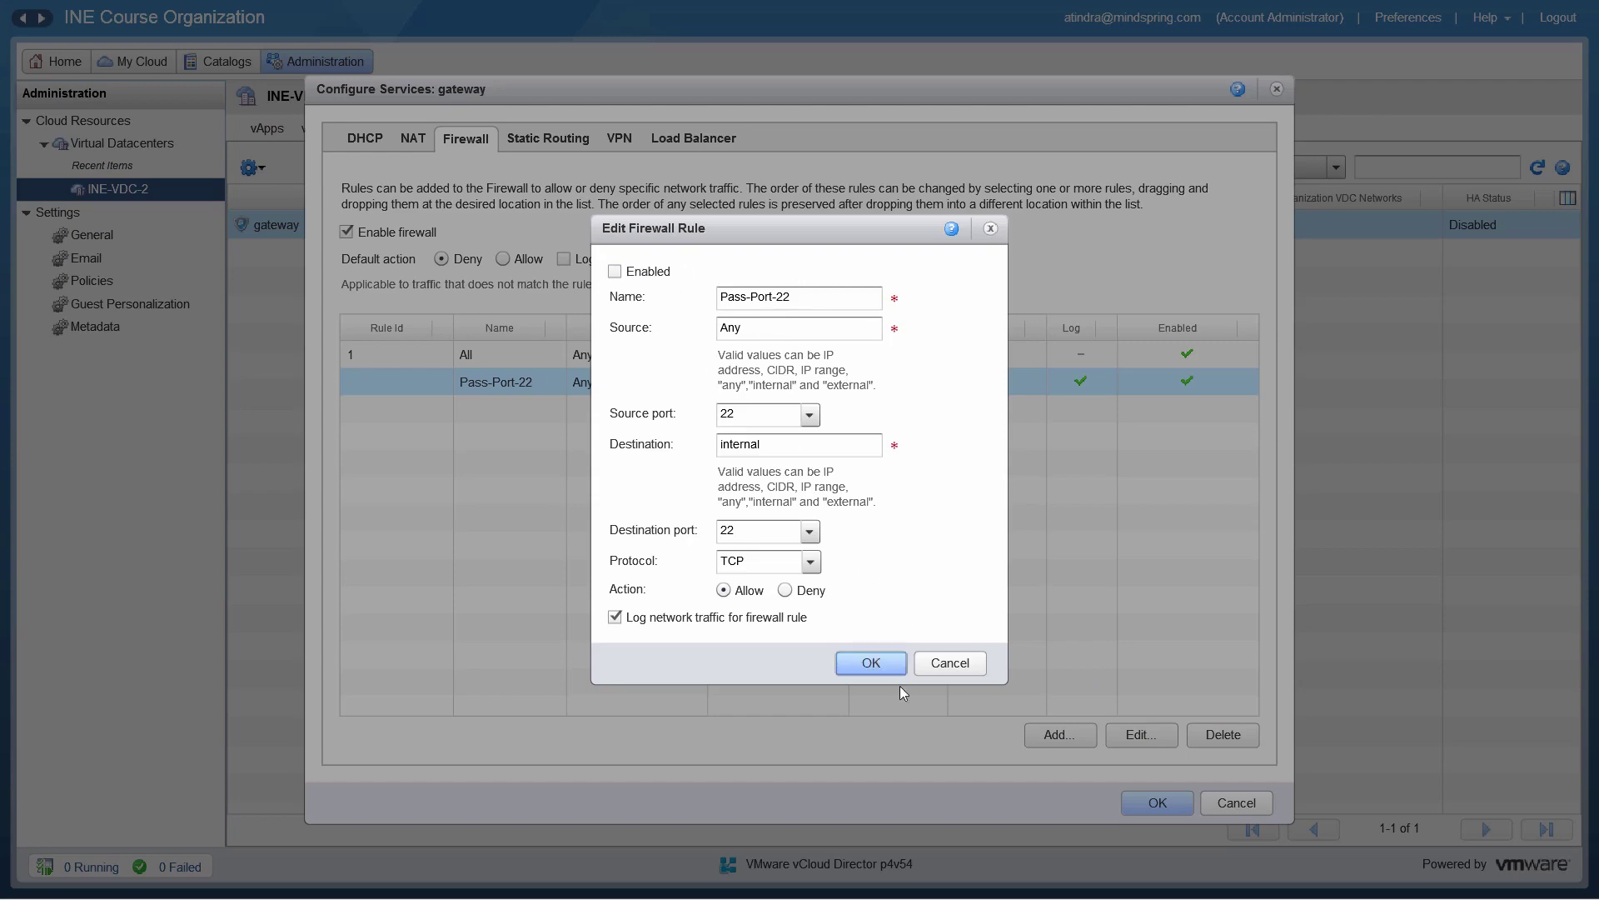
left_click(881, 663)
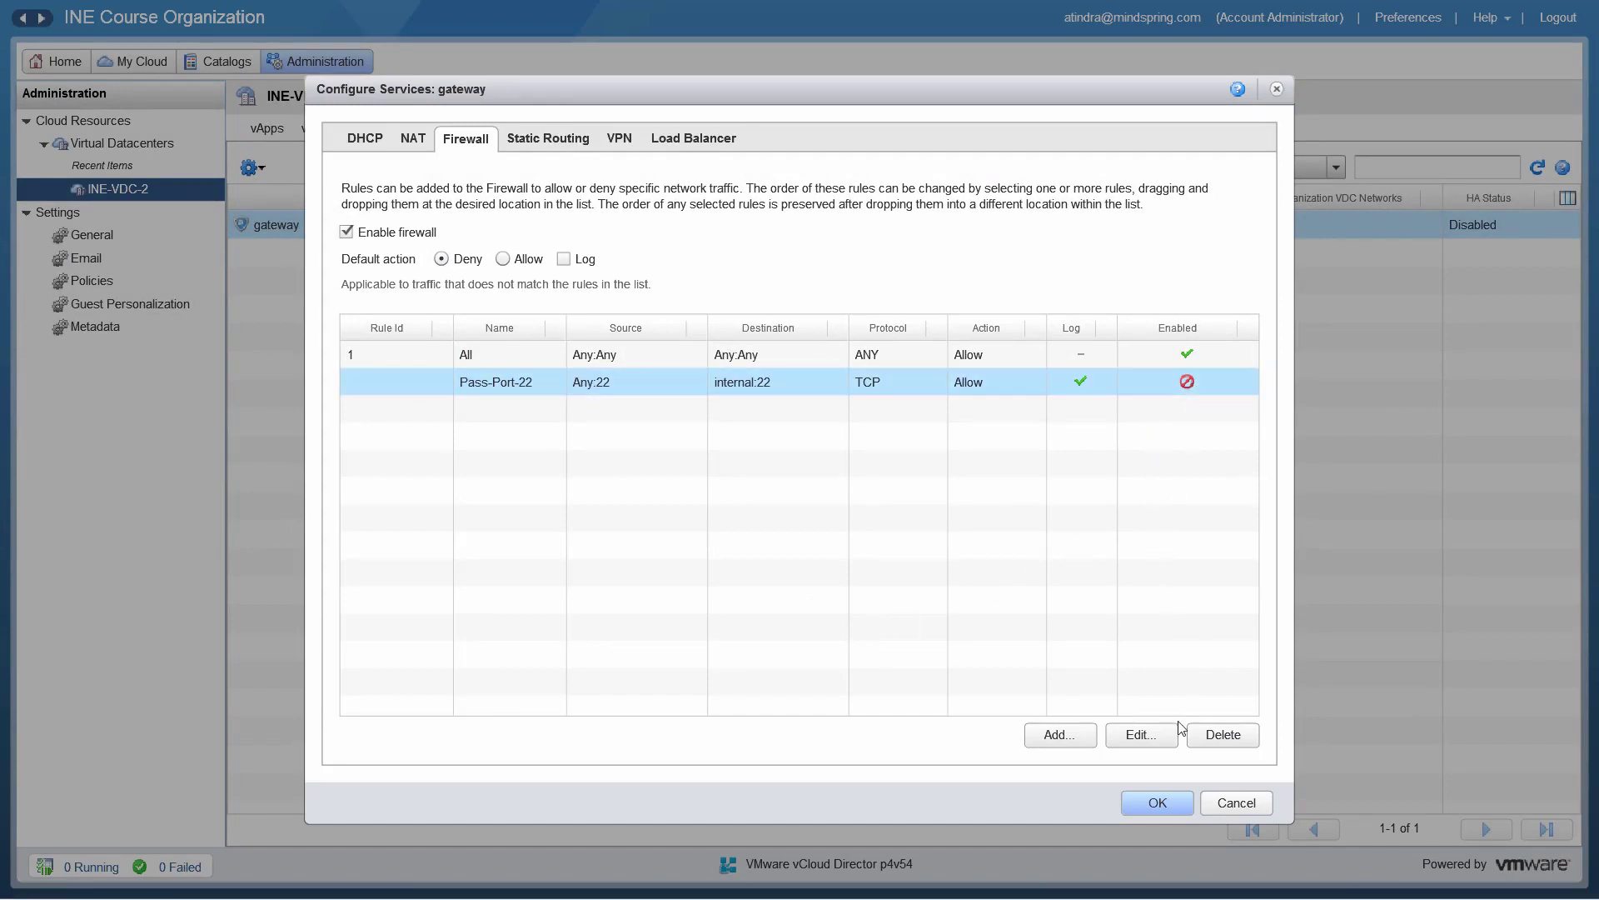
left_click(1157, 806)
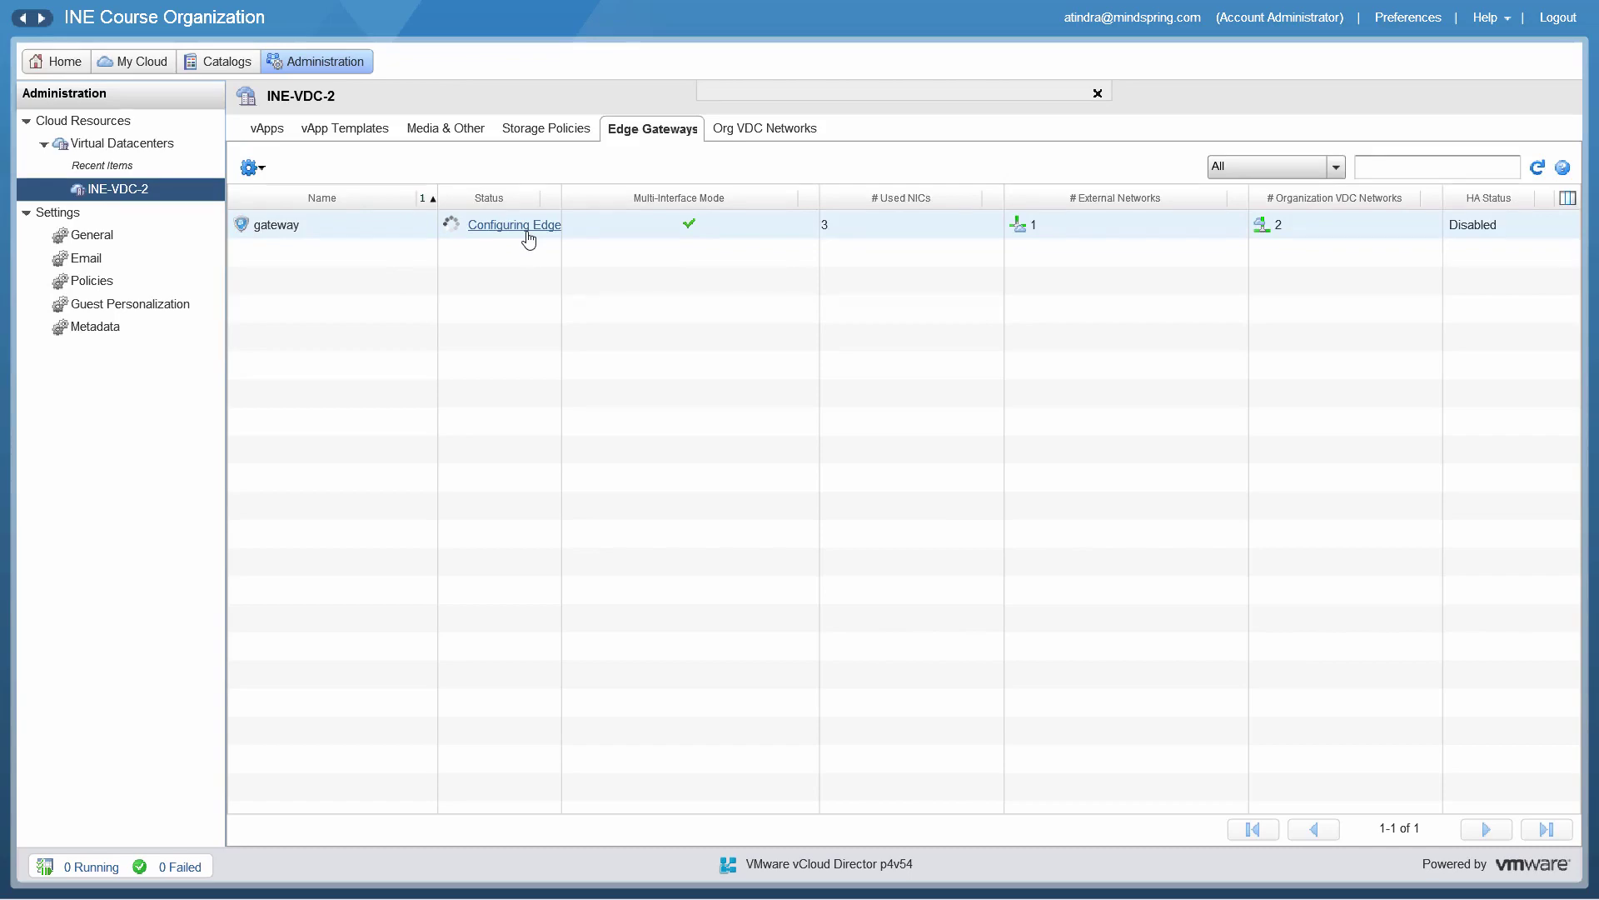
Step: Reload the page so the gateway's status updates after Configuring Edge
key("F5")
Step: Reopen the gateway's Edge Gateway Services and view its four SNAT/DNAT rules
left_click(297, 223)
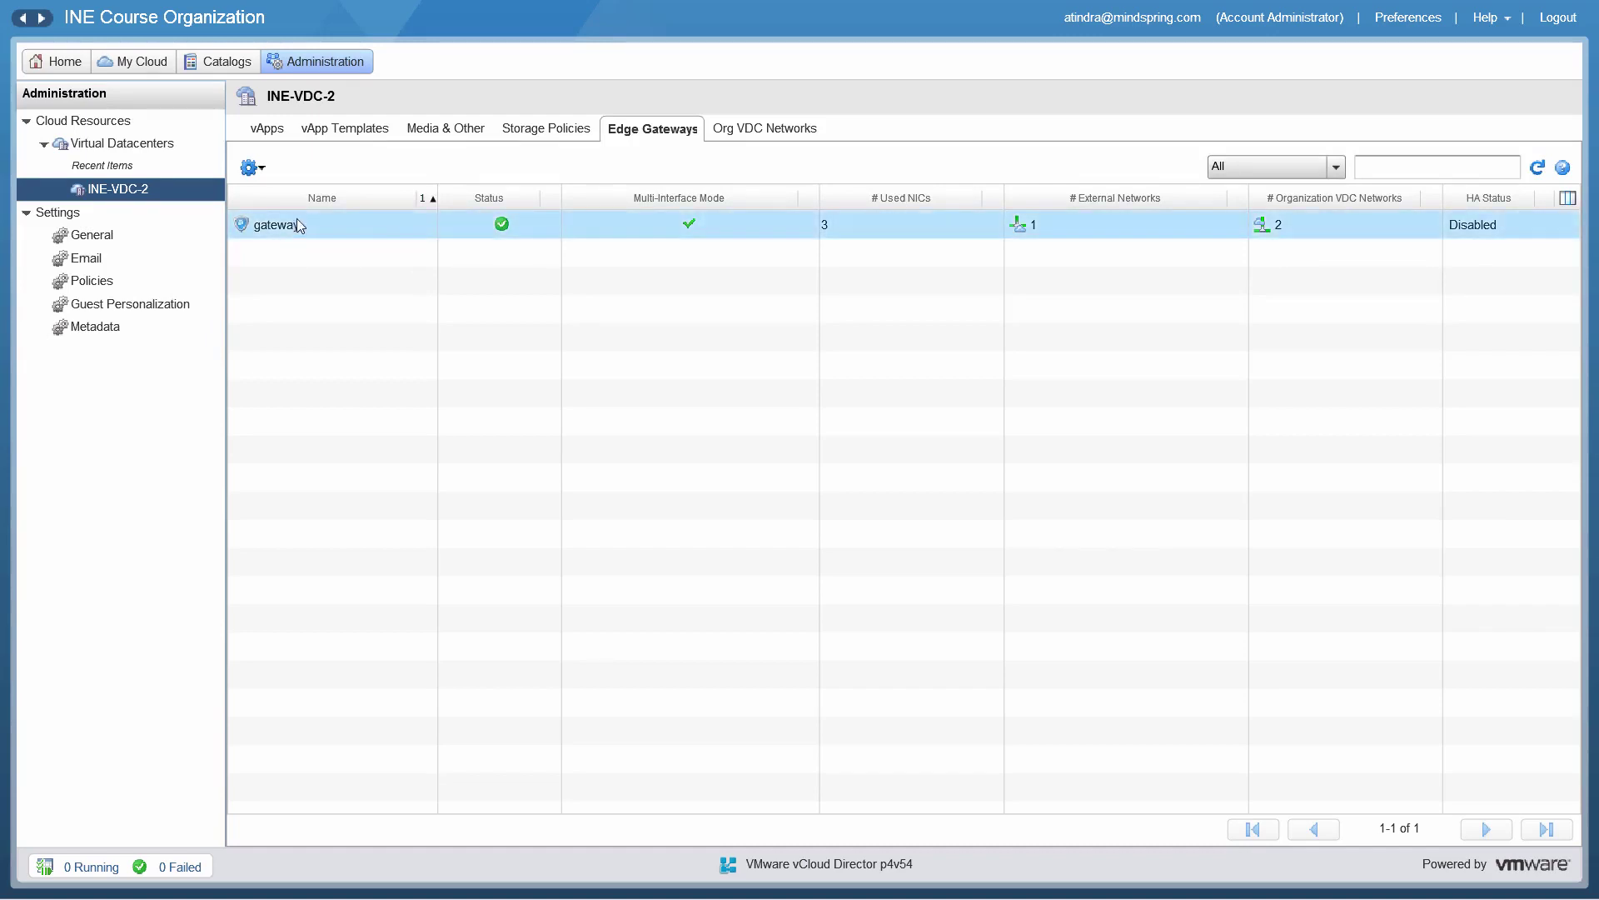
left_click(260, 169)
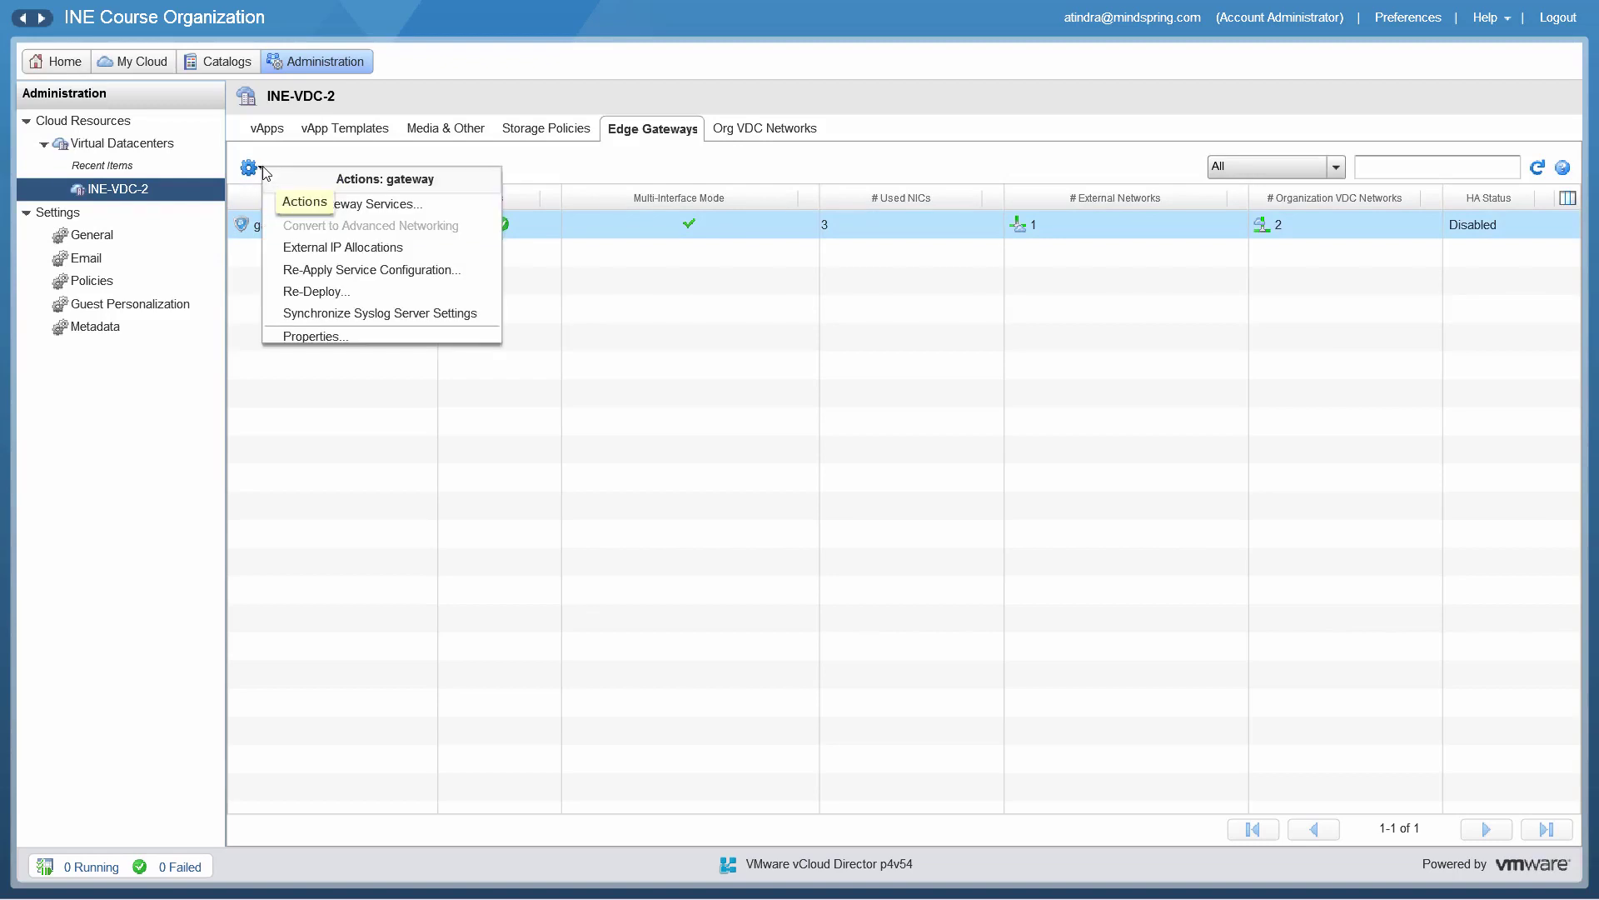
left_click(399, 208)
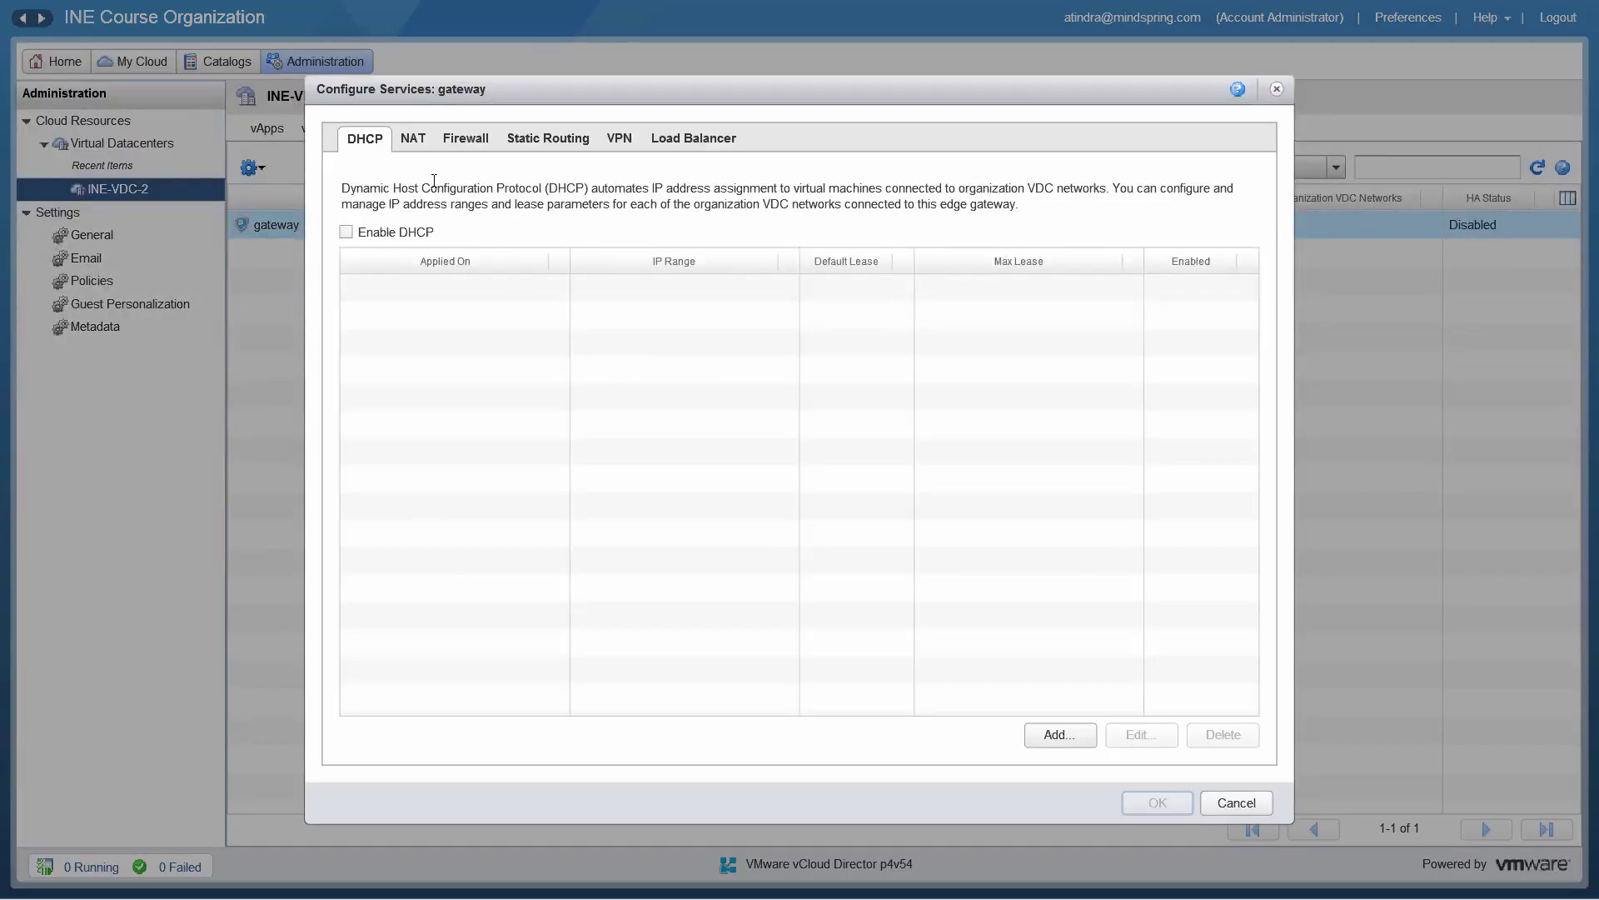
left_click(416, 143)
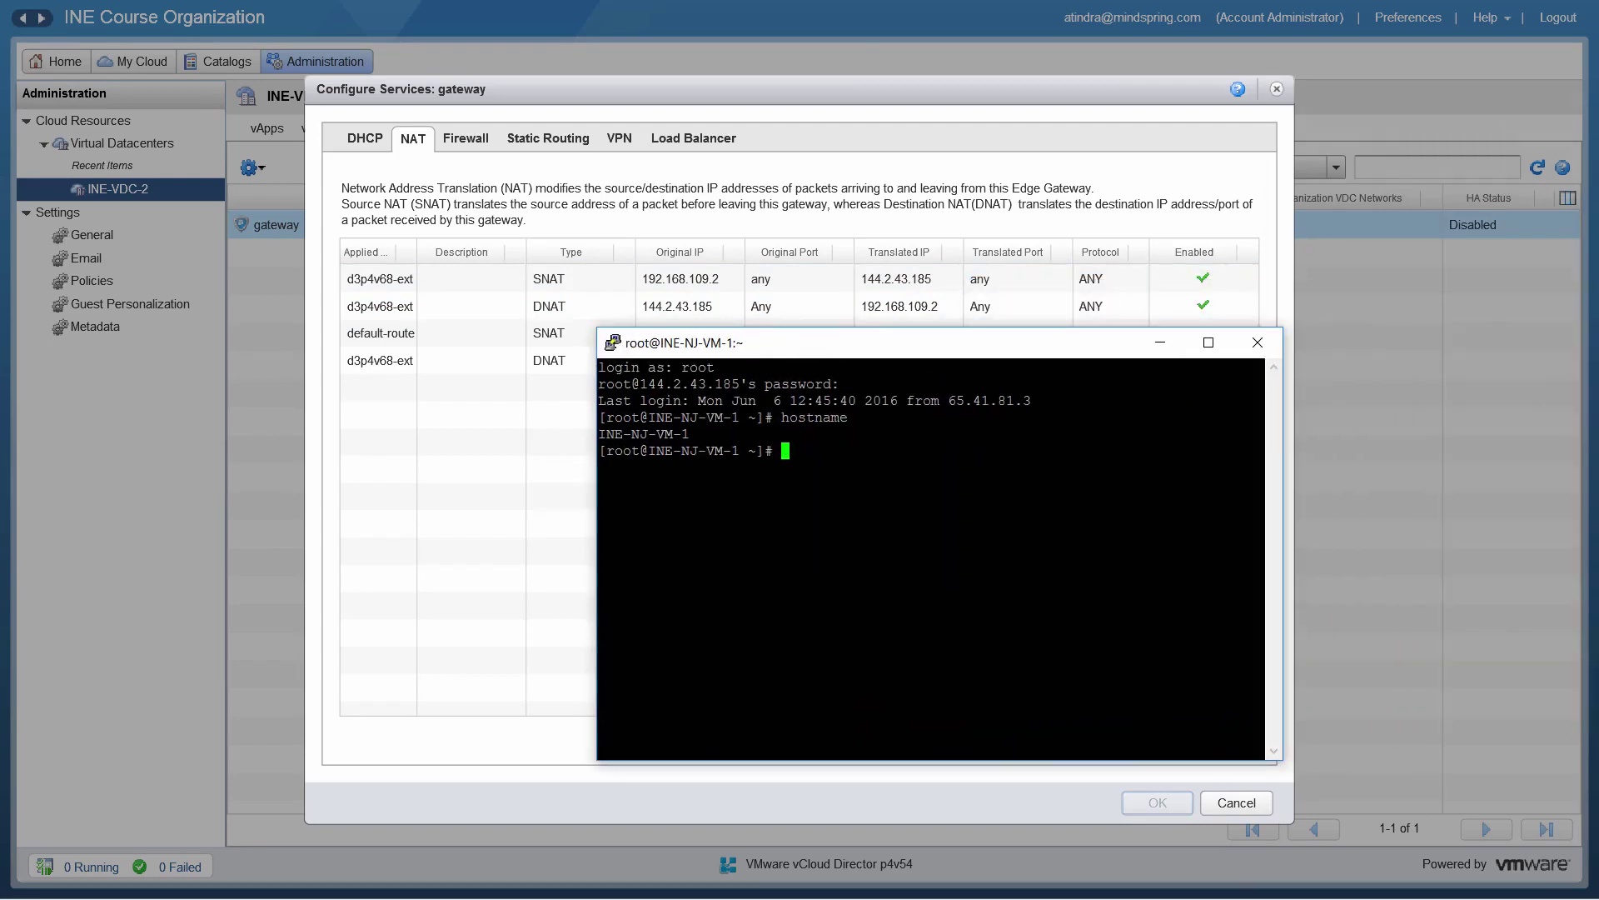
Step: Run ifconfig in PuTTY and select the VM's address 192.168.109.2
type("ifconfig")
key("Return")
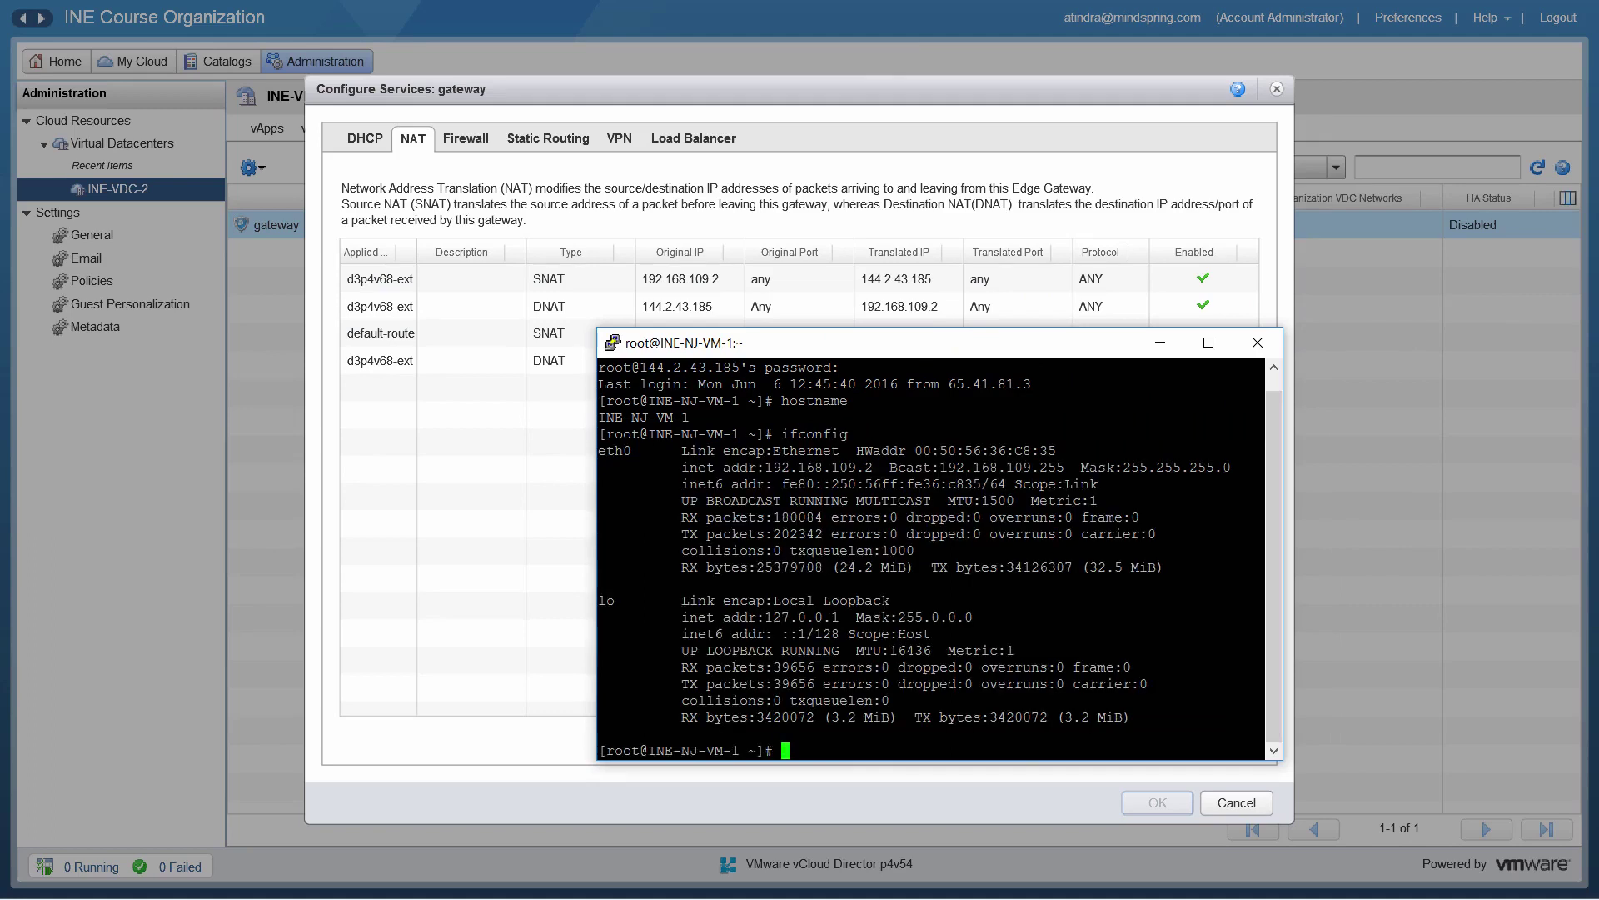
left_click_drag(765, 466, 872, 467)
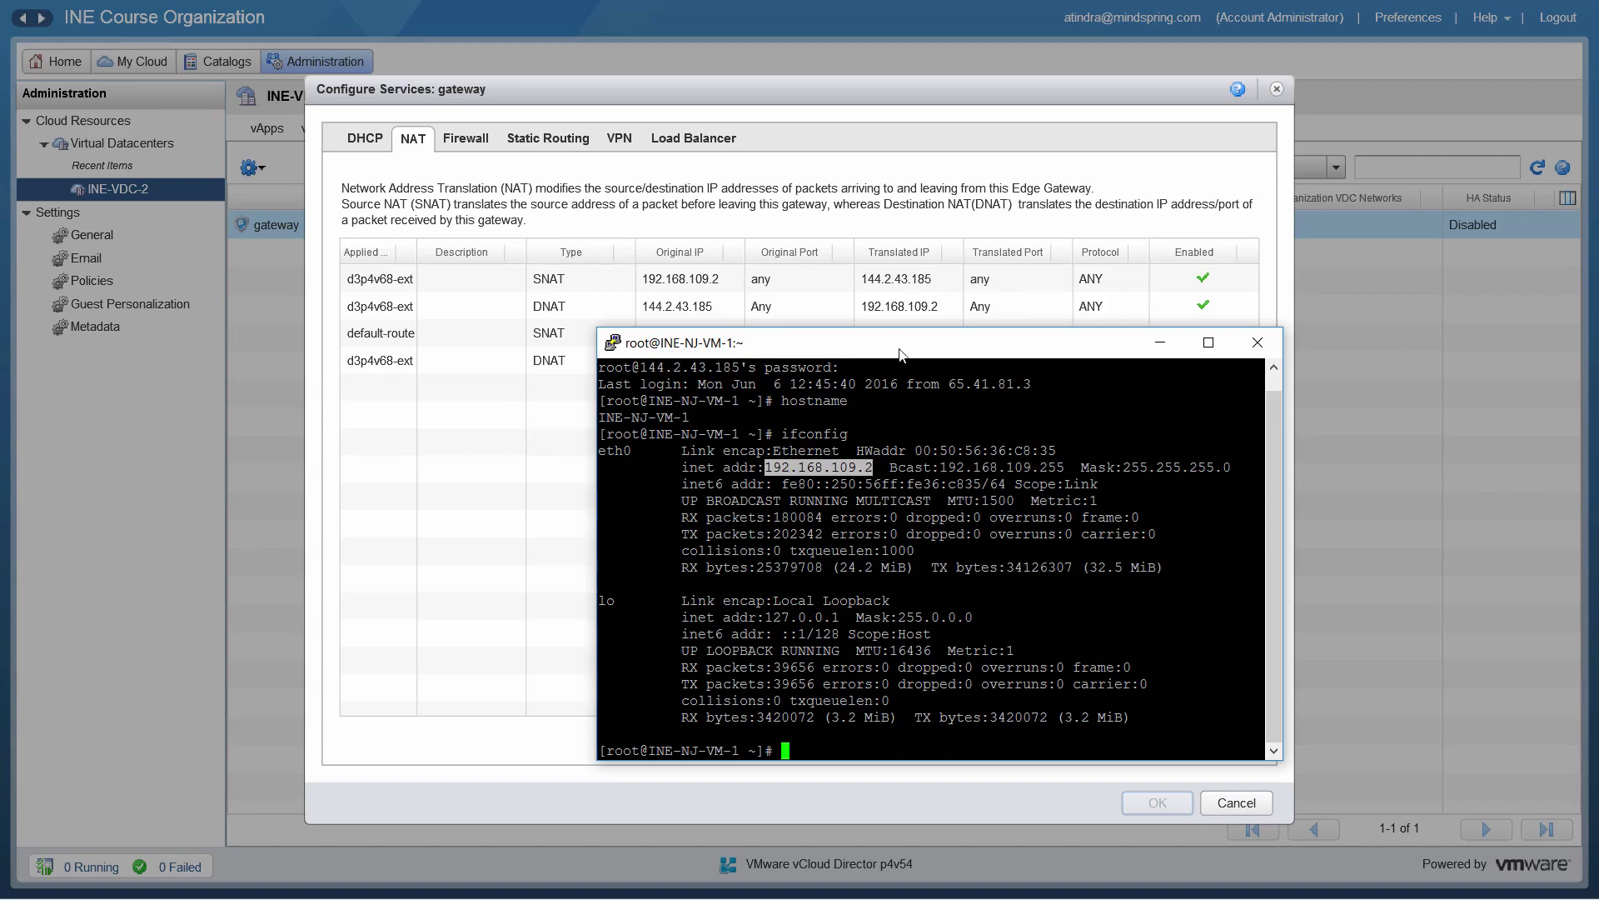
Step: Move the PuTTY window aside and hide it to reveal the full NAT table
left_click_drag(902, 353, 852, 429)
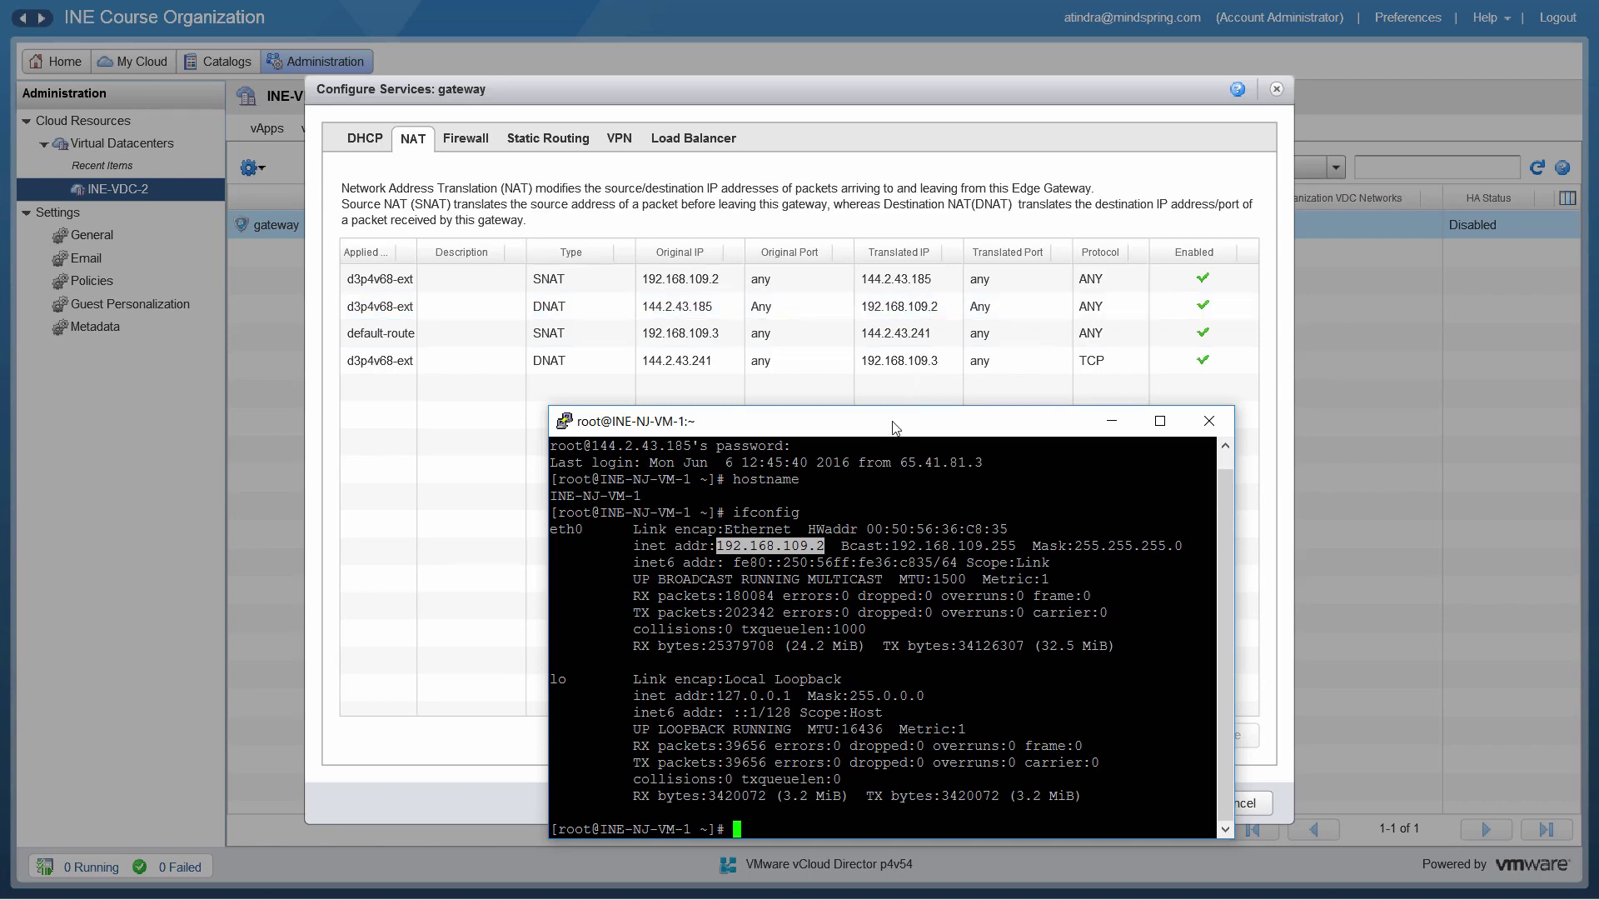
left_click_drag(890, 422, 1088, 323)
key("alt+Tab")
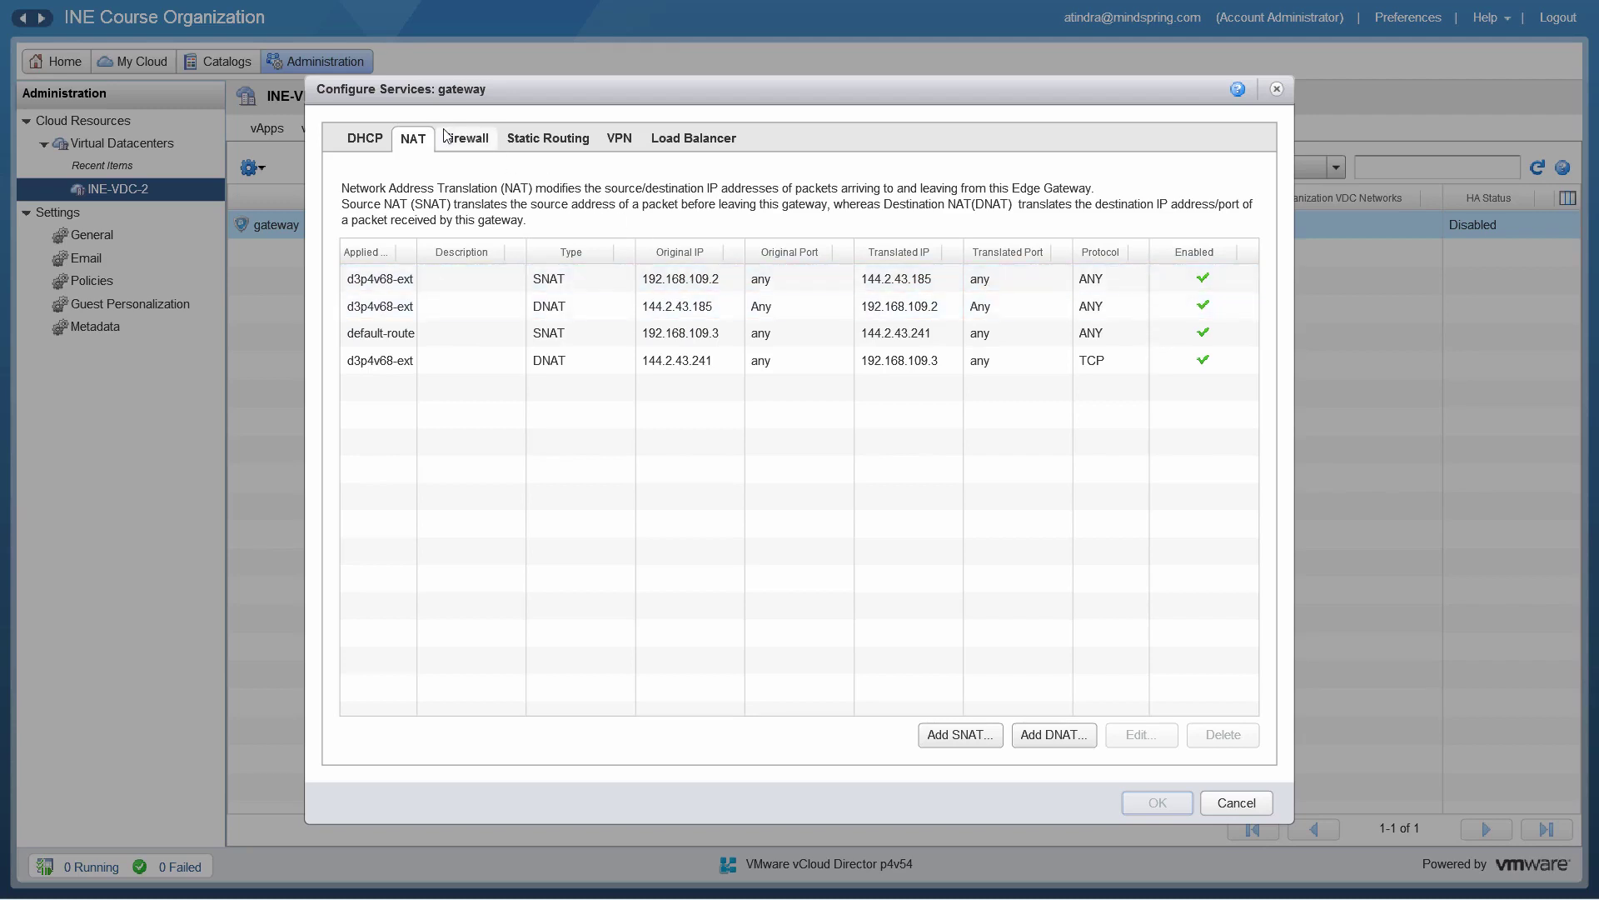
Step: Review the gateway's firewall rules, then cancel out of the services dialog
left_click(470, 146)
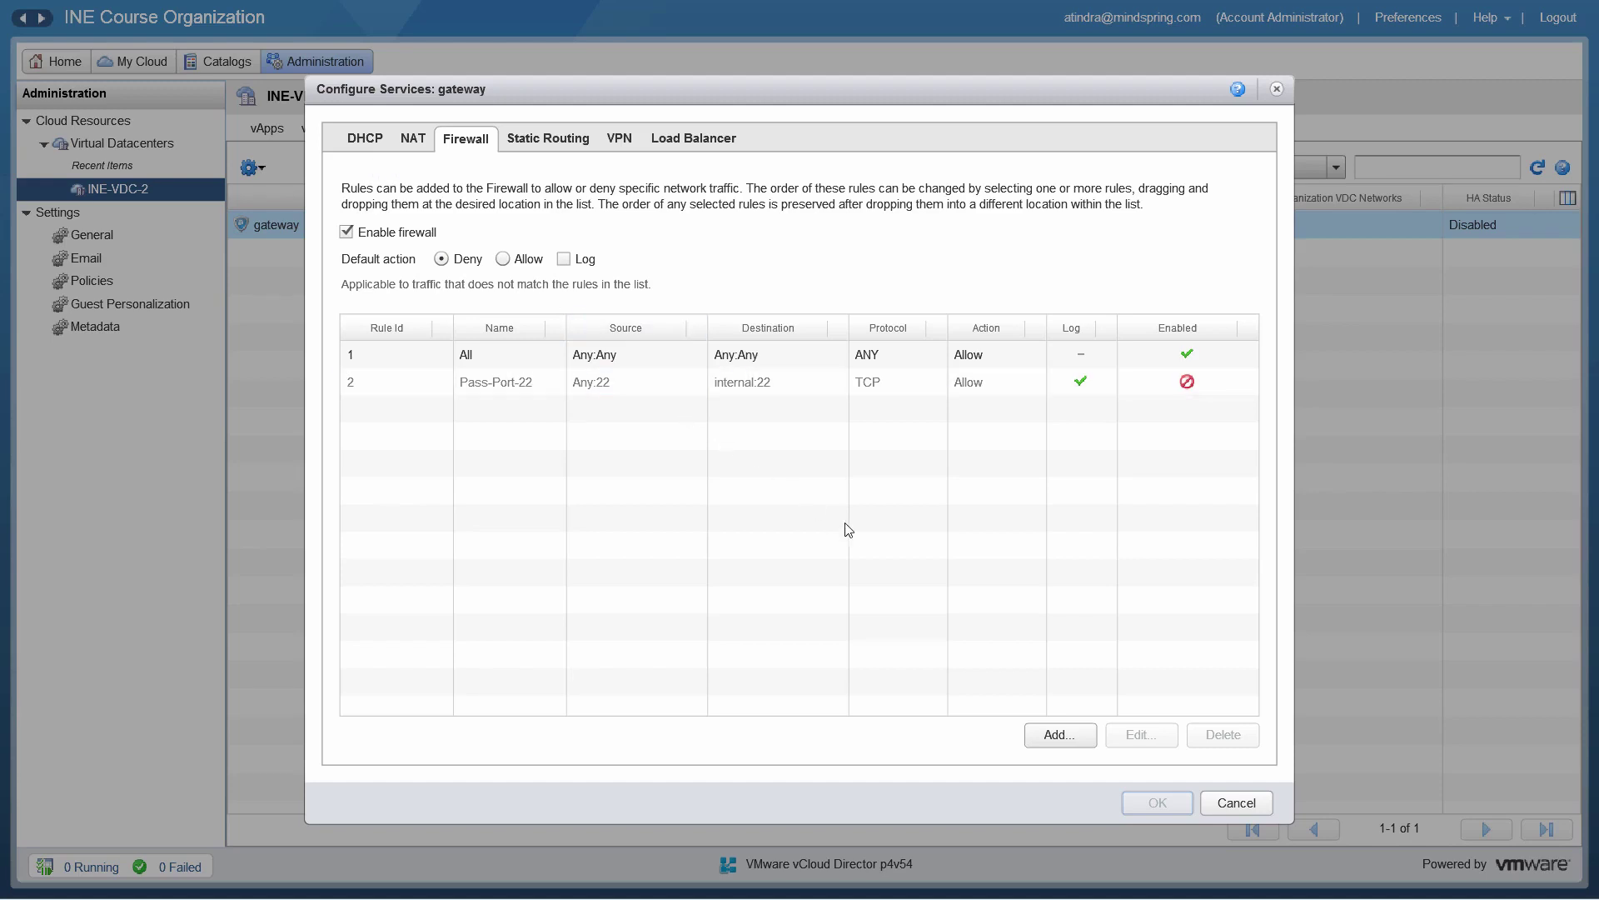
left_click(1235, 802)
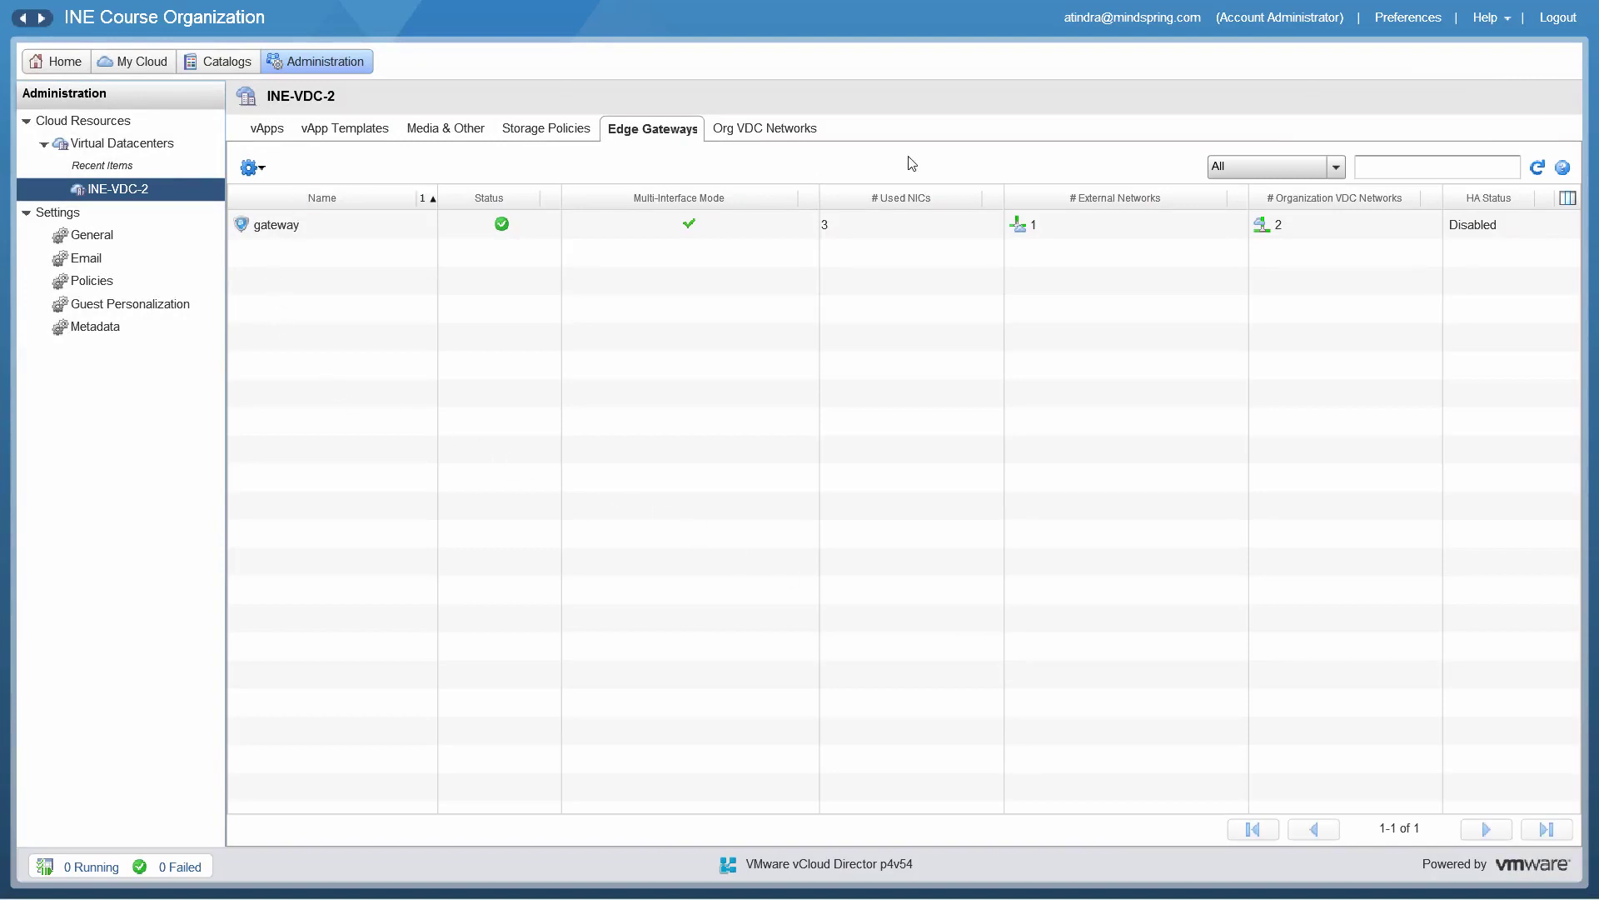
Step: In vCloud Air, open INE-Demo-1 from INE-VDC-2's VM list, confirm it's powered off, return
mouse_move(943, 5)
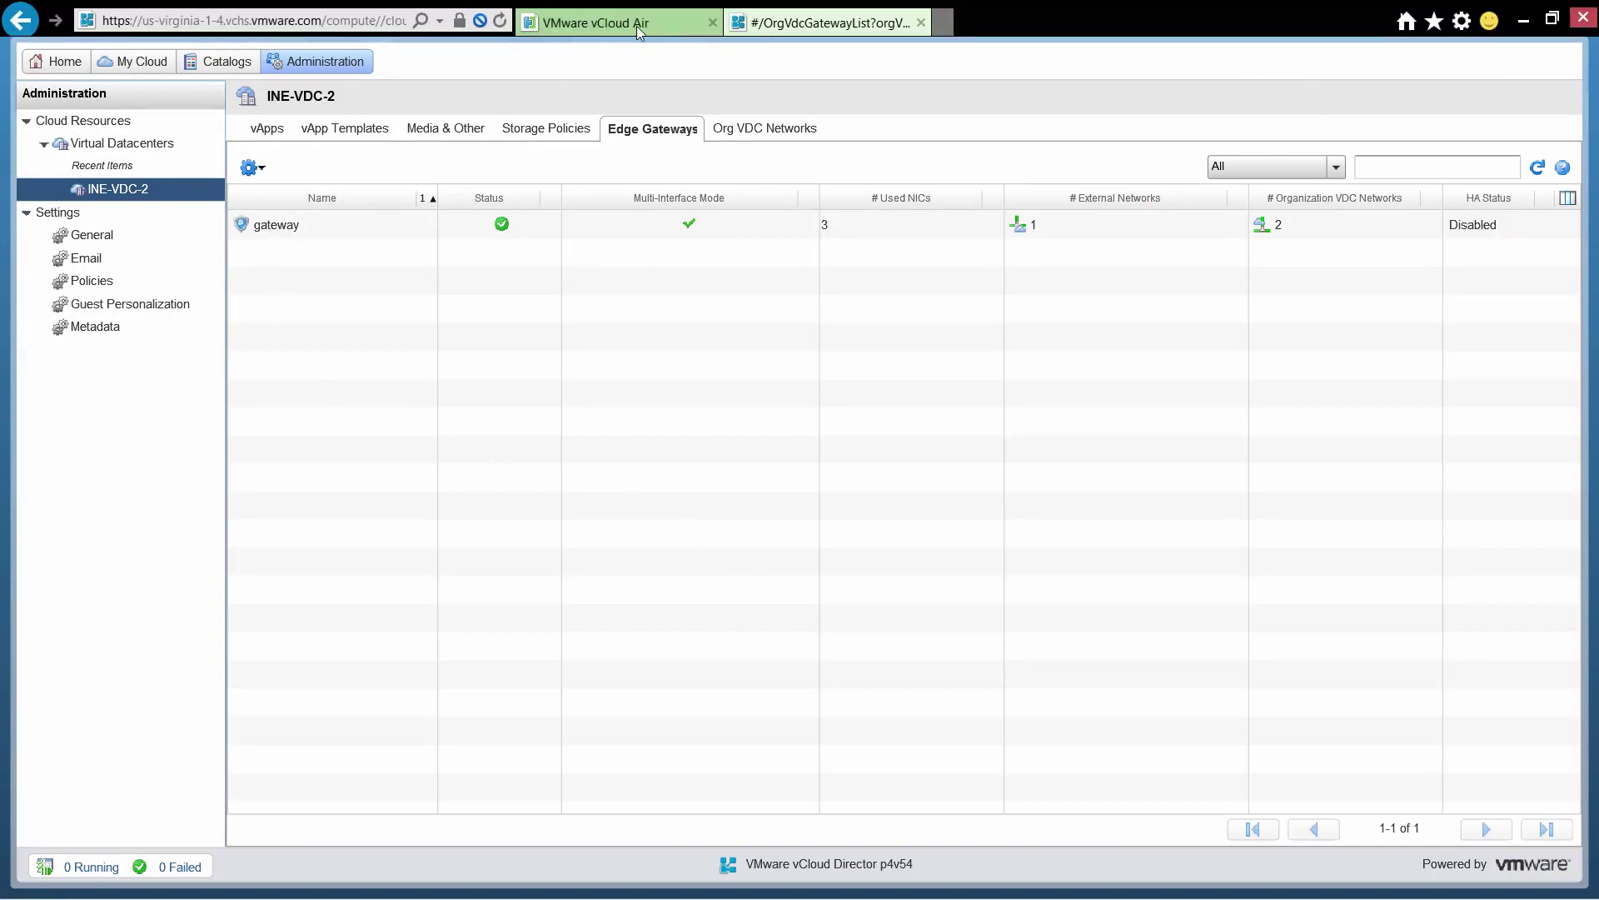
left_click(612, 25)
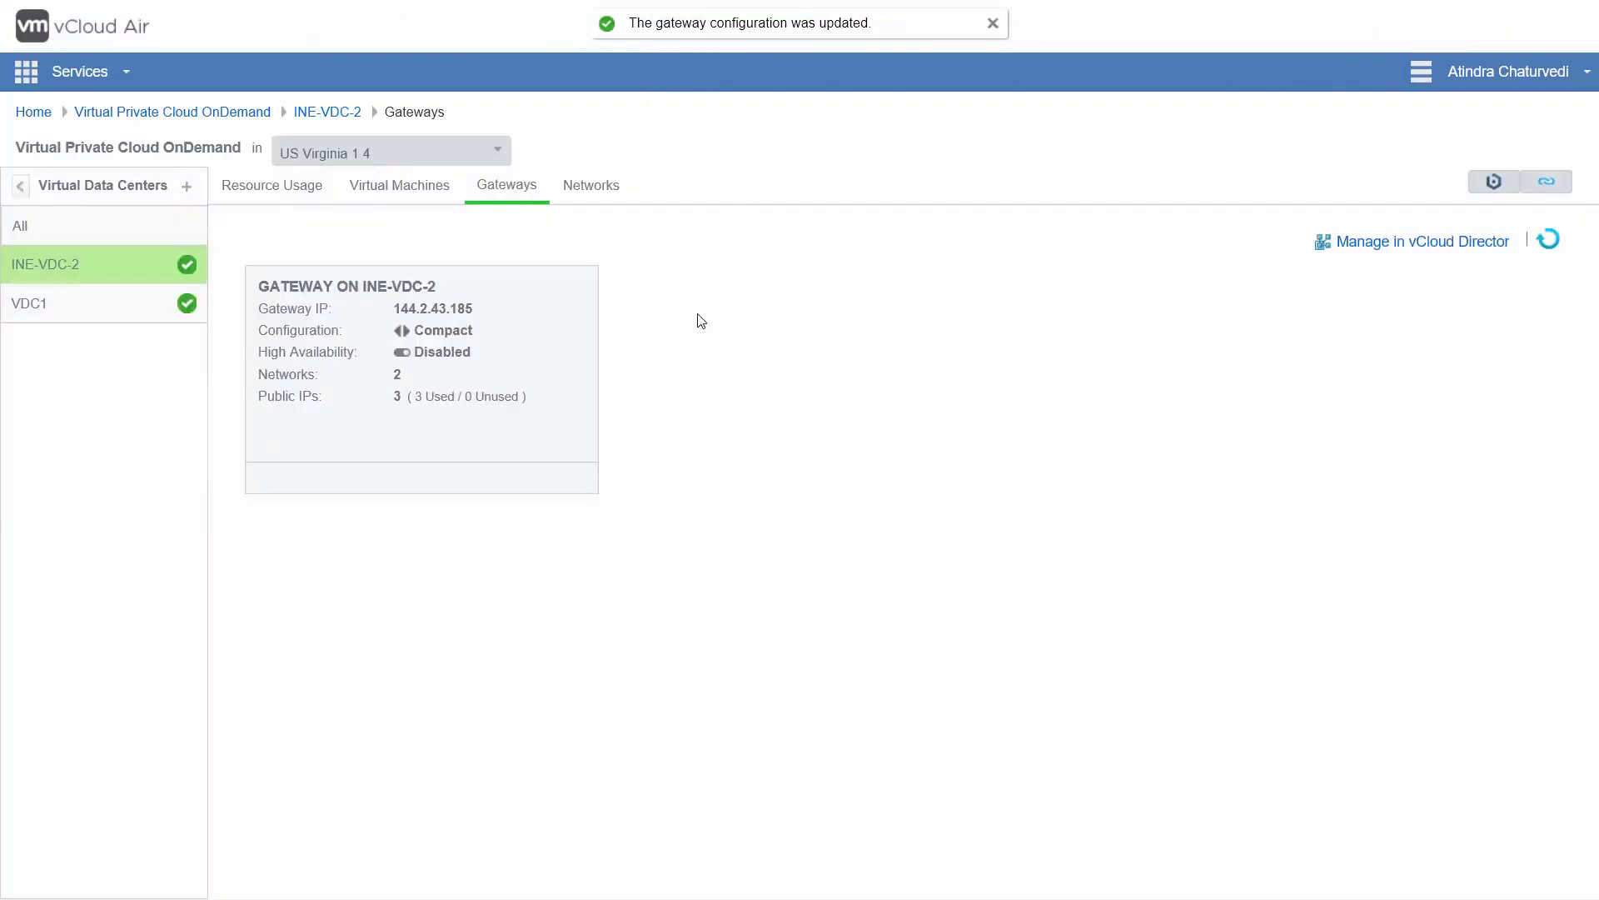
left_click(403, 189)
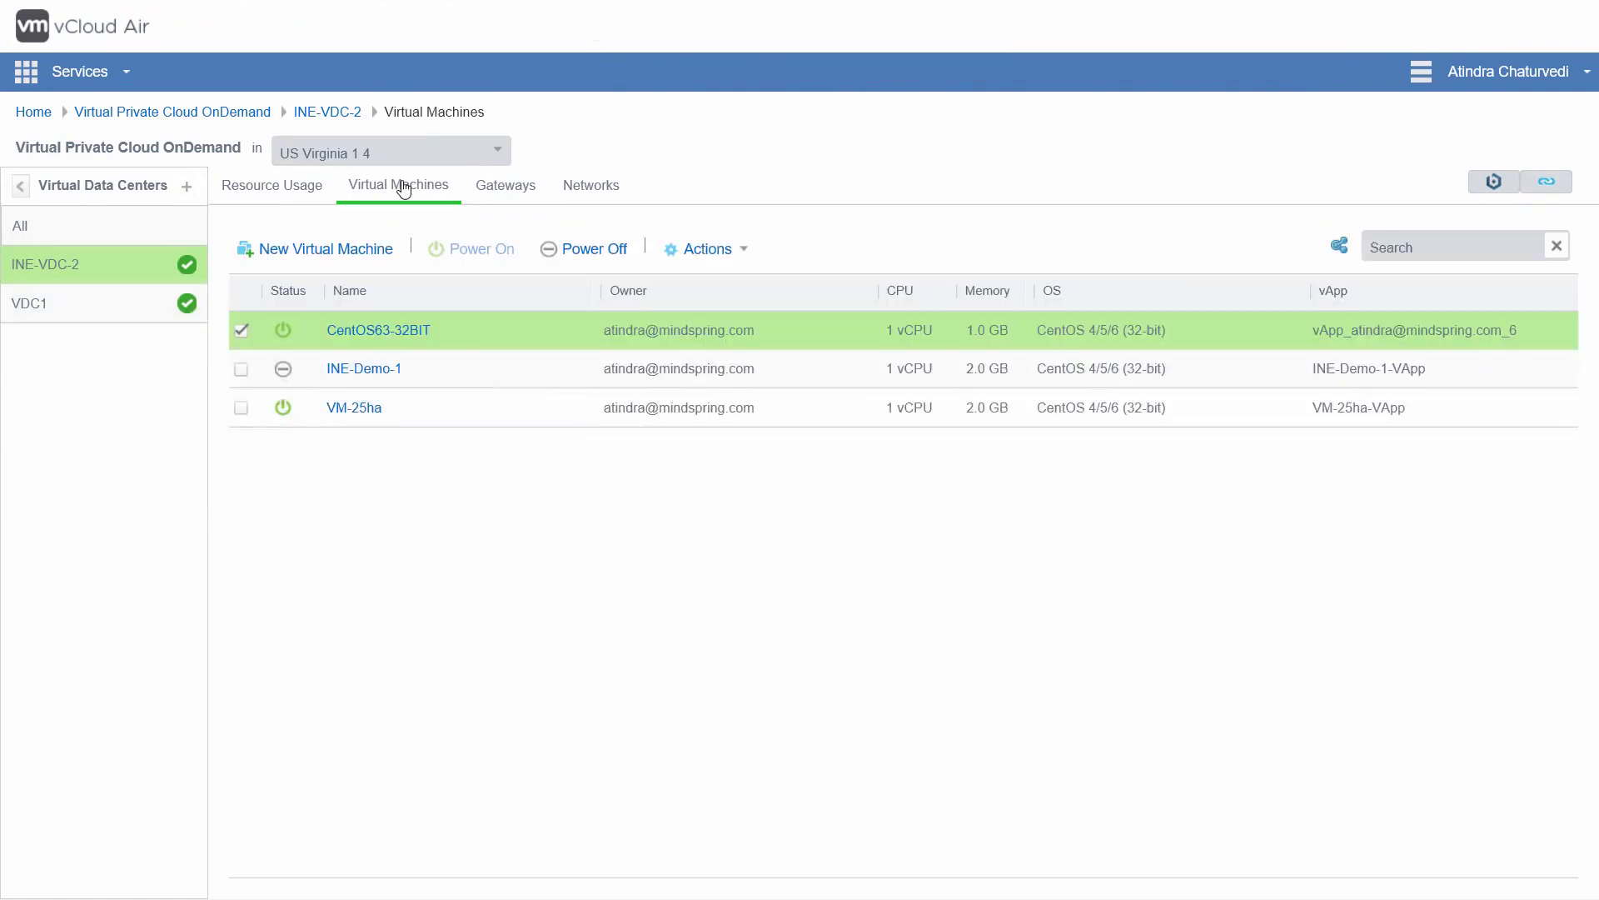
left_click(366, 370)
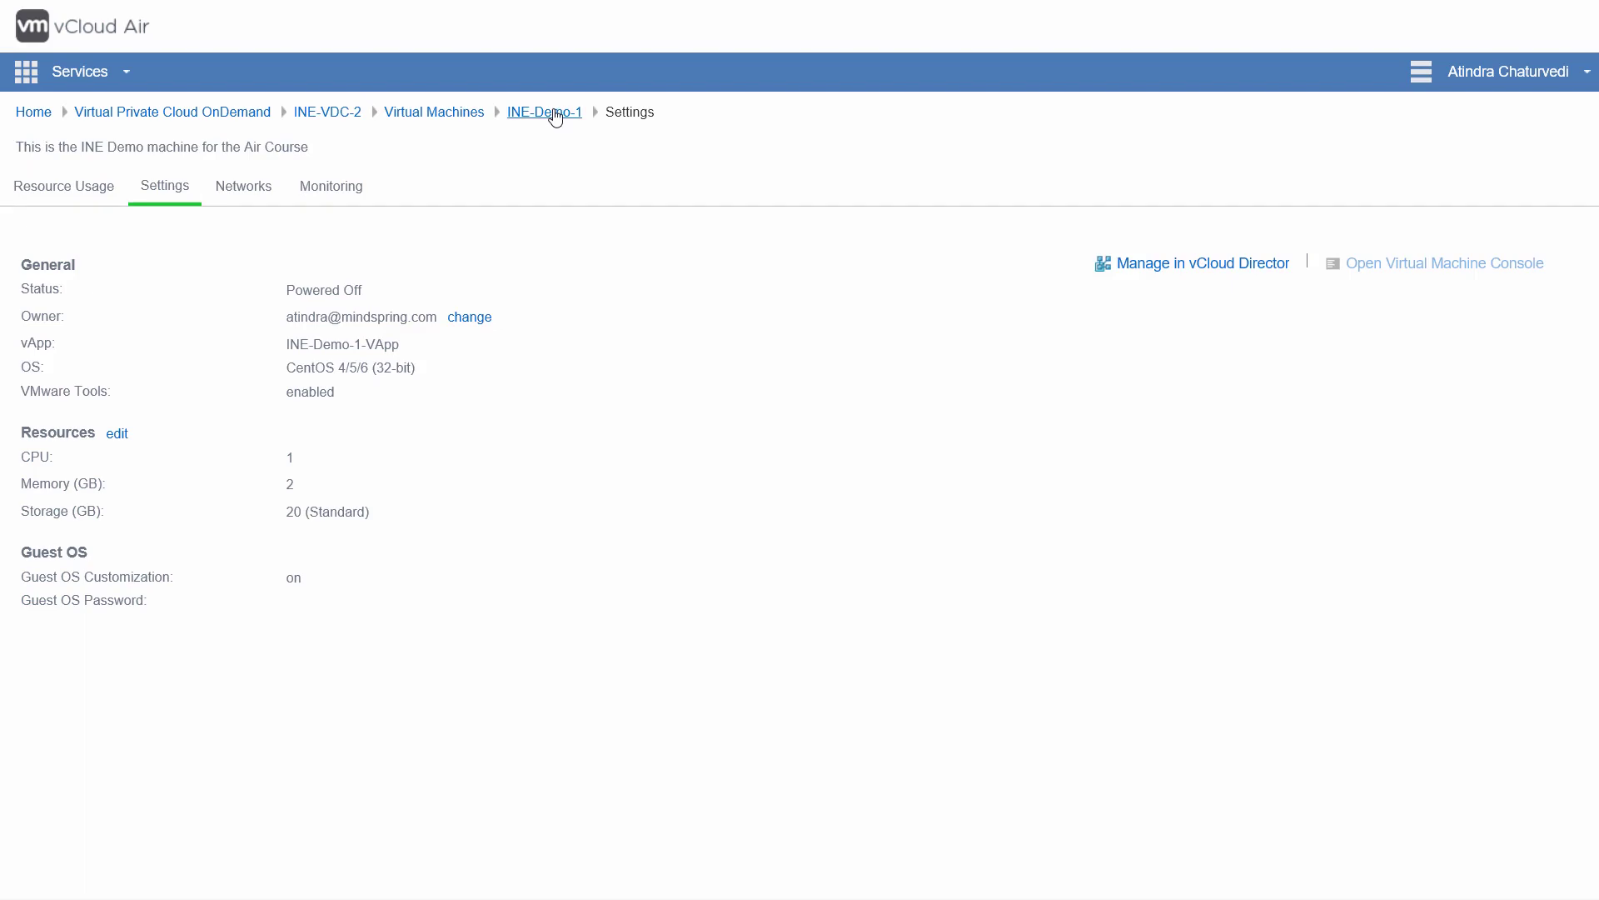
left_click(453, 118)
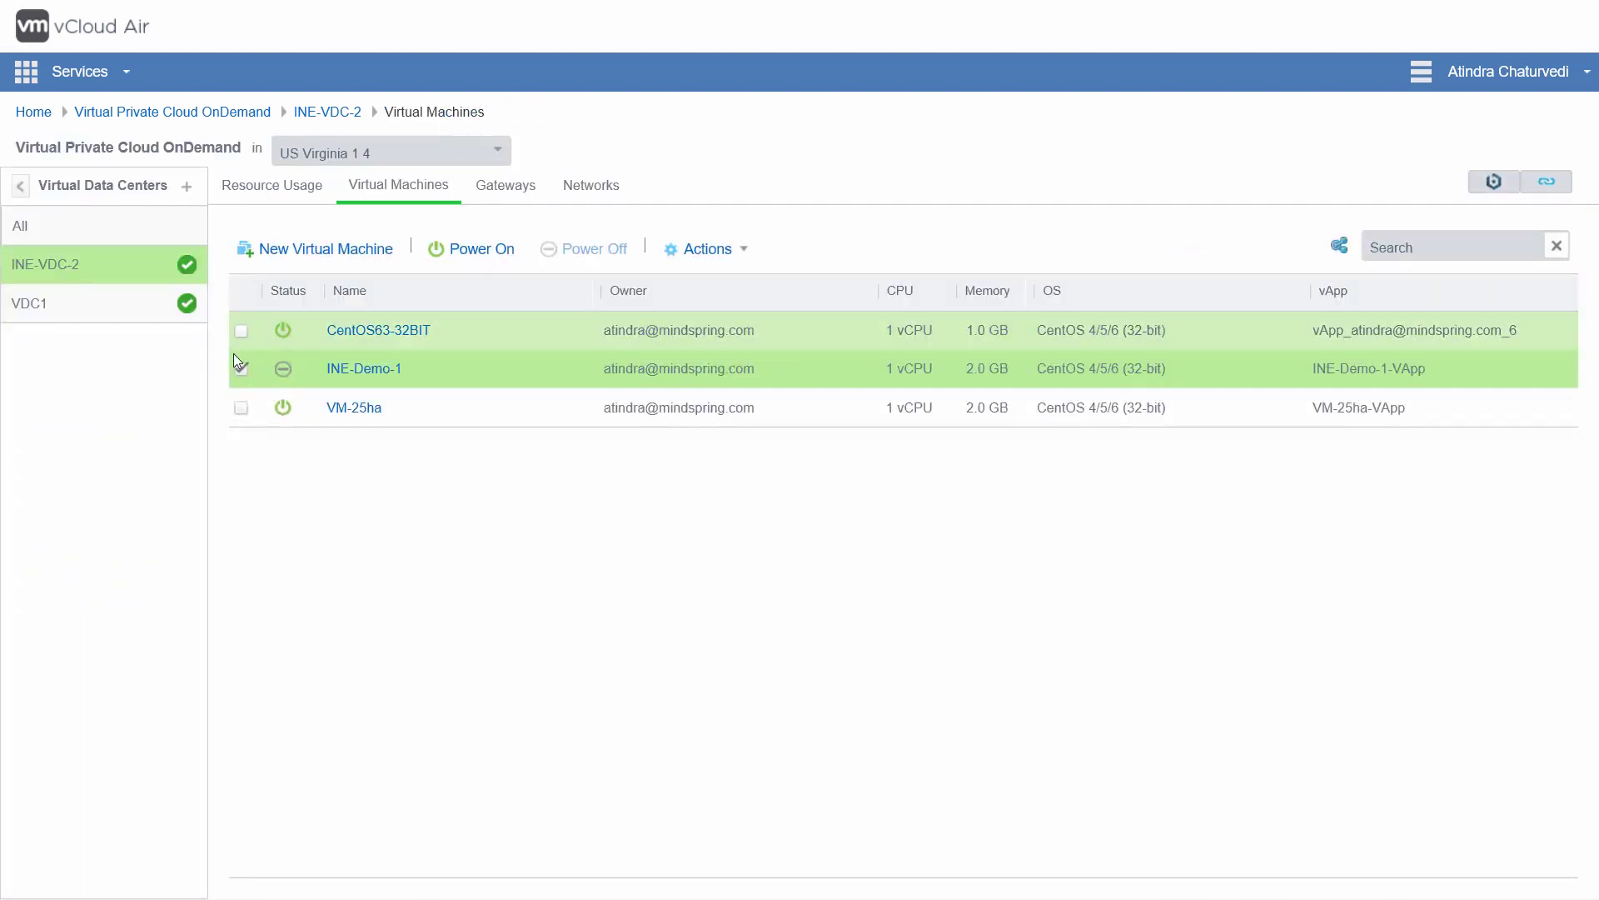
Step: Power on INE-Demo-1 and confirm all three INE-VDC-2 machines are running
left_click(481, 252)
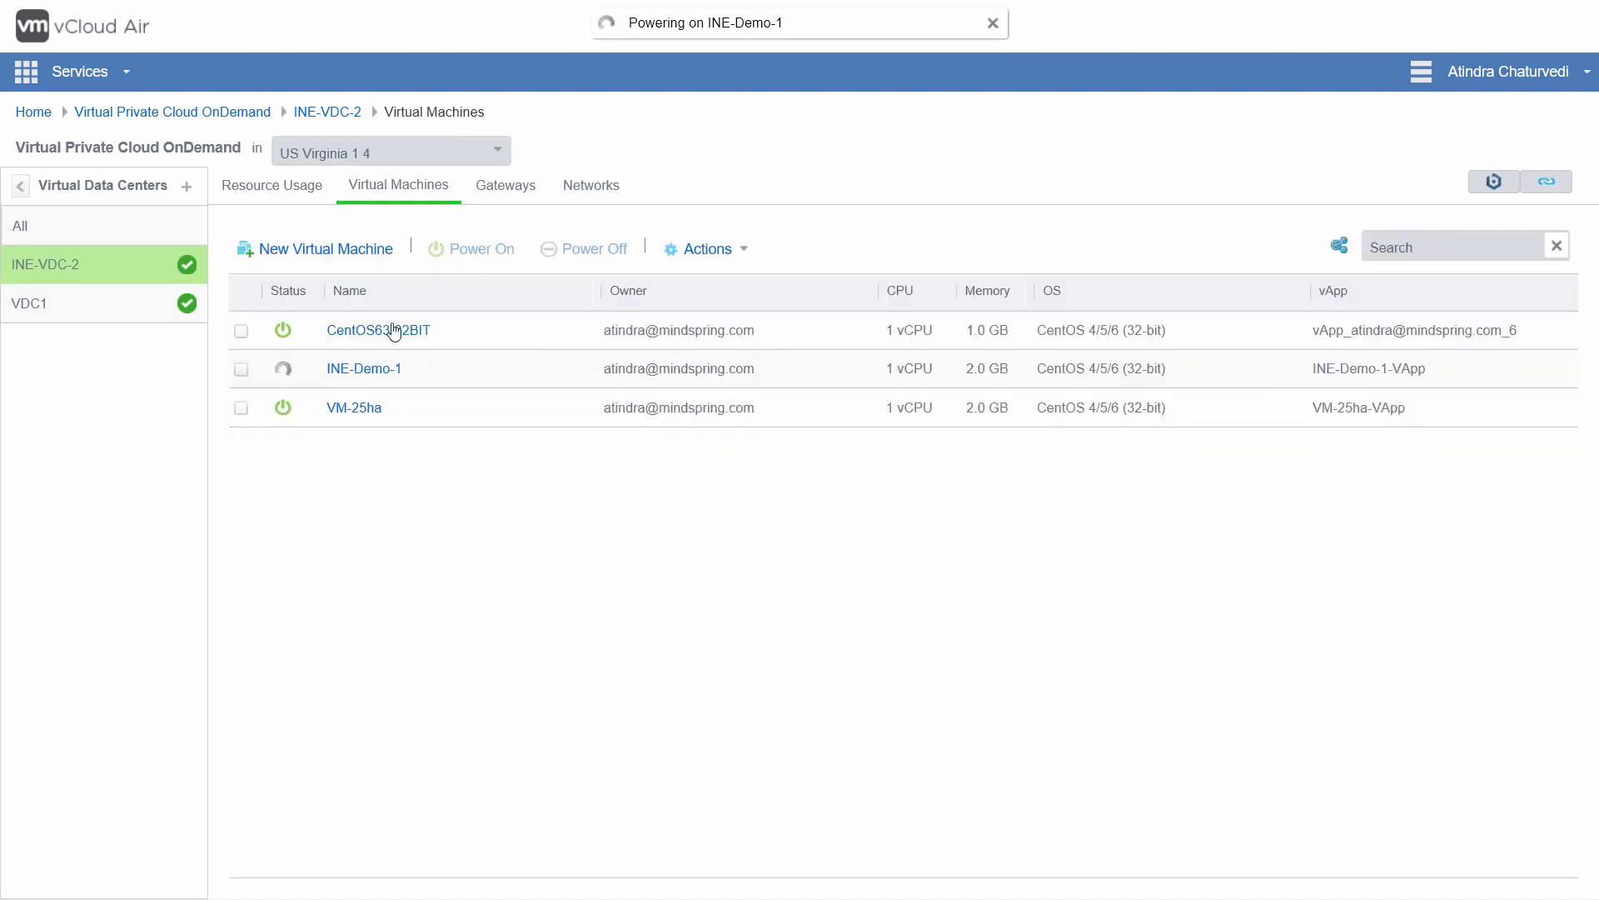
left_click(291, 369)
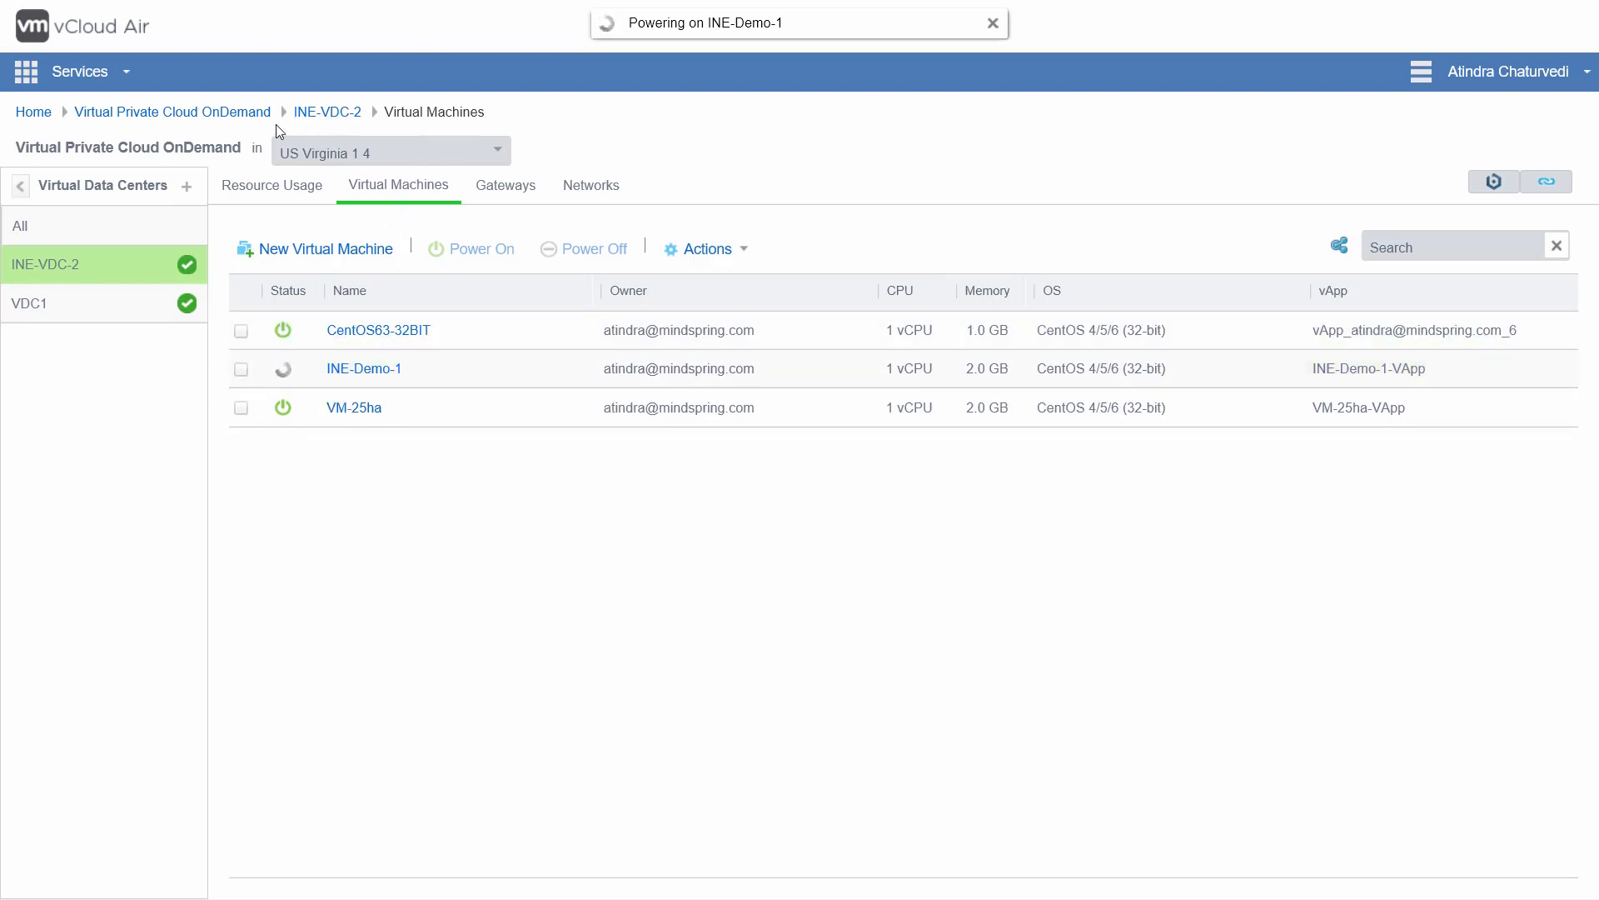
left_click(226, 113)
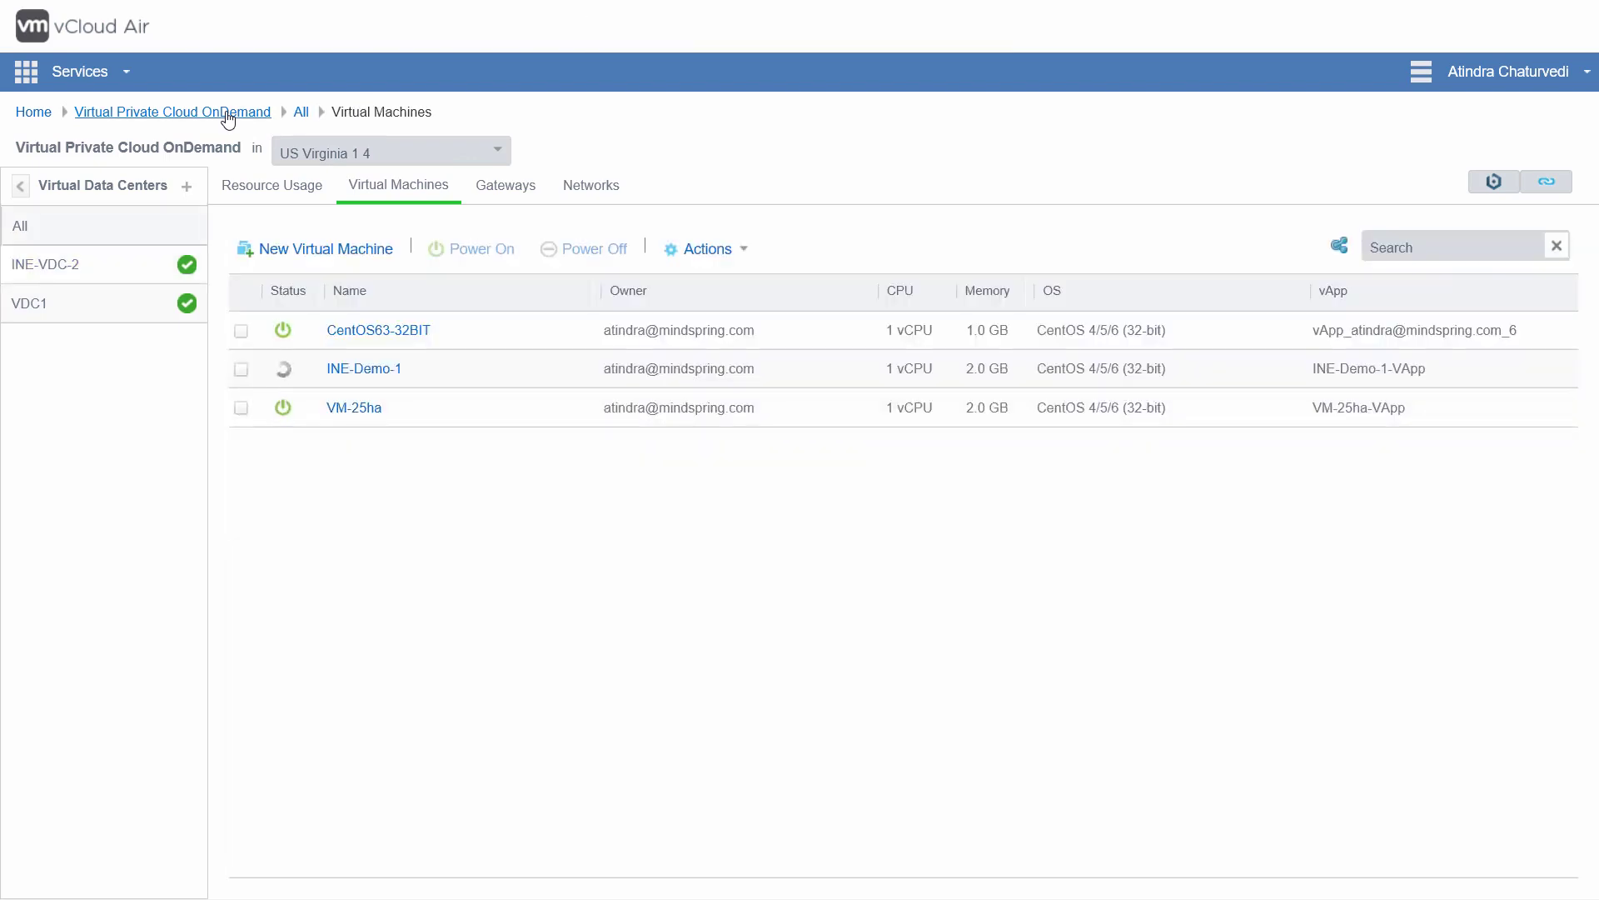
left_click(110, 268)
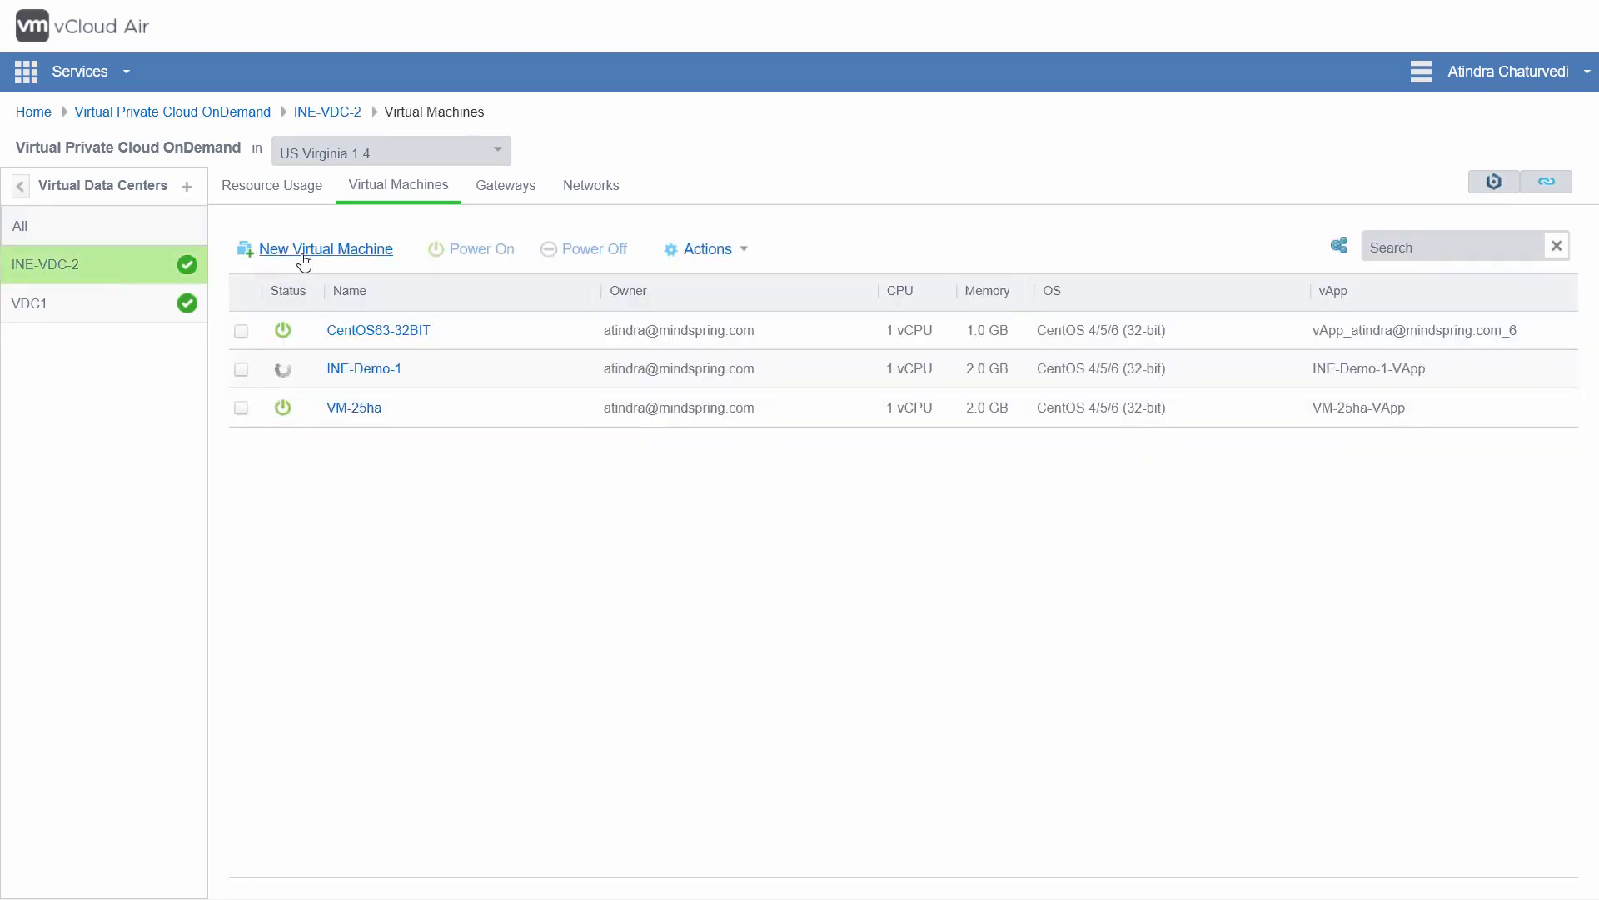
left_click(714, 256)
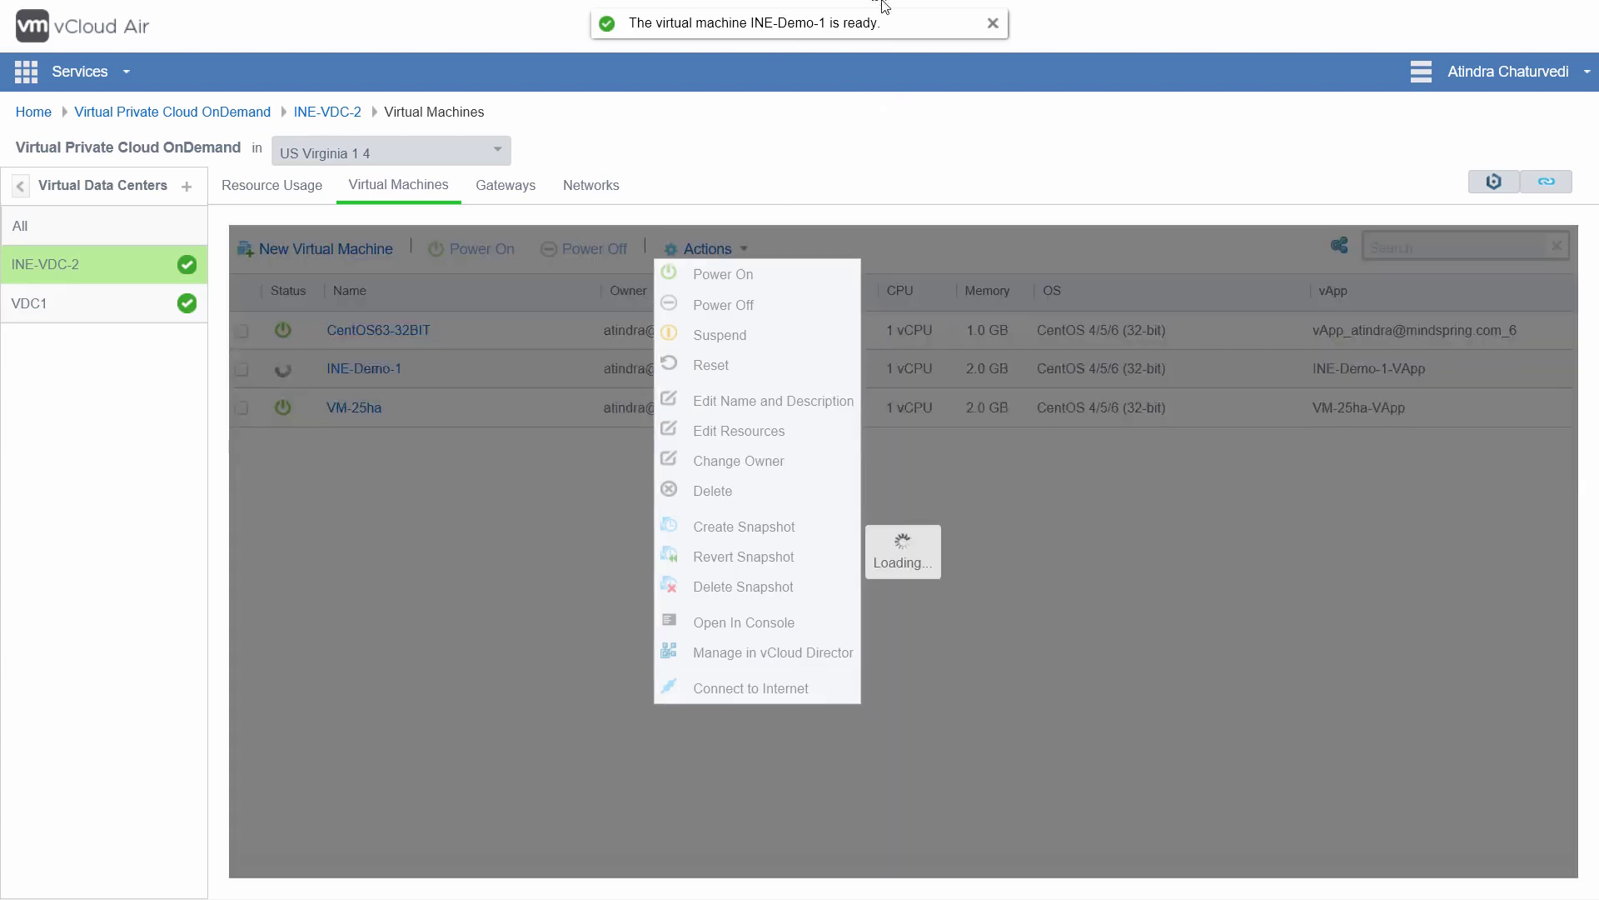
mouse_move(880, 7)
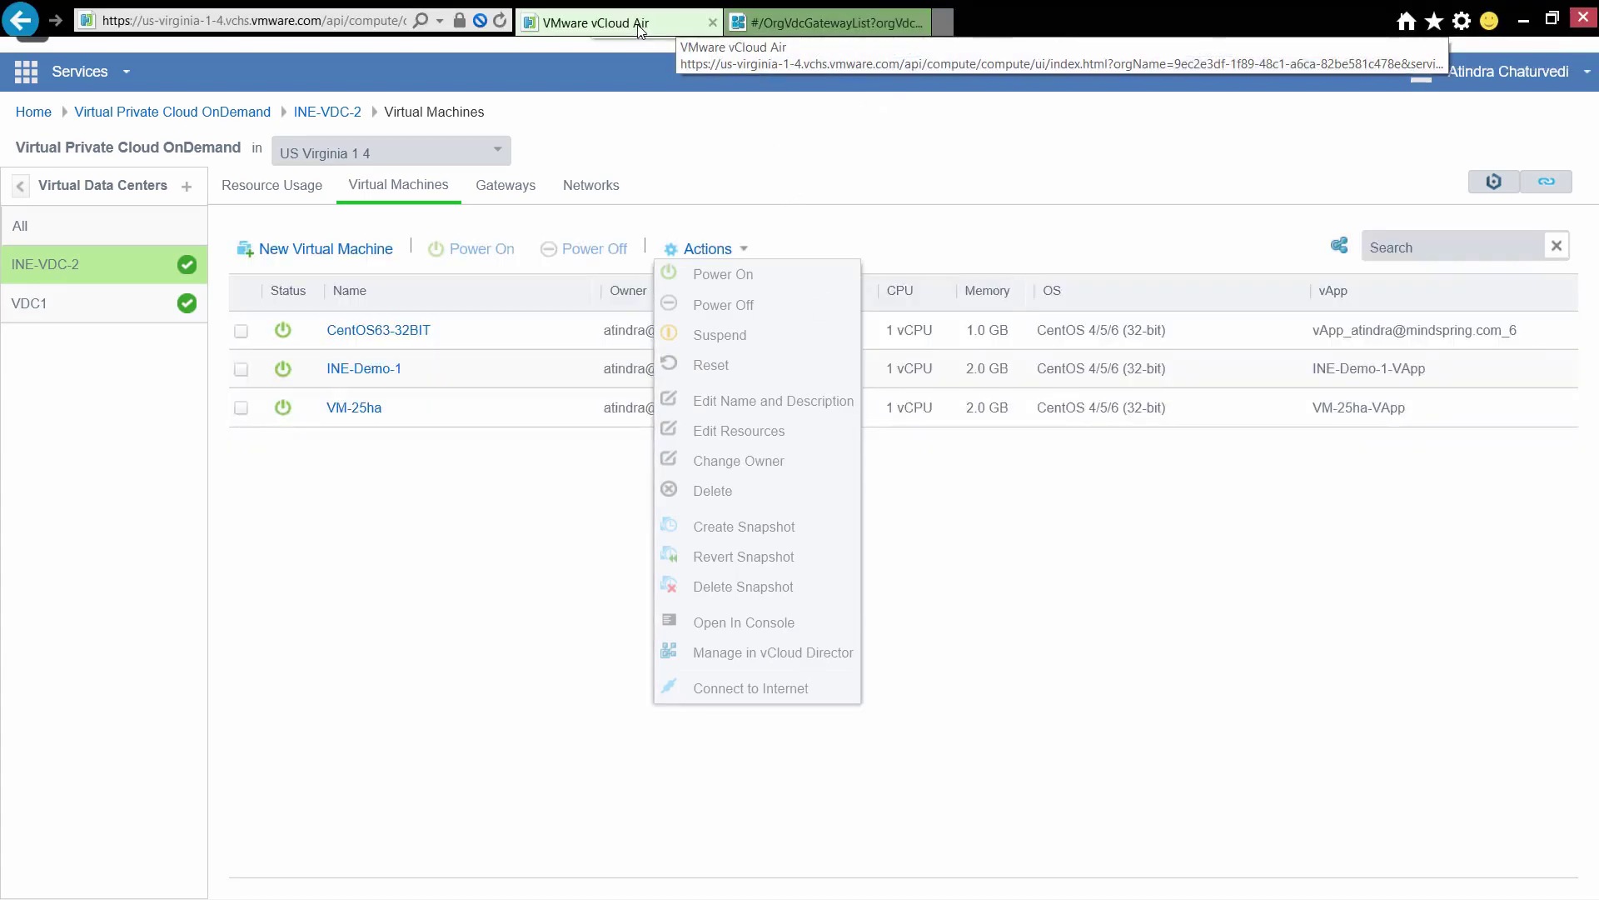
Step: Check the INE-VDC-2 vApps list and status in vCloud Director
left_click(802, 23)
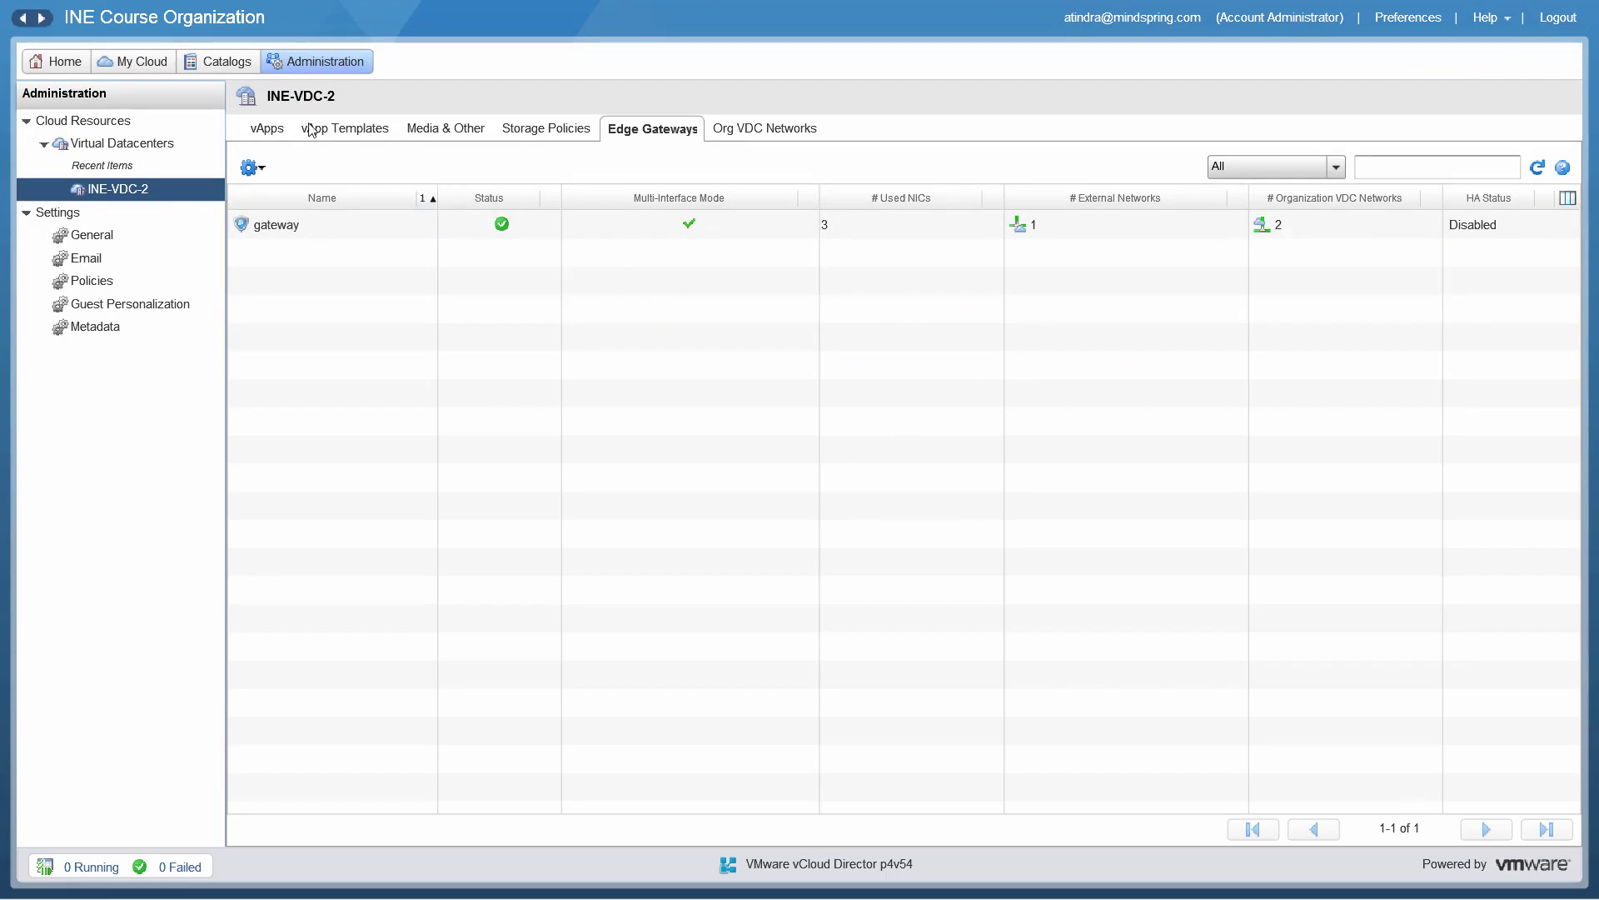
left_click(279, 127)
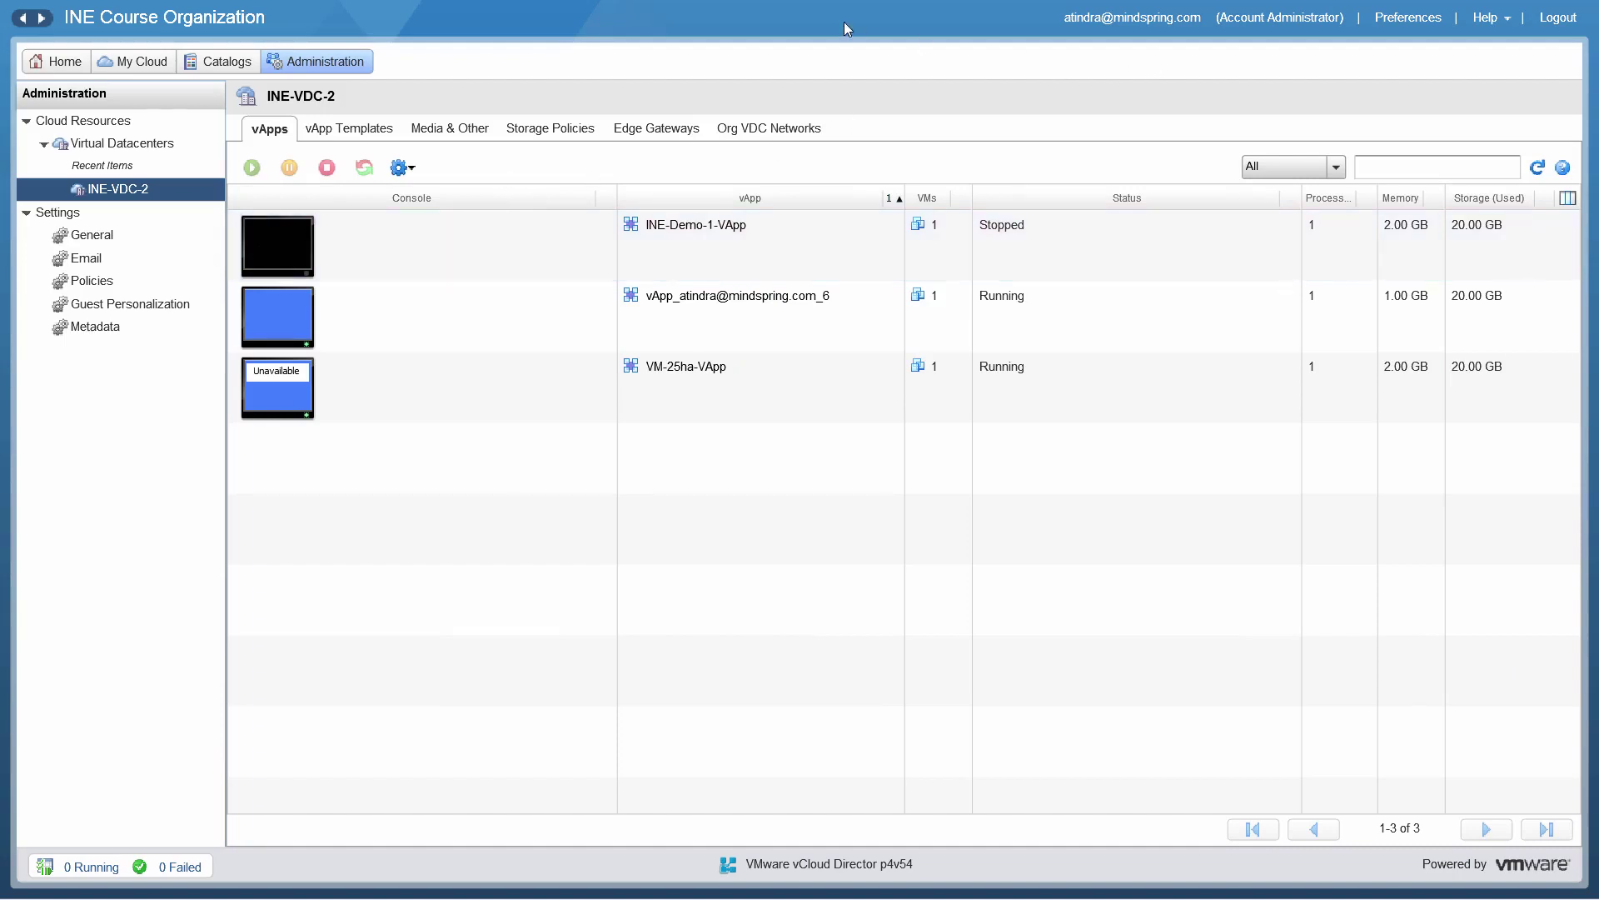
mouse_move(850, 7)
left_click(631, 25)
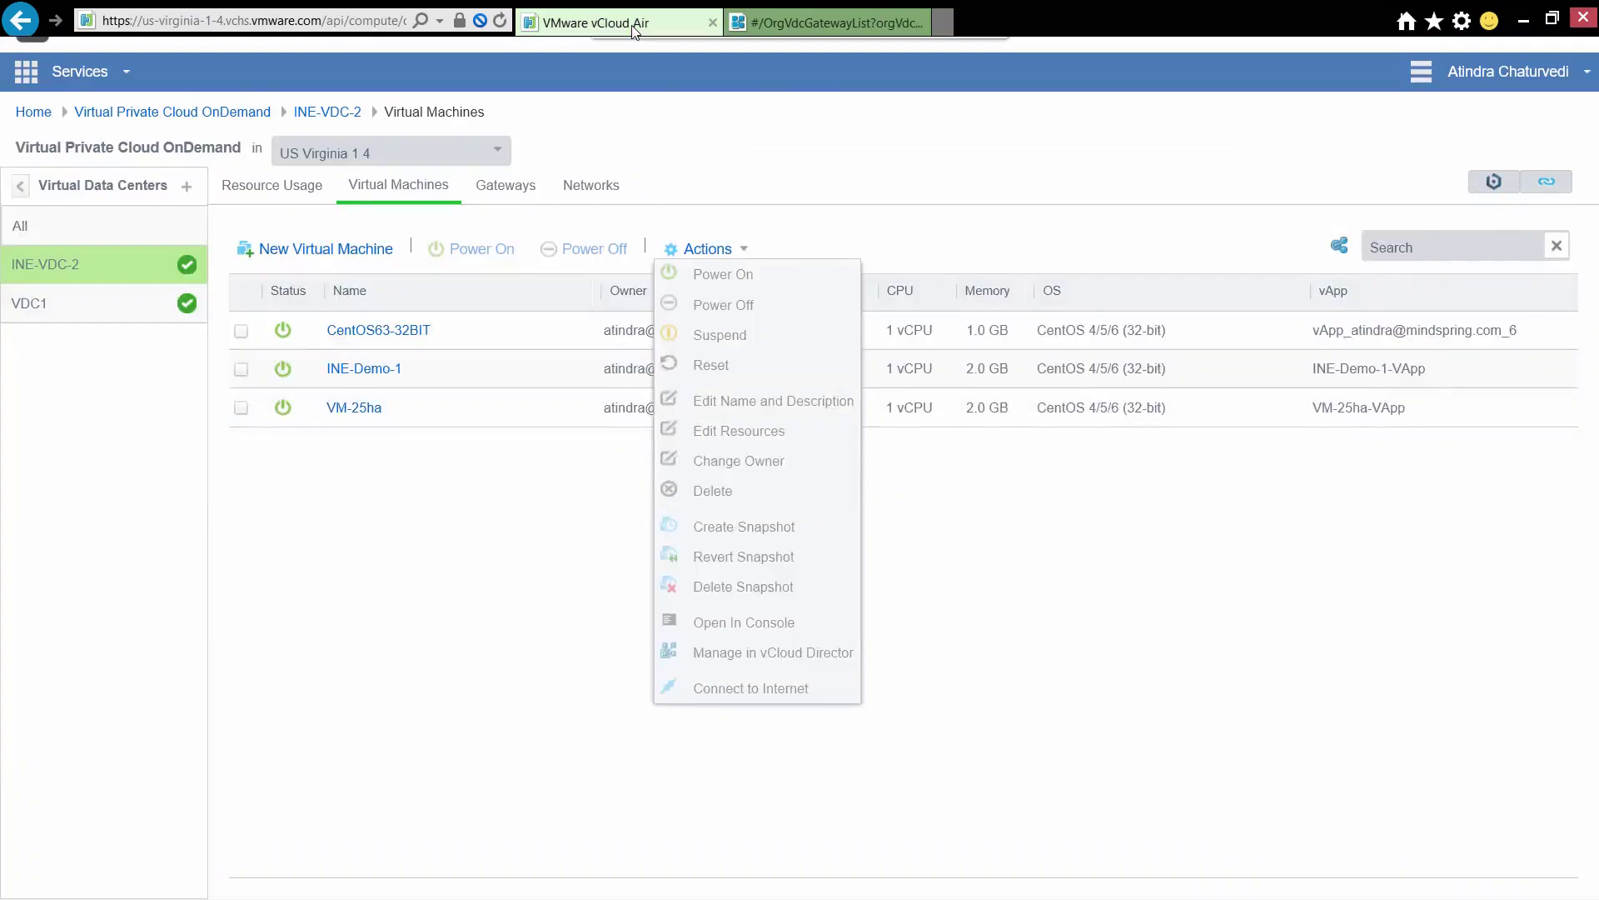
left_click(533, 367)
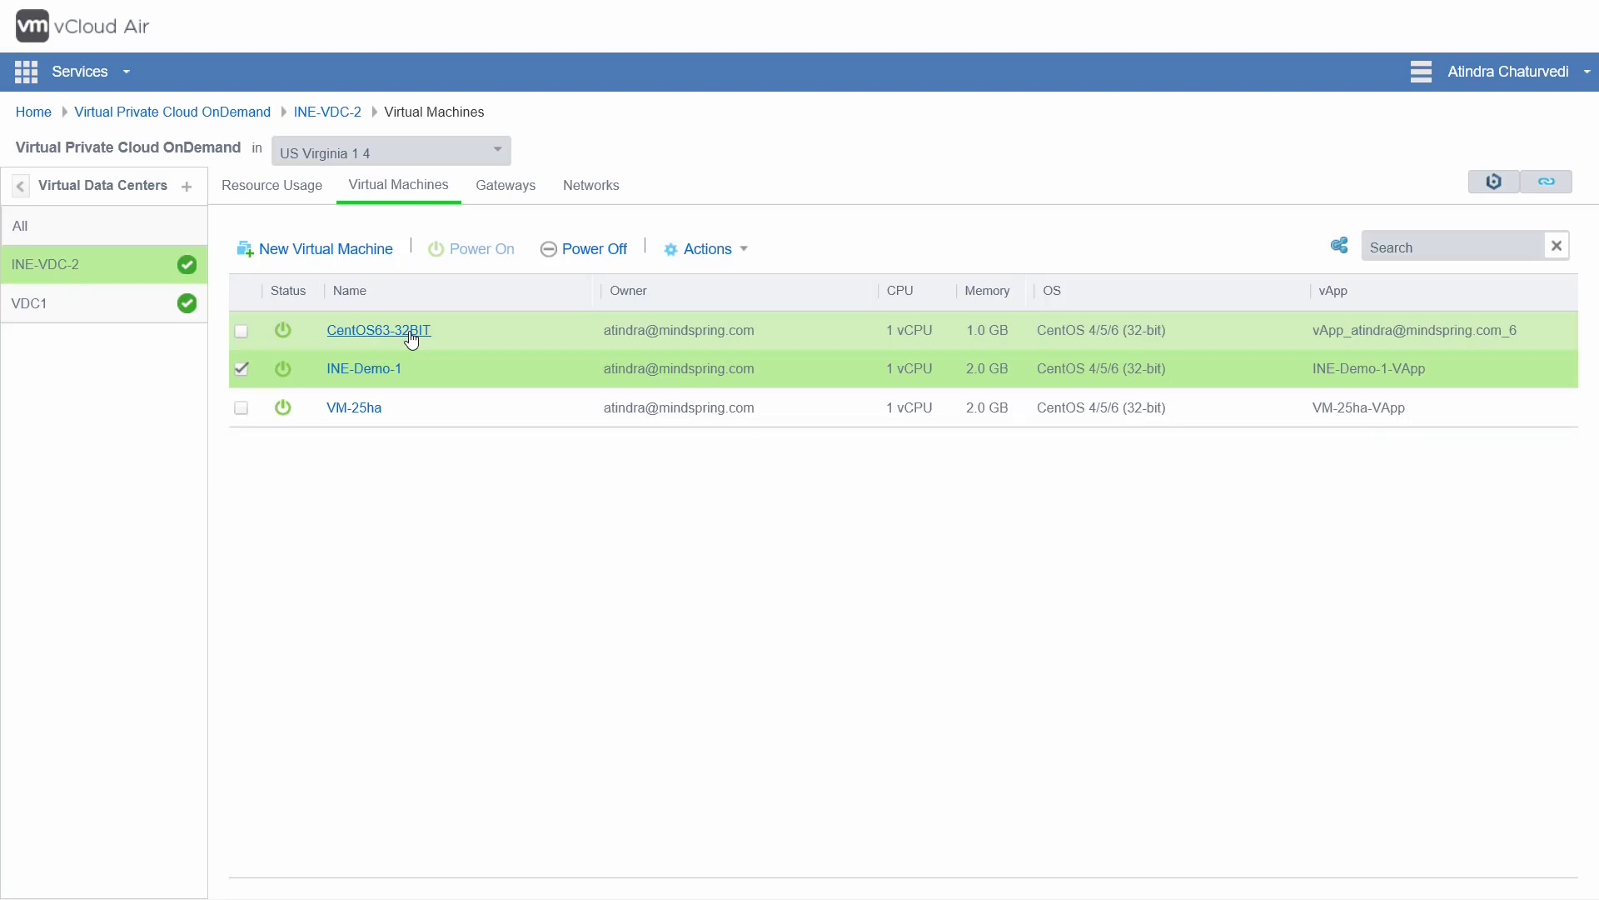
Step: Browse the Bitnami Launchpad library of ready-to-launch application images
left_click(1500, 188)
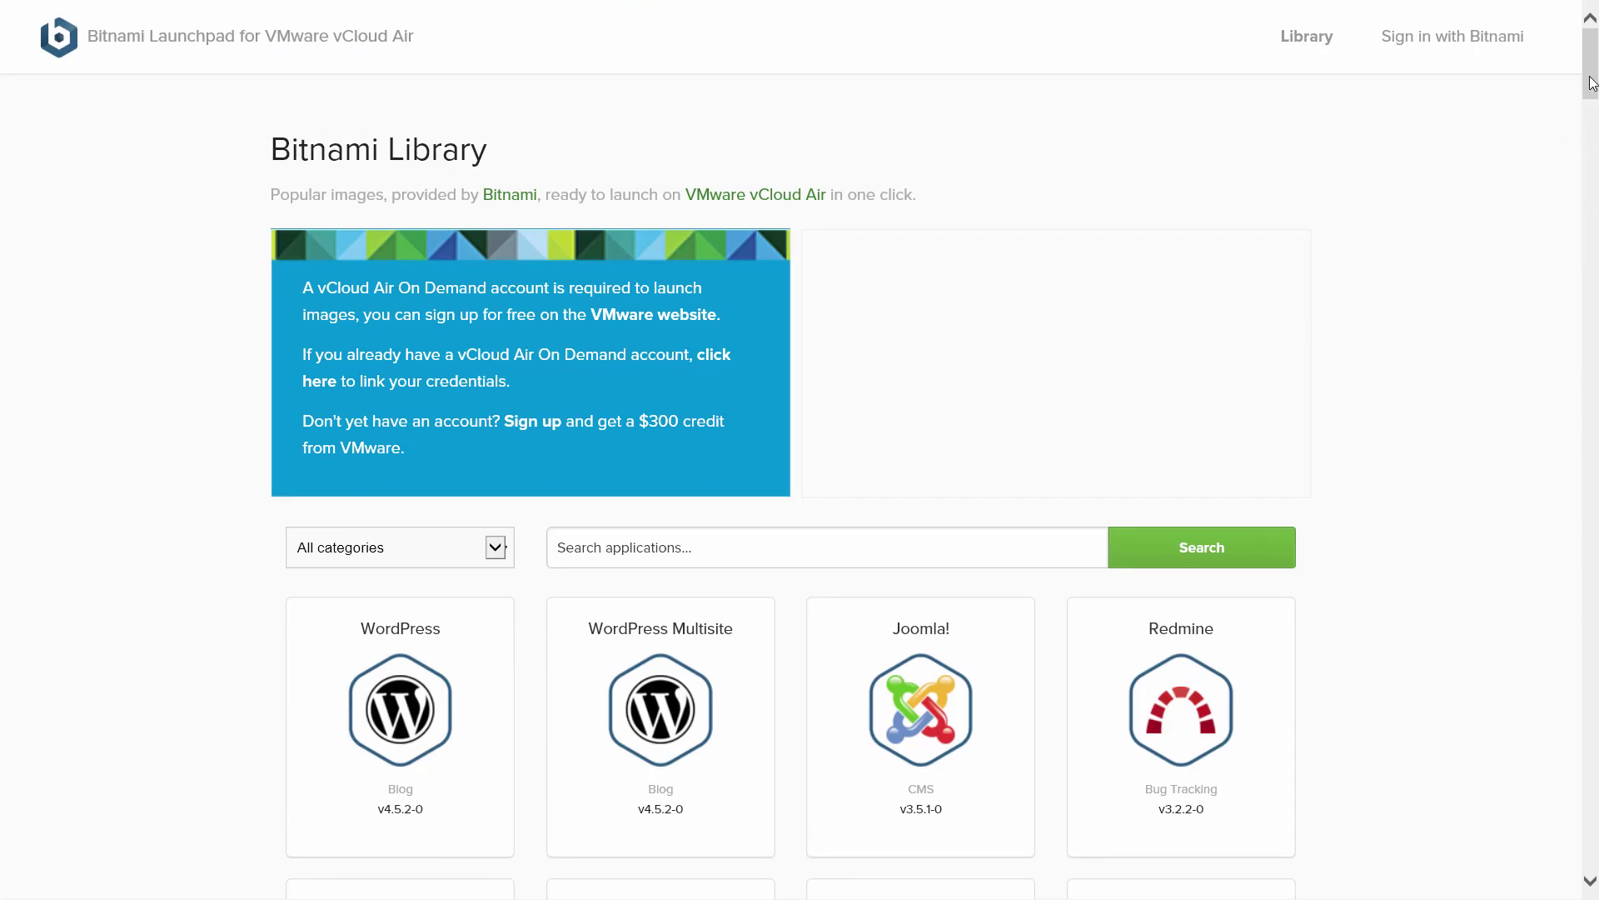
left_click_drag(1590, 79, 1594, 31)
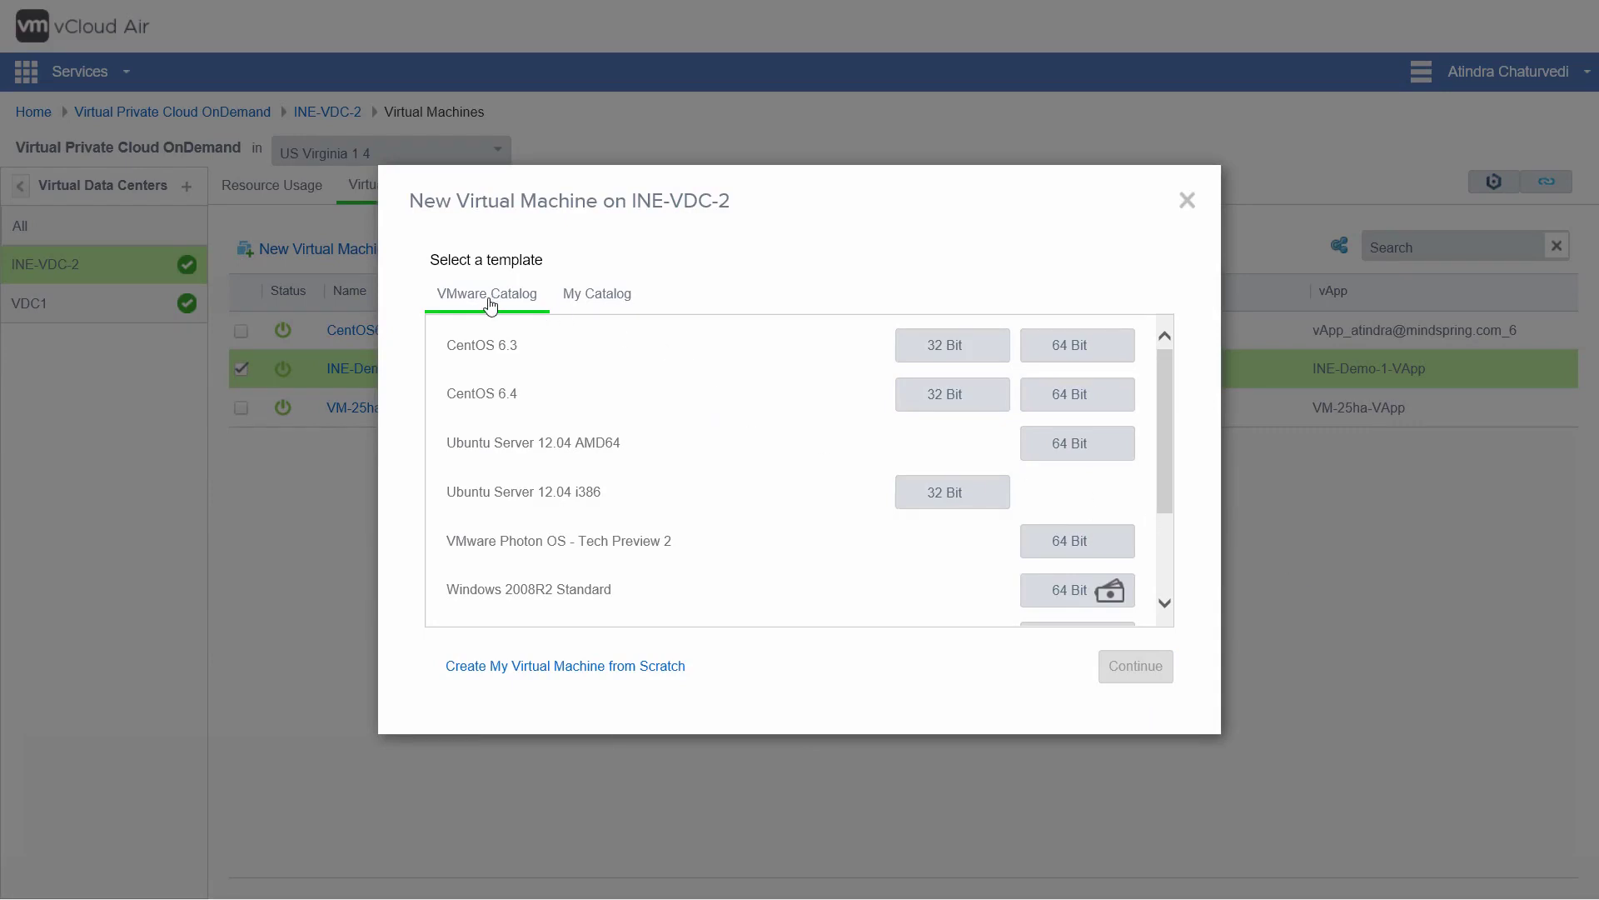
Step: Show the My Catalog templates, which hold only CentOS63-32BIT
left_click(608, 301)
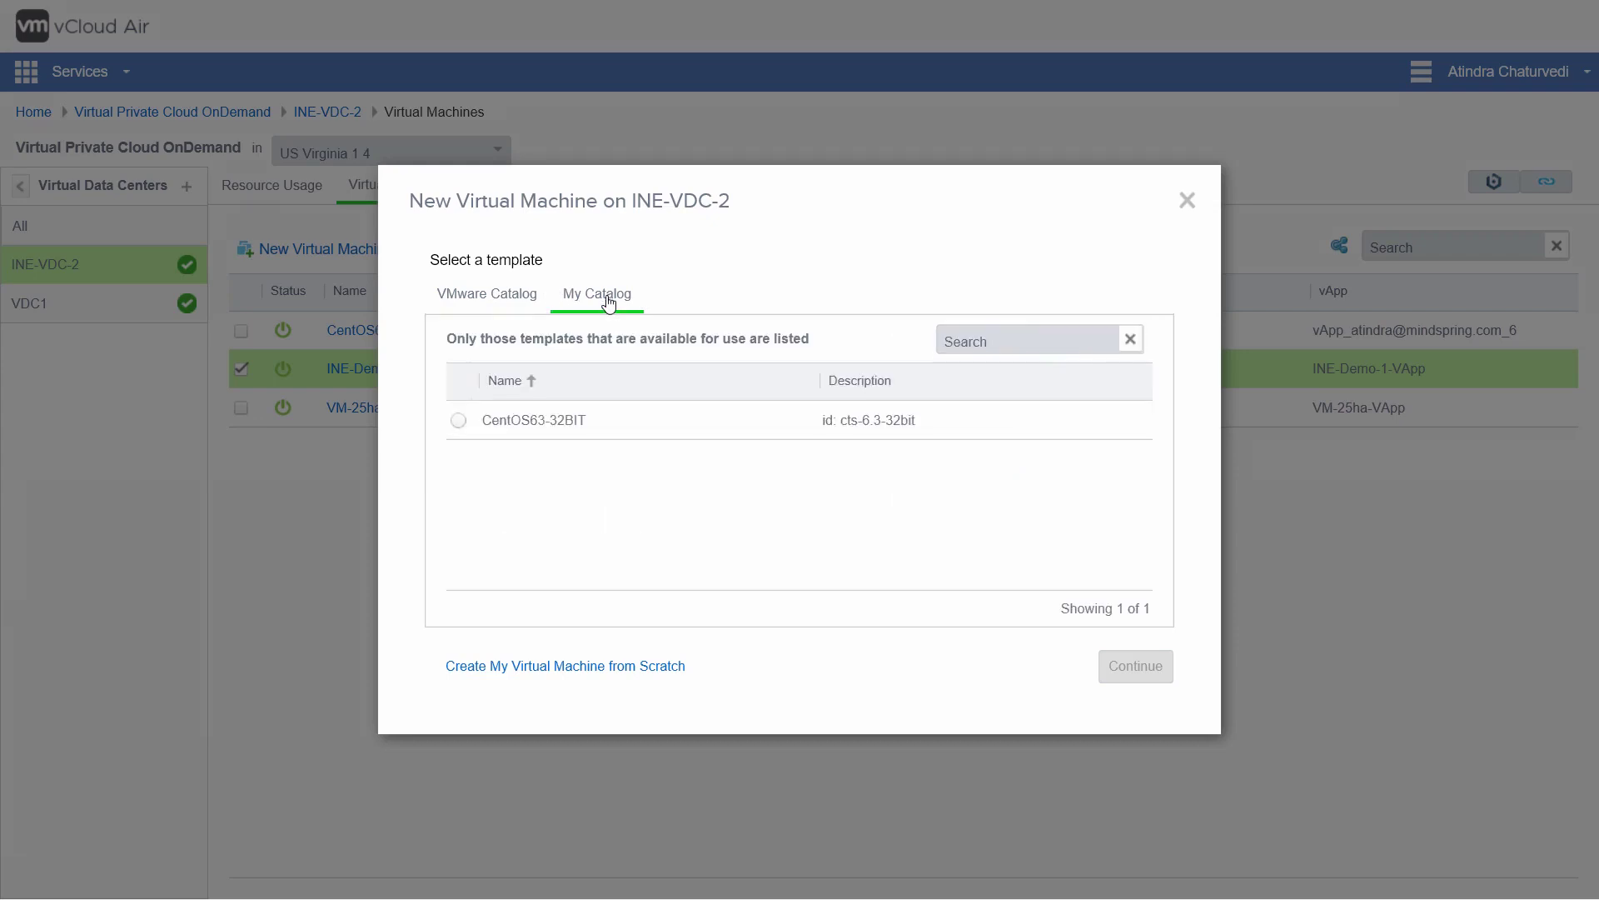
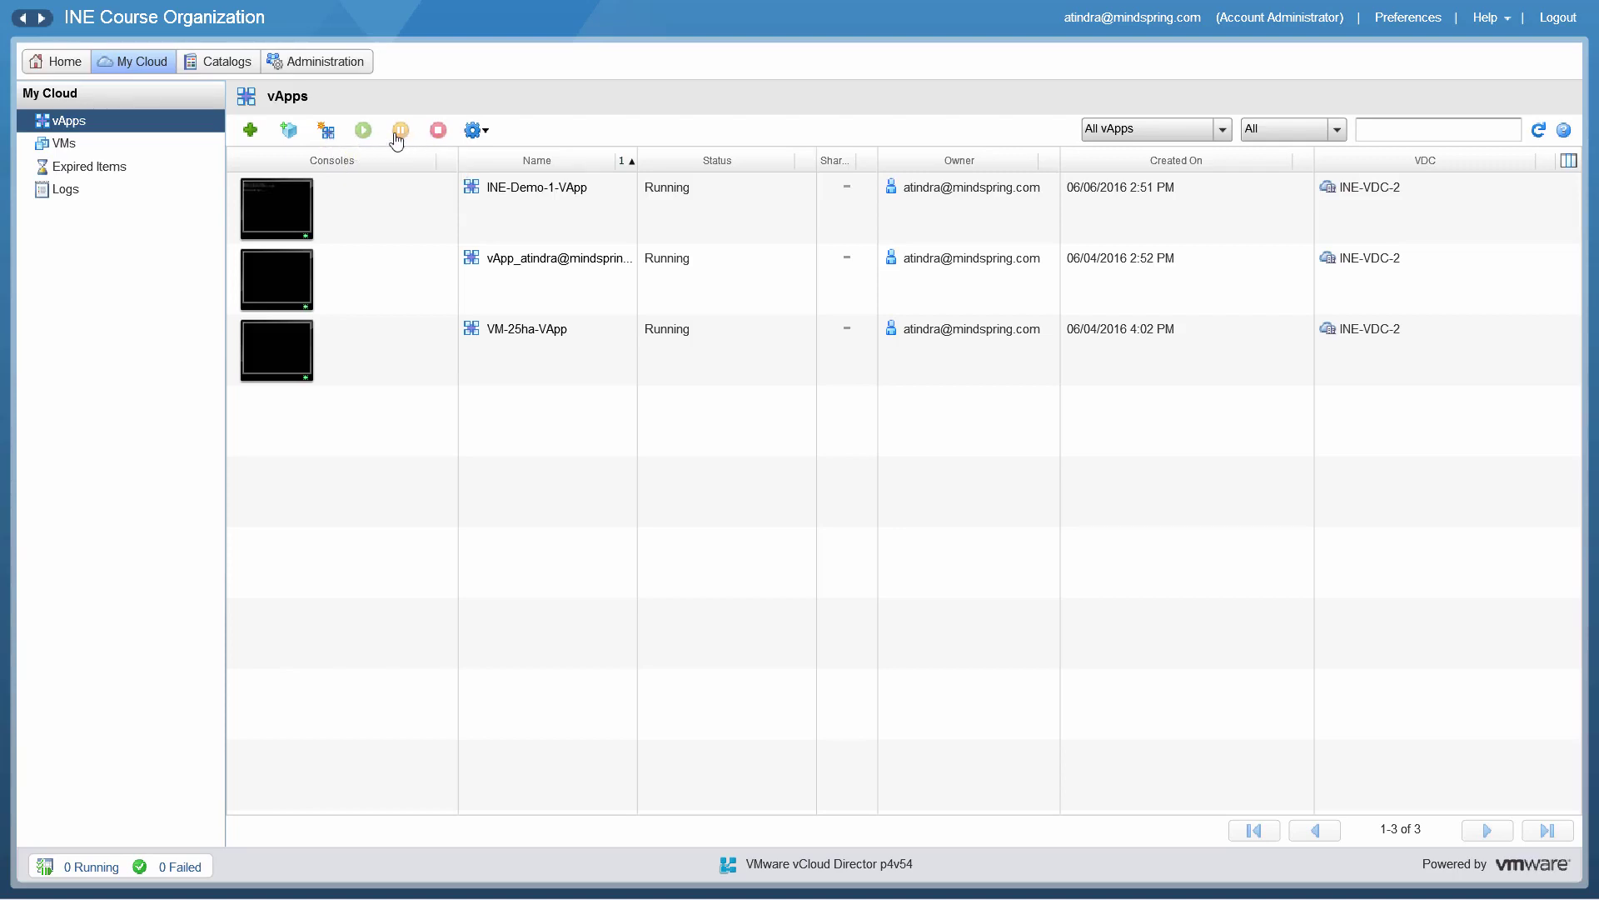
Step: Glance at the vApp Actions menu without choosing anything, then launch Add vApp from Catalog
left_click(475, 131)
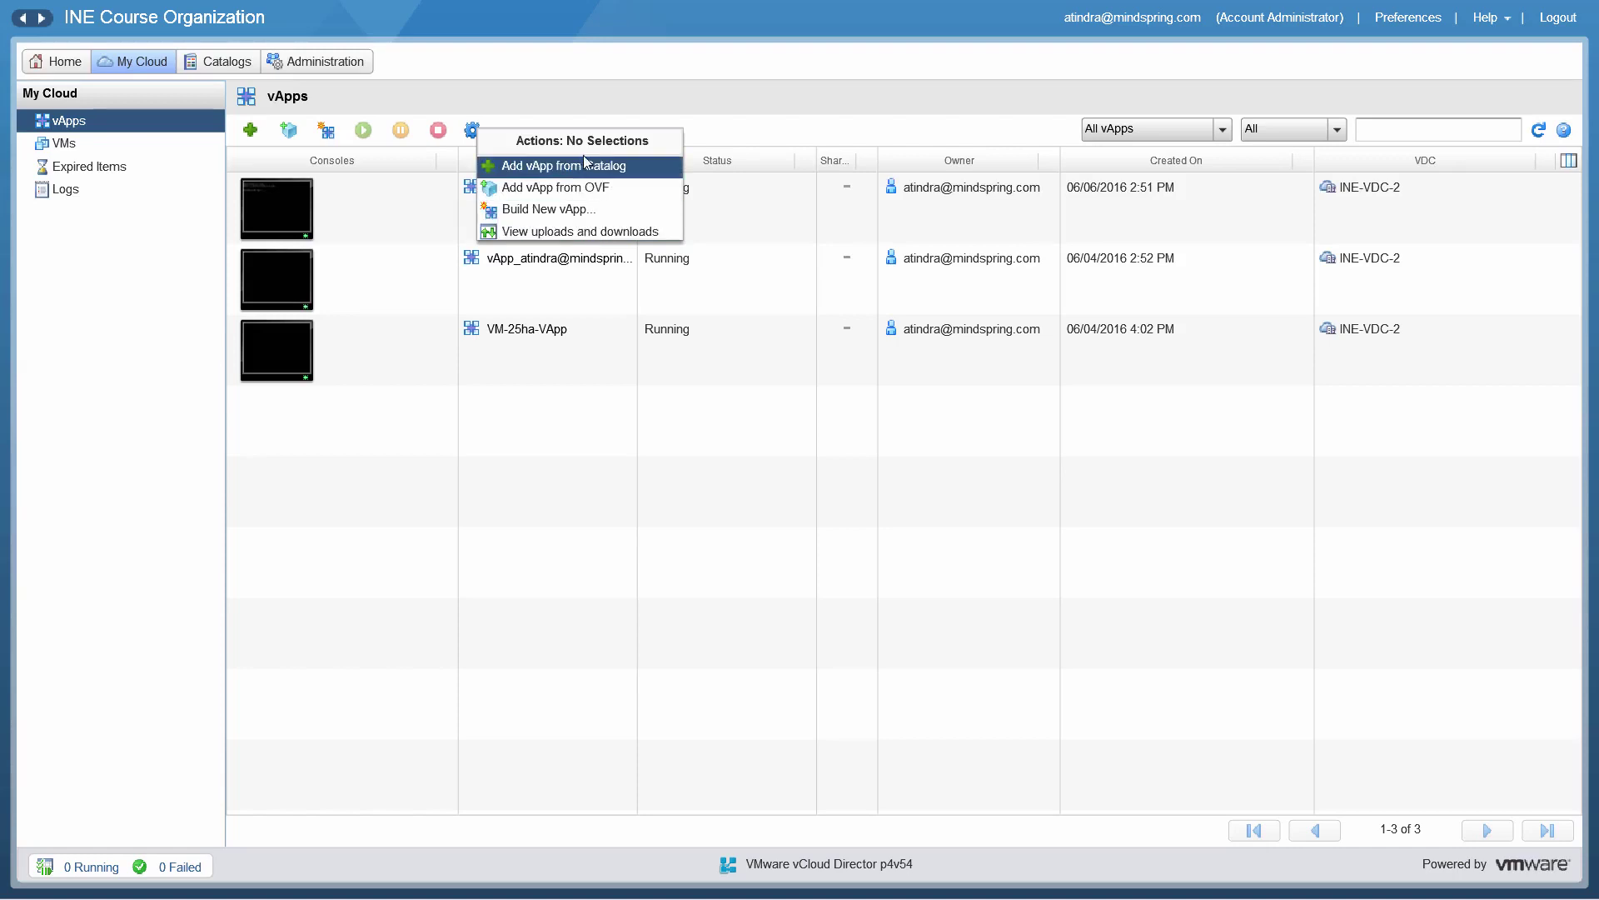
left_click(630, 101)
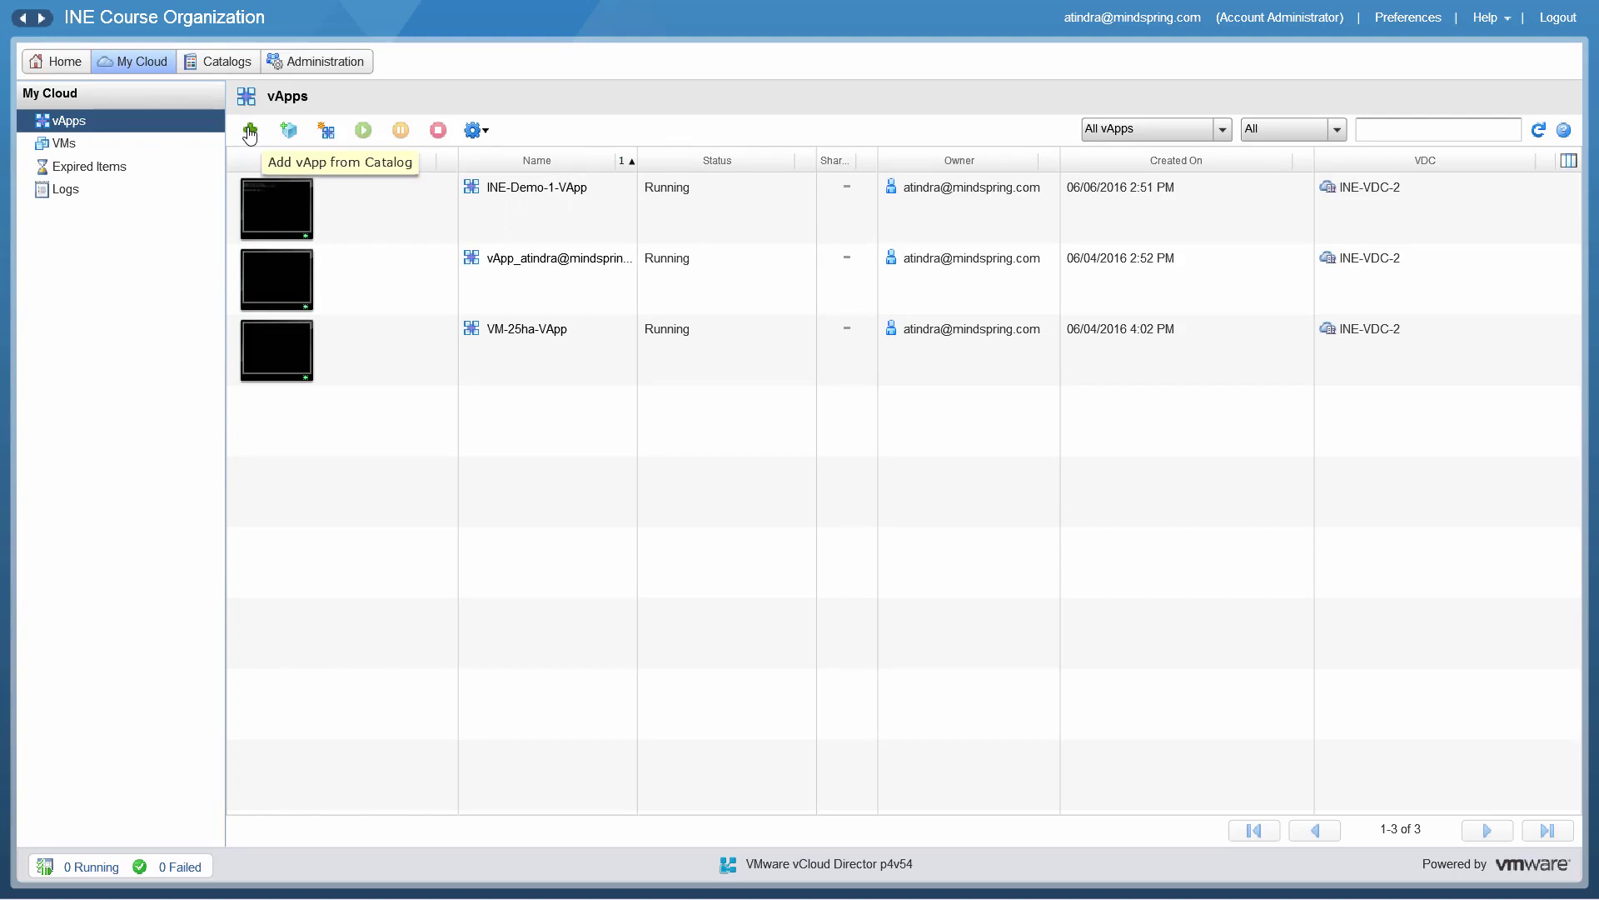
left_click(249, 132)
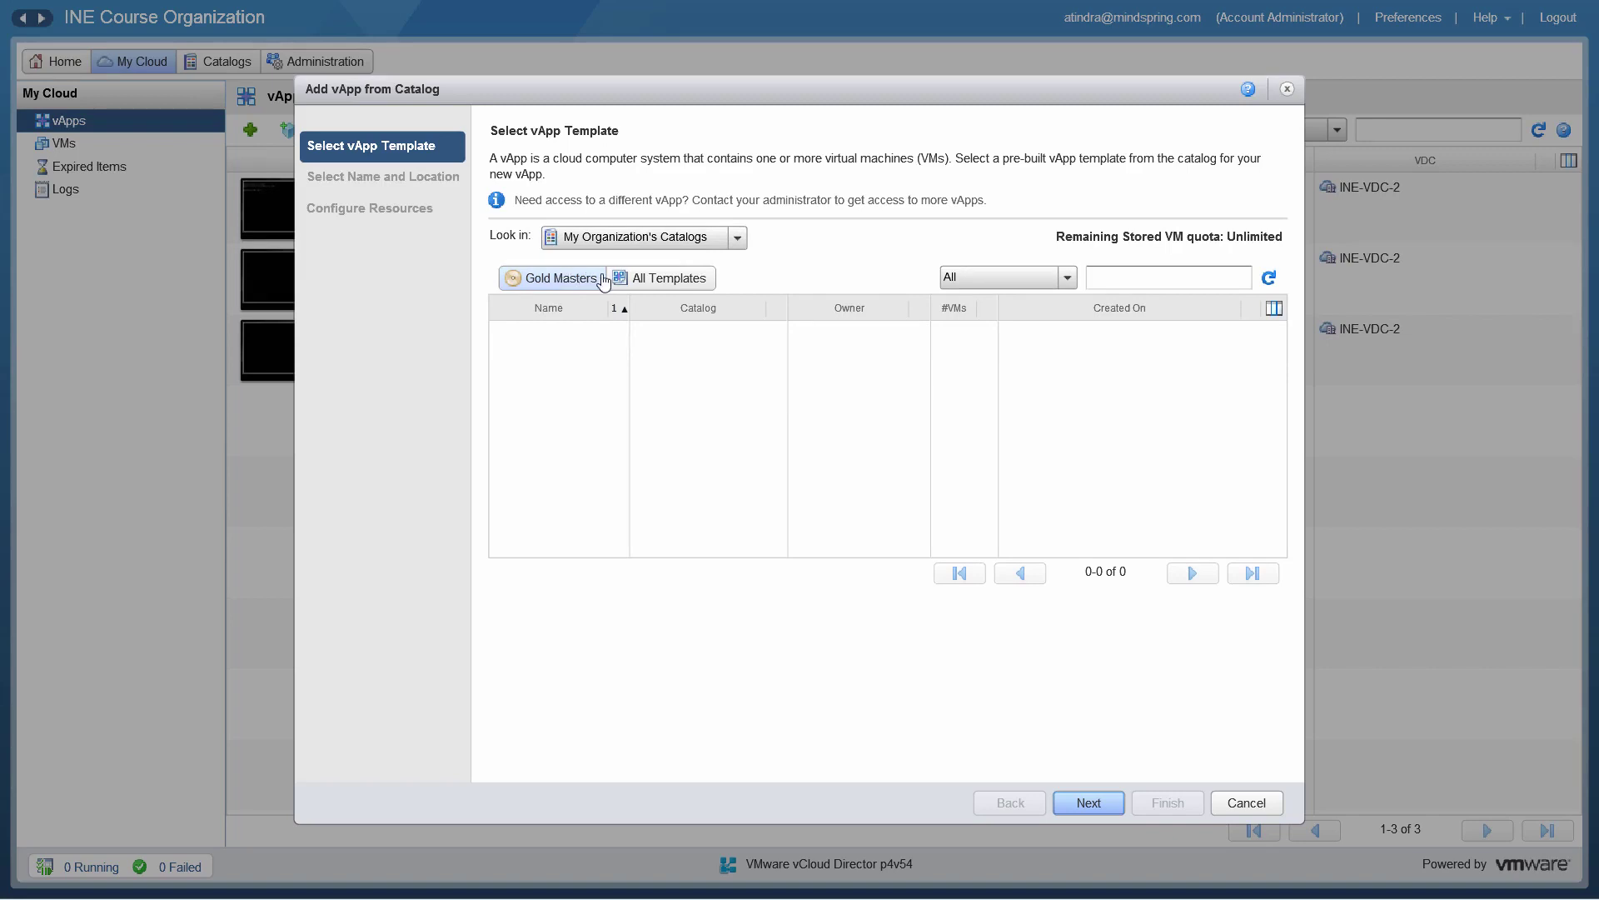
Step: Select CentOS63-32BIT from All Templates in Public Catalogs, sorted by Created On
left_click(661, 284)
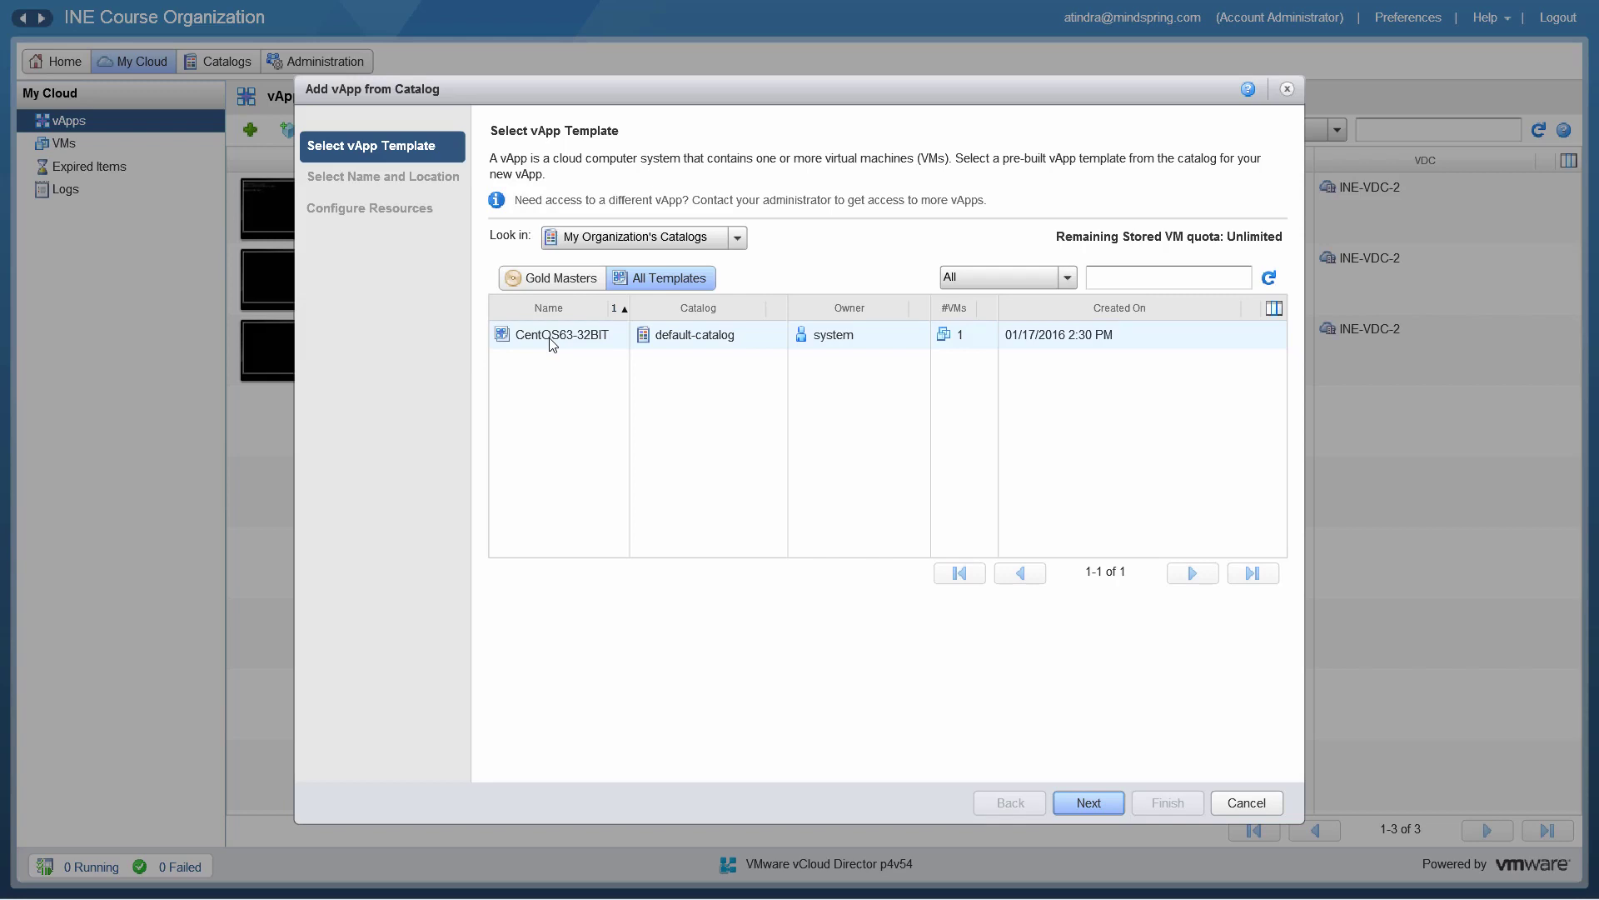
left_click(740, 240)
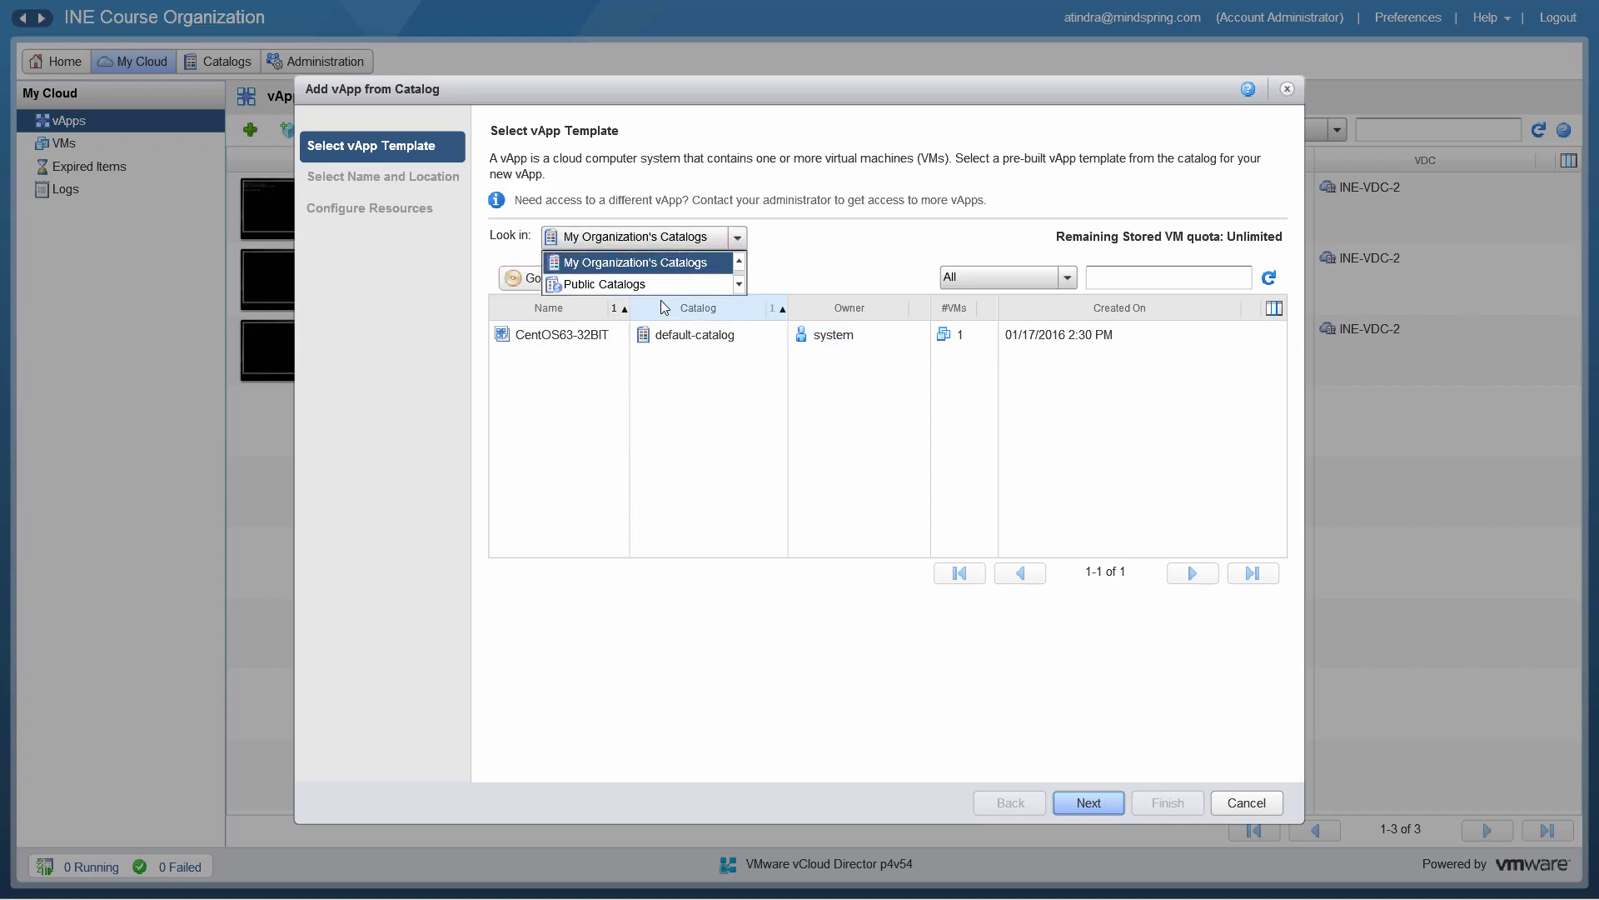
left_click(626, 285)
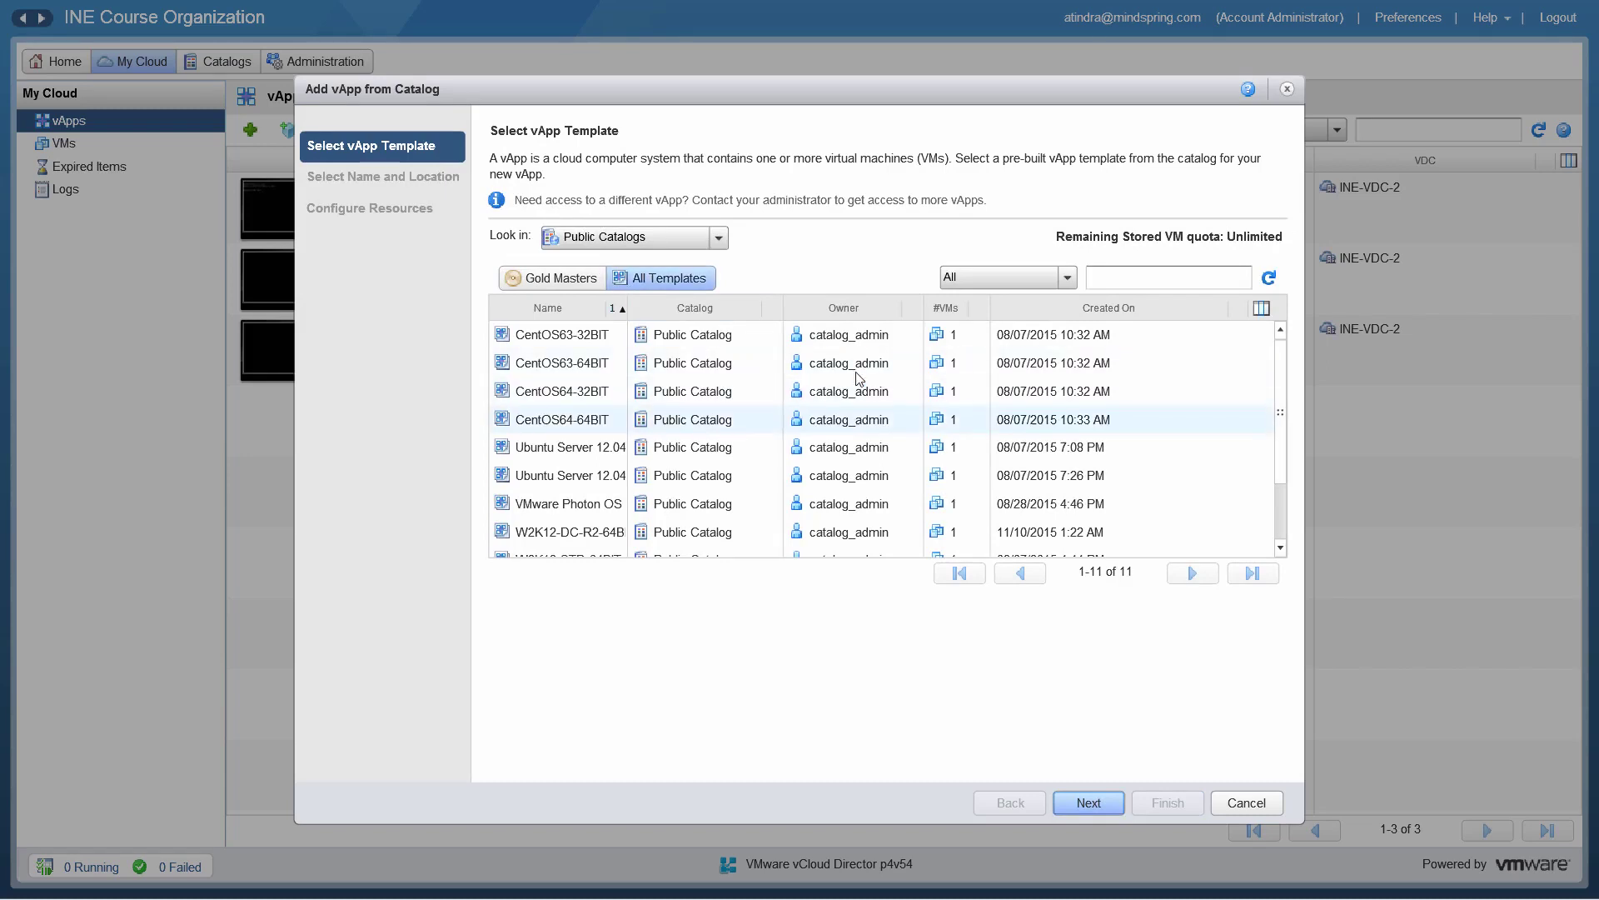
left_click(1233, 310)
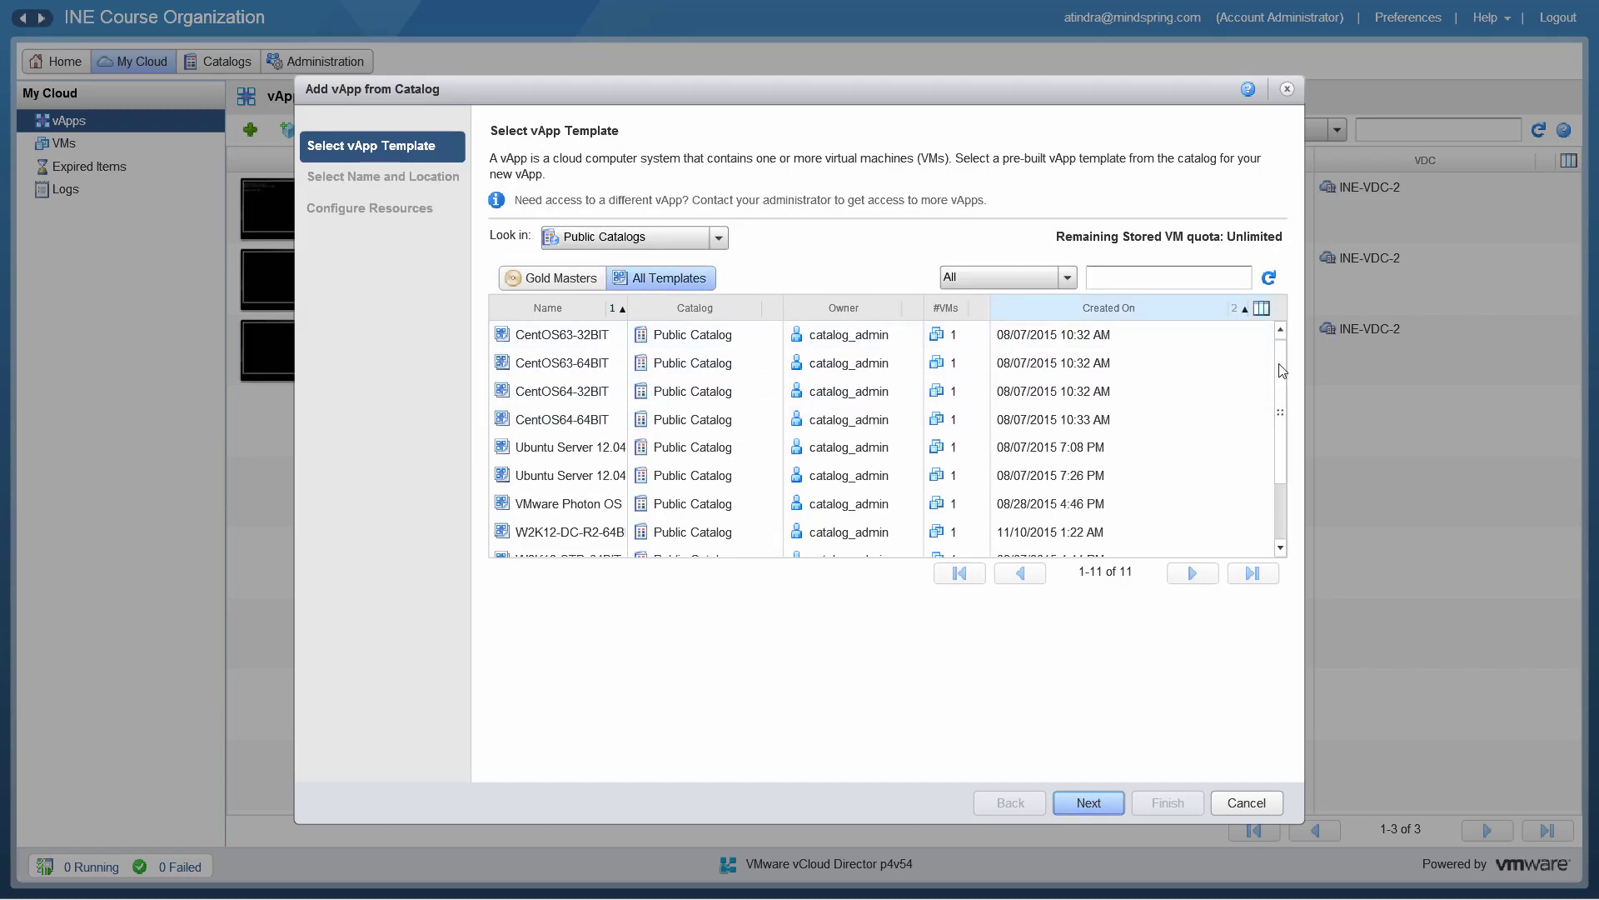
scroll(1283, 367, "down", 3)
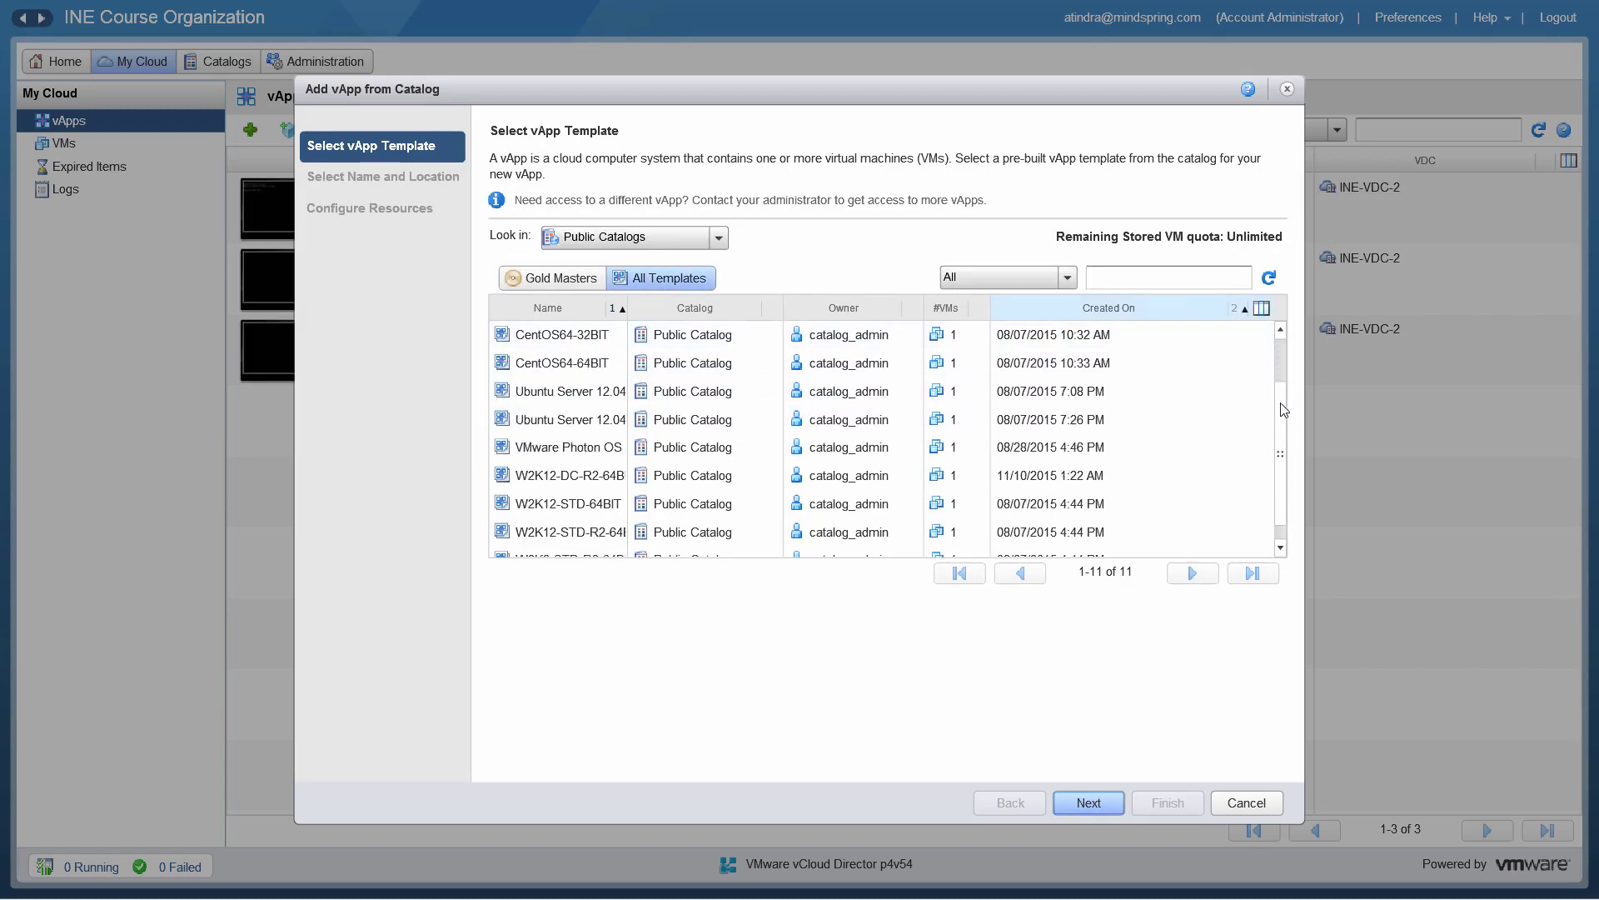
scroll(1272, 339, "up", 3)
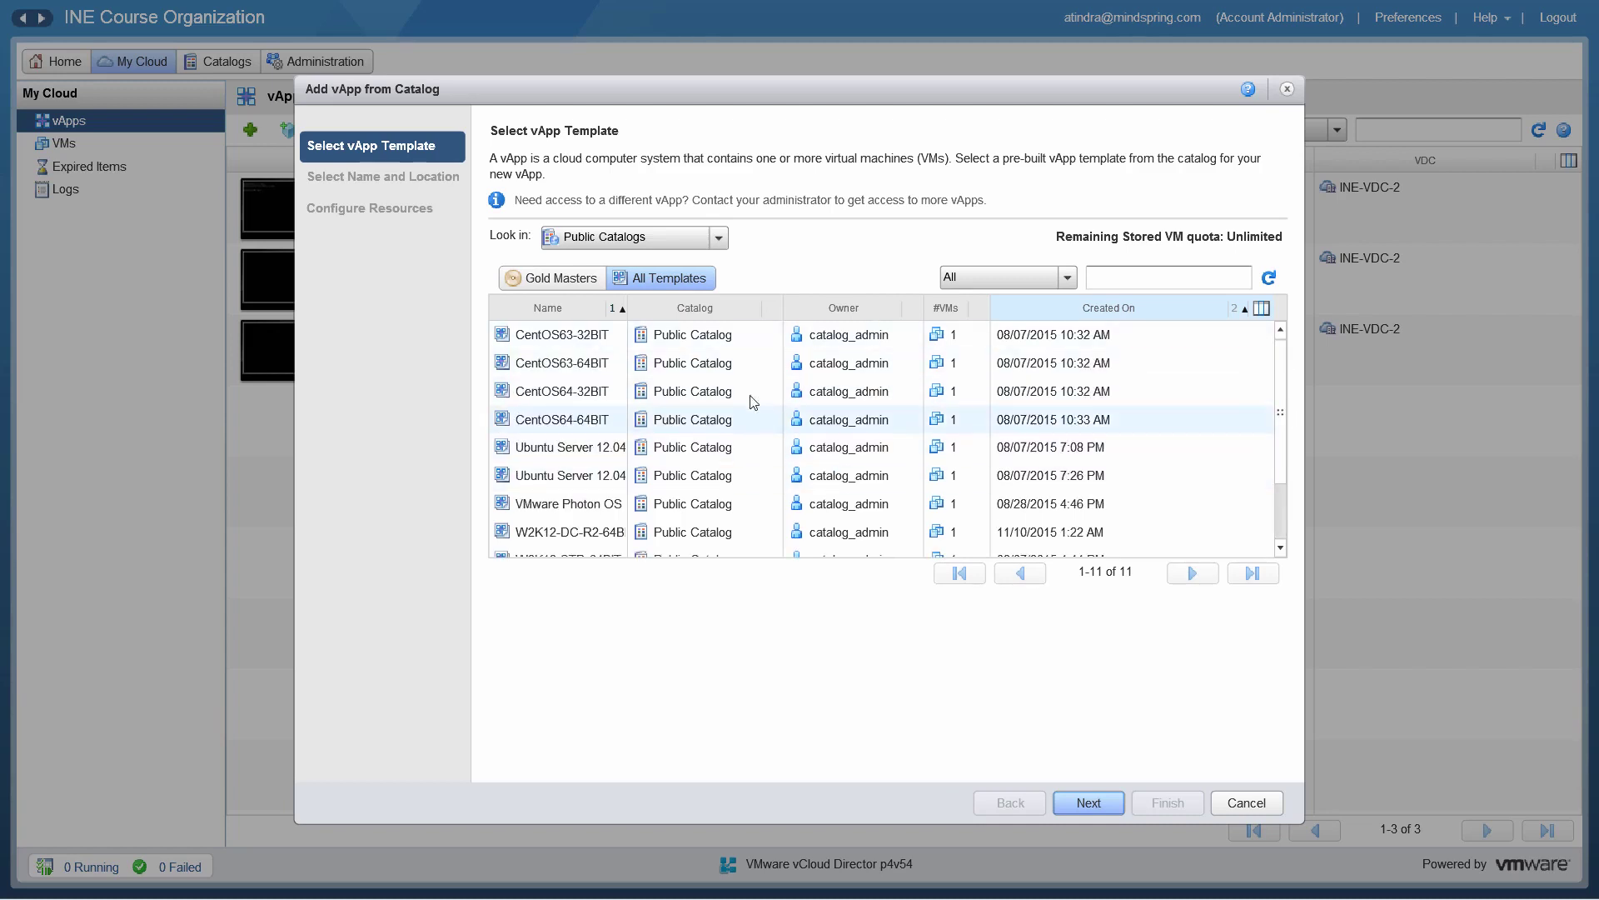
left_click(745, 344)
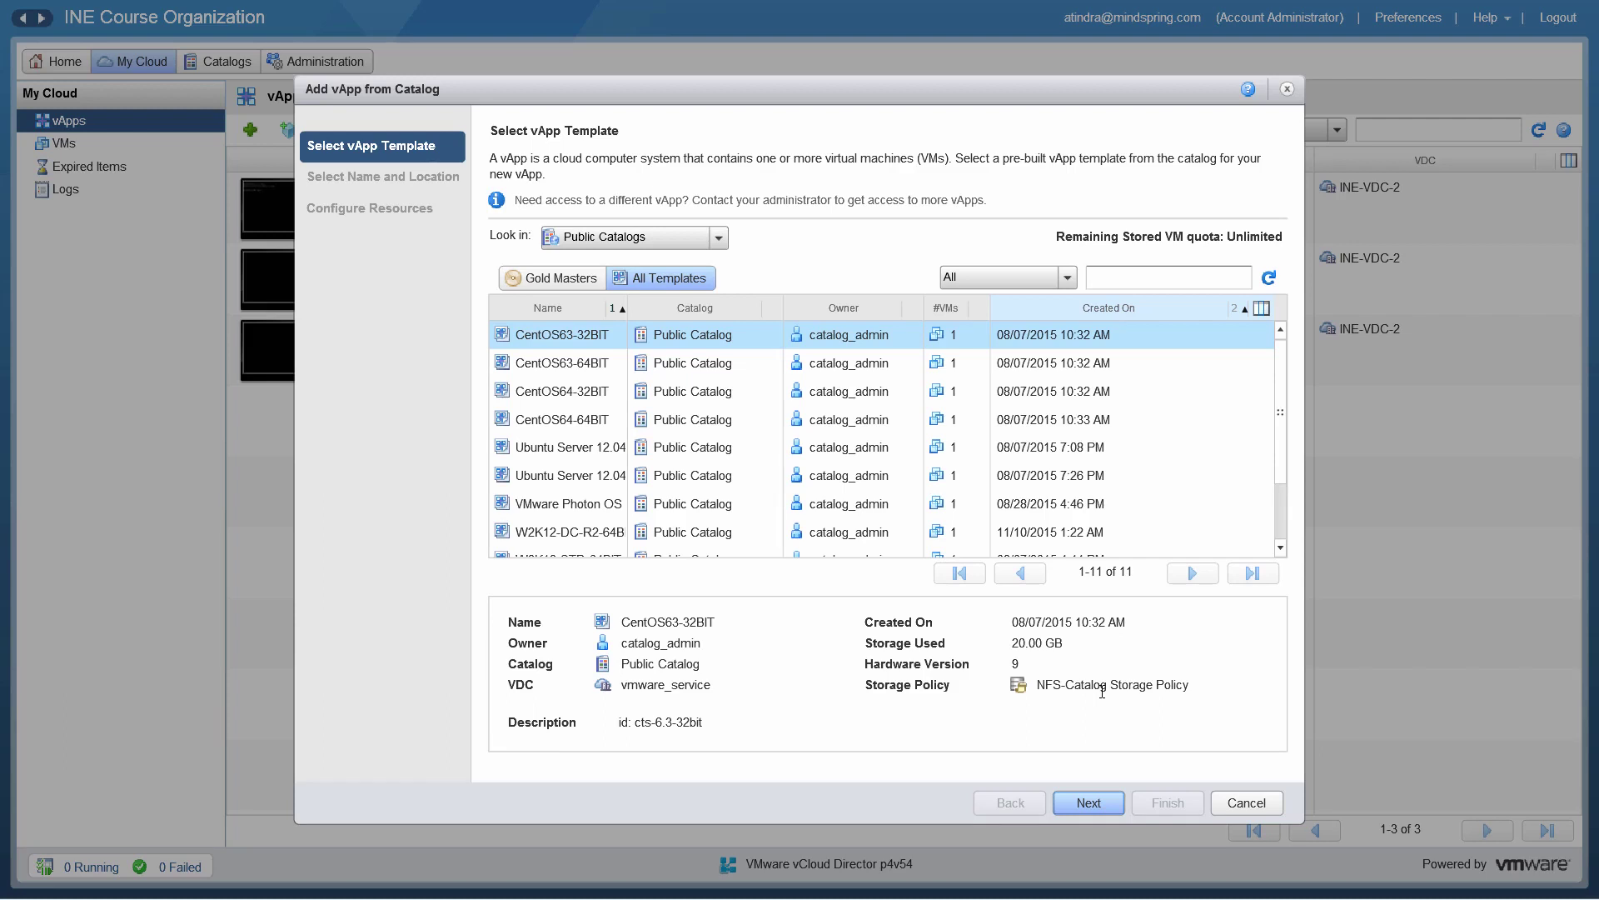
left_click(1089, 802)
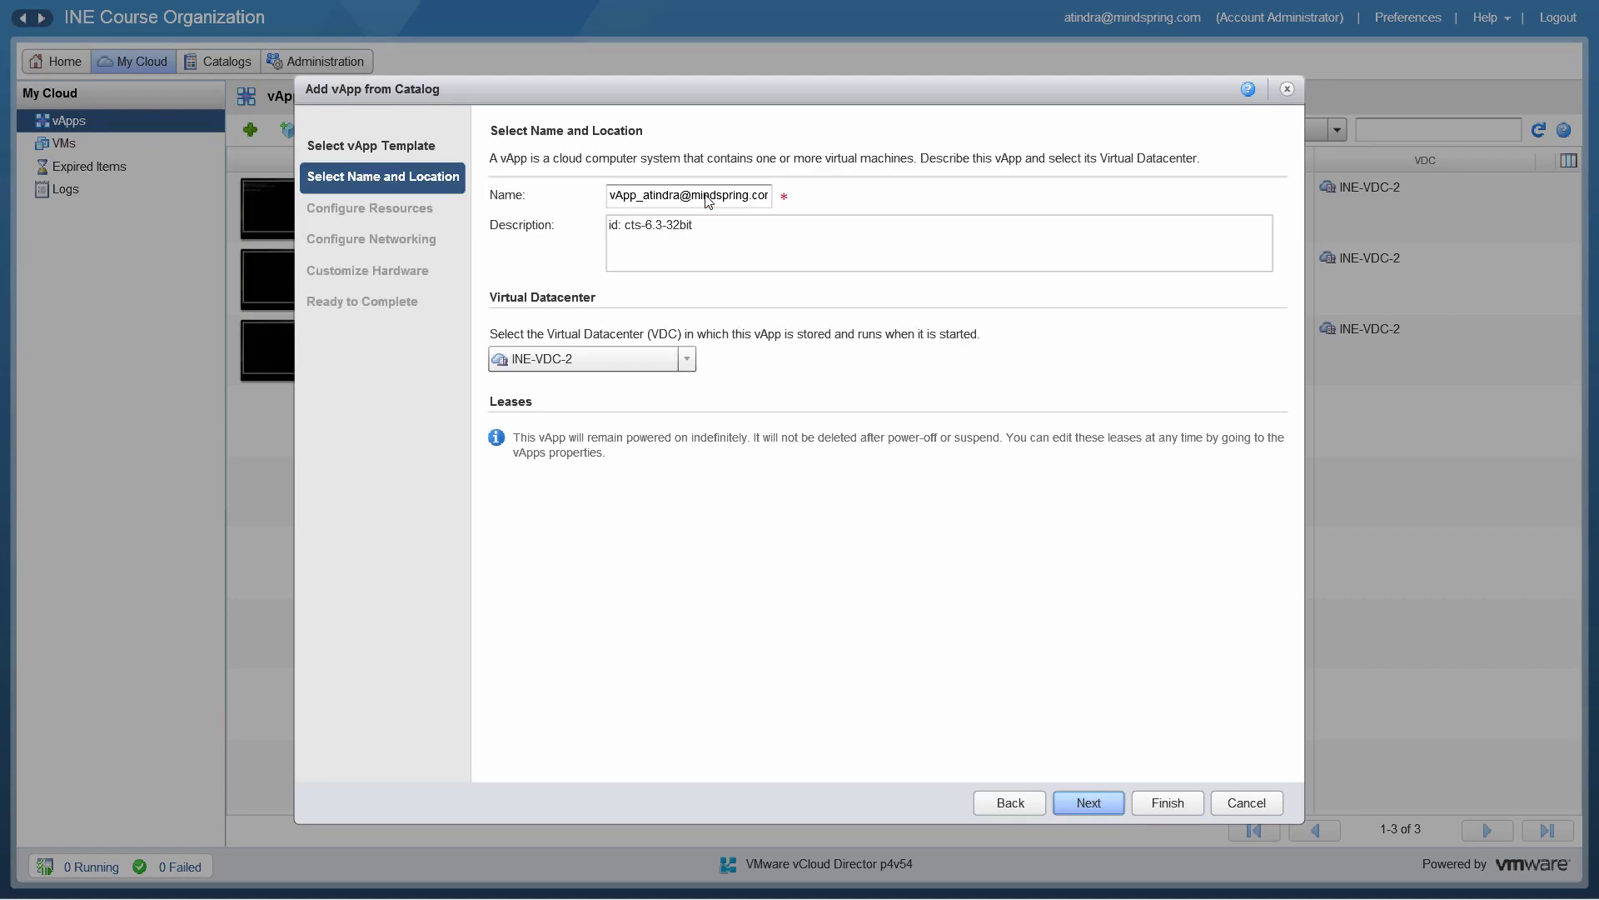
Step: Name the vApp INE-vApp, keep the INE-VDC-2 virtual datacenter, and continue
key("Escape")
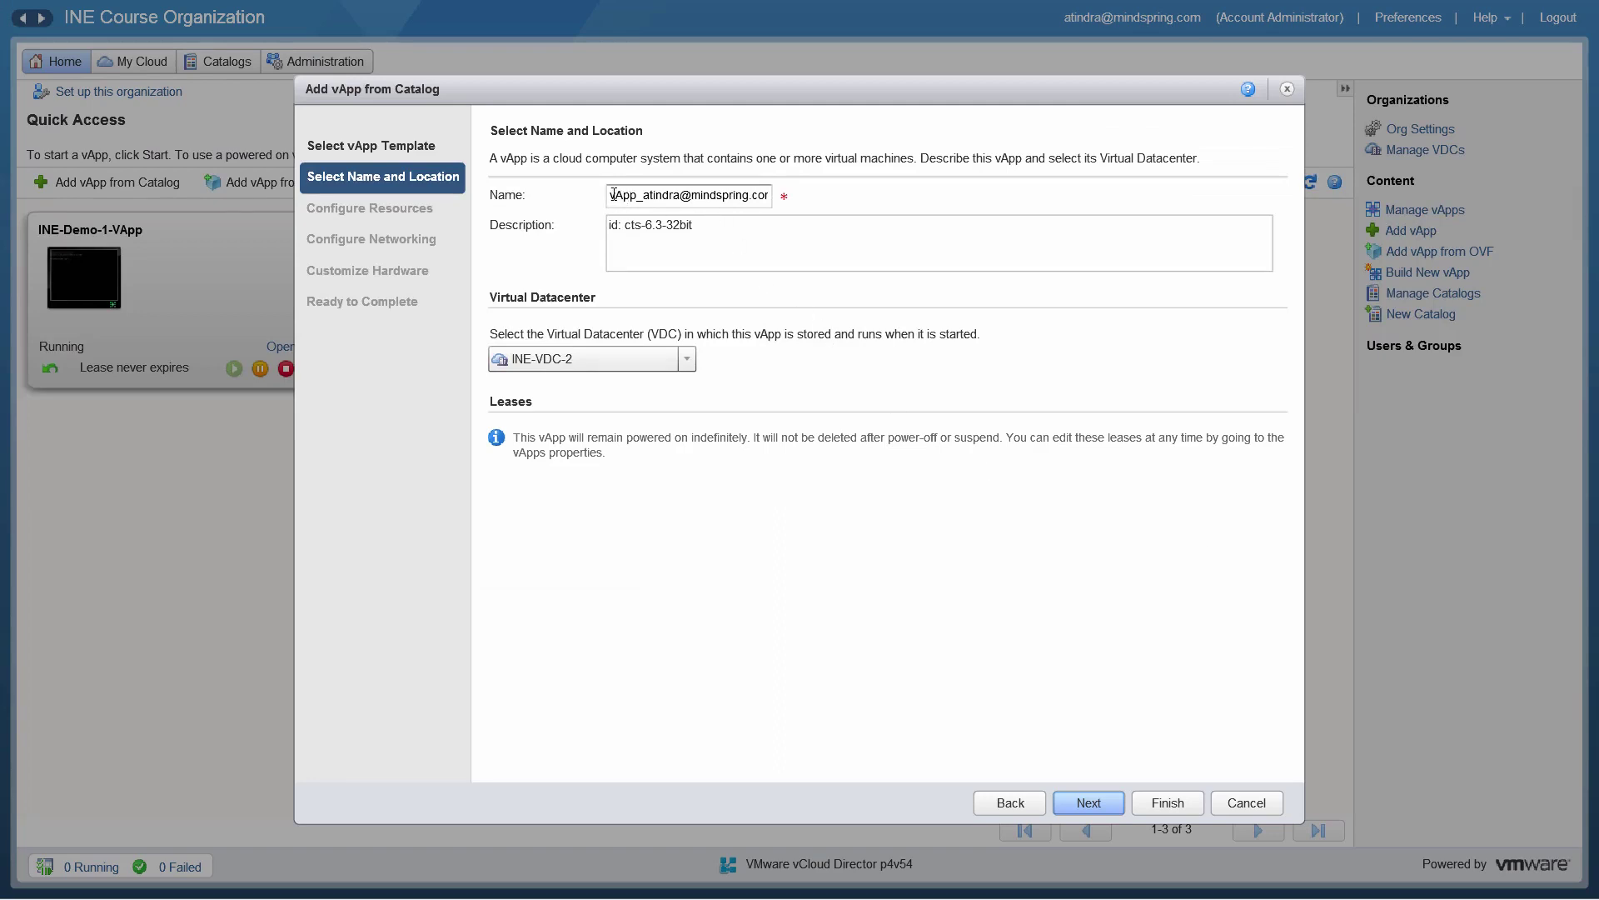
left_click_drag(613, 194, 828, 203)
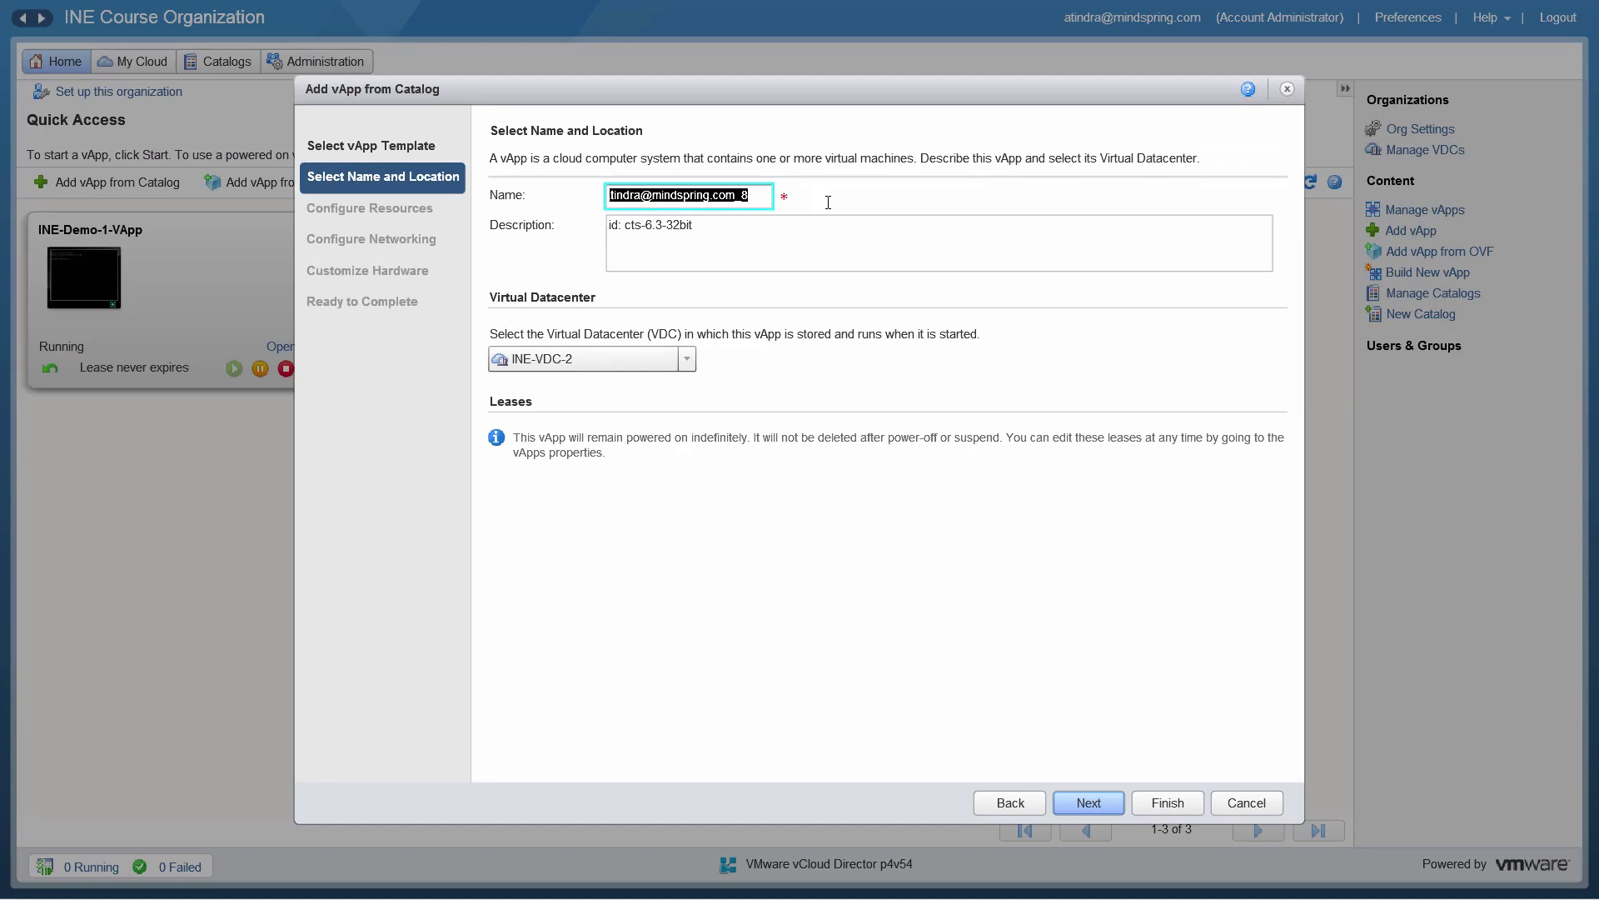
type("INE-")
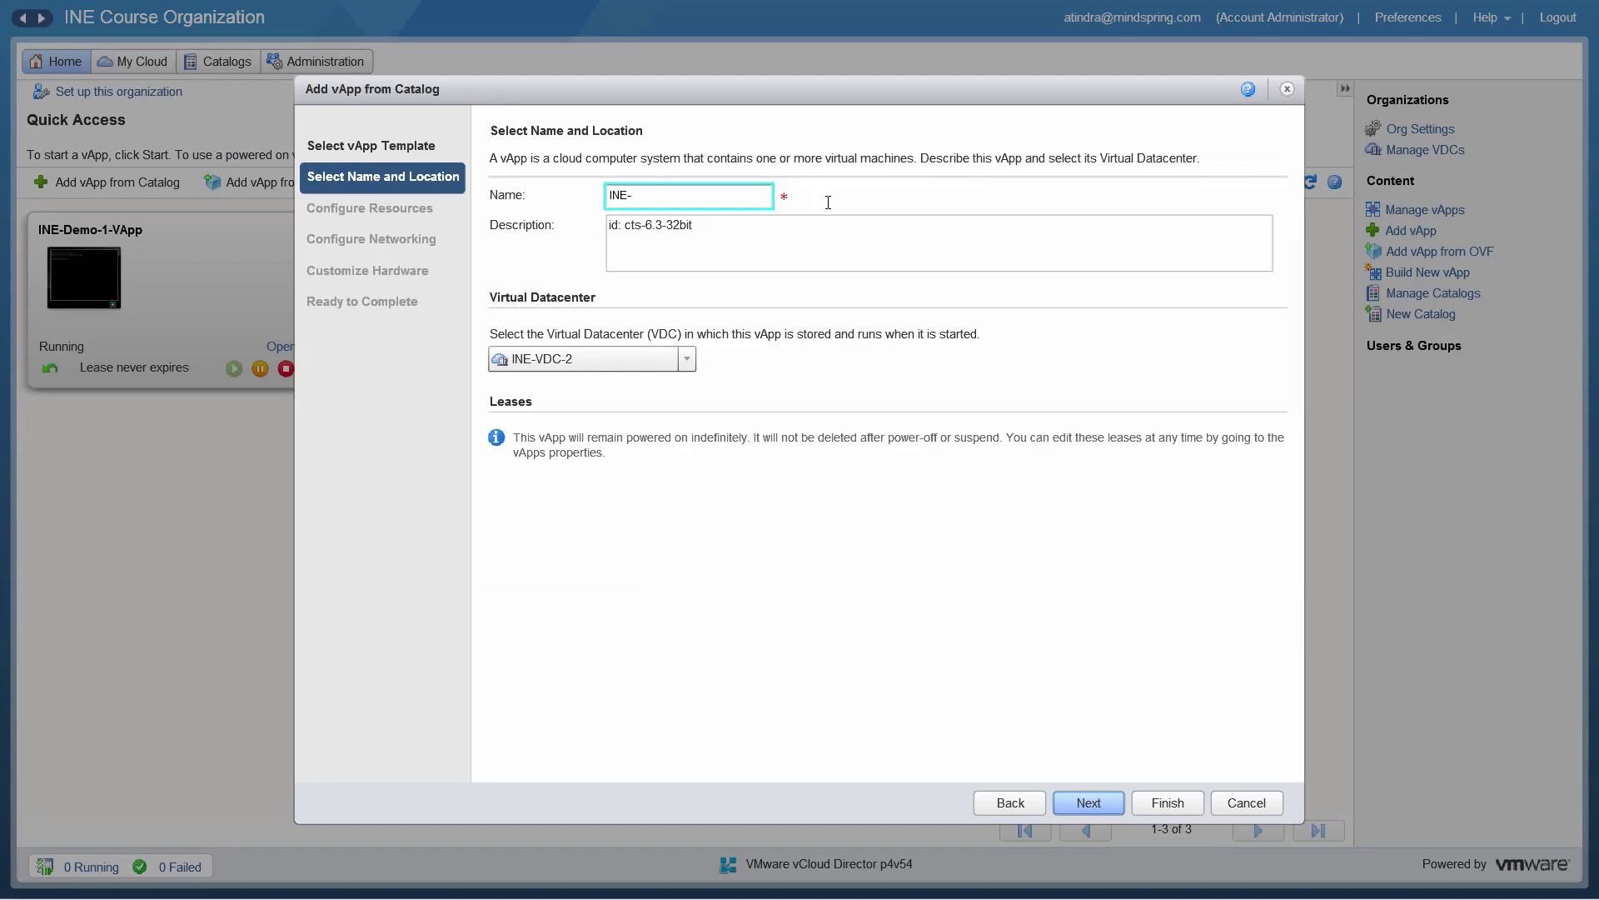
type("vApp")
left_click(687, 360)
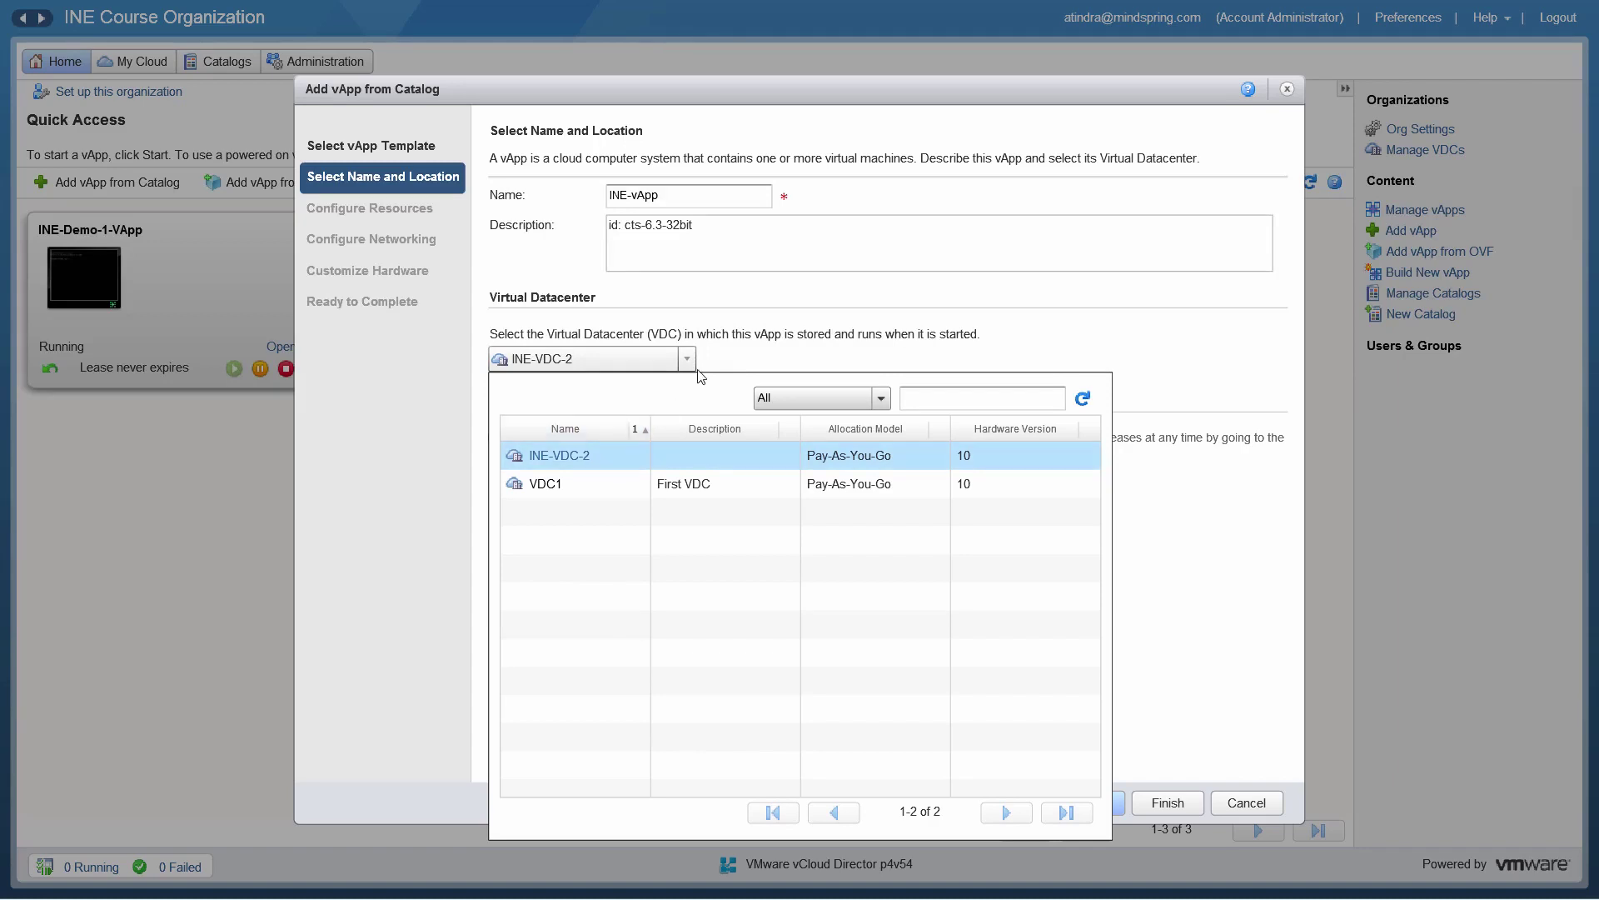
left_click(790, 359)
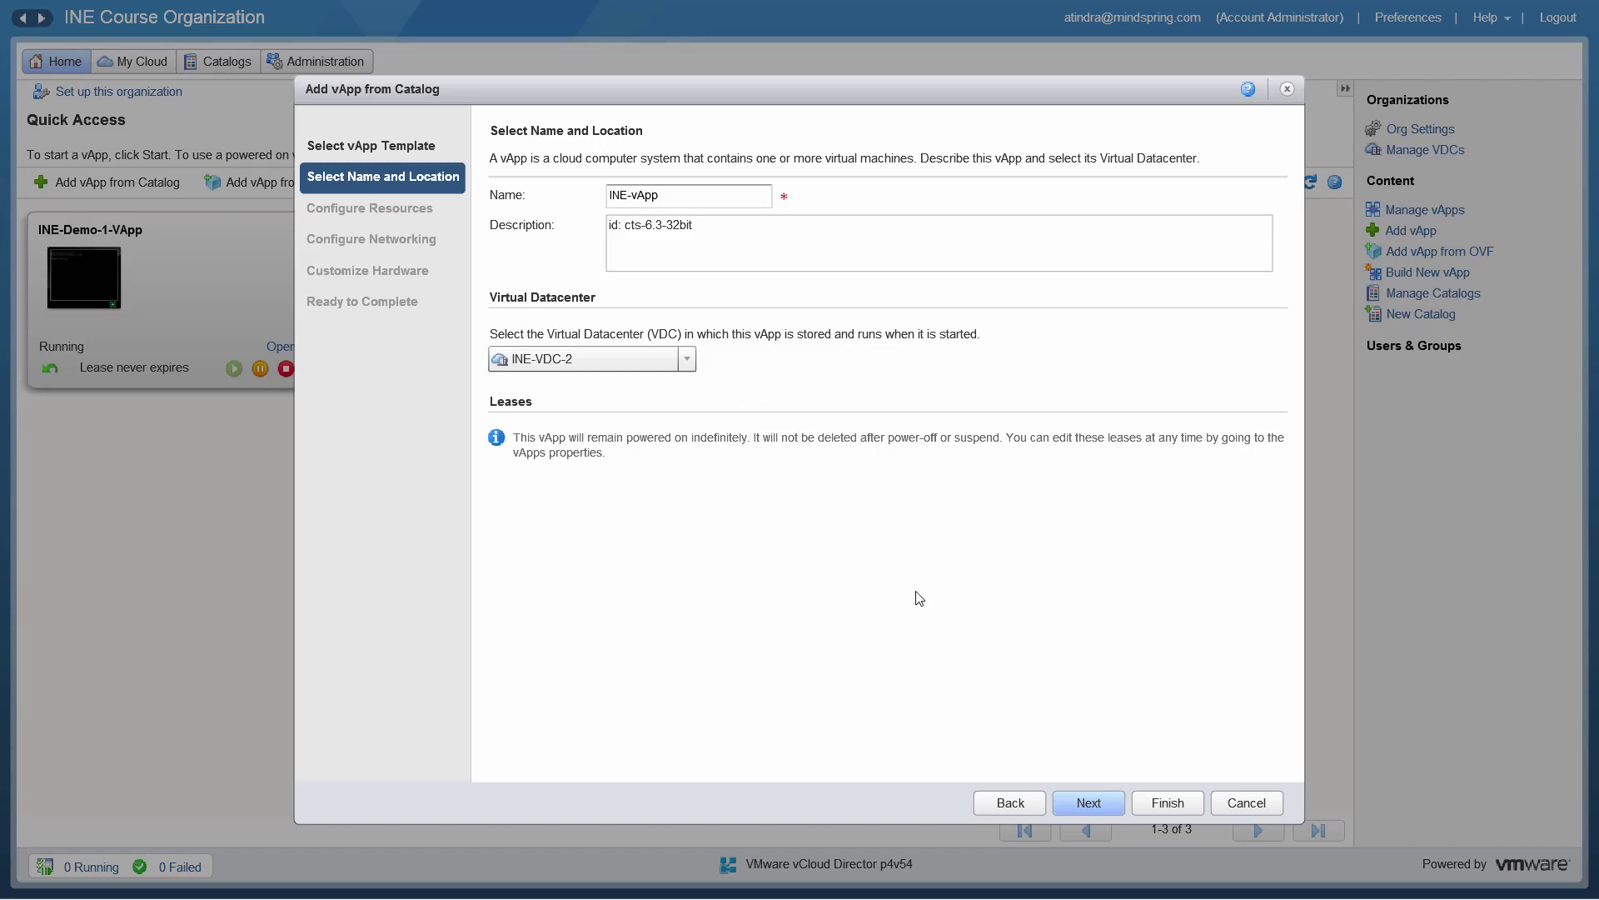
left_click(1087, 804)
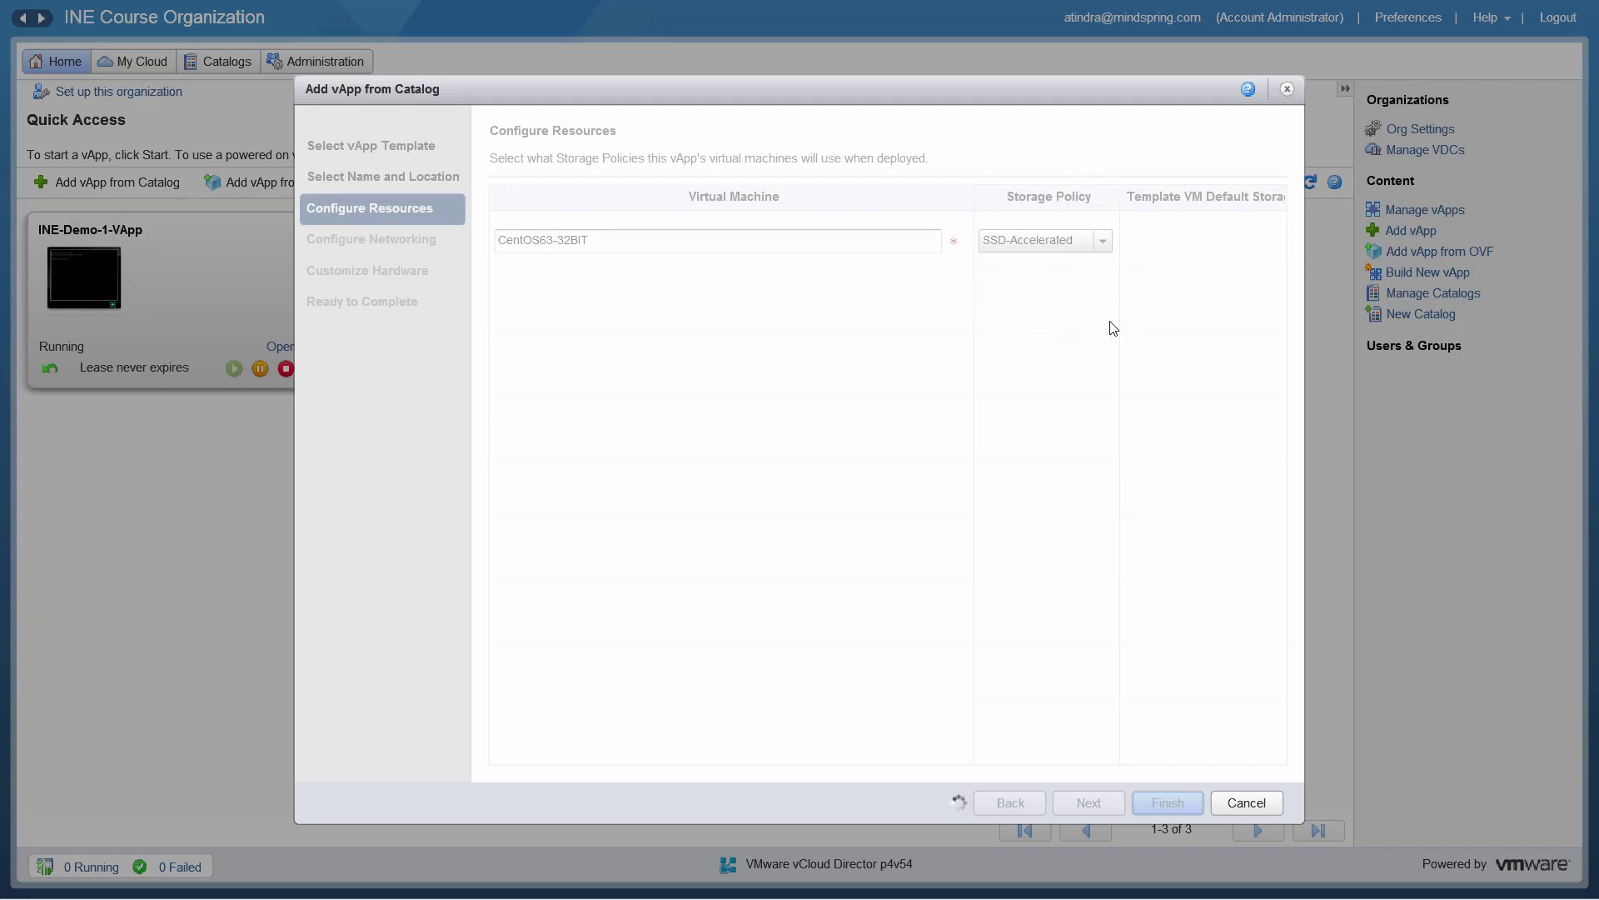
Step: Put CentOS63-32BIT on the Standard storage policy and attach its NIC 0 to the INE network
left_click(1104, 241)
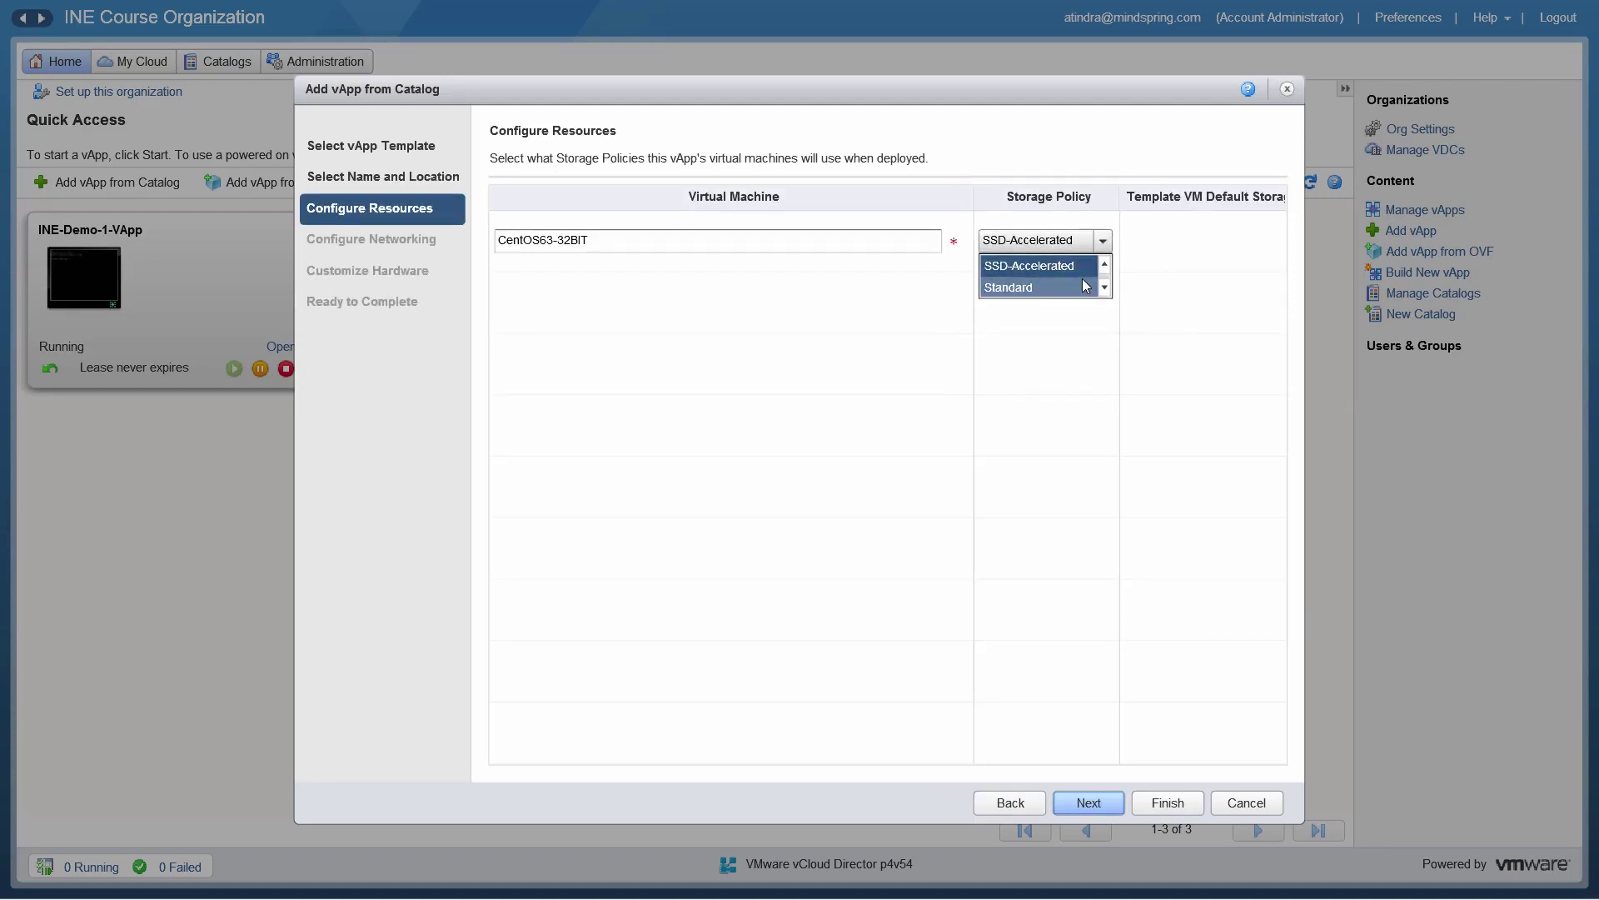
left_click(1082, 279)
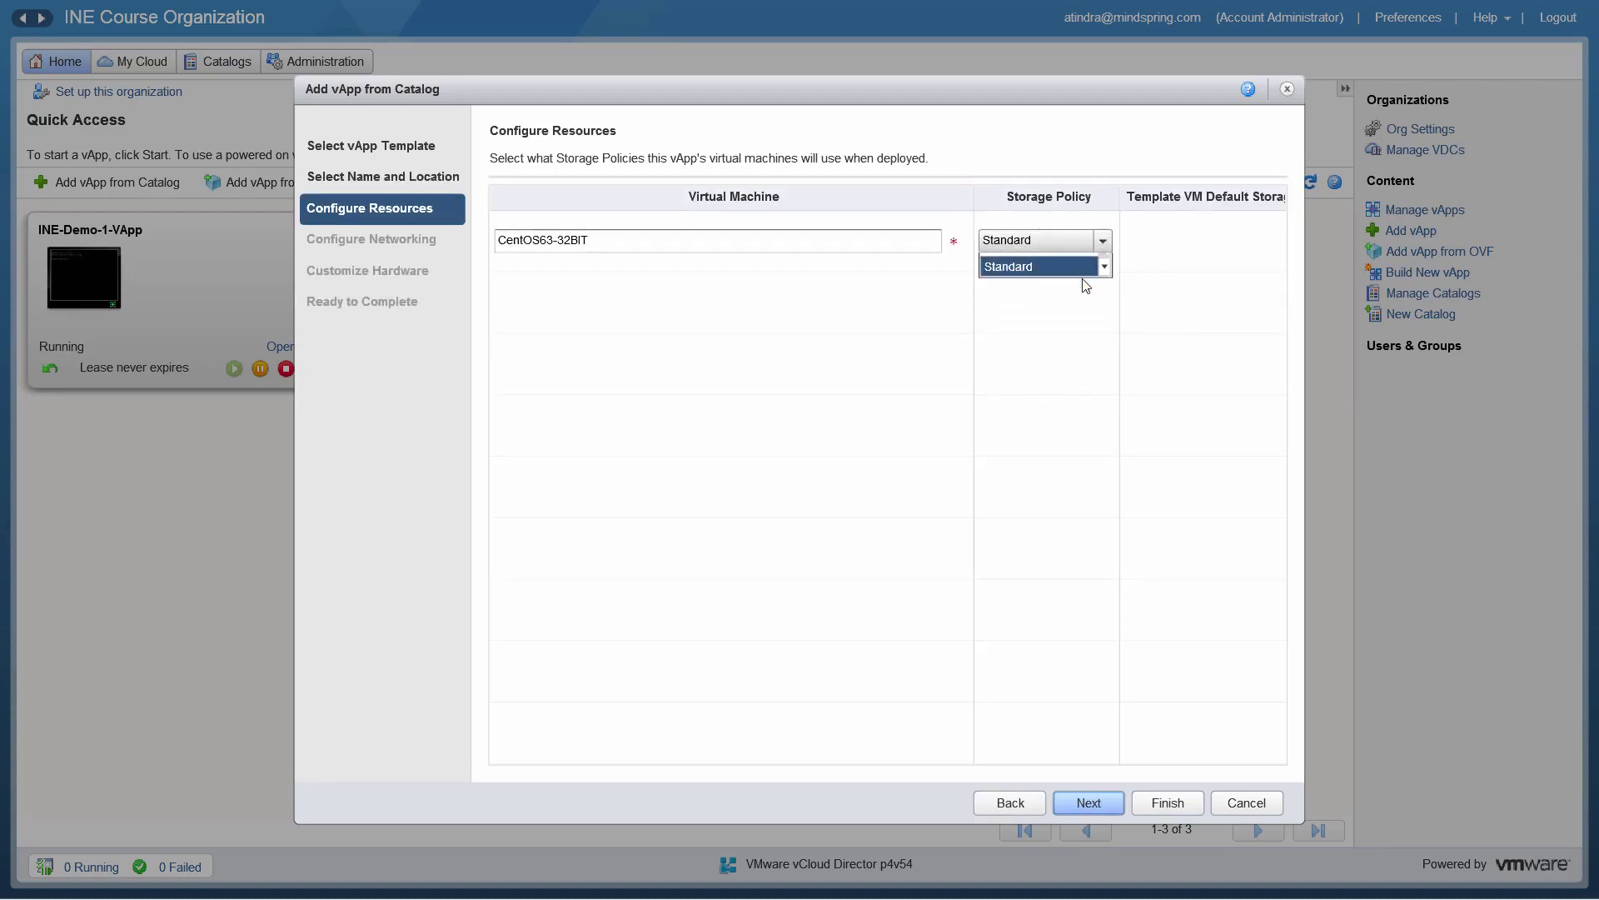
left_click(1086, 798)
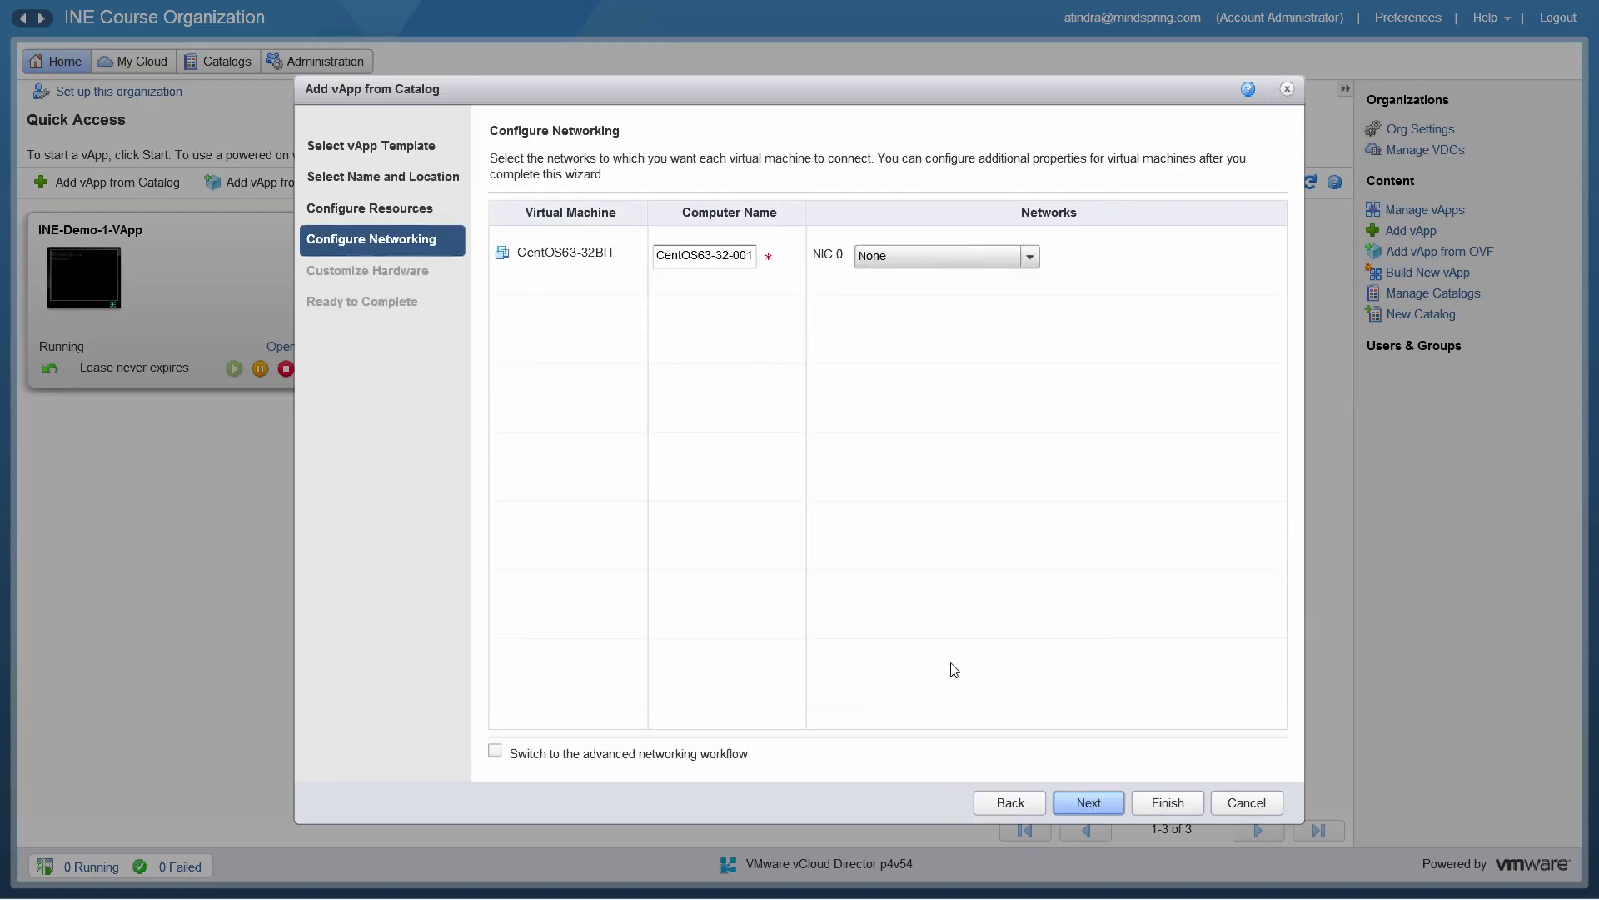
left_click(1031, 259)
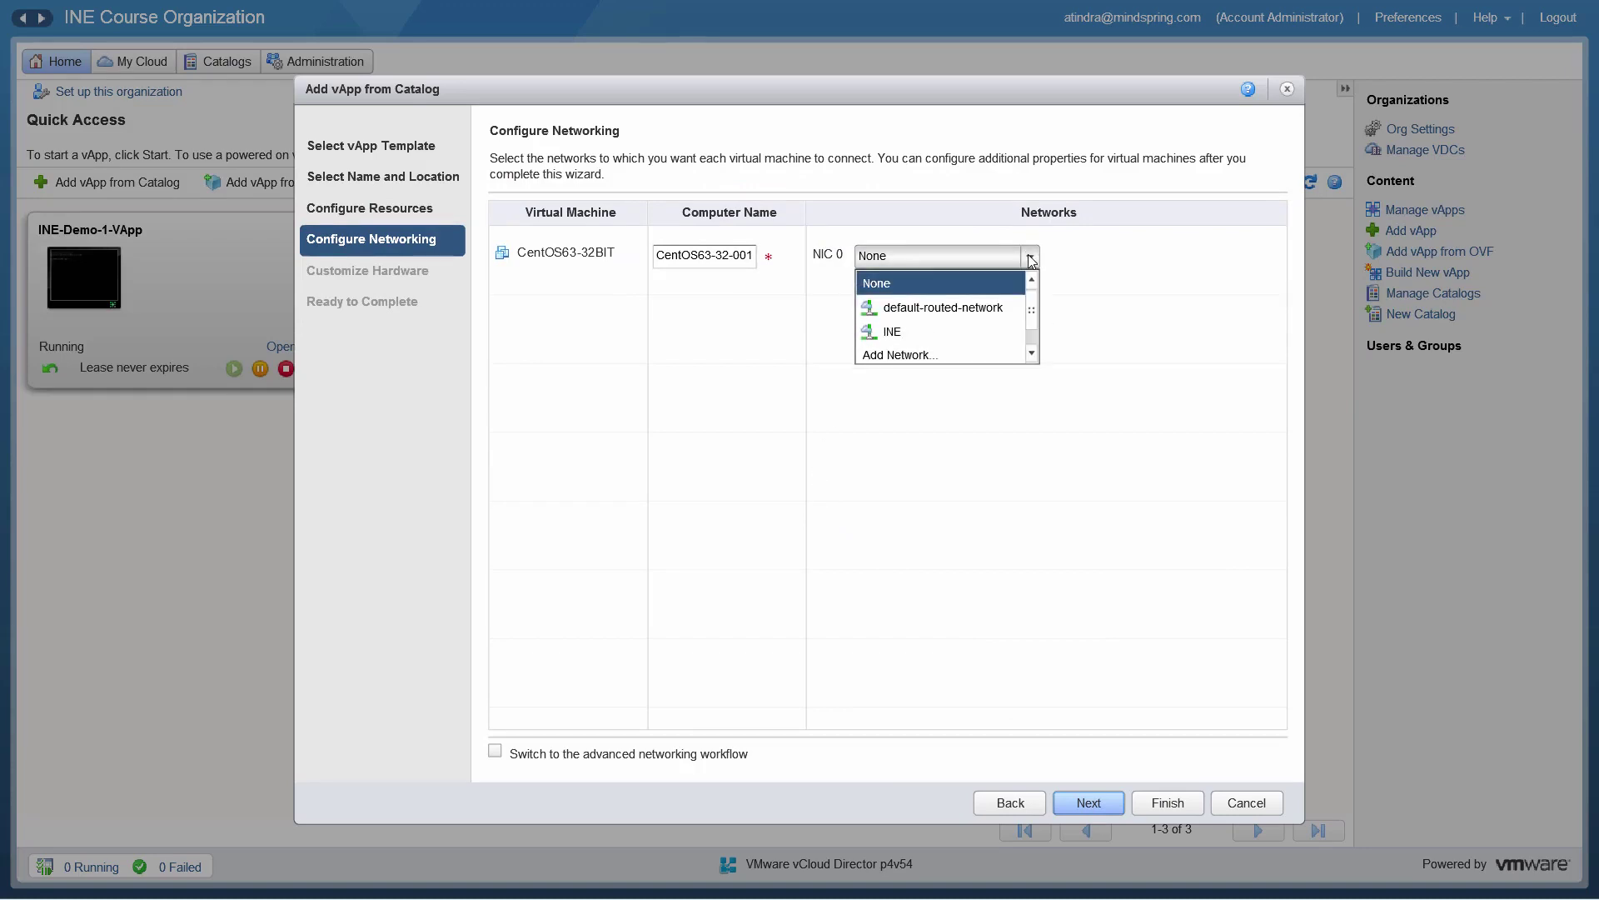
left_click(983, 330)
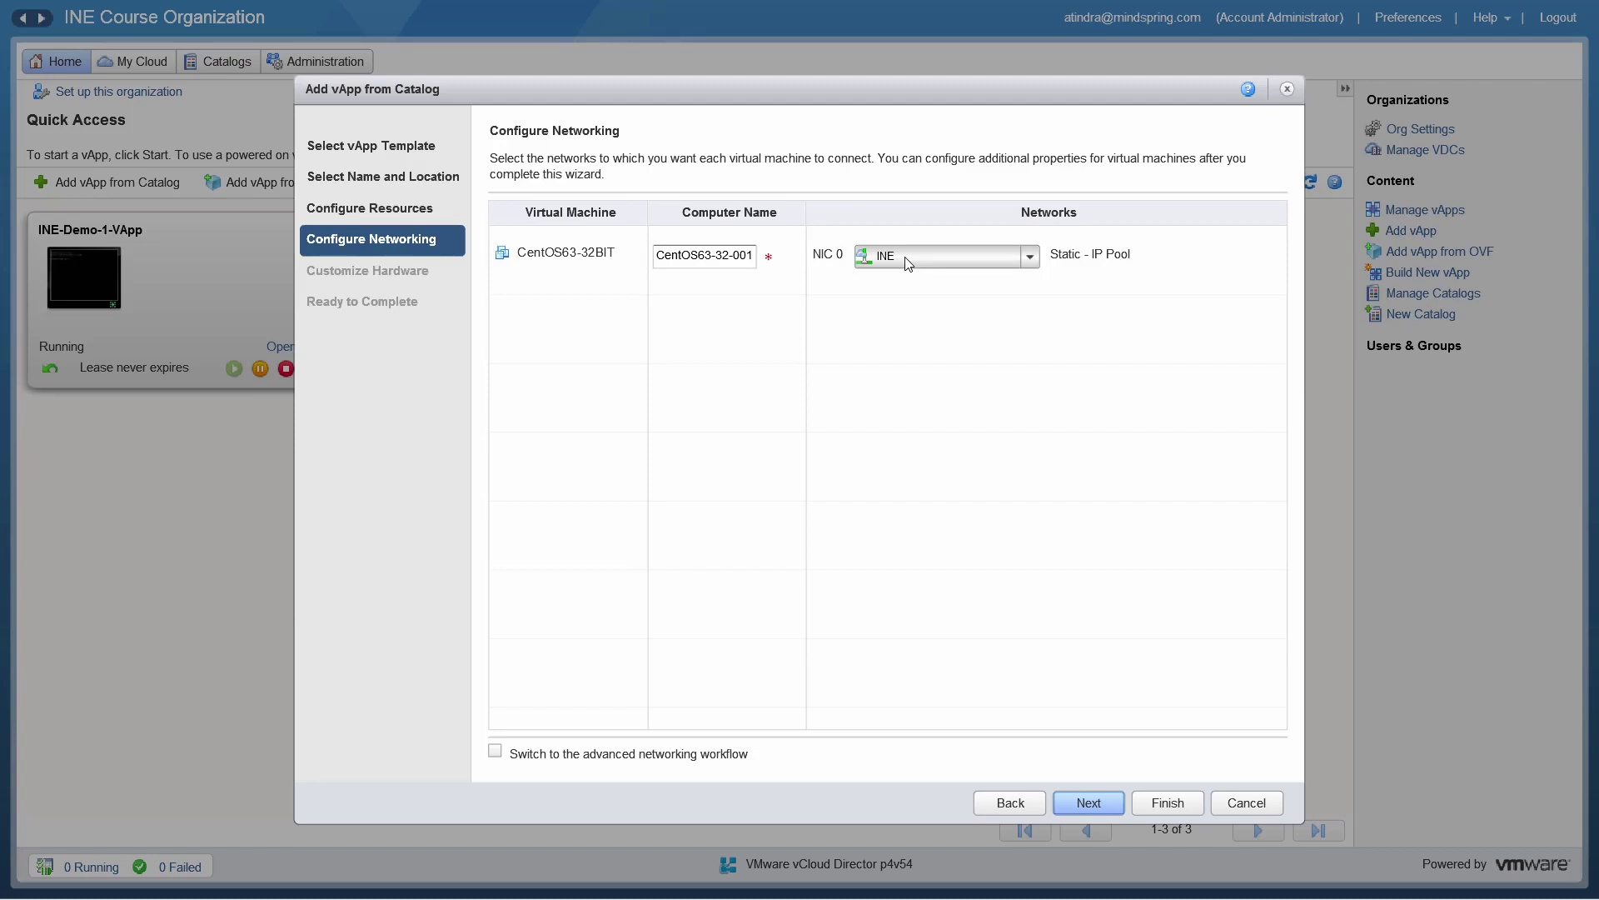
Step: Try the advanced IP assignment options, leave NIC 0 on Static - IP Pool, and continue
left_click(496, 752)
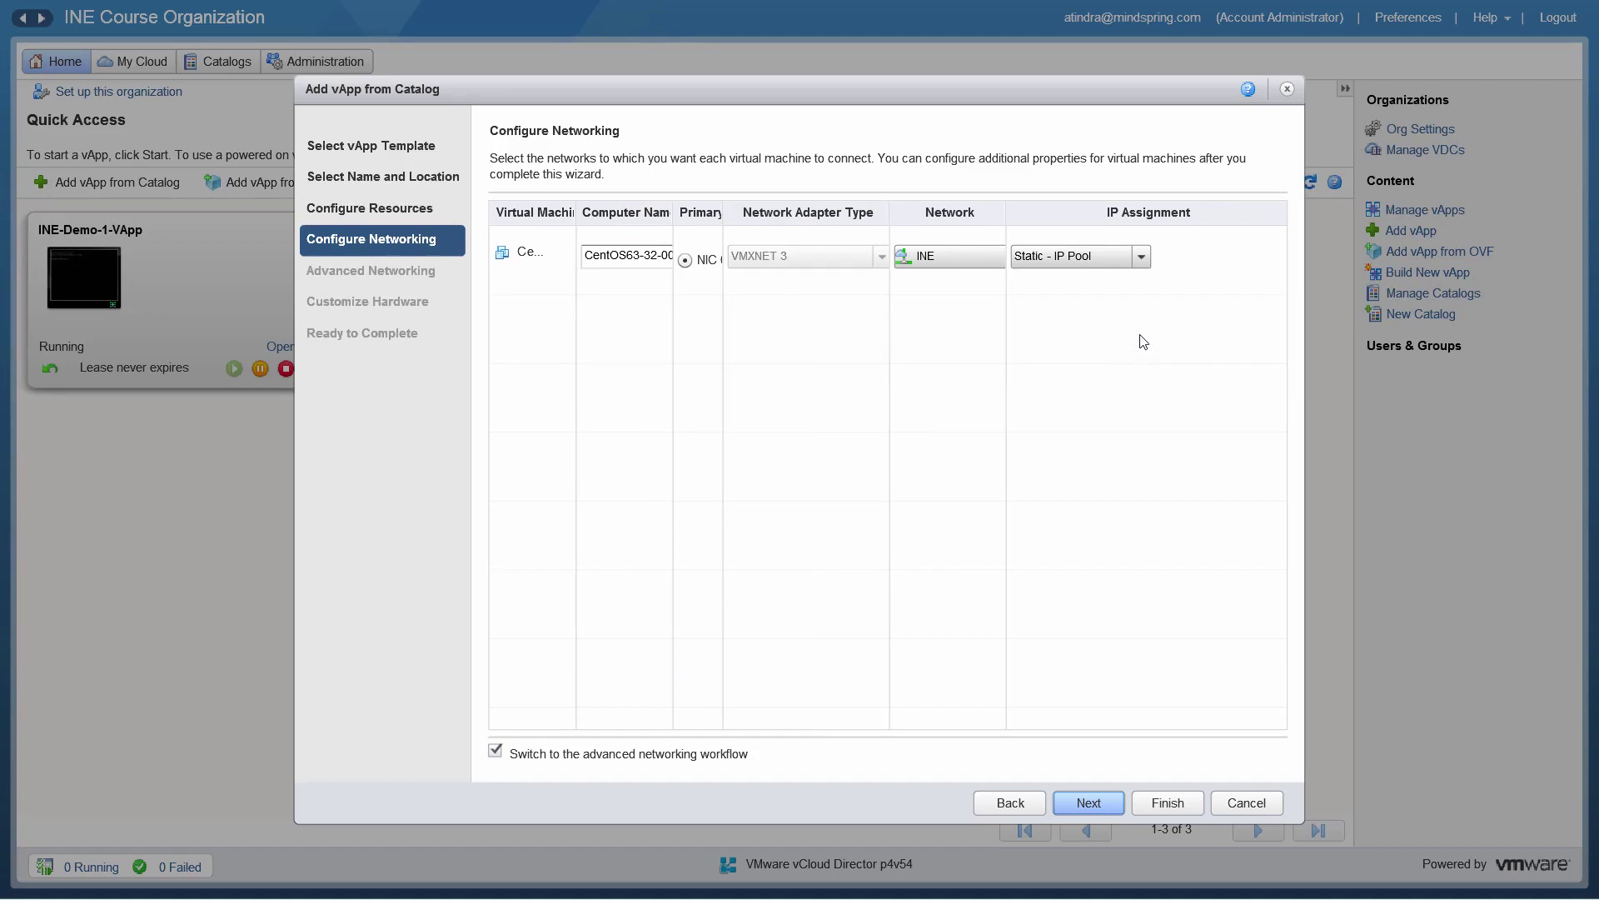
left_click(1141, 256)
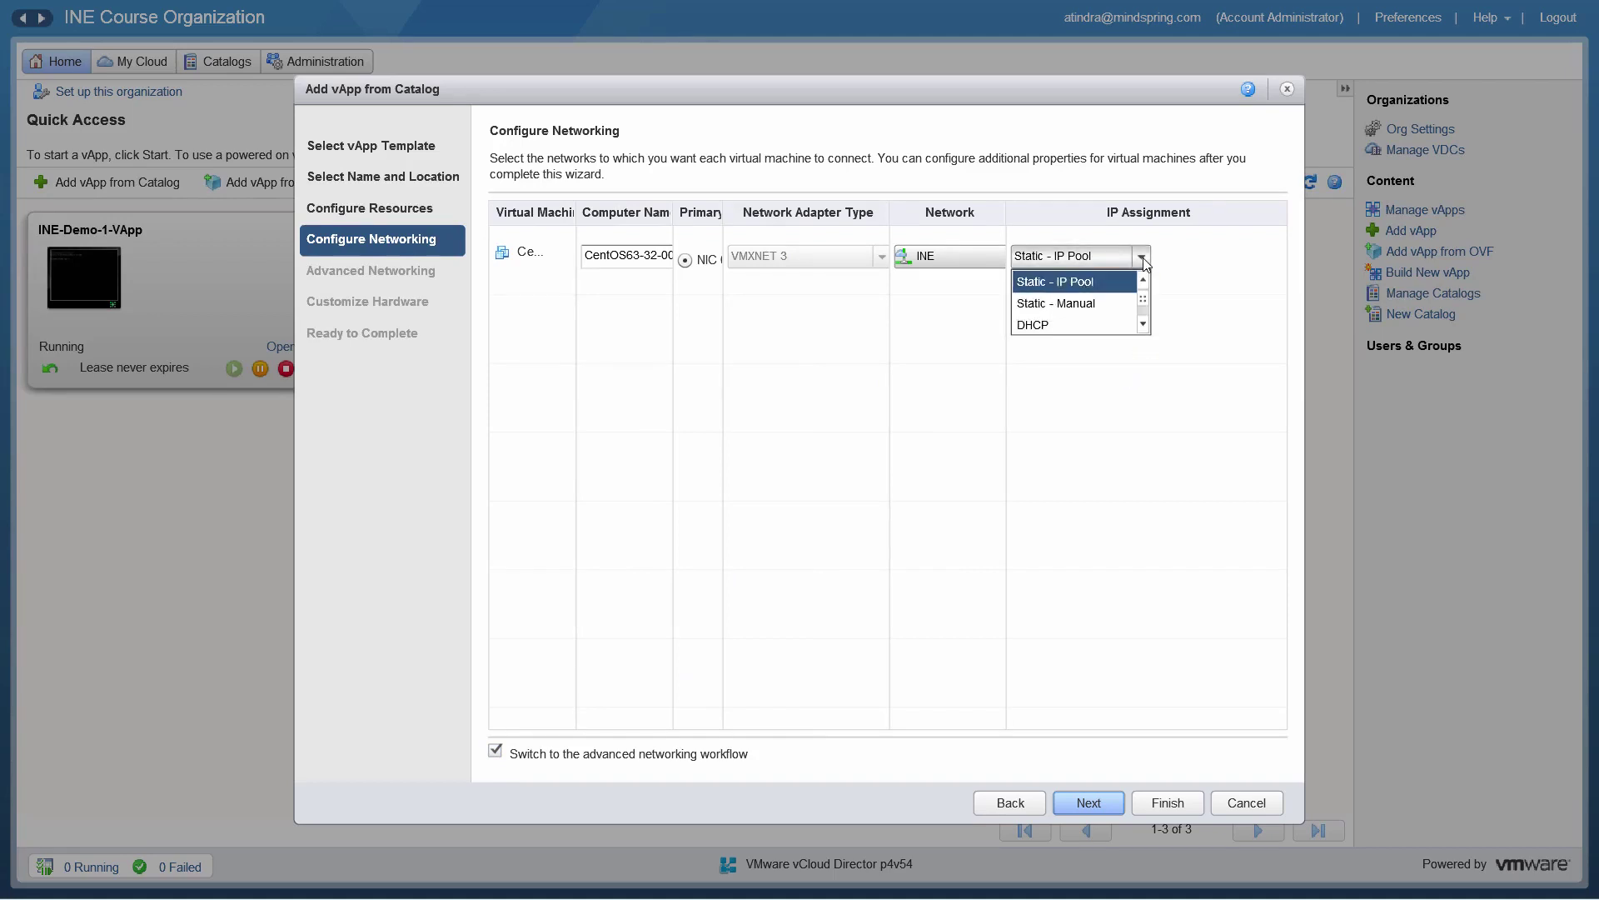
left_click(1093, 305)
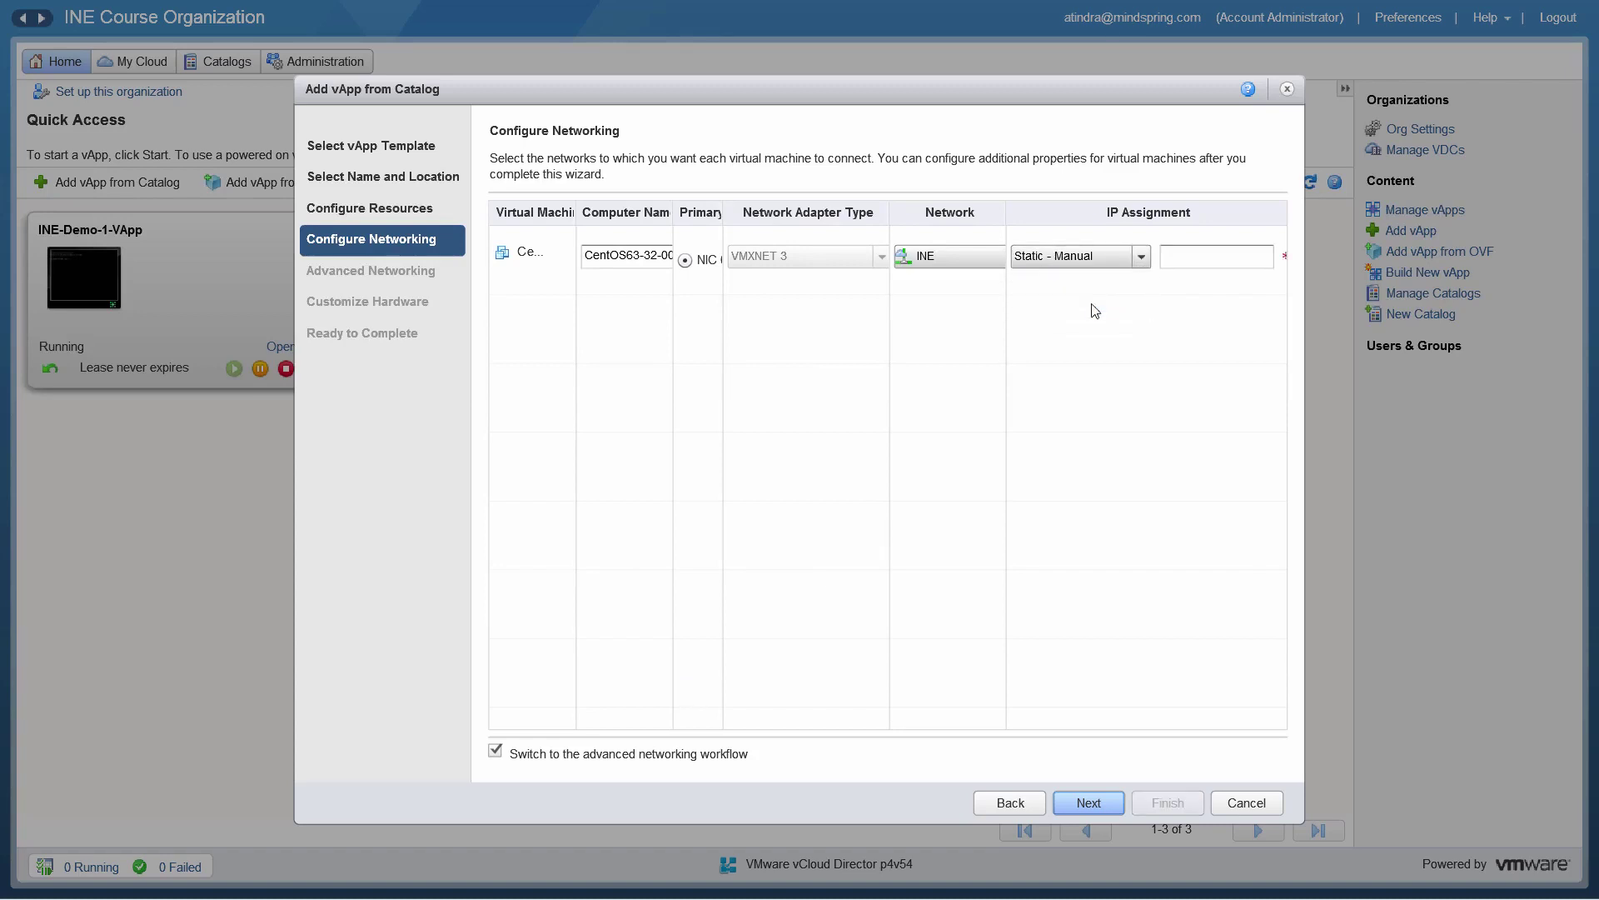
left_click(1140, 257)
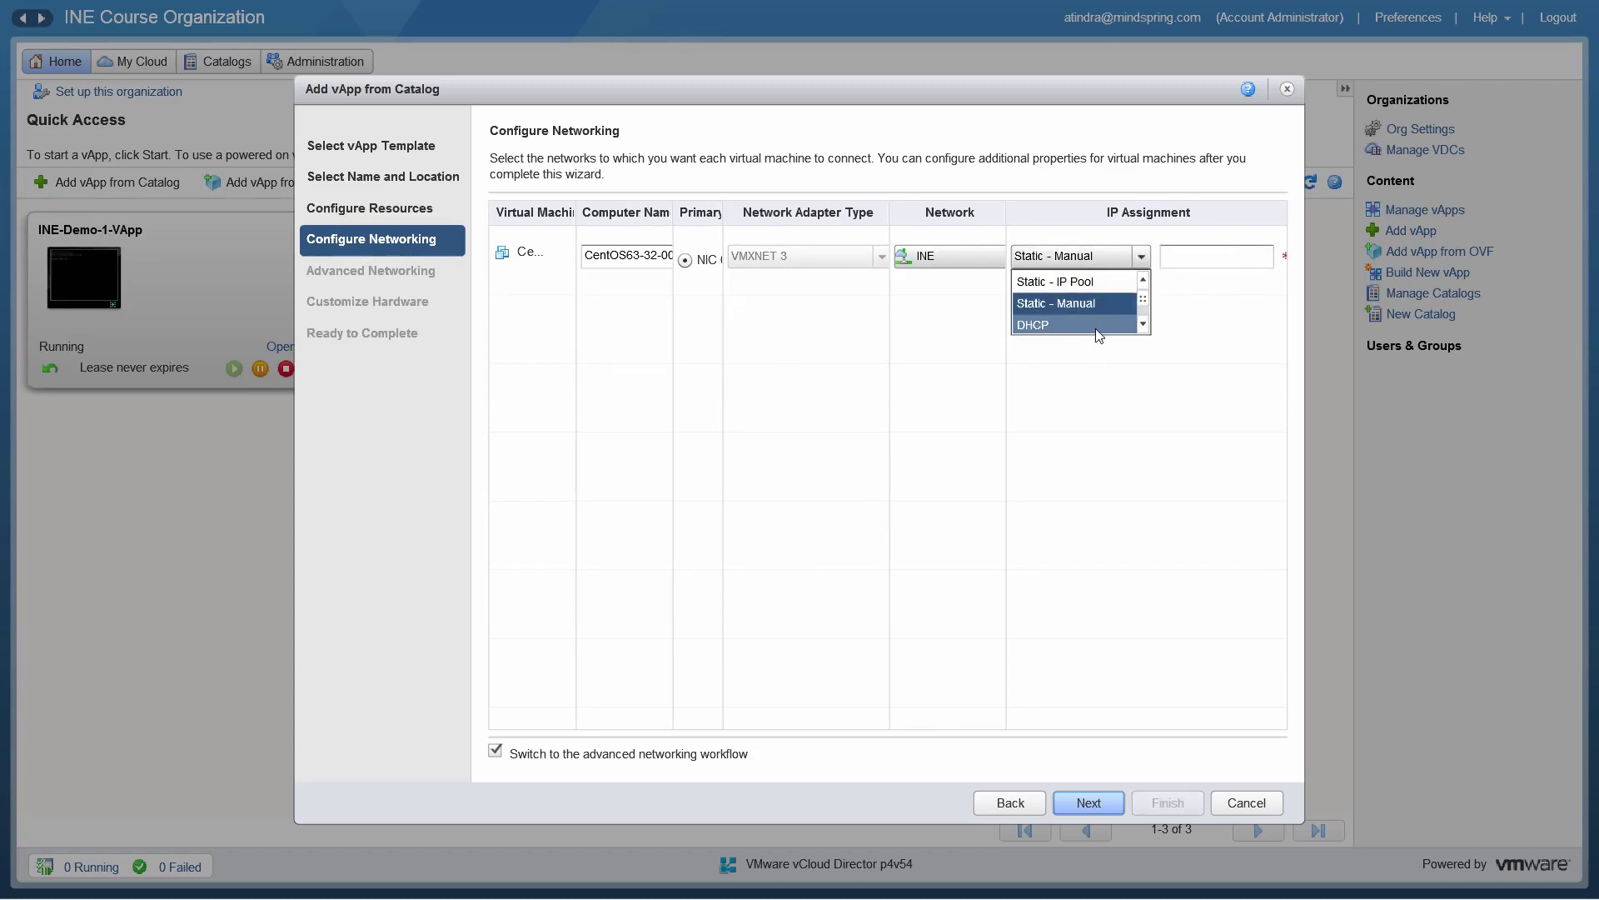
left_click(1096, 336)
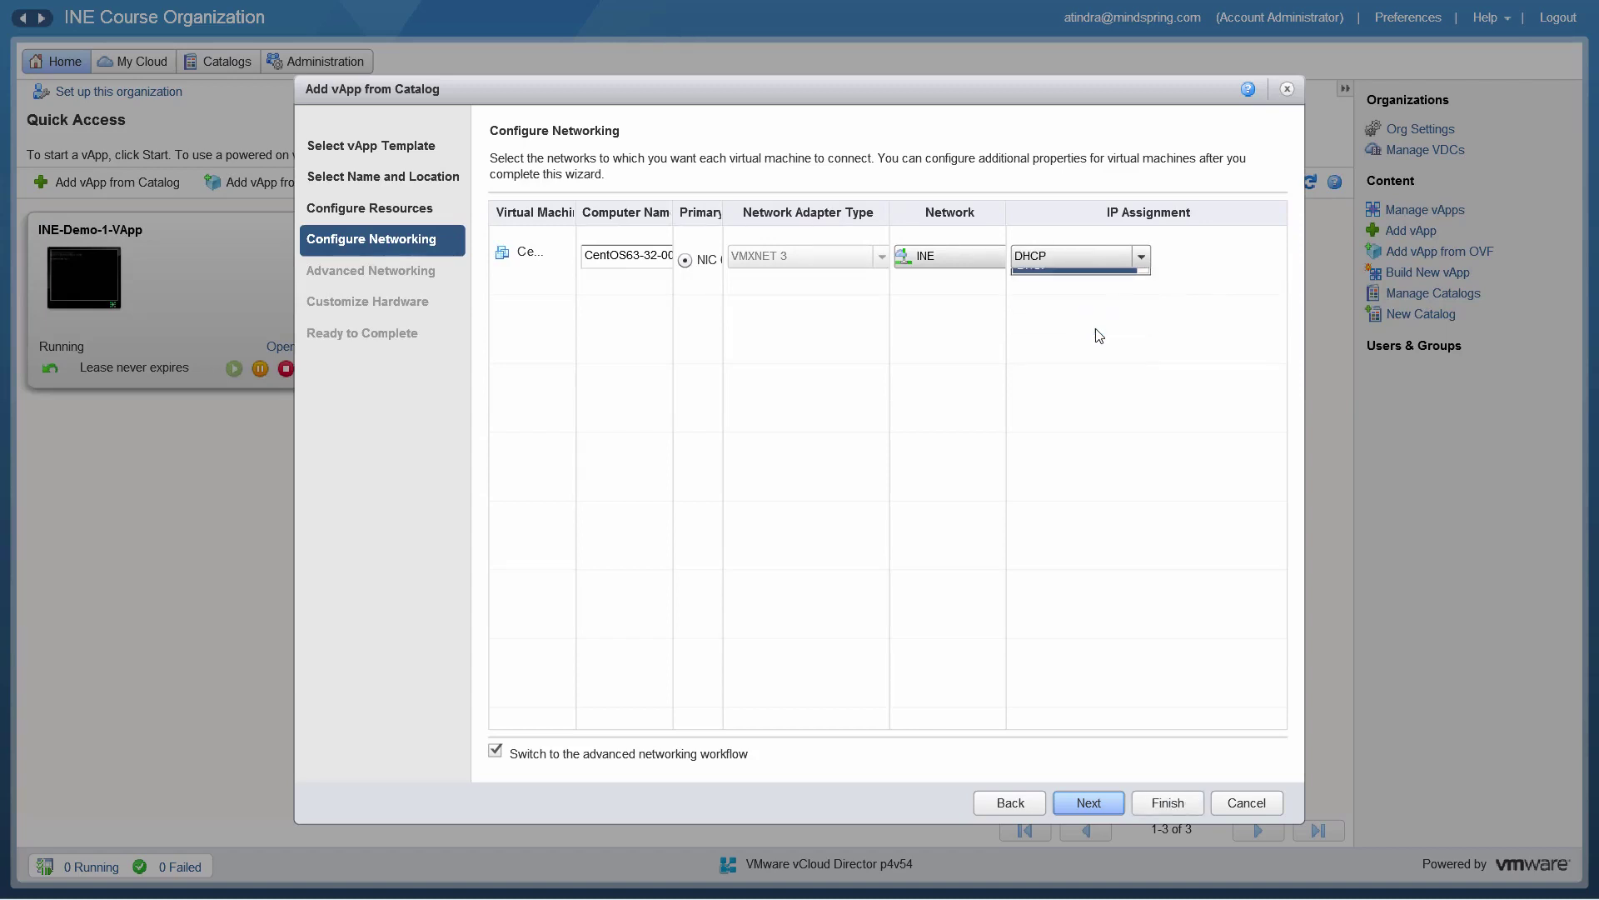
left_click(1140, 262)
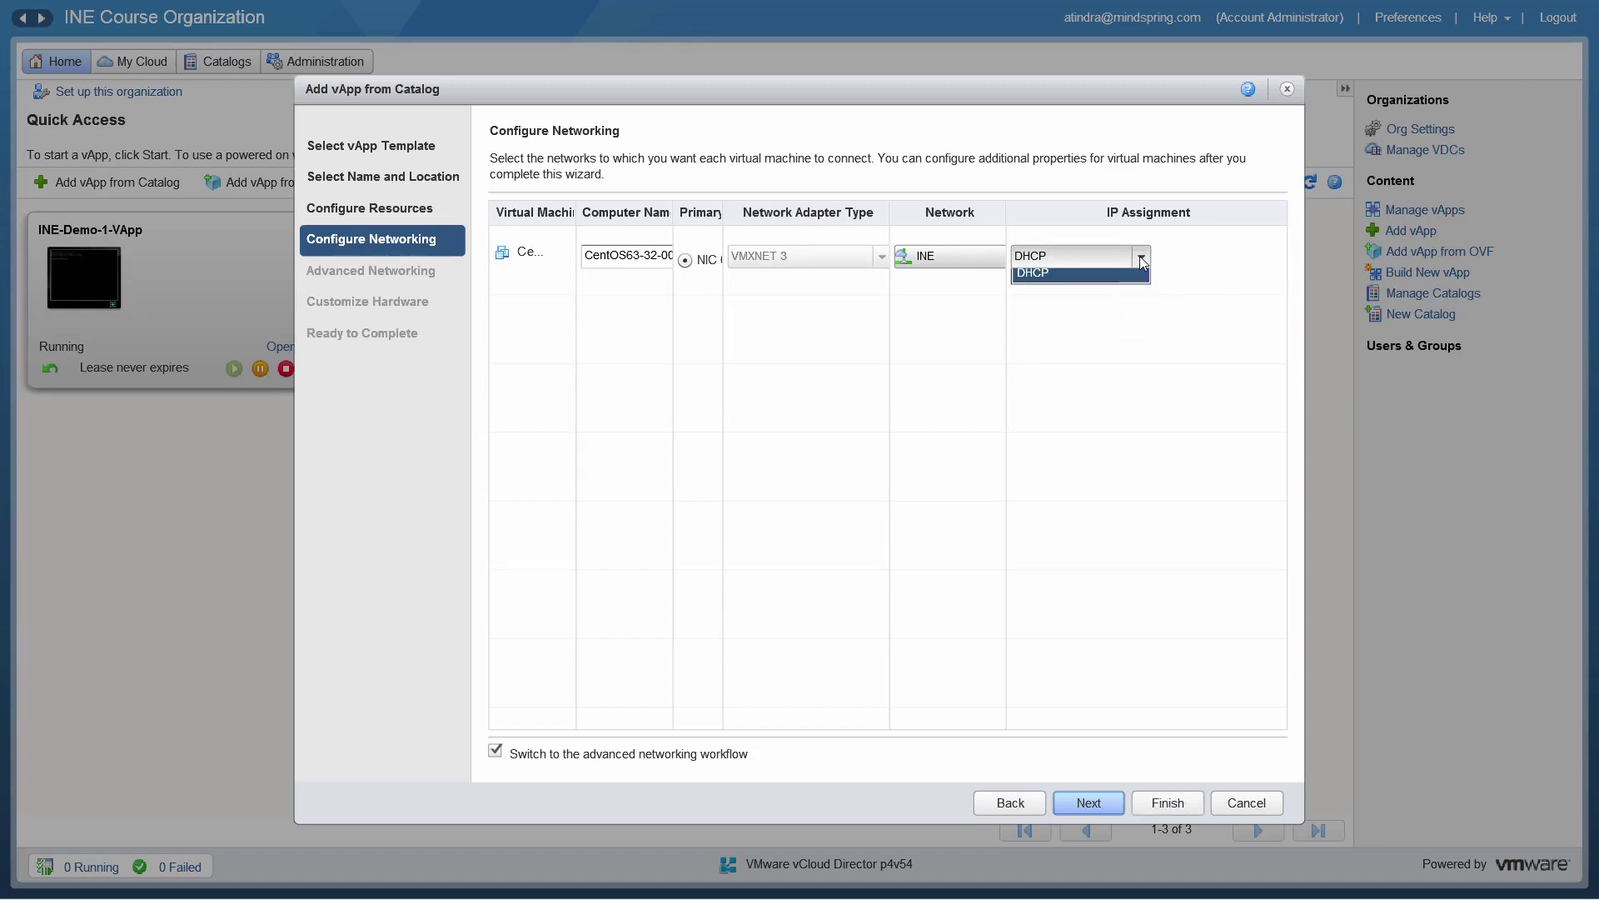
left_click(1095, 286)
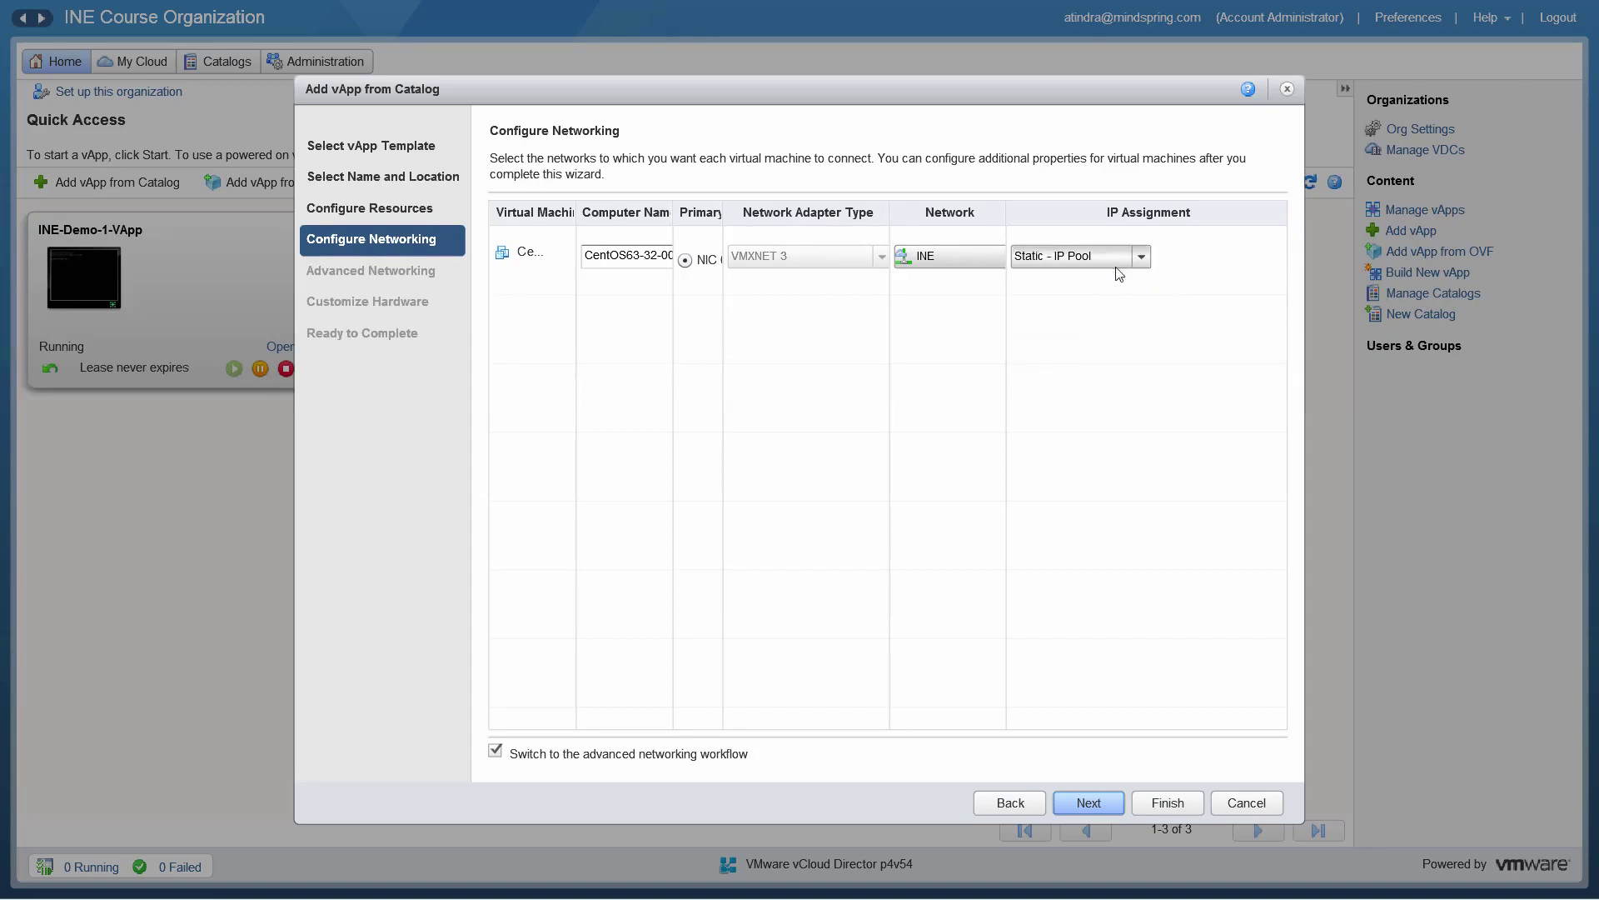
left_click(495, 753)
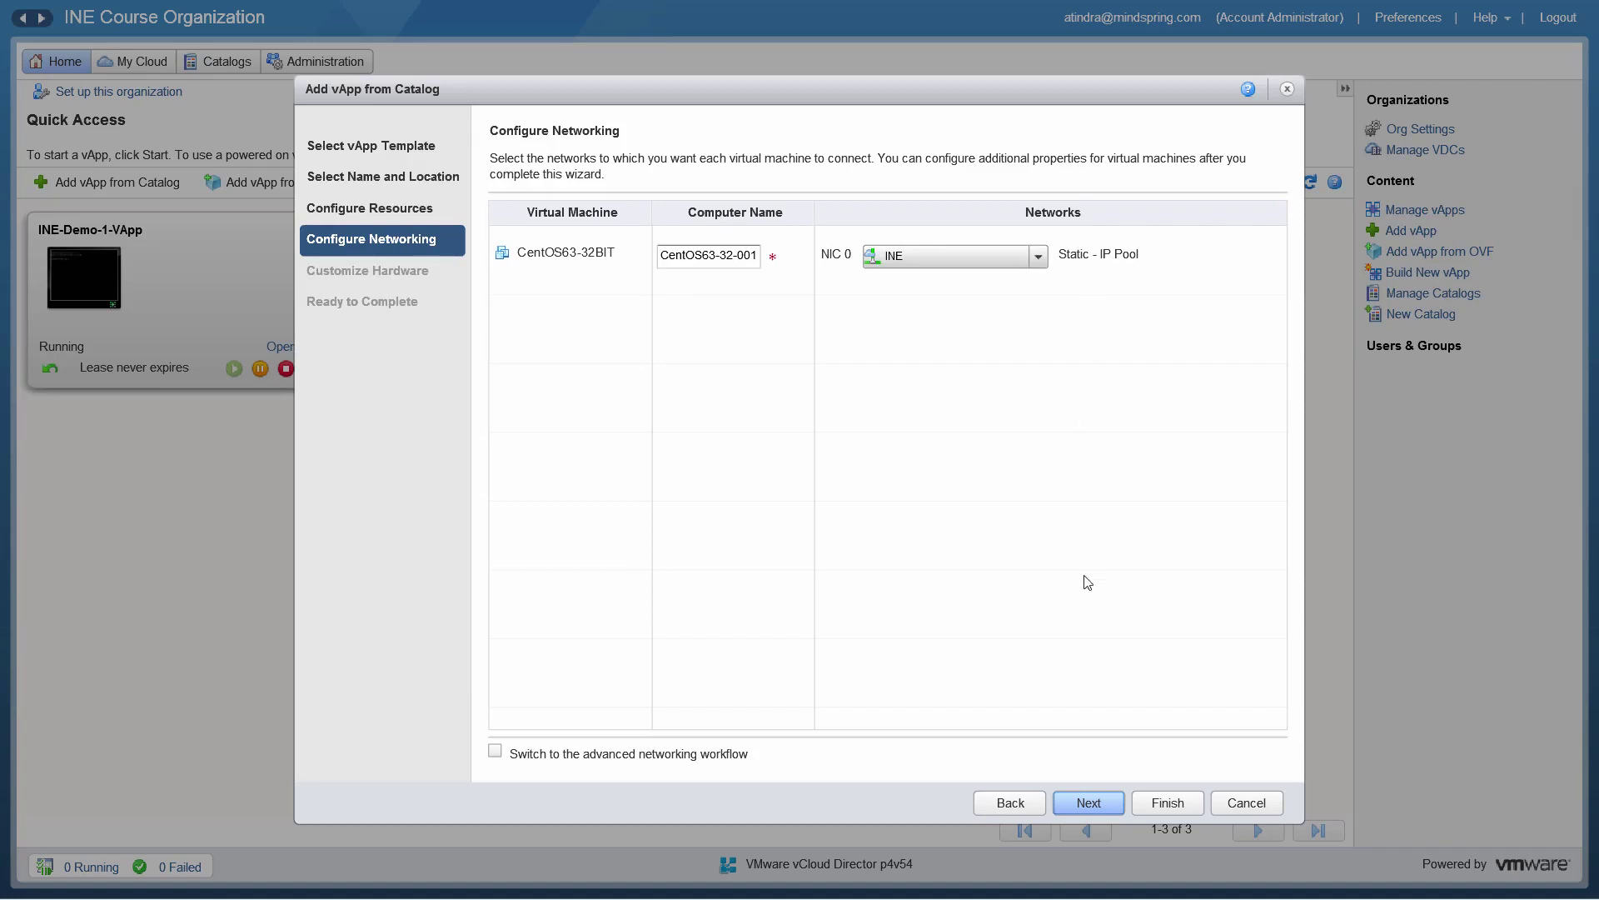
left_click(1086, 802)
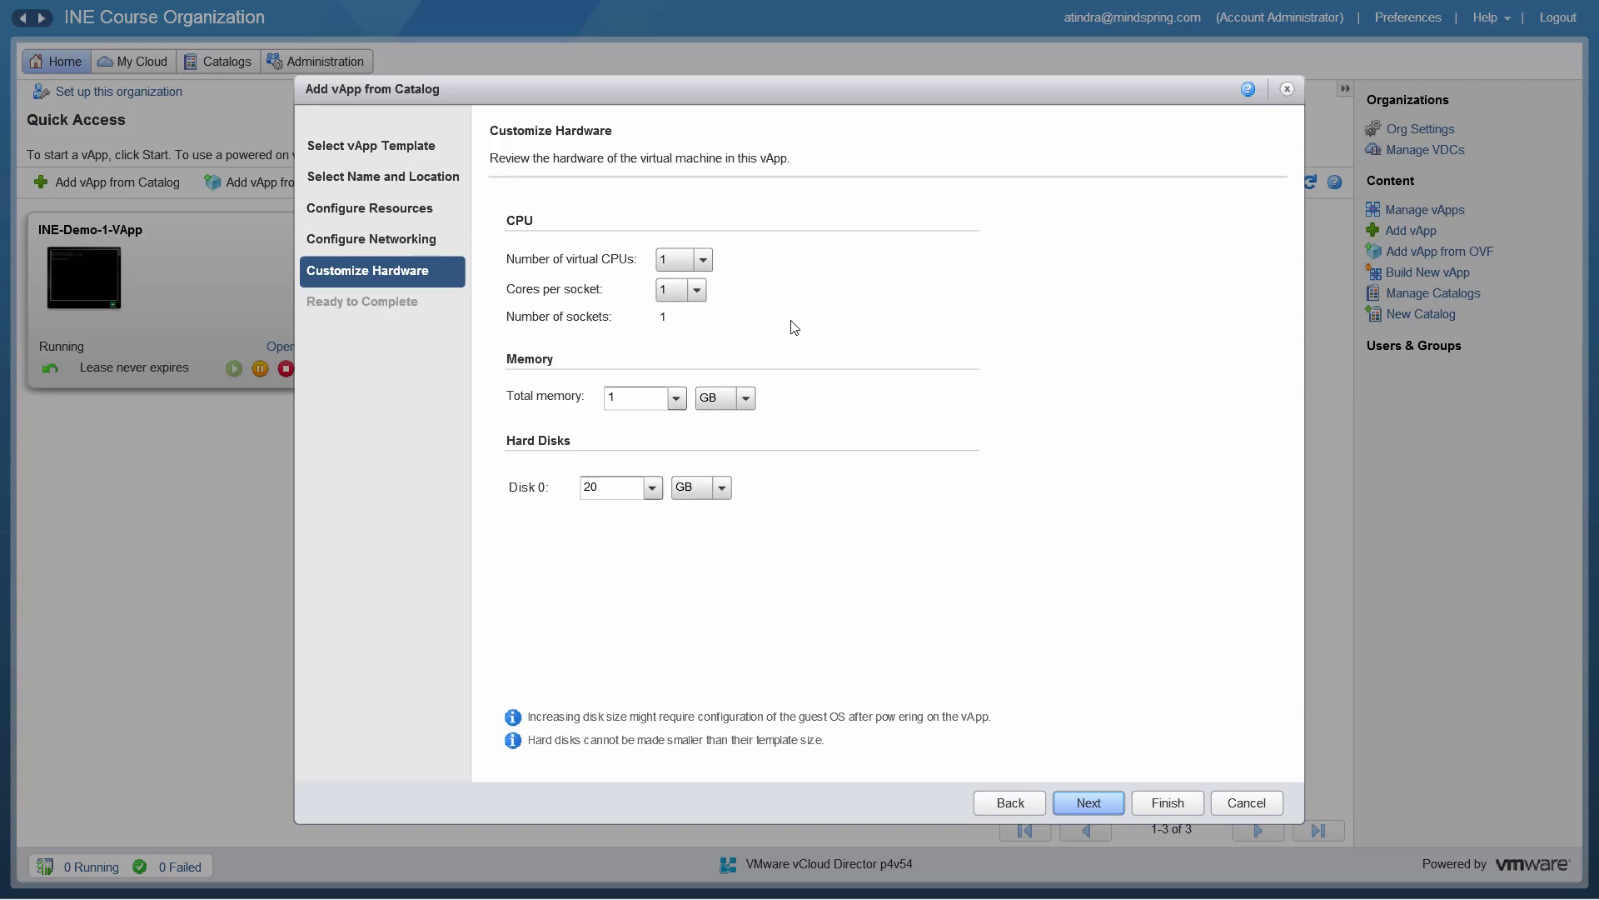
left_click(701, 294)
left_click(702, 261)
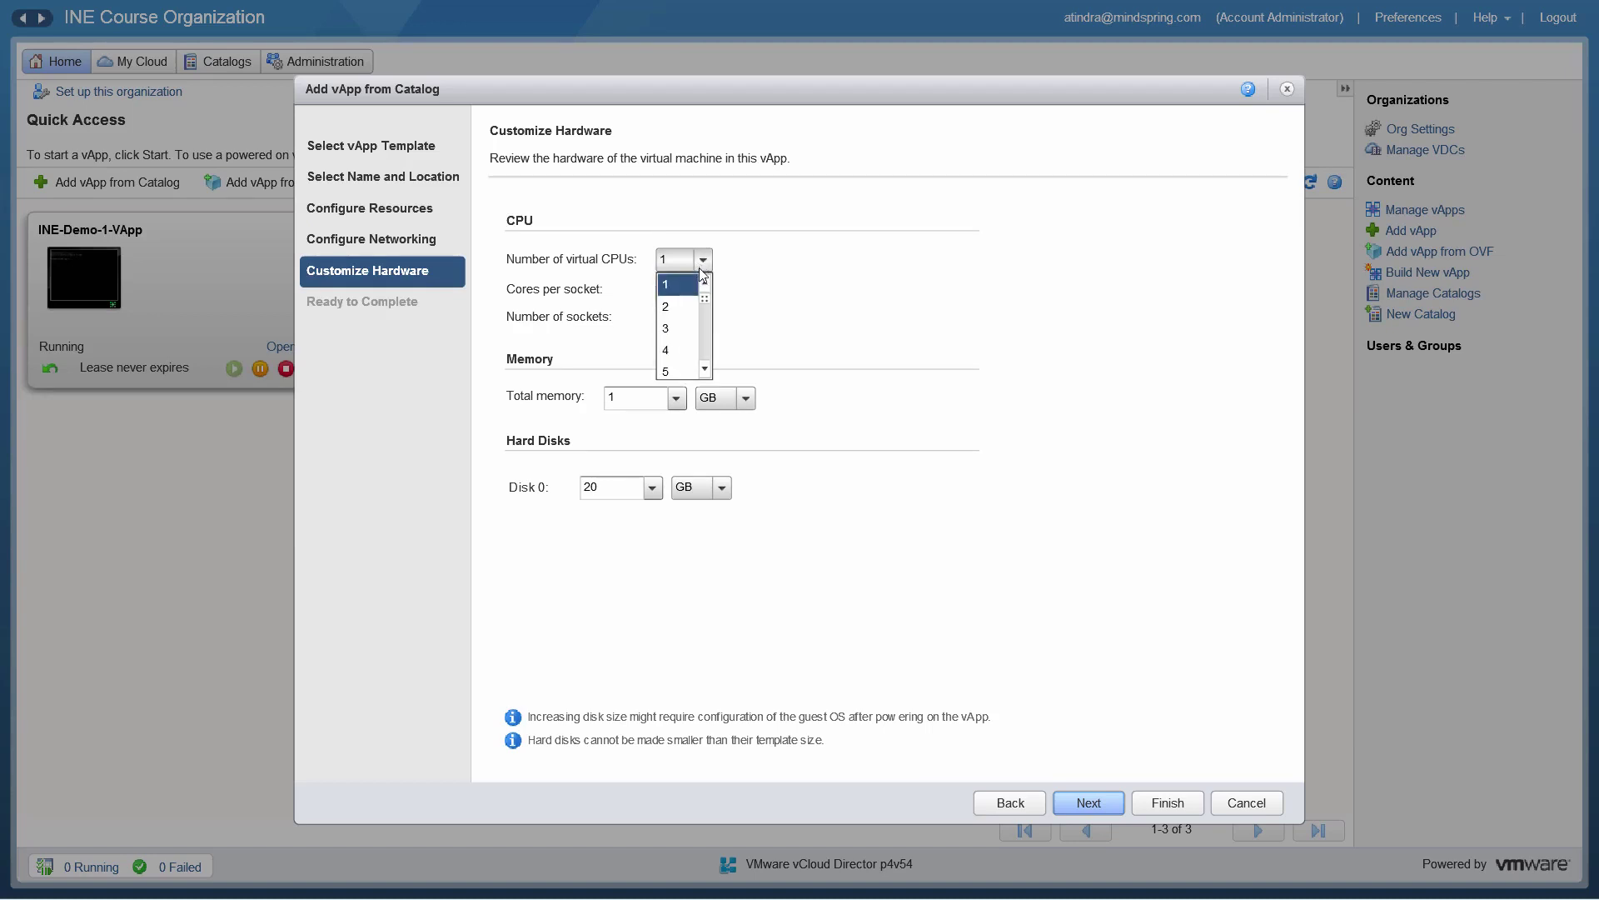
left_click_drag(707, 301, 707, 367)
left_click_drag(701, 304, 705, 283)
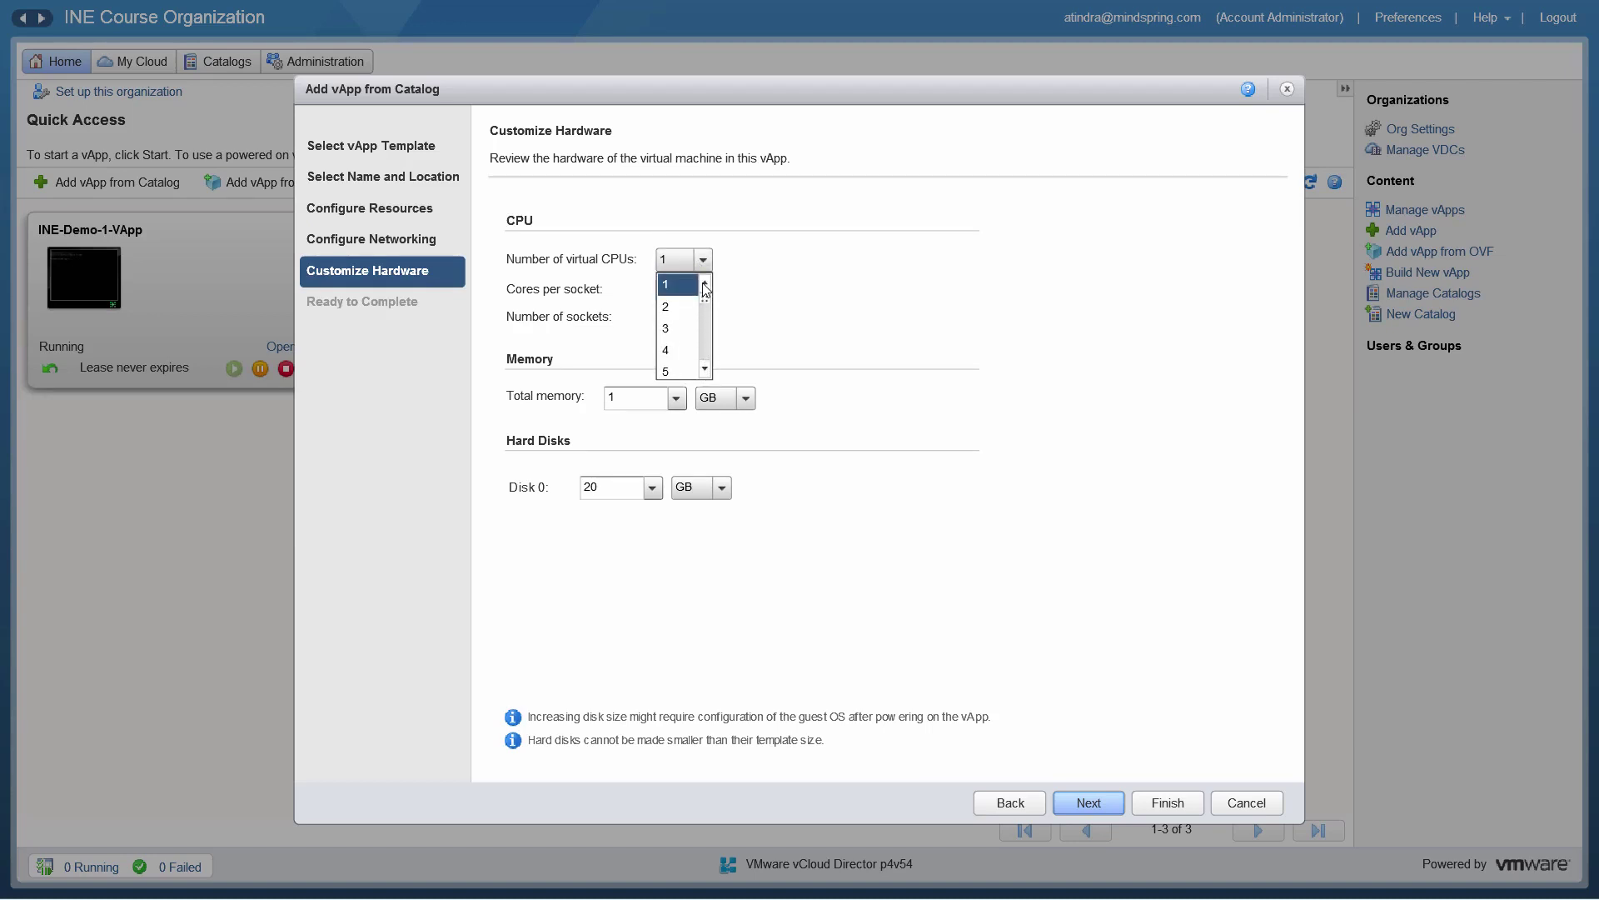
left_click(795, 305)
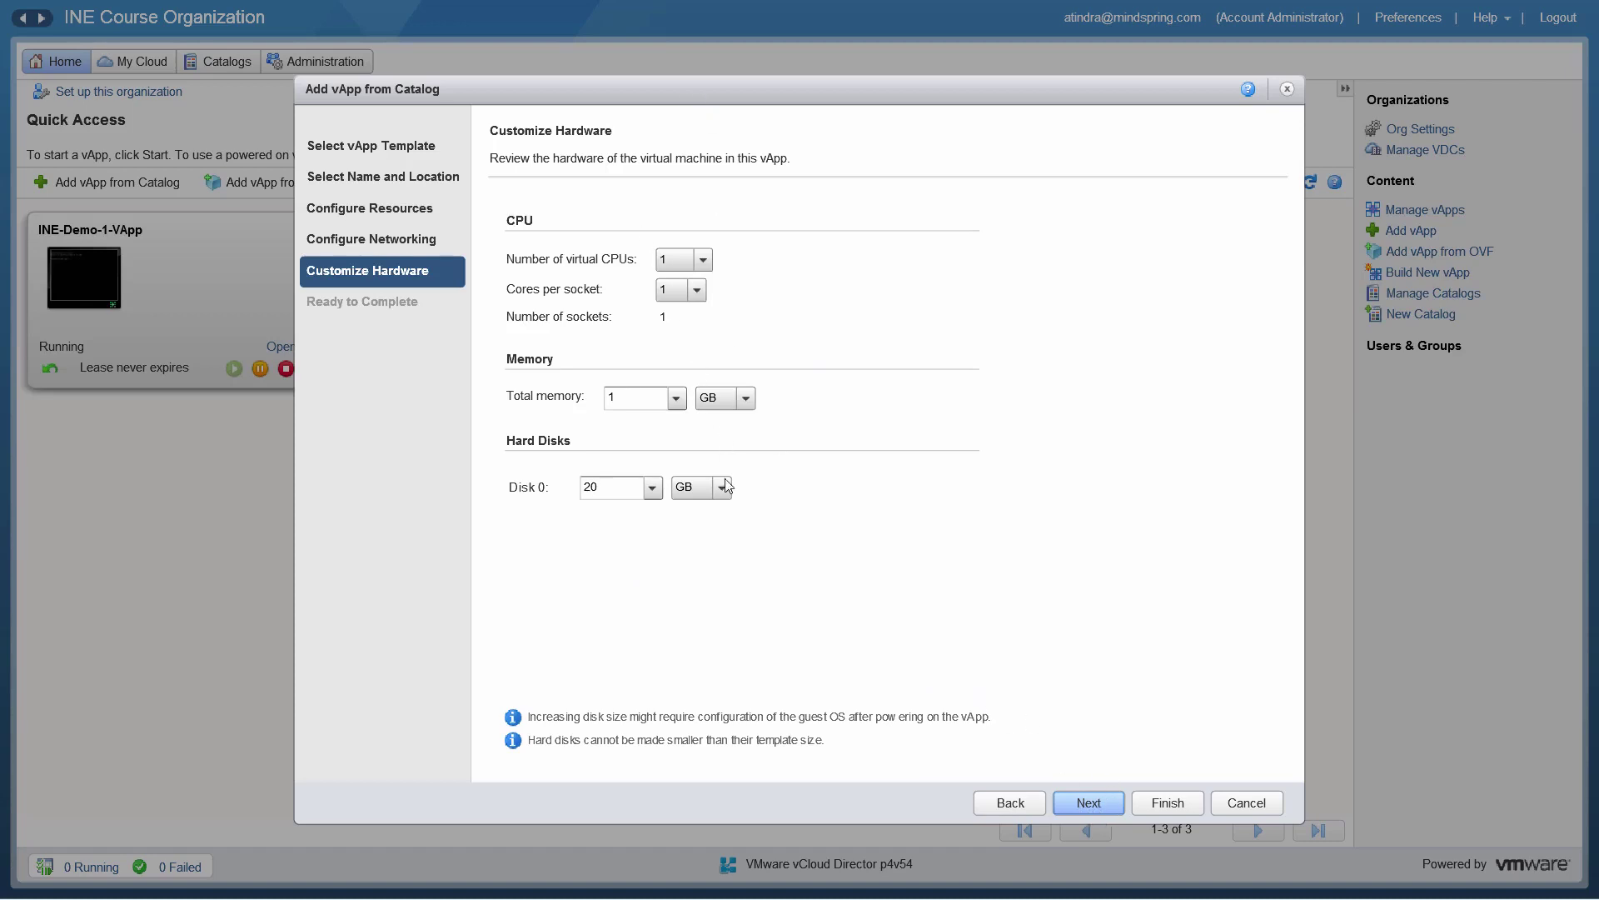
Step: Review the Ready to Complete summary and finish creating INE-vApp
left_click(1092, 803)
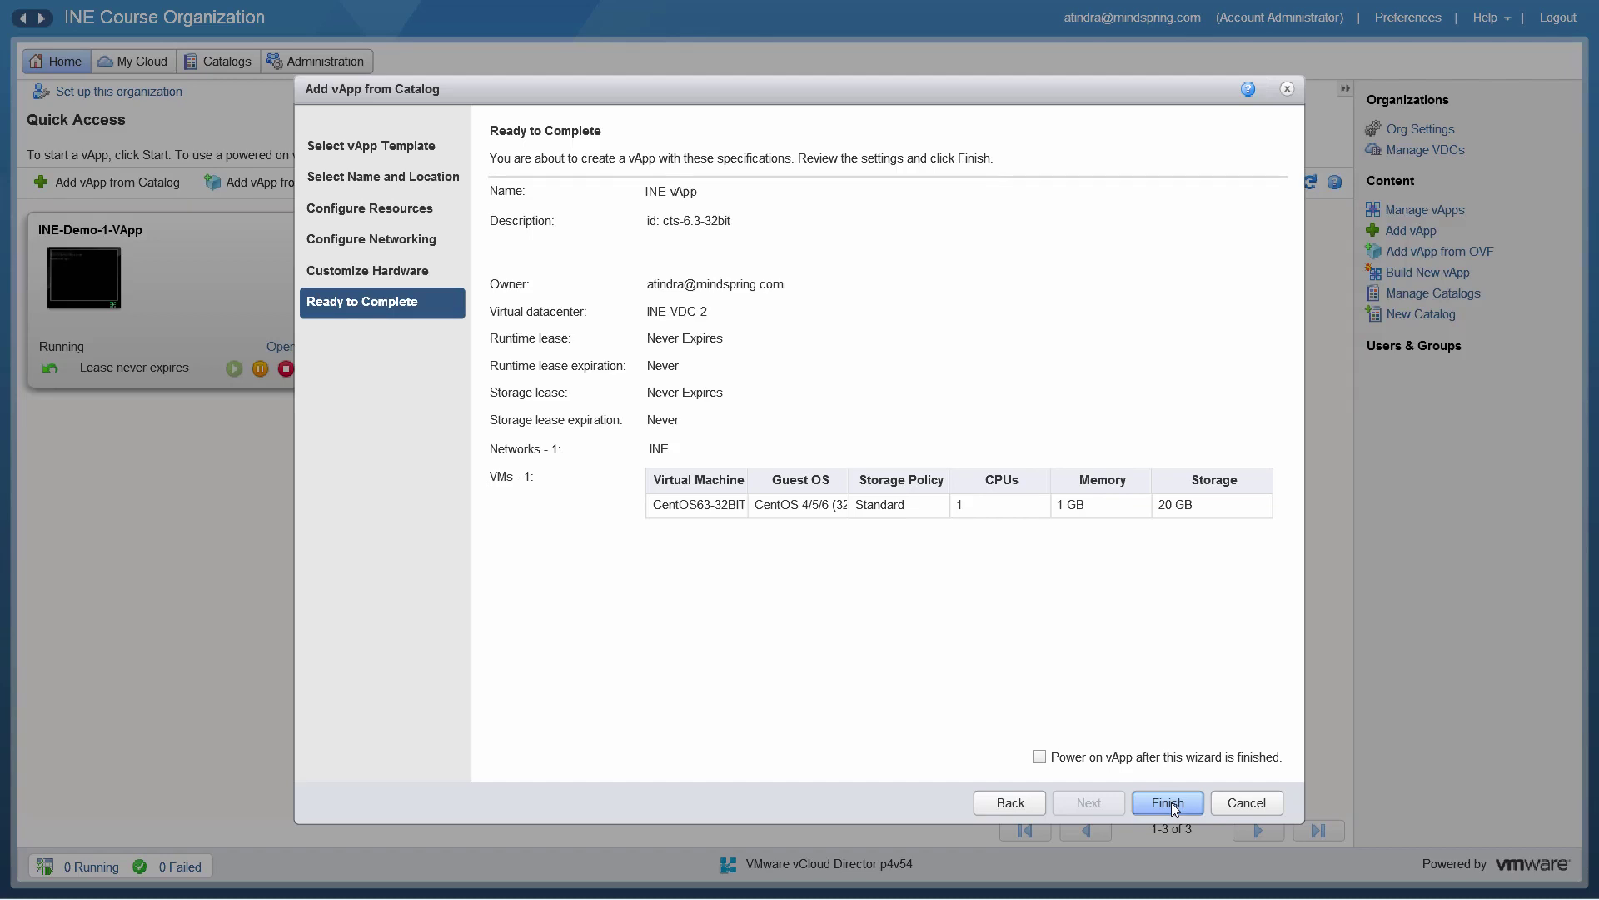
left_click(1173, 804)
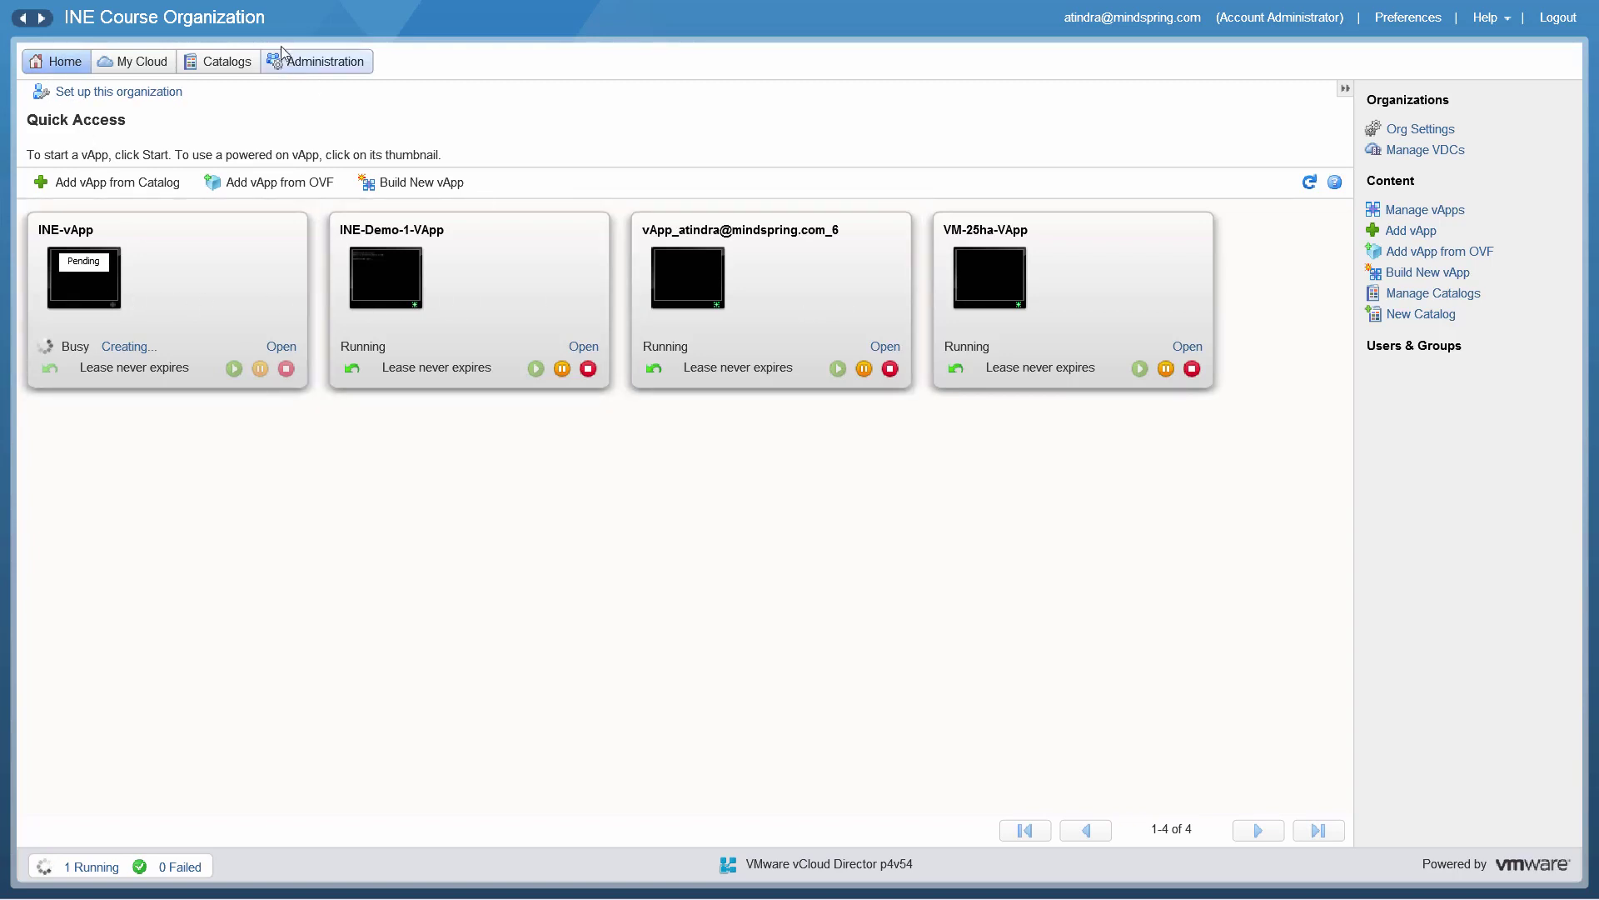
Step: Open the My Cloud vApps list to watch INE-vApp being created
left_click(148, 60)
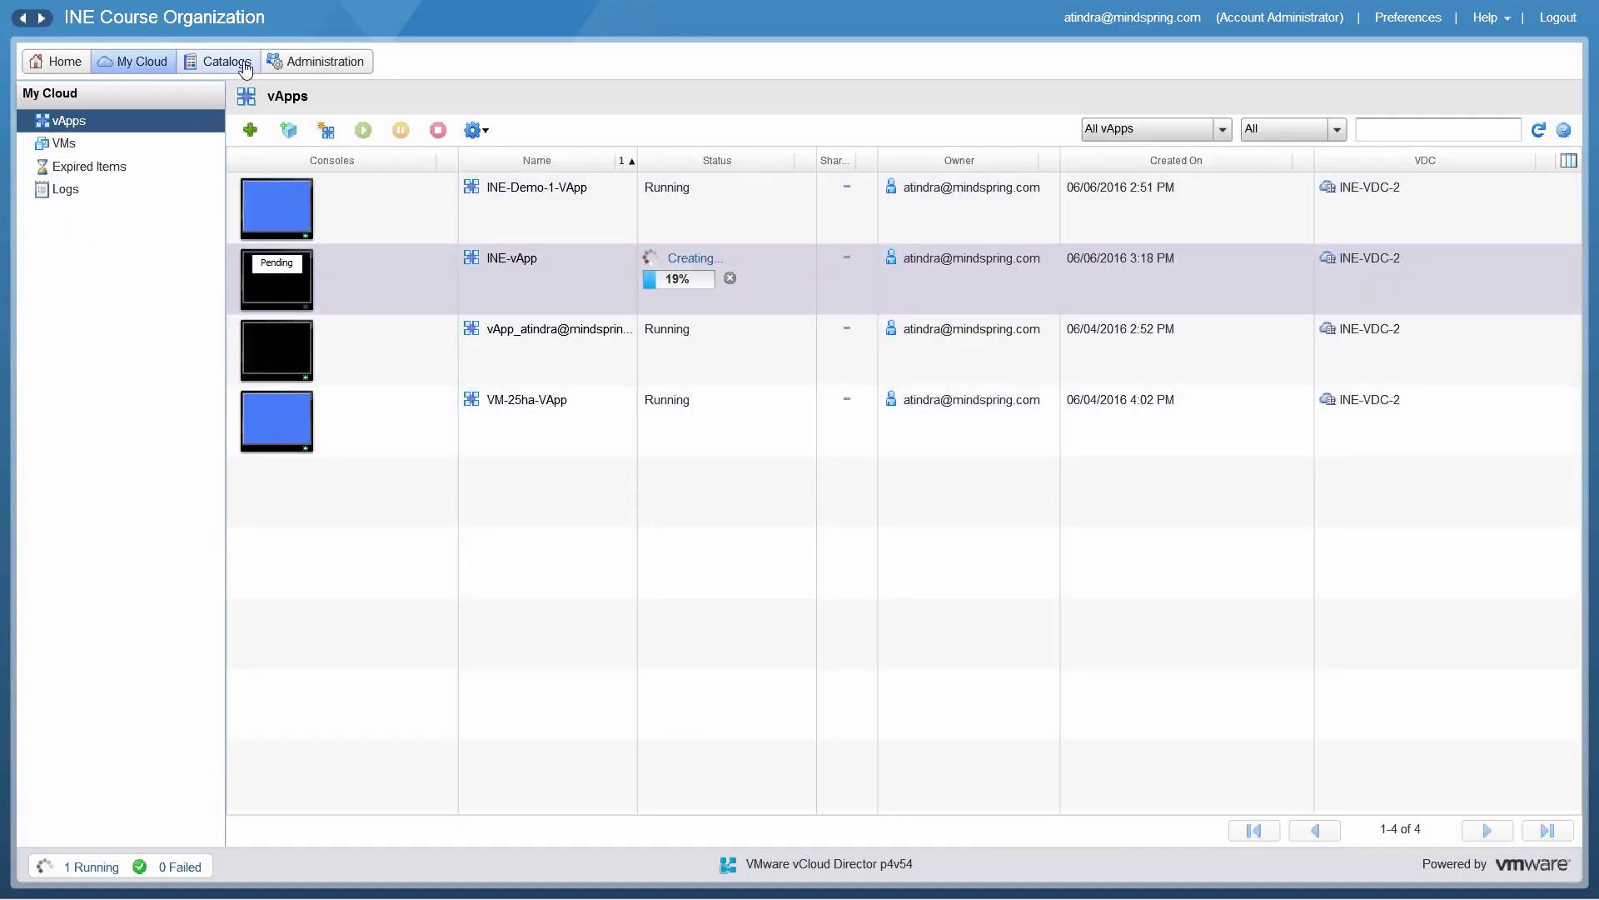
Step: Browse the Public Catalogs' vApp Templates and Media & Other tabs, then go to Administration
left_click(245, 65)
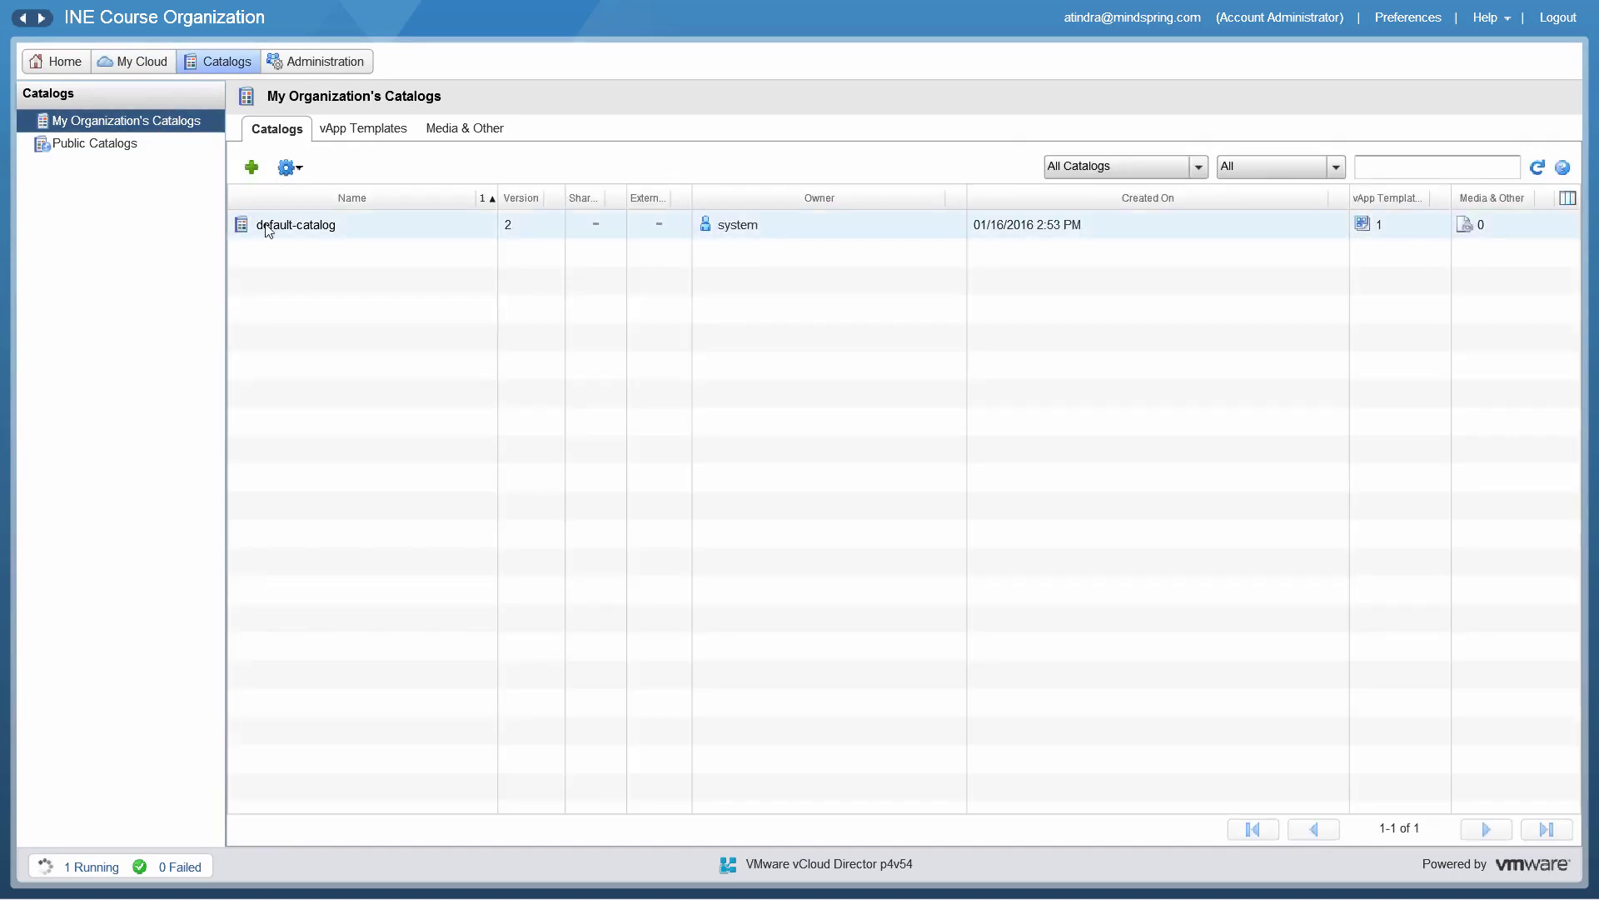
left_click(105, 155)
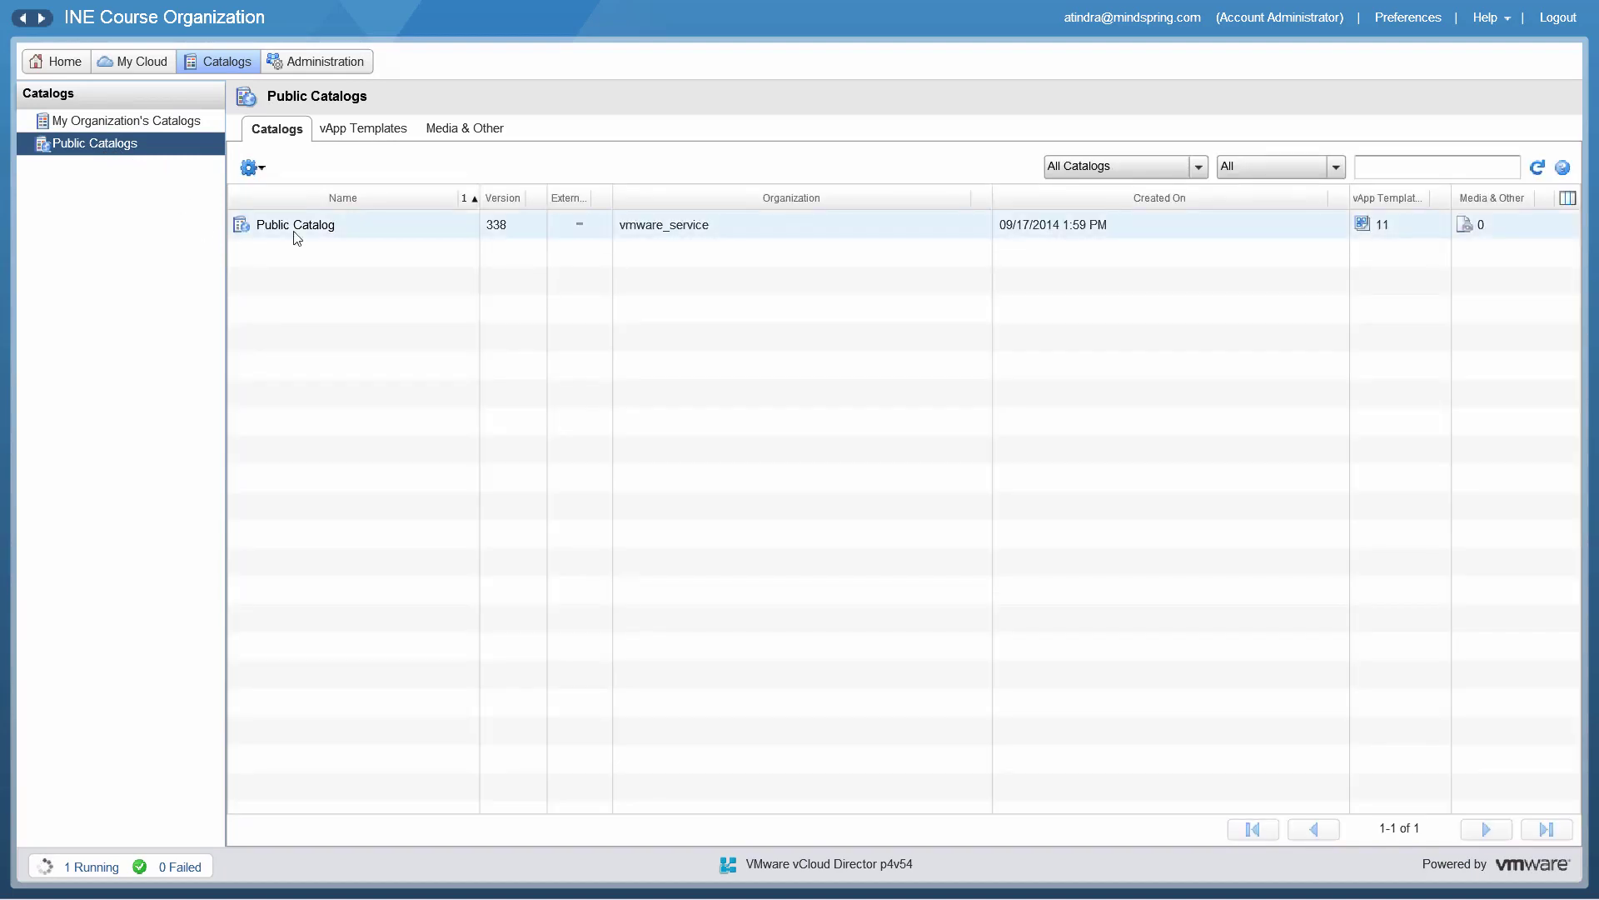
left_click(363, 132)
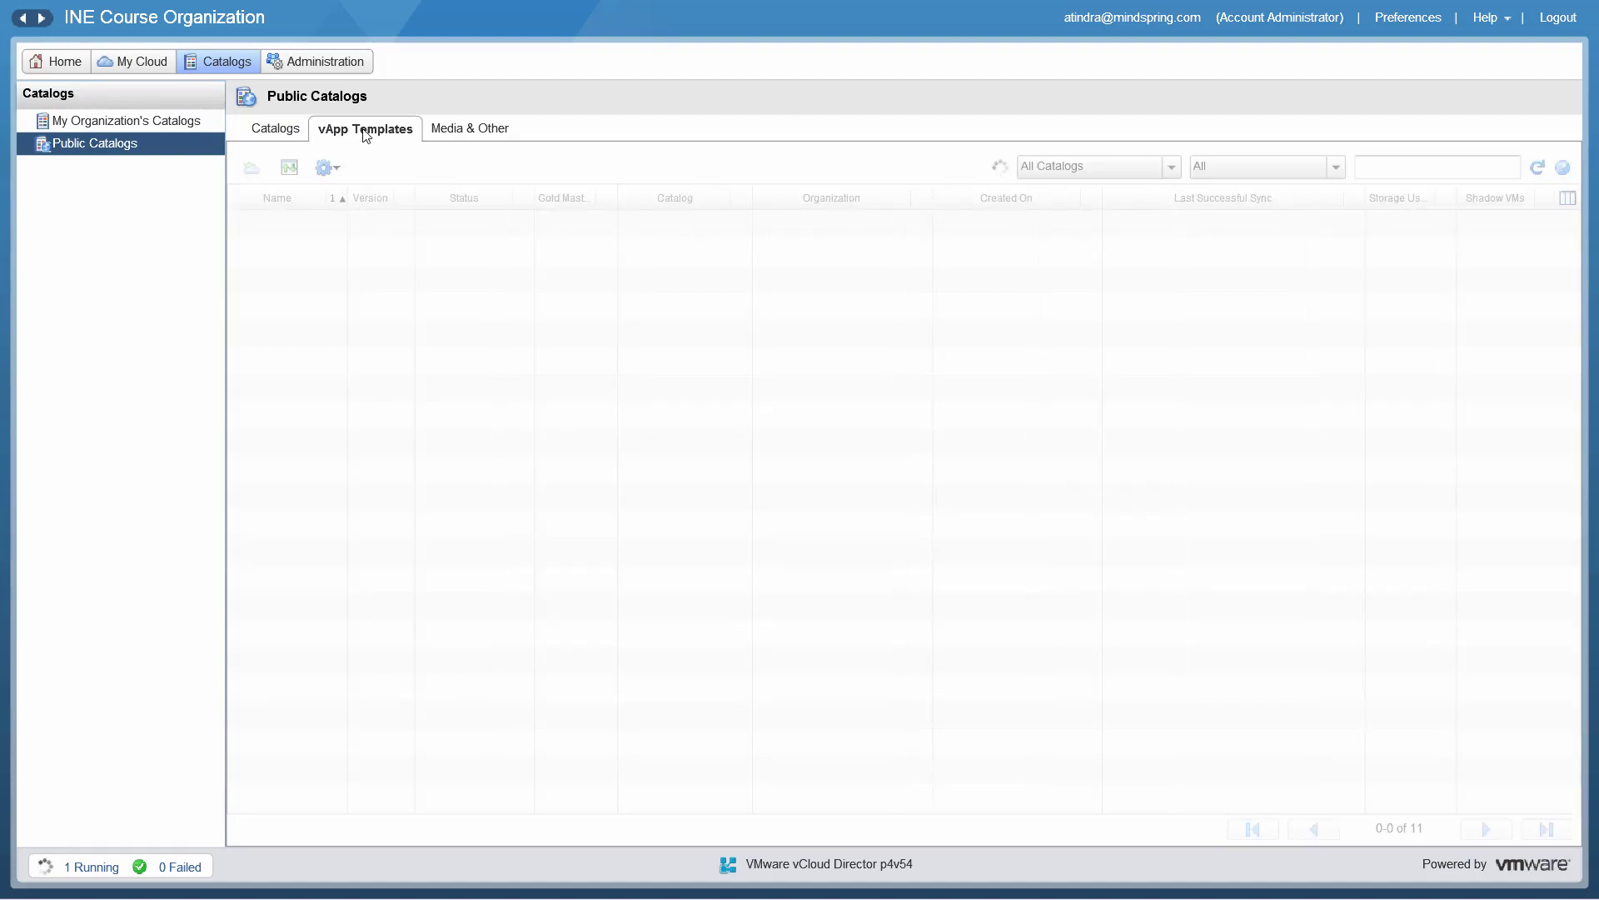
left_click(468, 130)
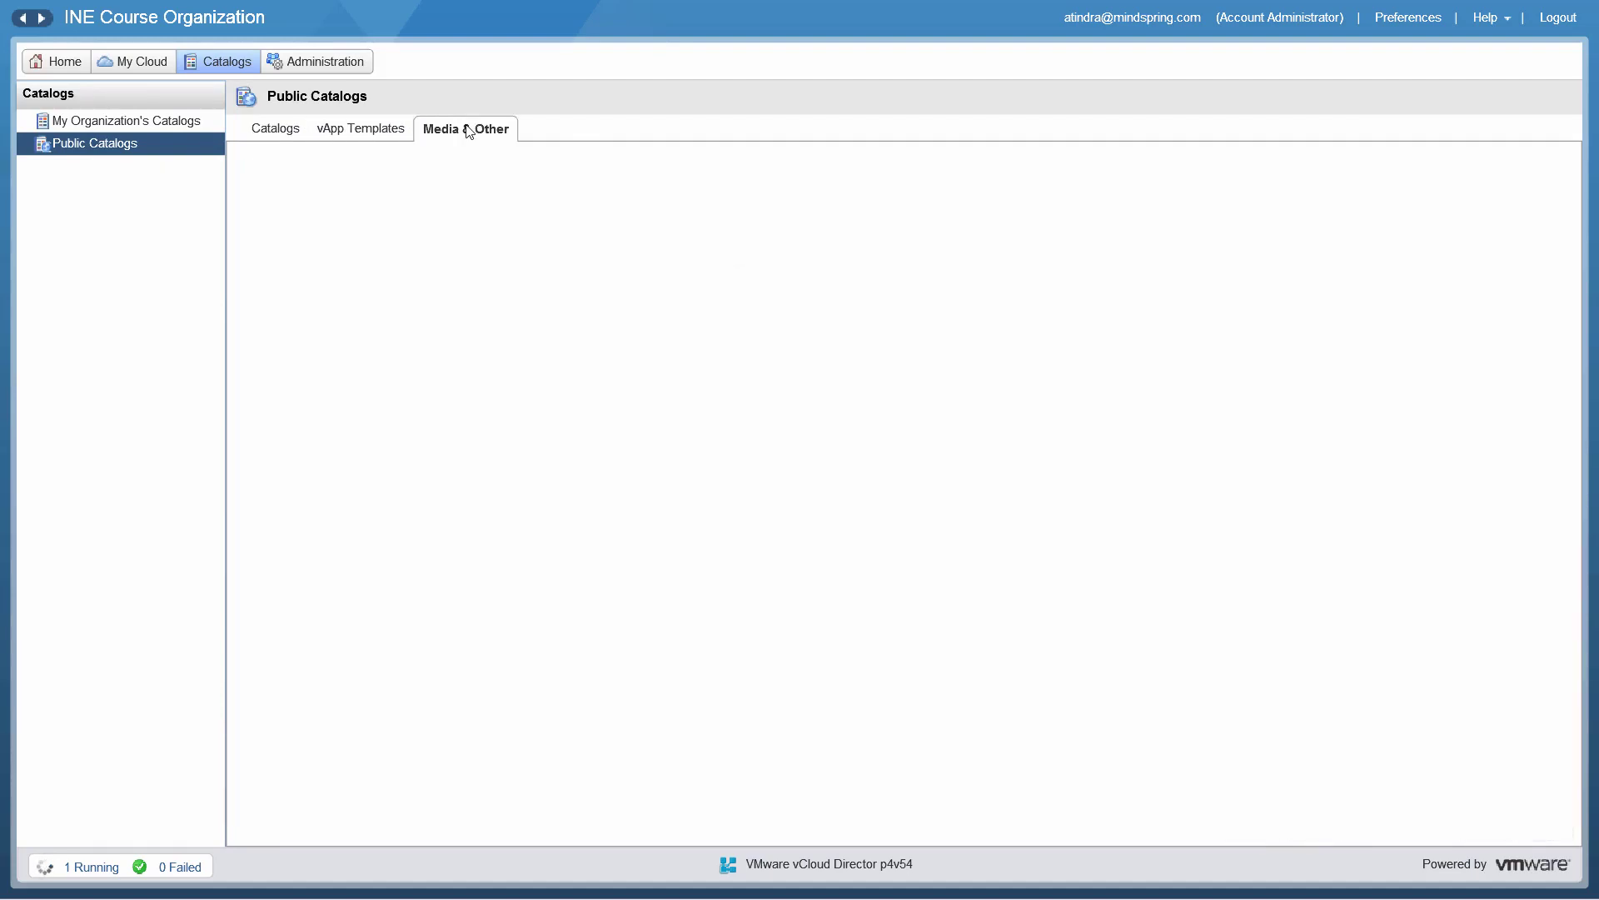
left_click(396, 131)
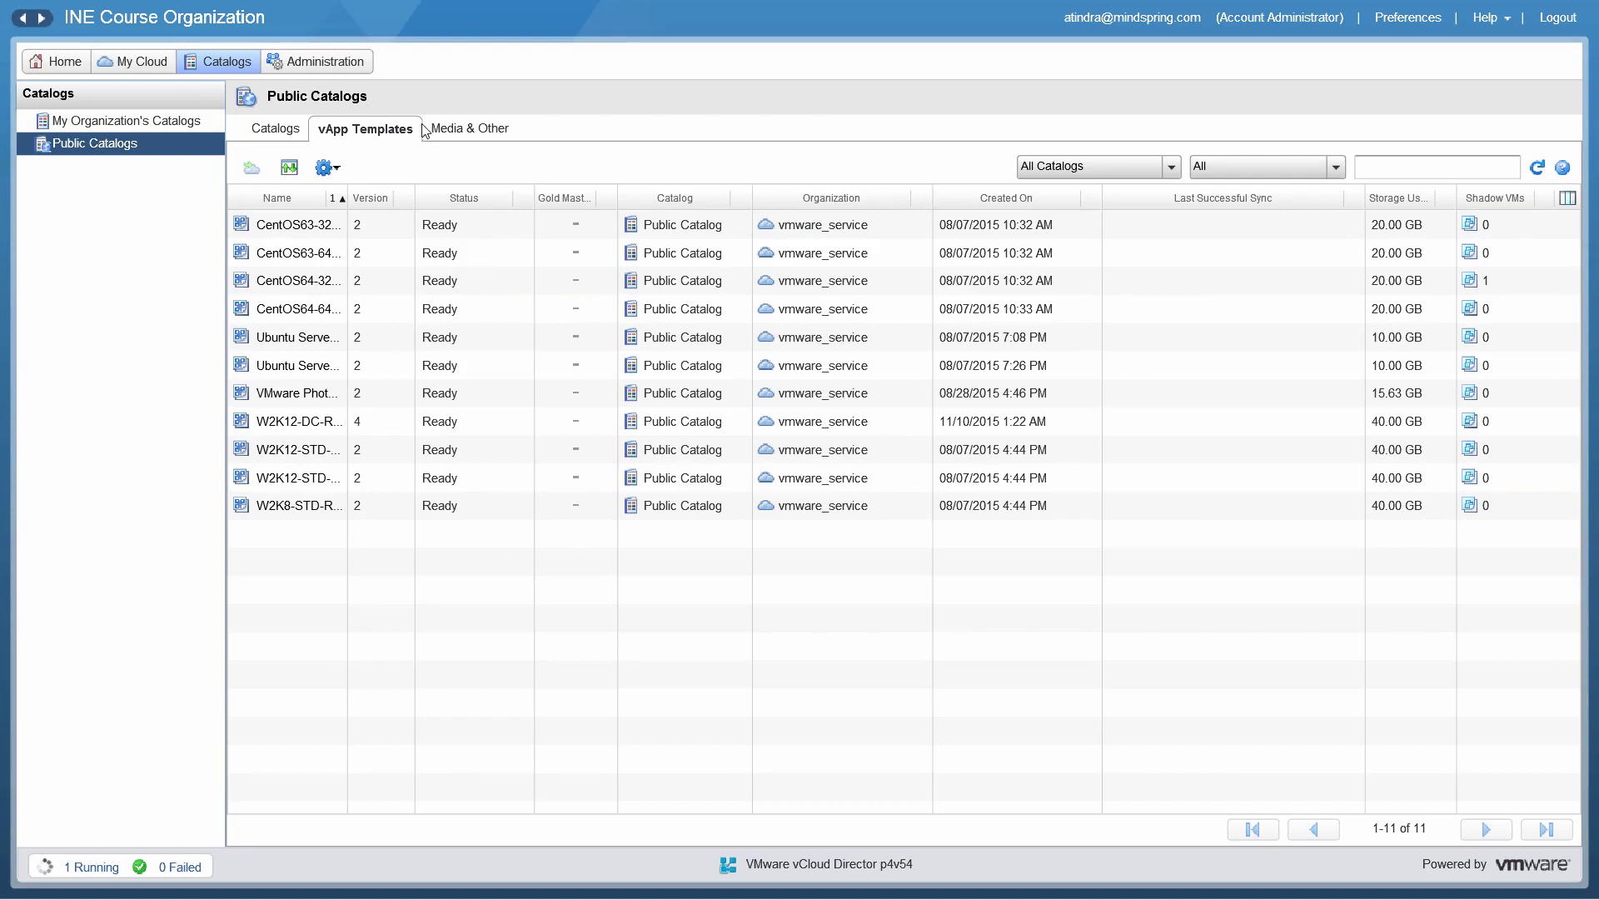
left_click(448, 131)
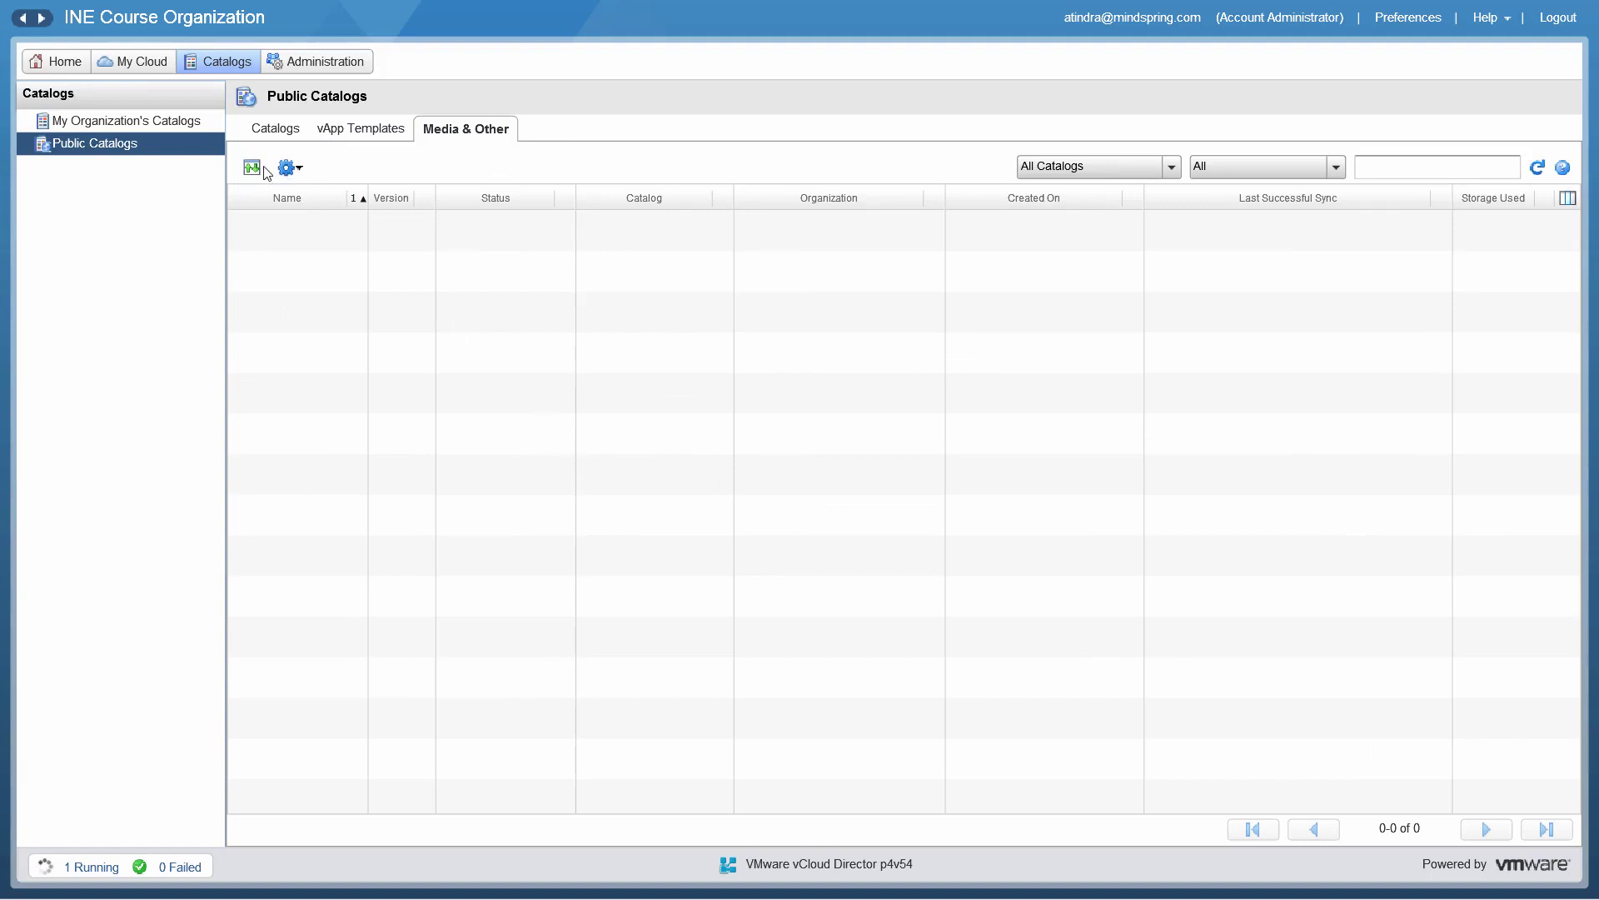
left_click(340, 70)
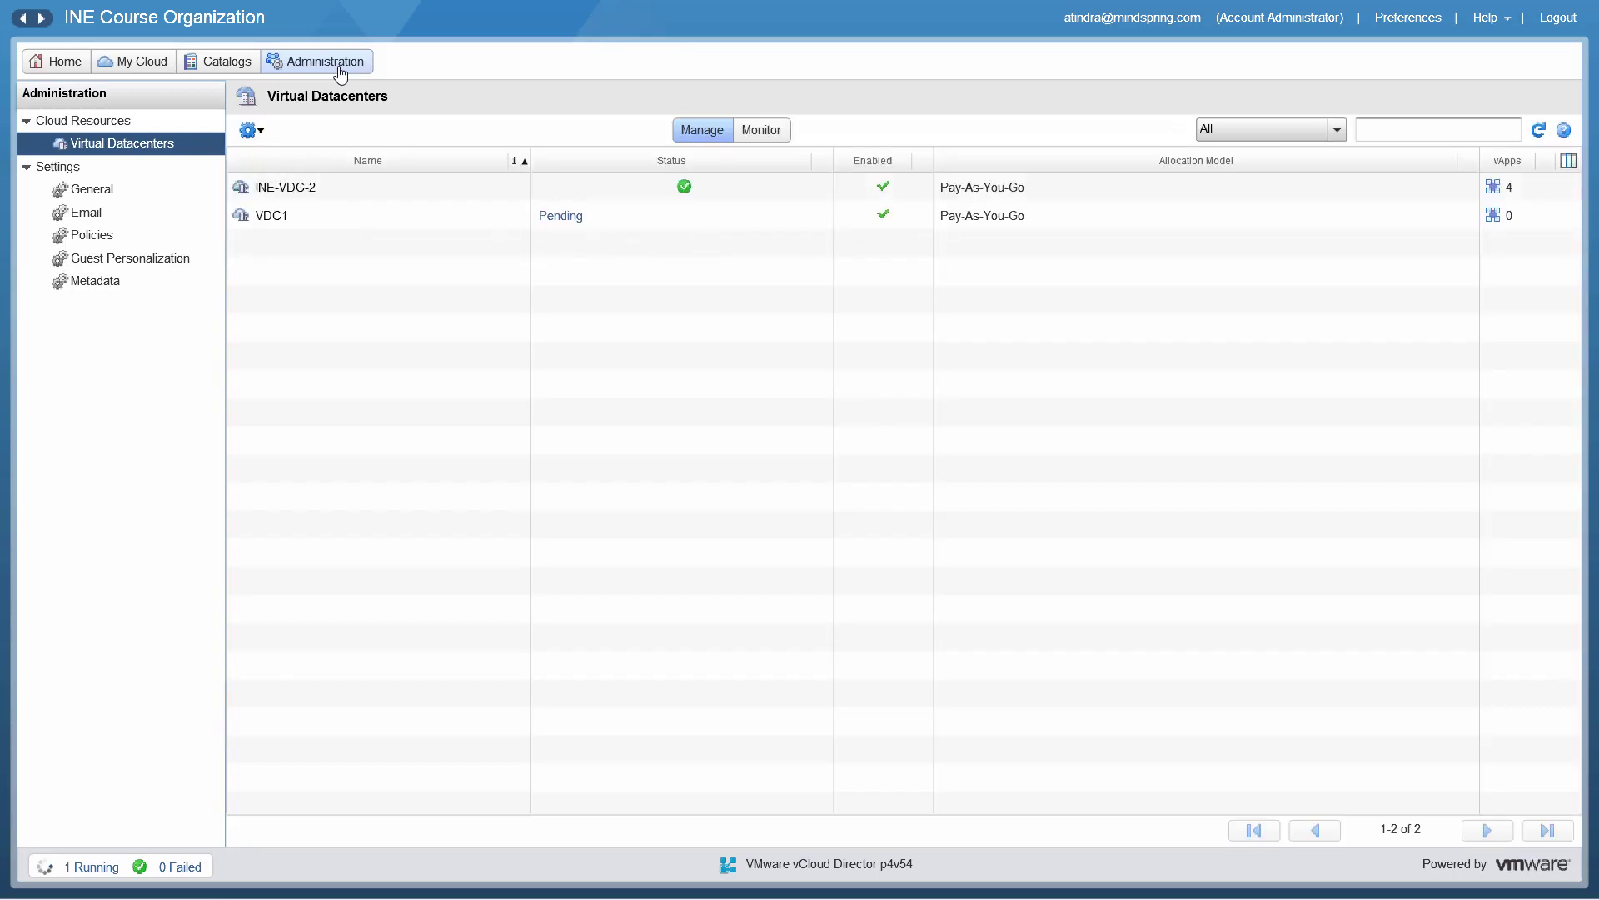
Step: Look over the organization's General and Email settings, then its lease Policies
left_click(87, 190)
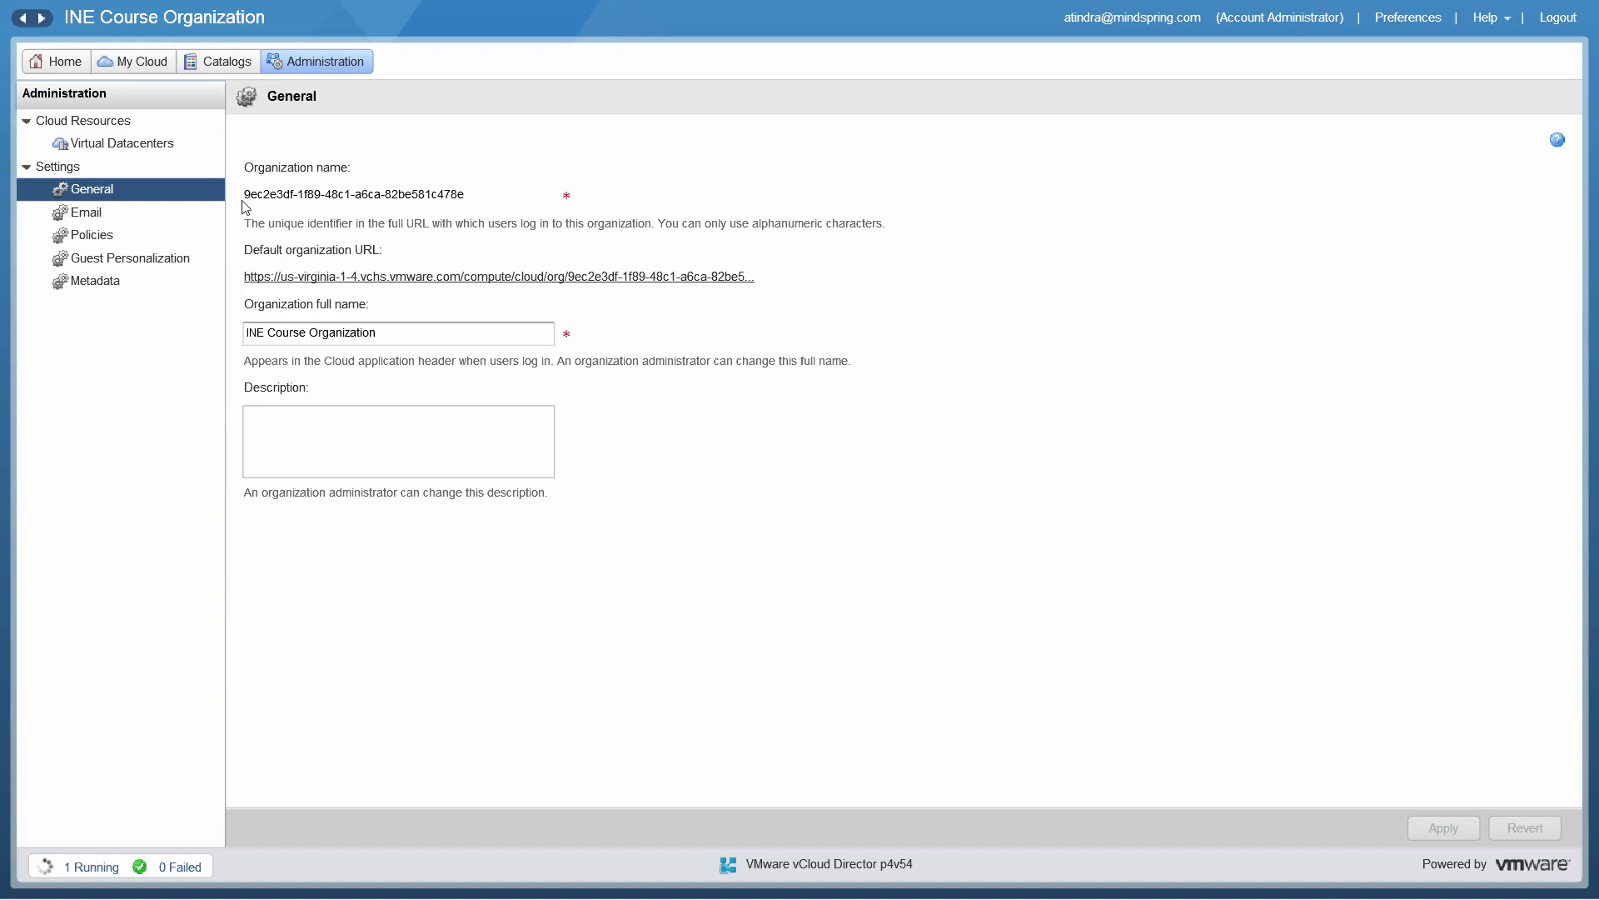
left_click(149, 212)
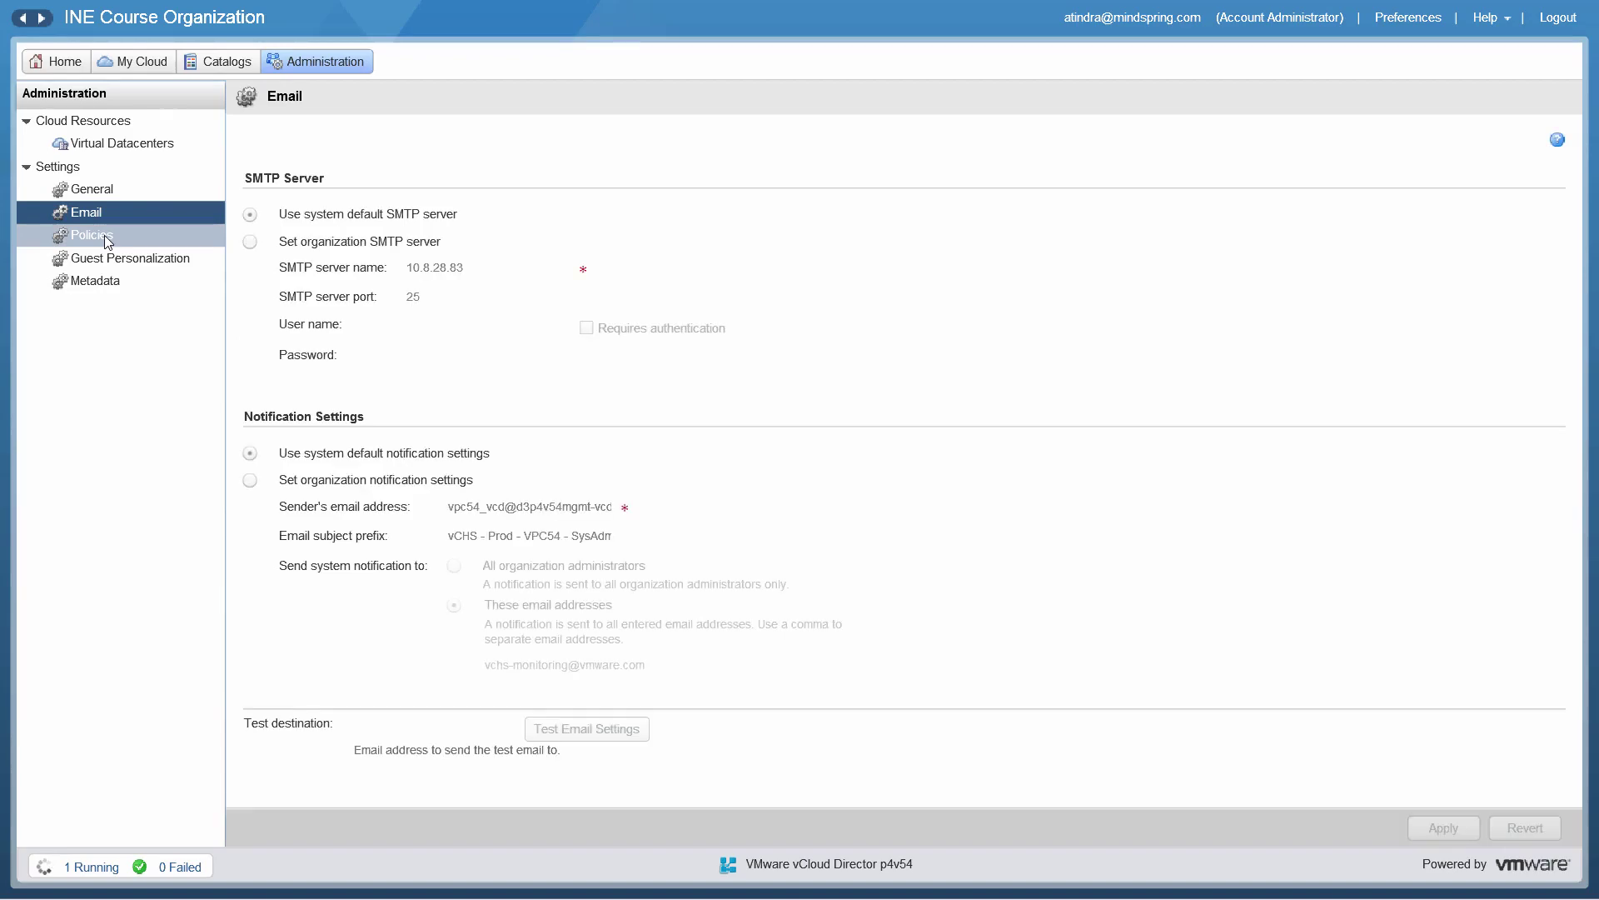
left_click(103, 235)
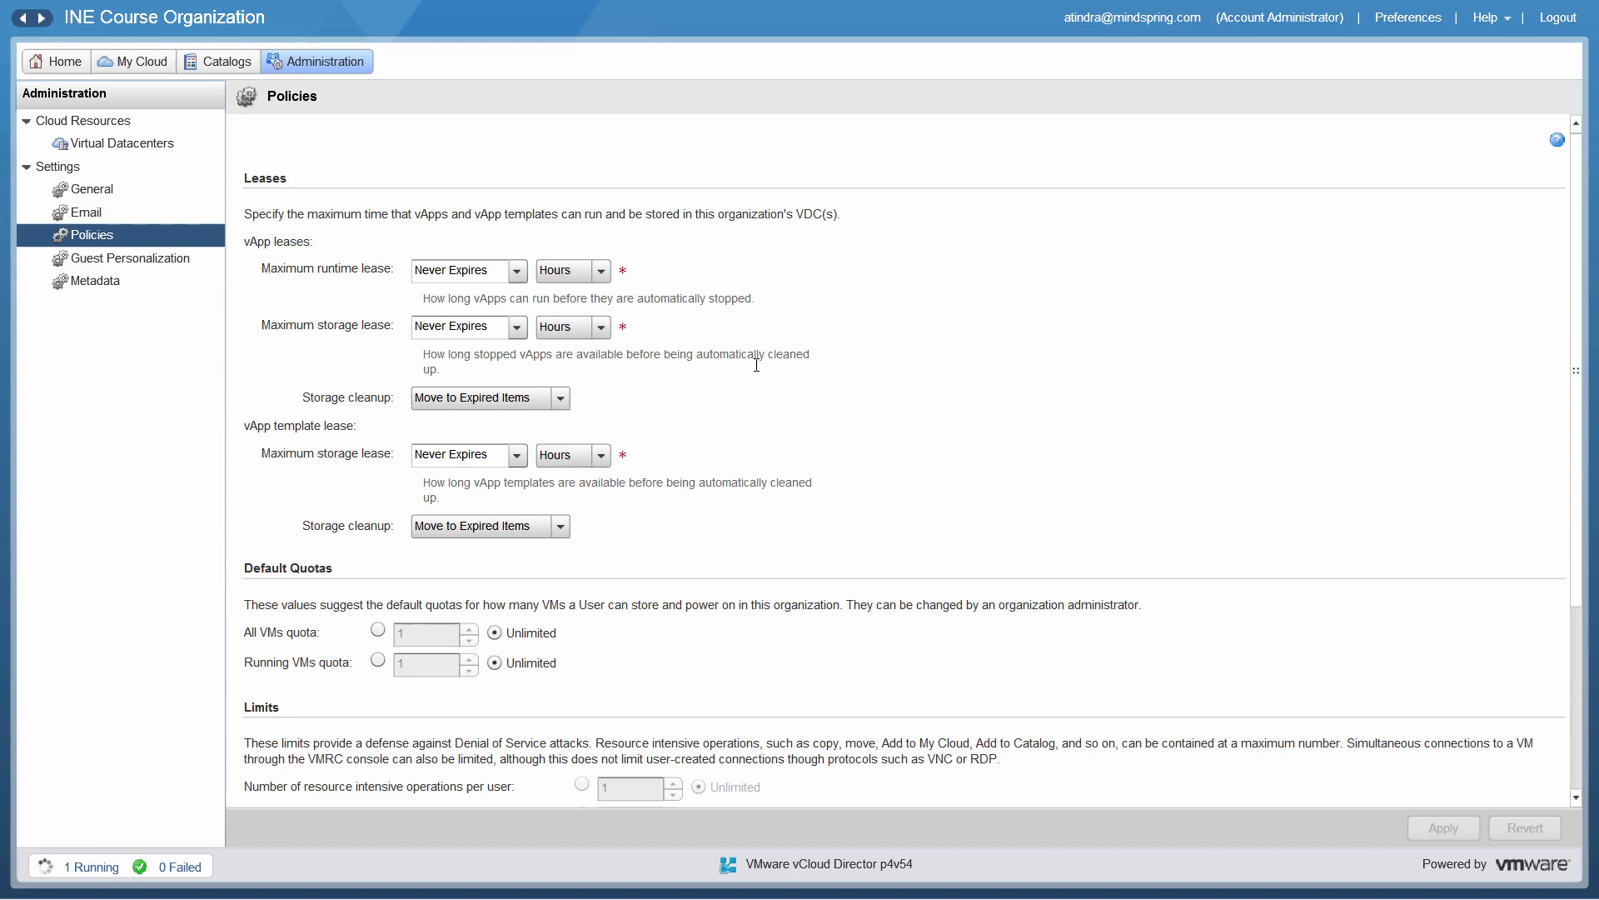
Step: Set the vApp maximum runtime lease and maximum storage lease to 1 hour
left_click(517, 275)
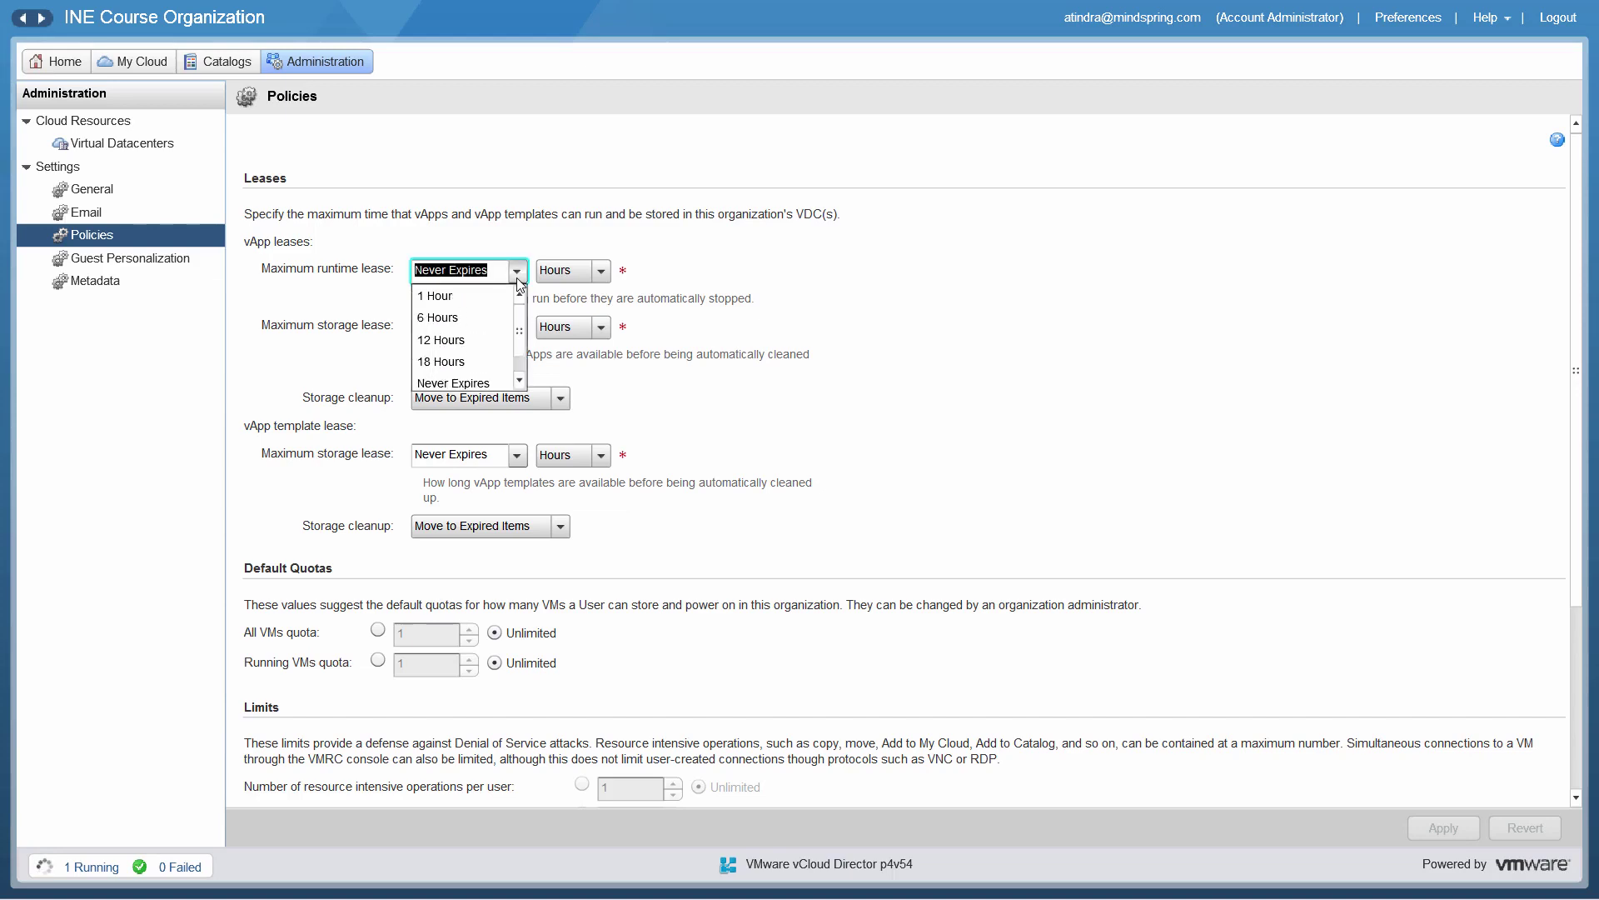
left_click(462, 298)
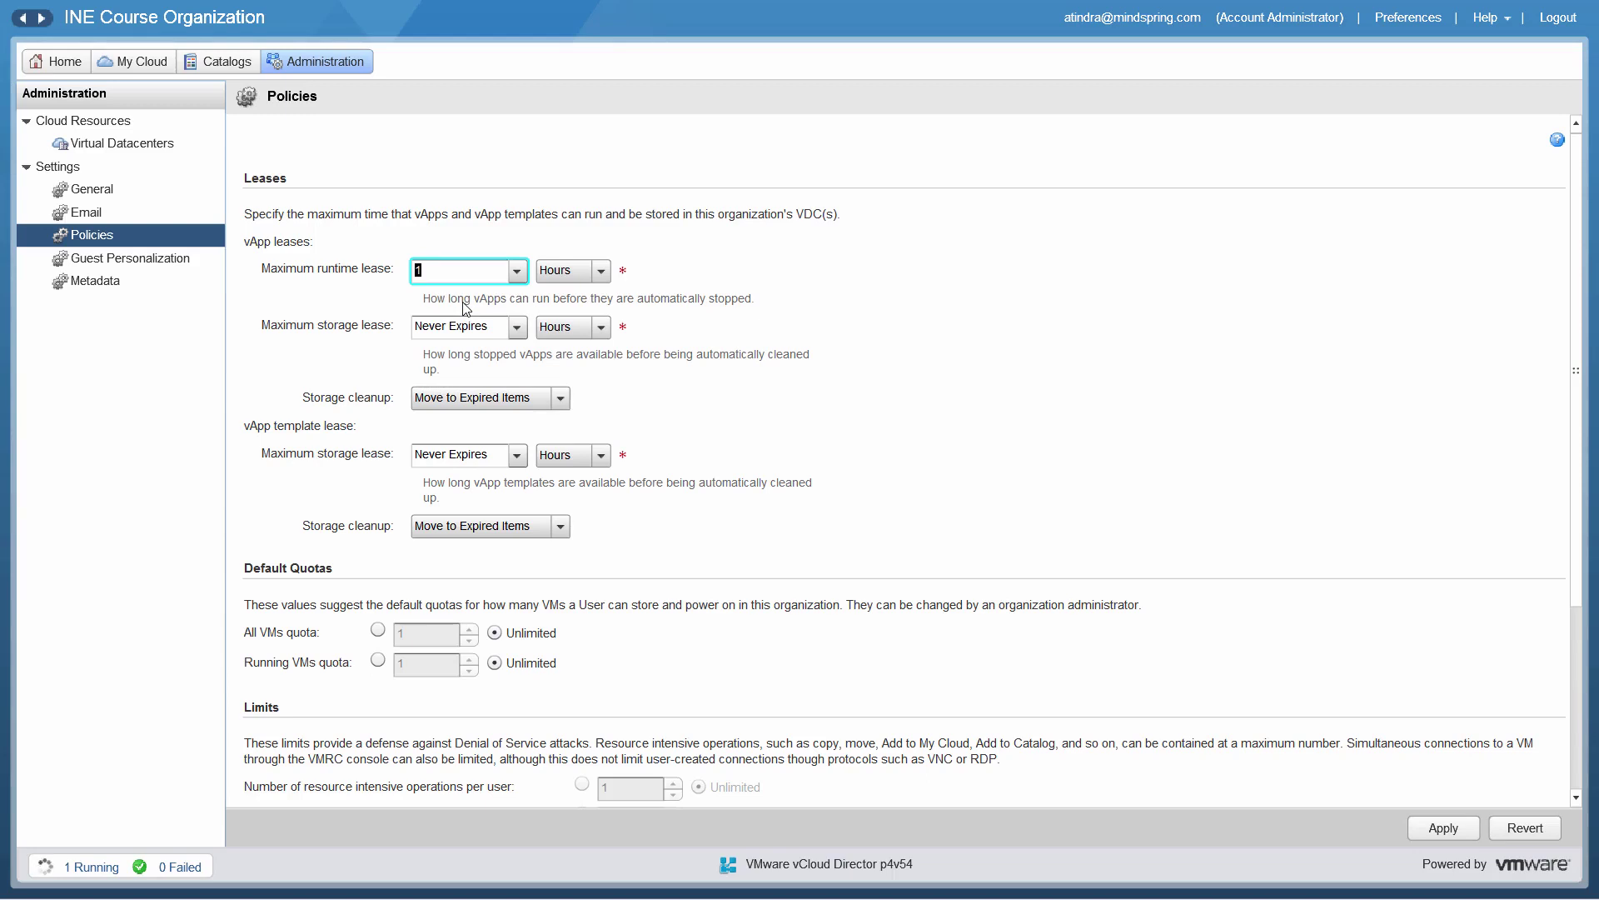
left_click(516, 326)
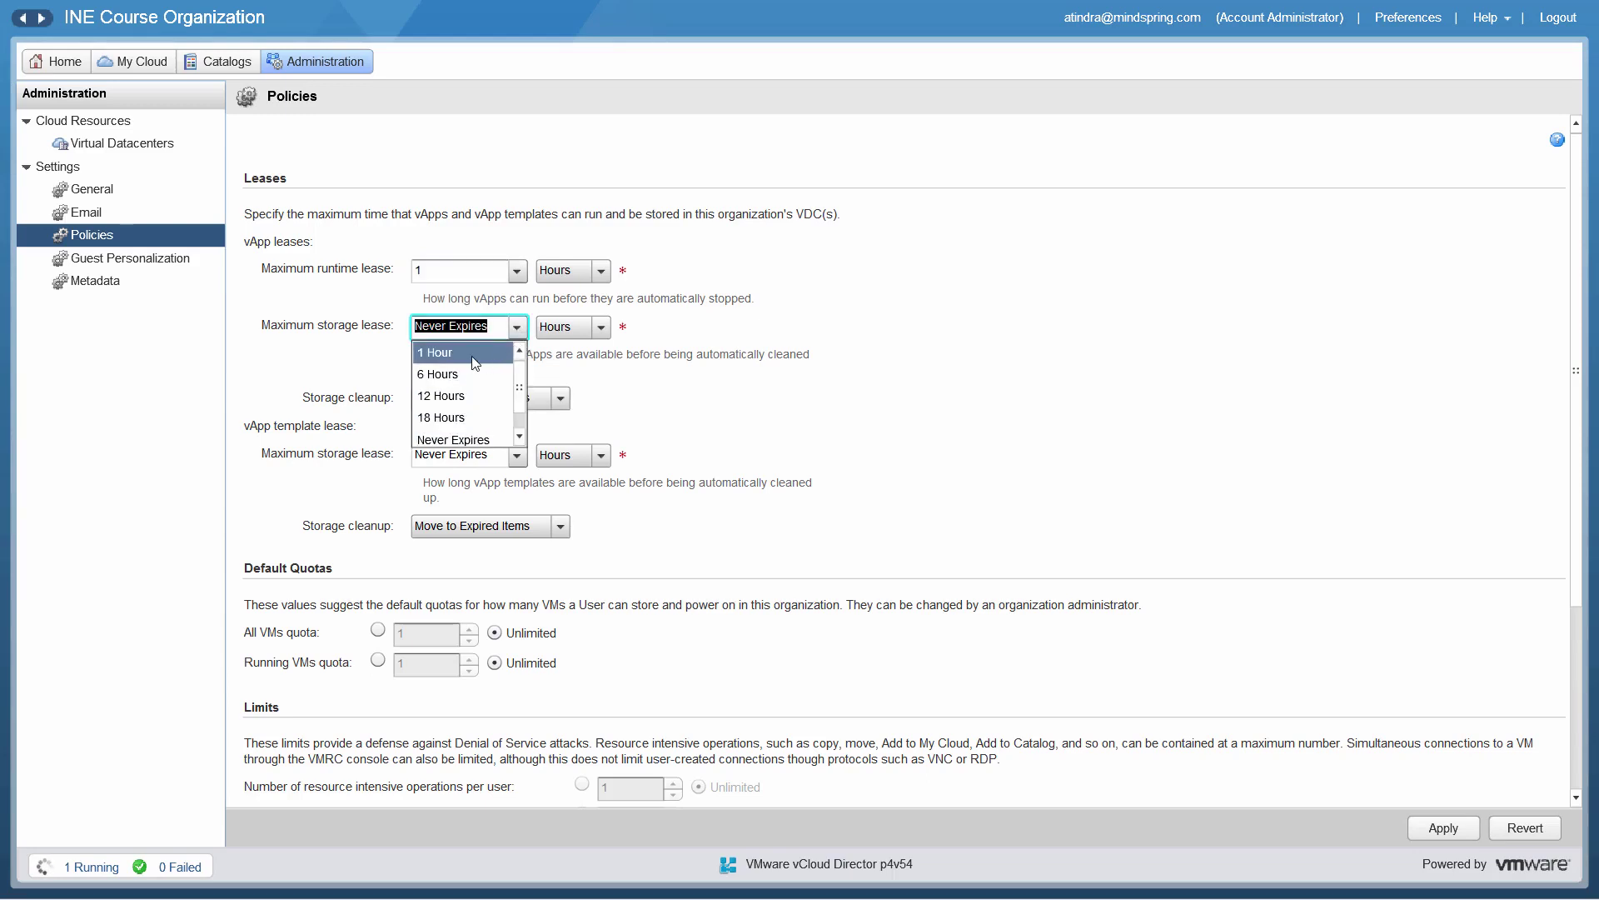
left_click(465, 361)
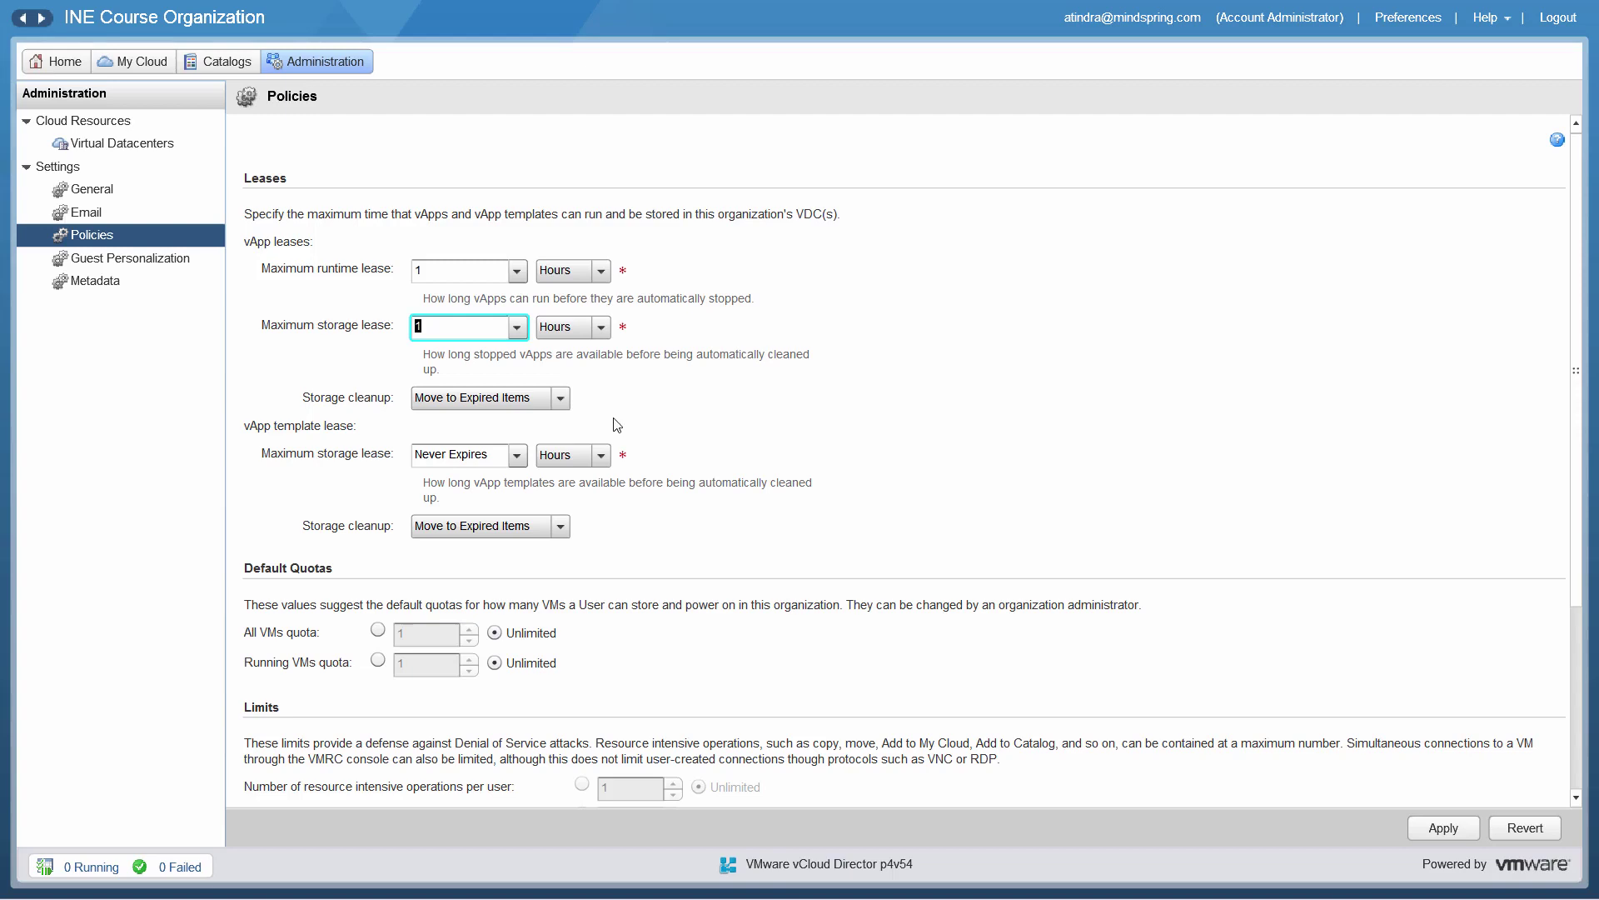
Step: Make storage cleanup permanently delete expired vApps and set the template storage lease to 1 hour
left_click(561, 399)
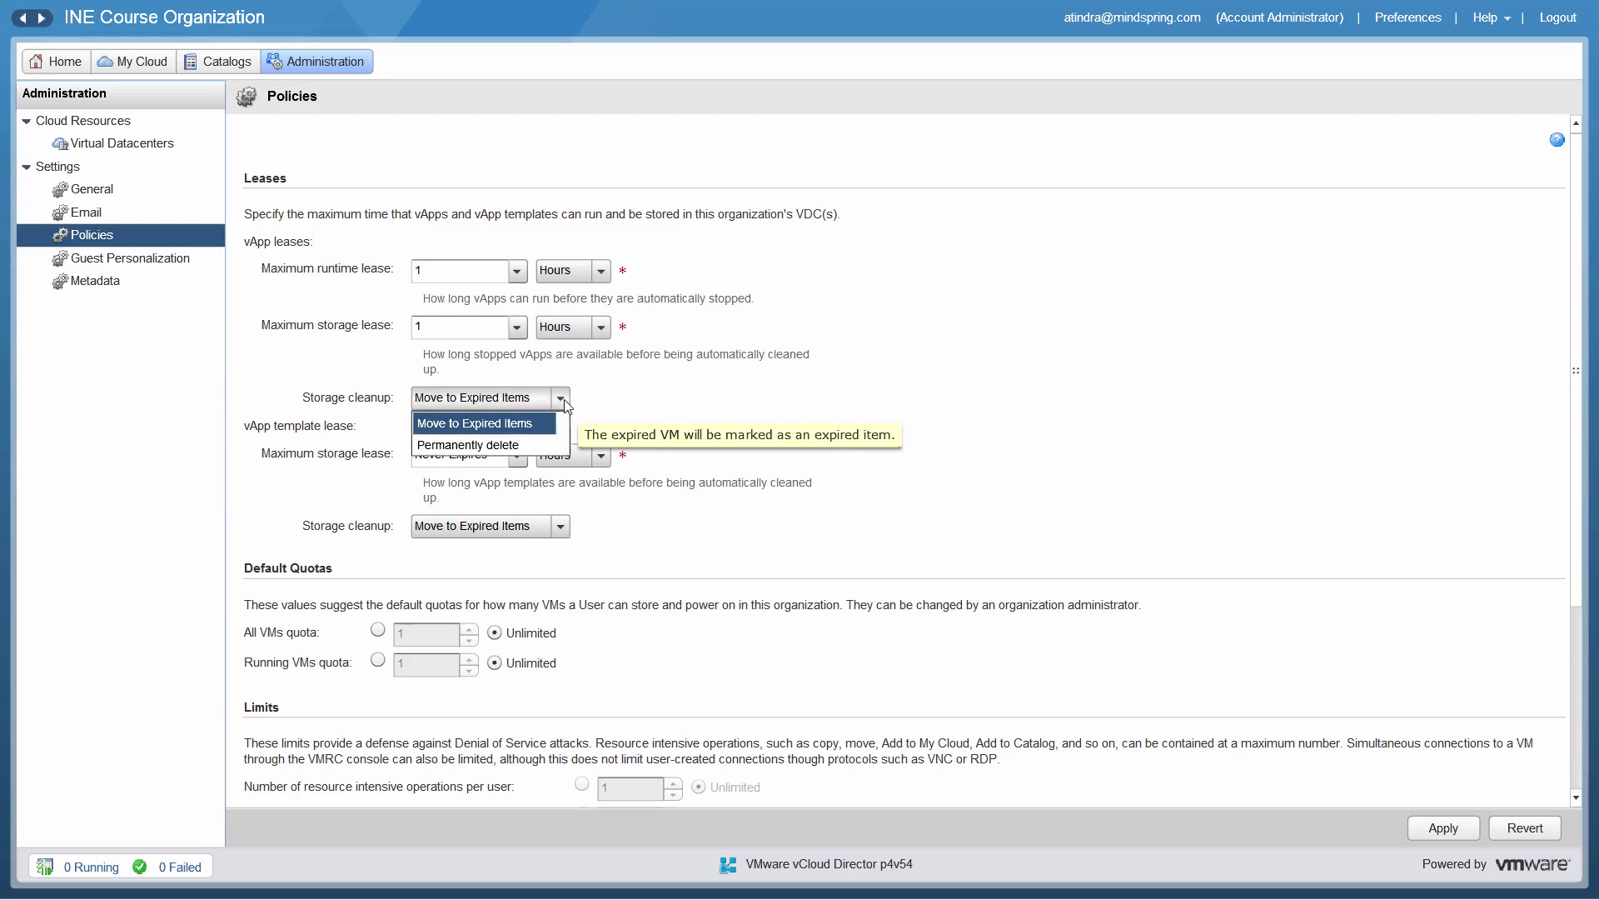
left_click(495, 449)
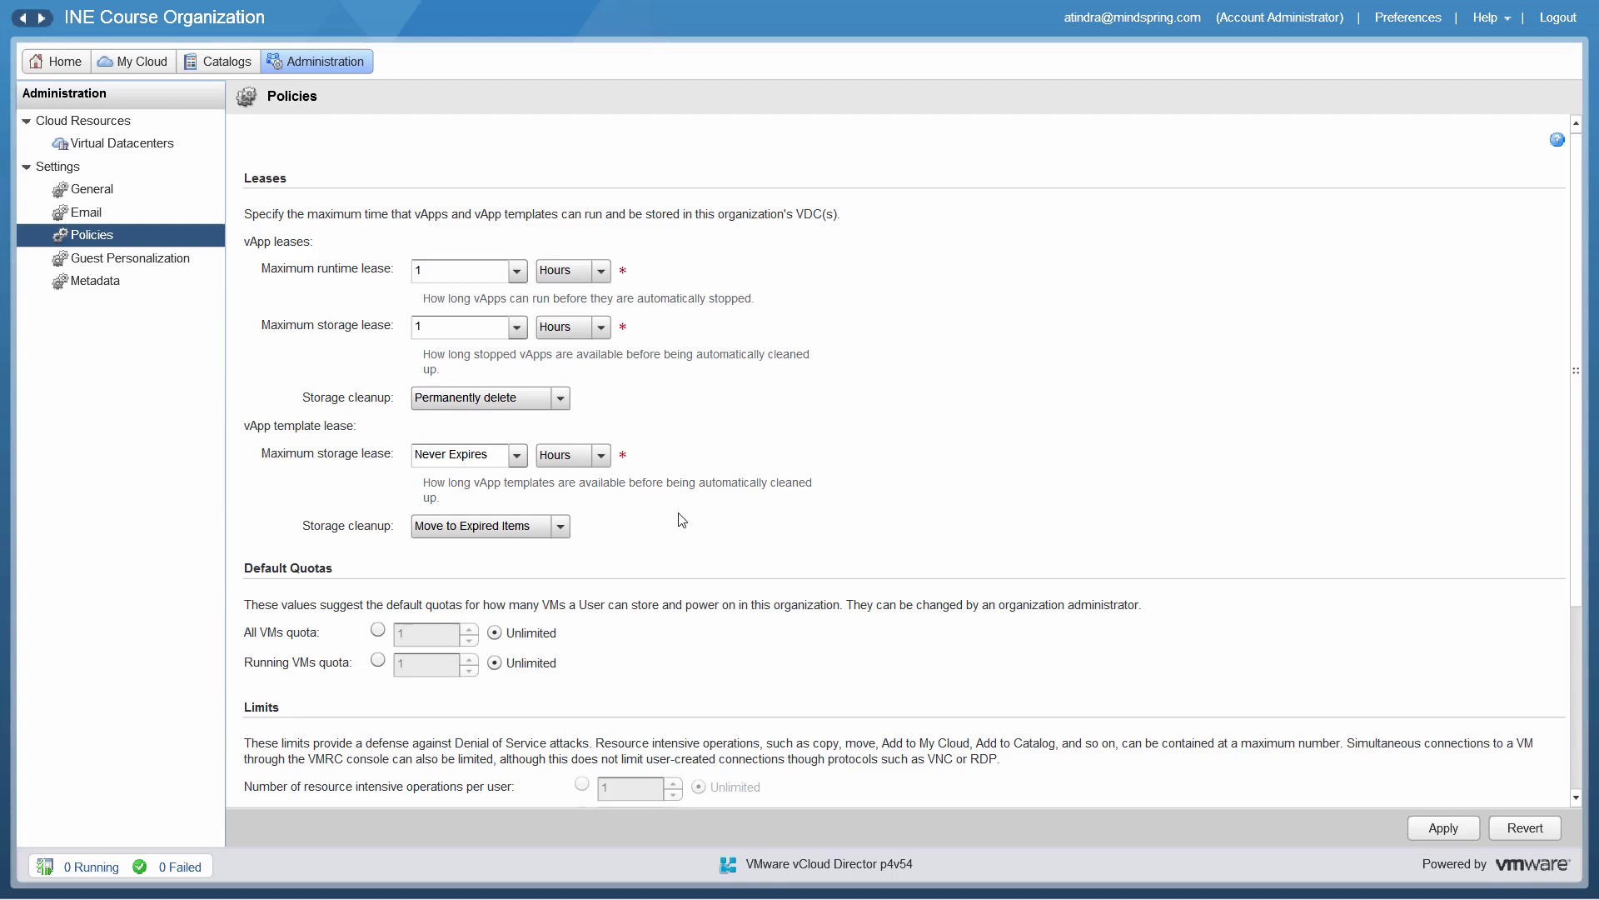
left_click(515, 460)
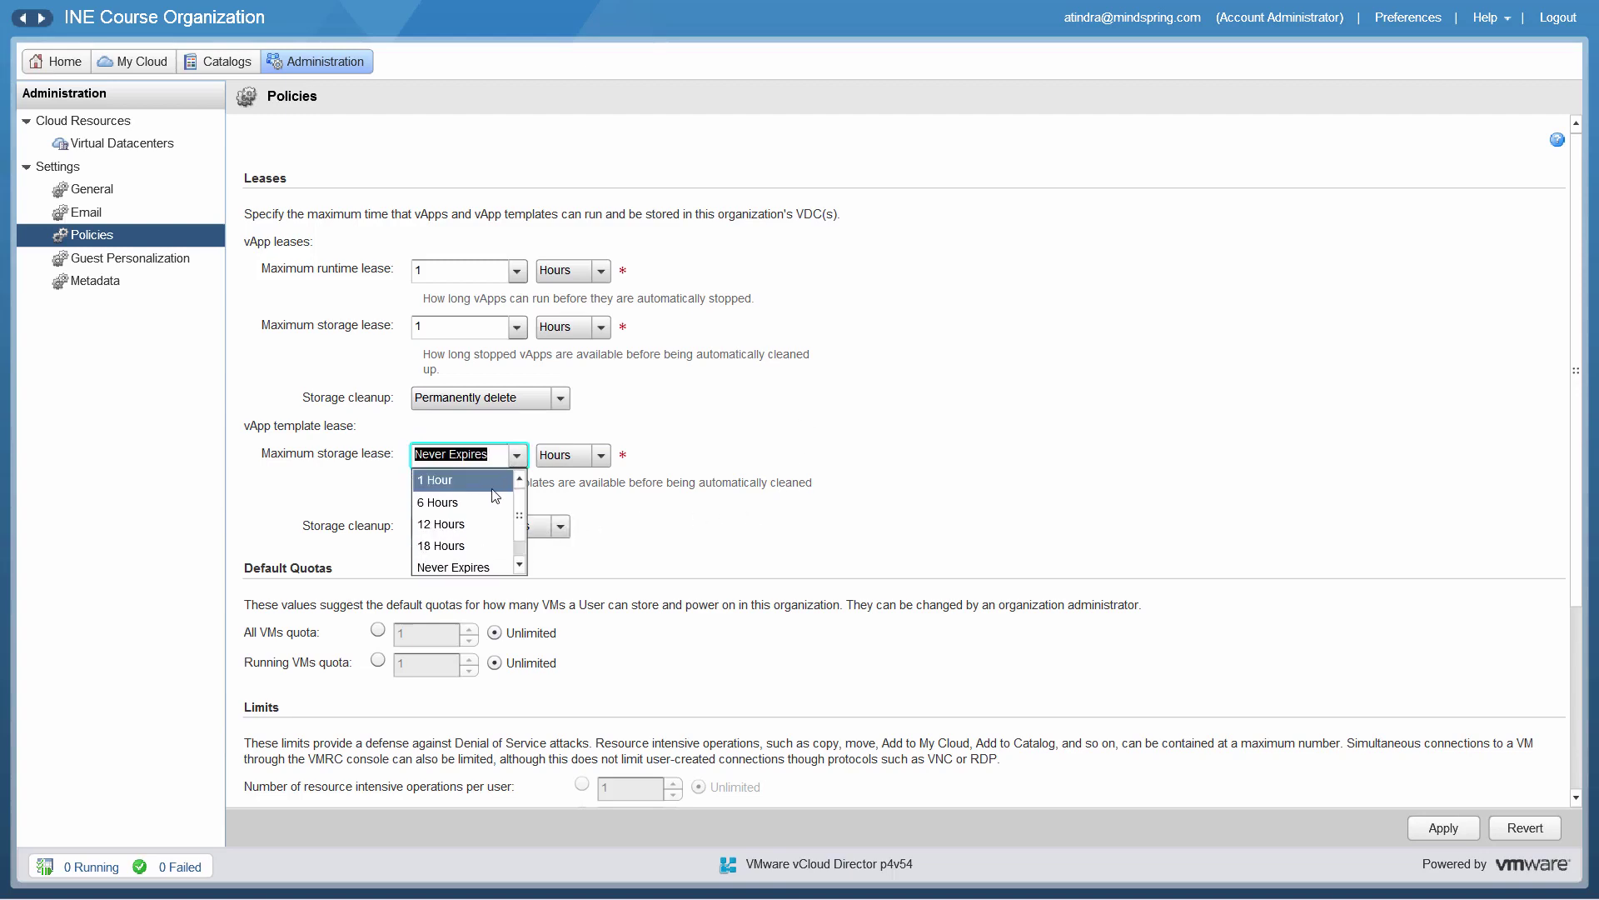
left_click(492, 484)
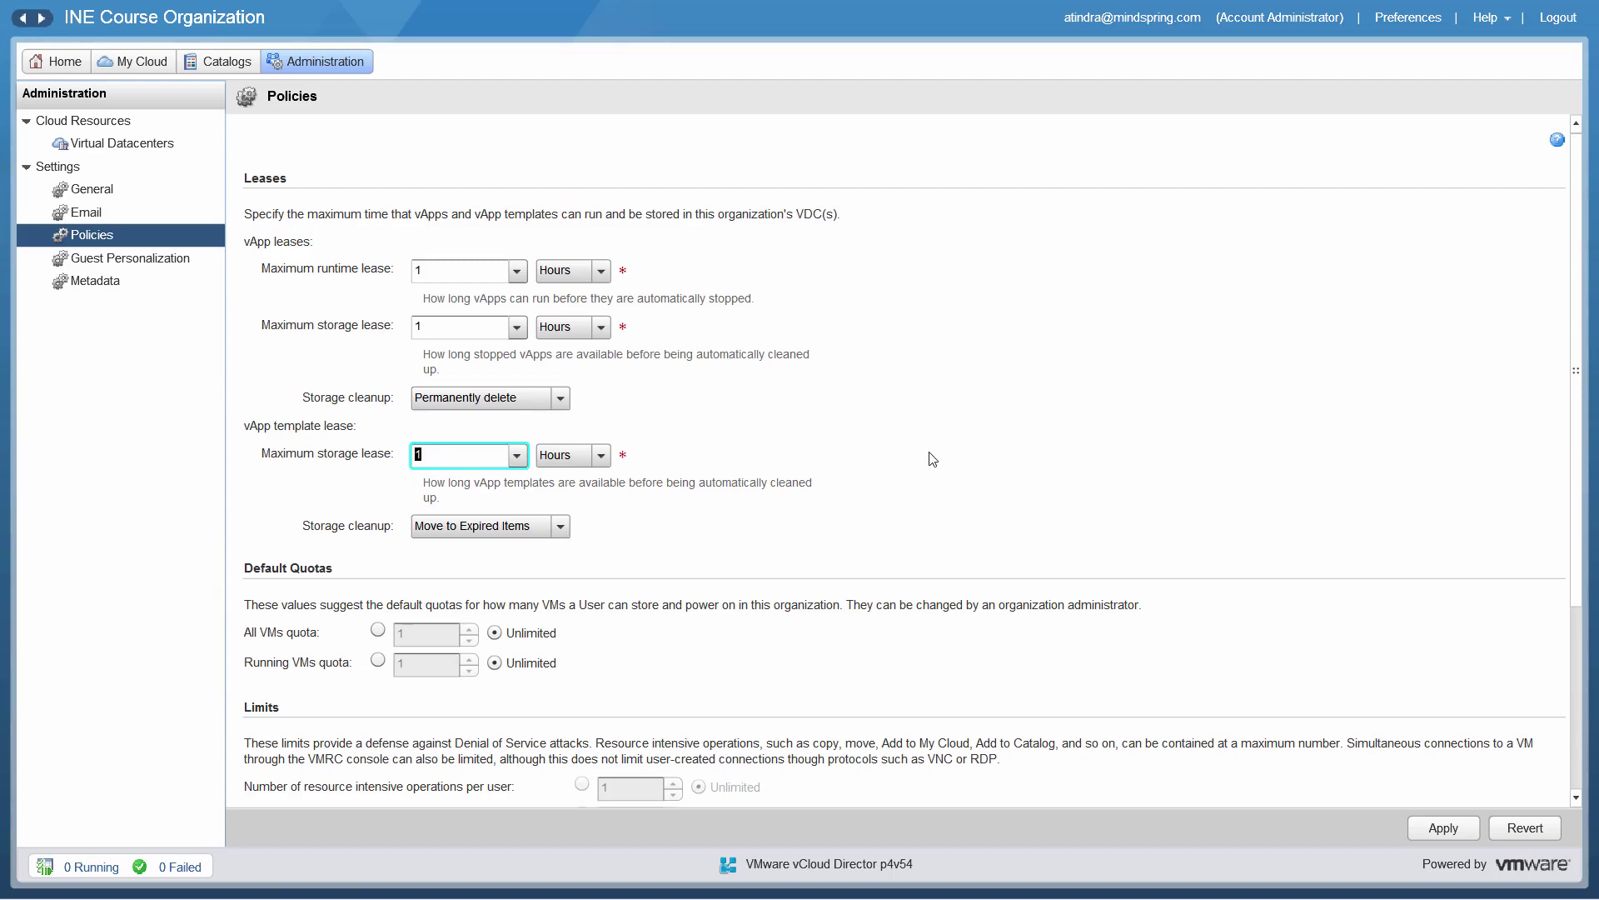
scroll(1077, 379, "down", 3)
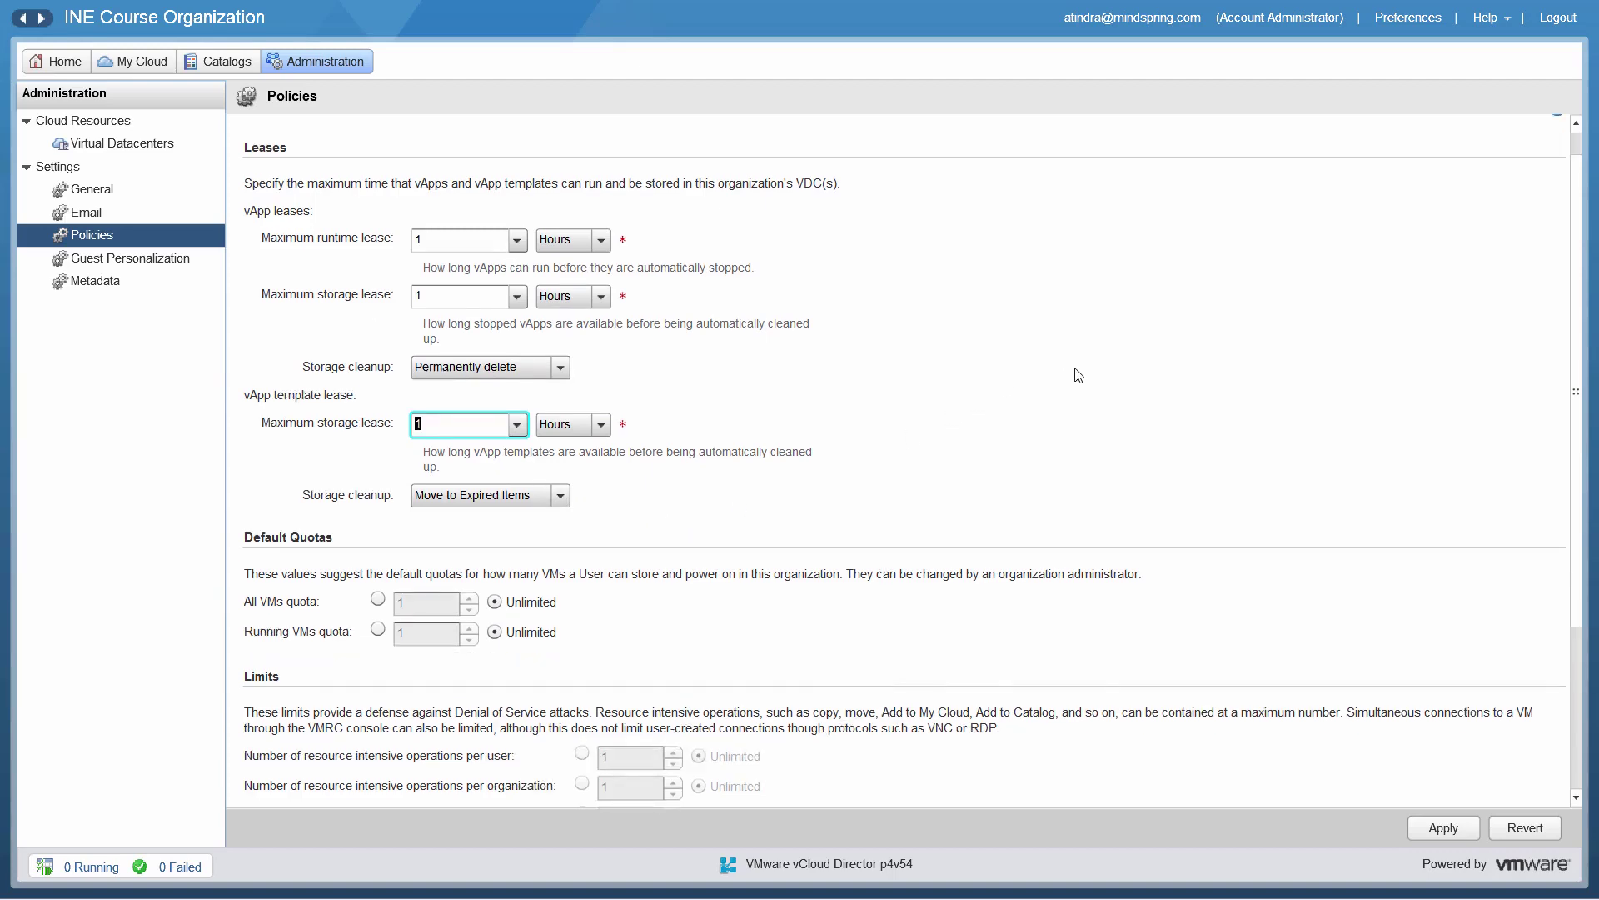
scroll(1077, 375, "down", 3)
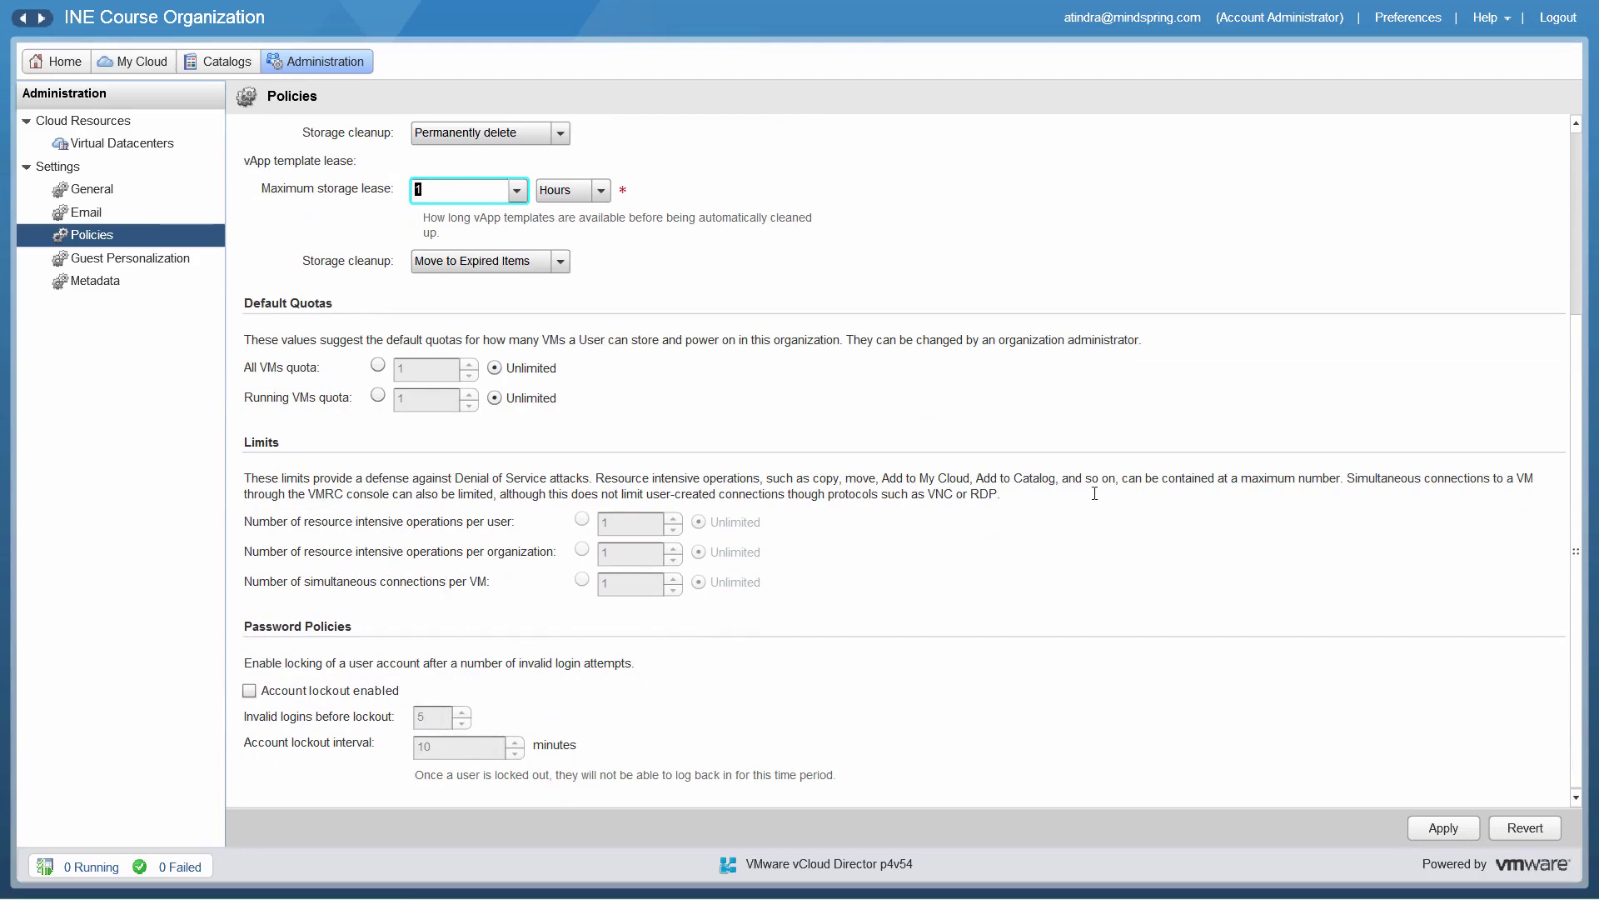
scroll(1106, 491, "up", 3)
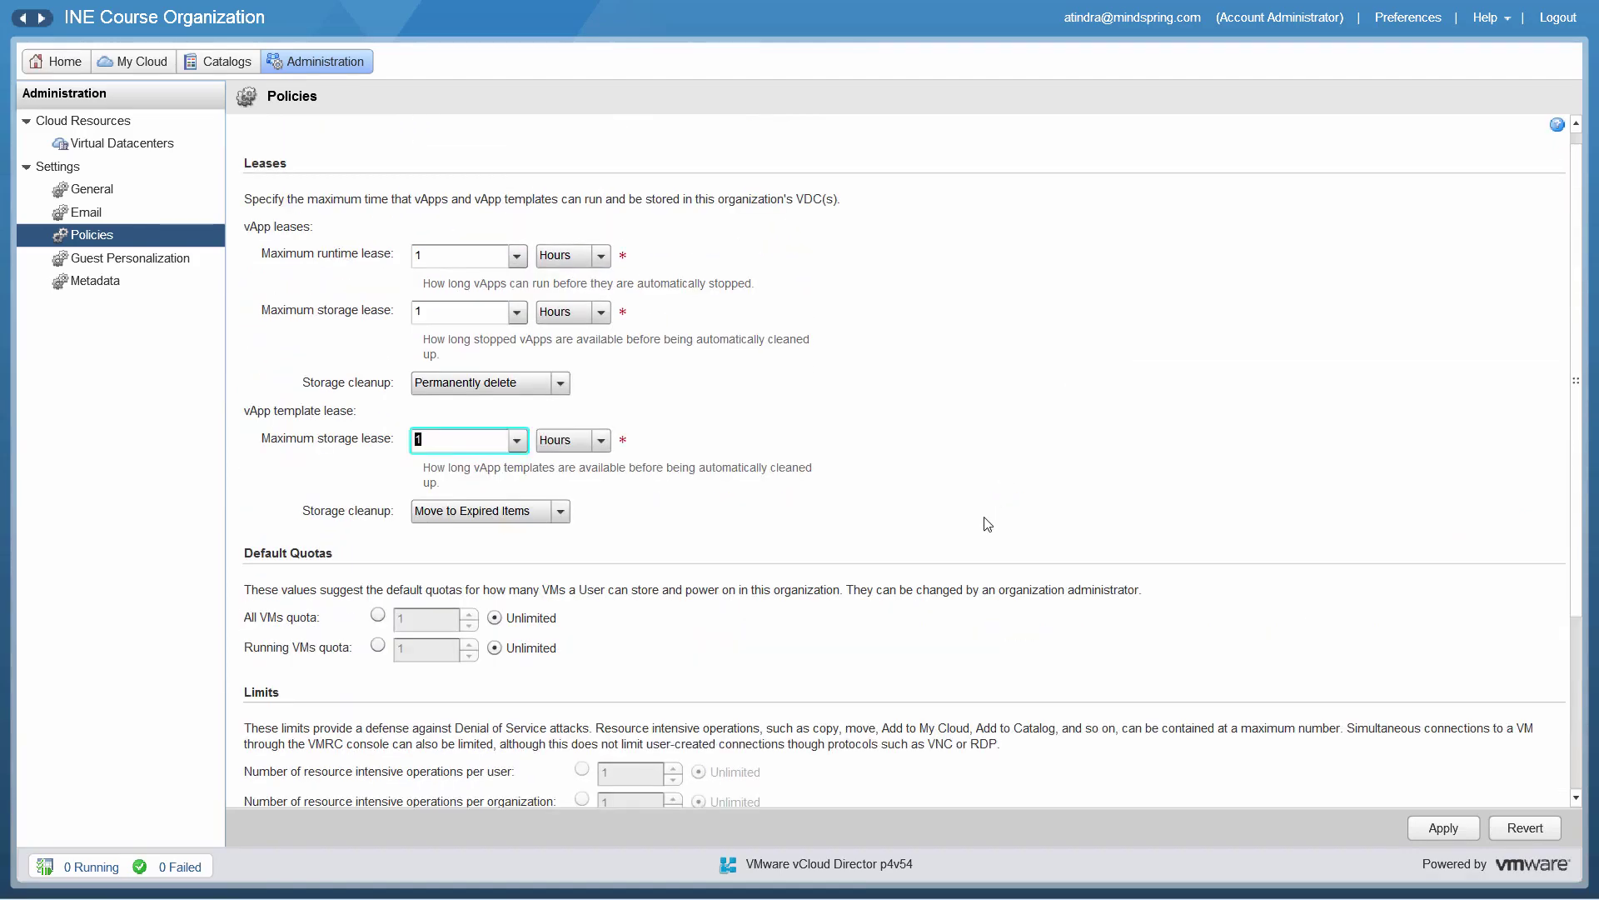
scroll(1047, 476, "down", 3)
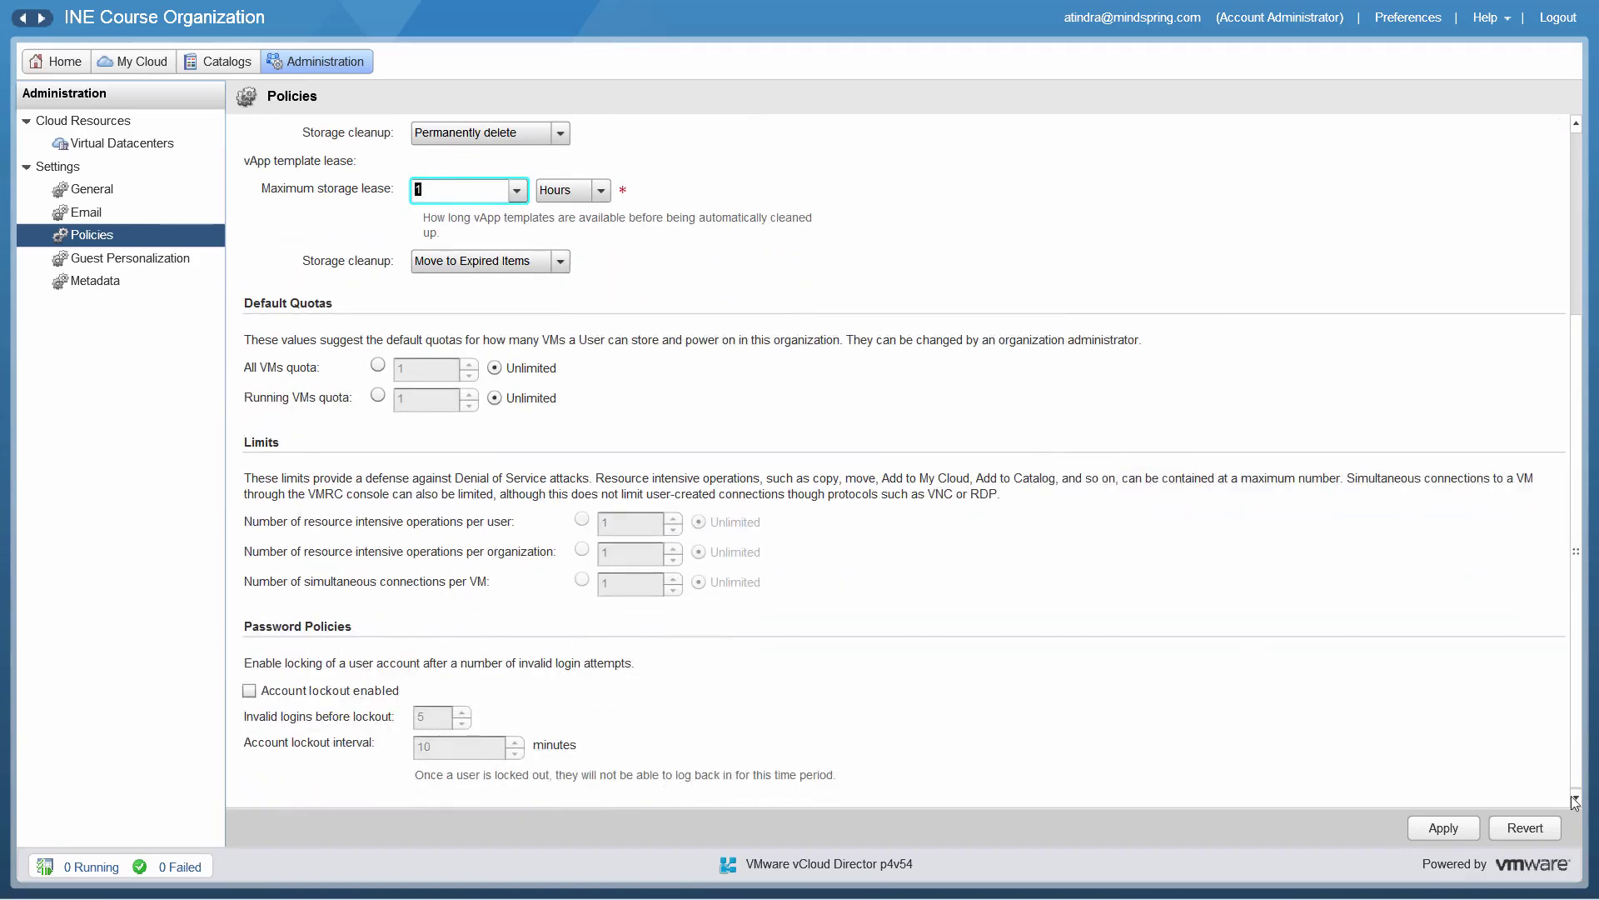
left_click(1531, 828)
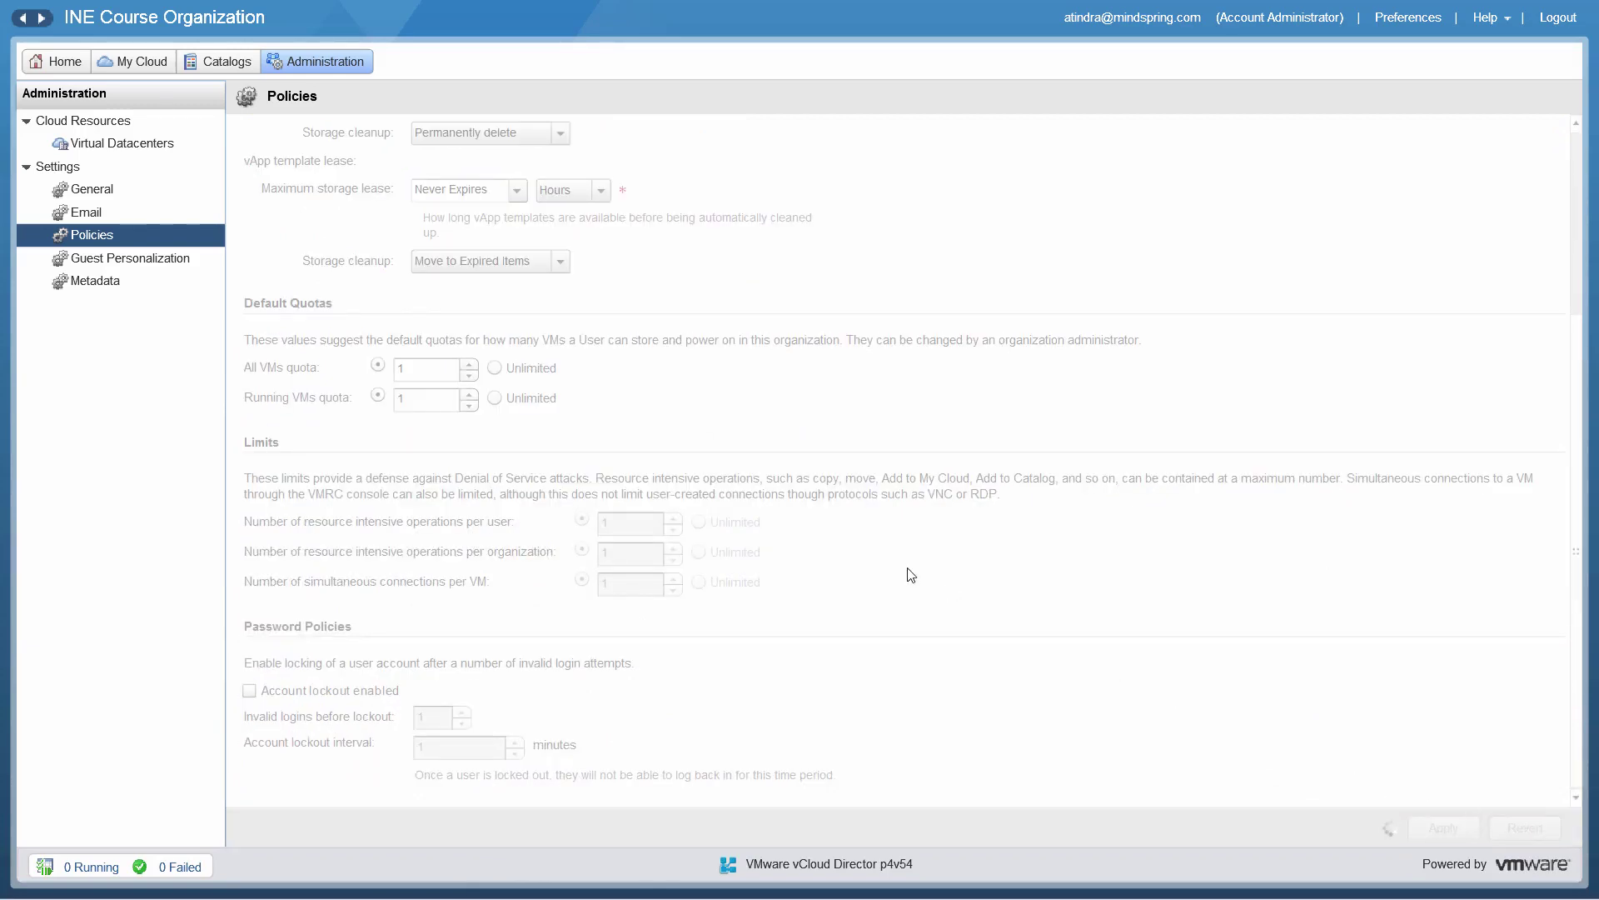